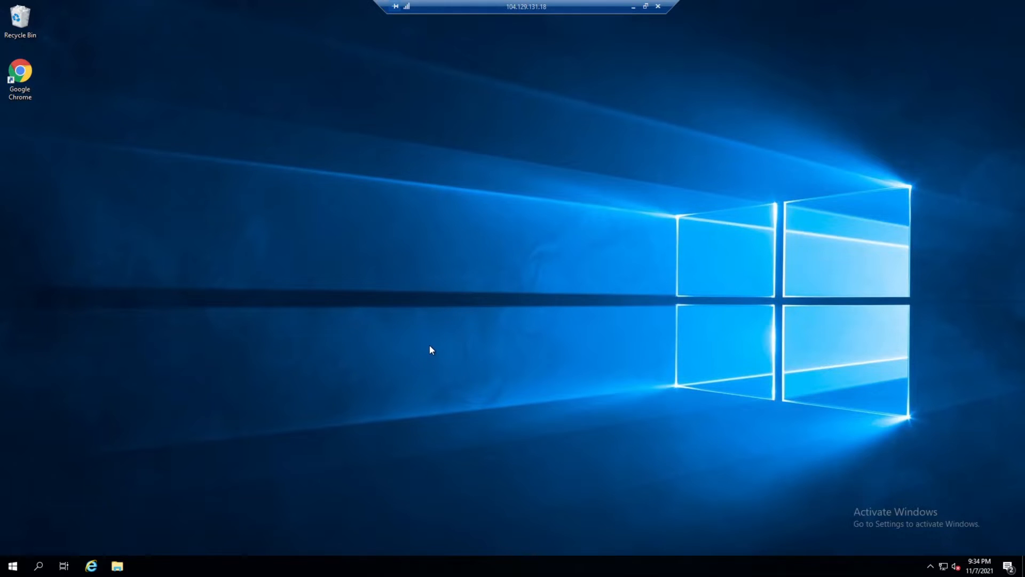
- Launch Google Chrome from the remote server's desktop
double_click(20, 74)
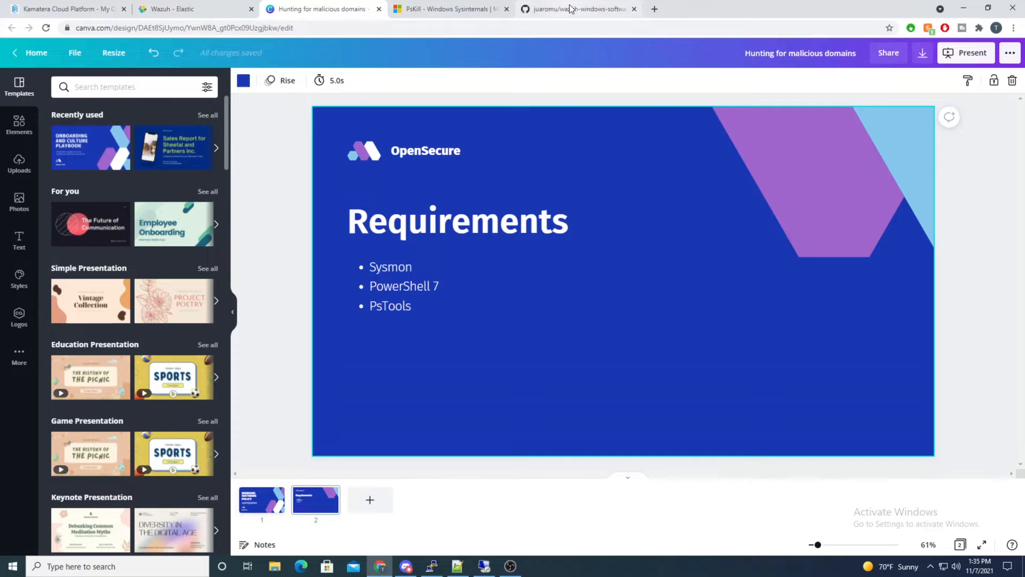
- Review the wazuh-windows-software-policy README on GitHub, from the software list definitions to the approved vendor CDB list and detection rule
left_click(570, 8)
scroll(502, 309, "up", 6)
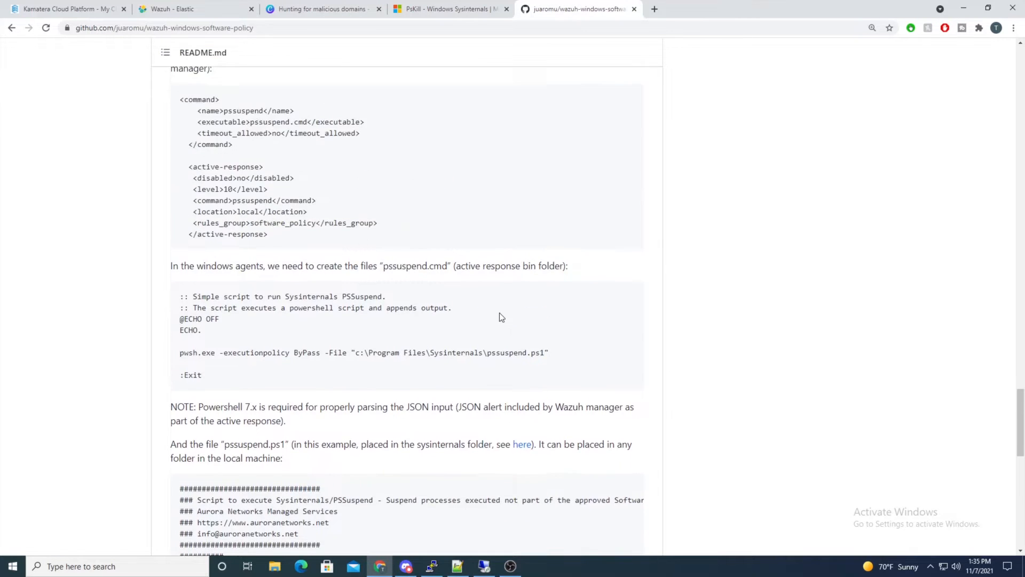
scroll(498, 312, "up", 15)
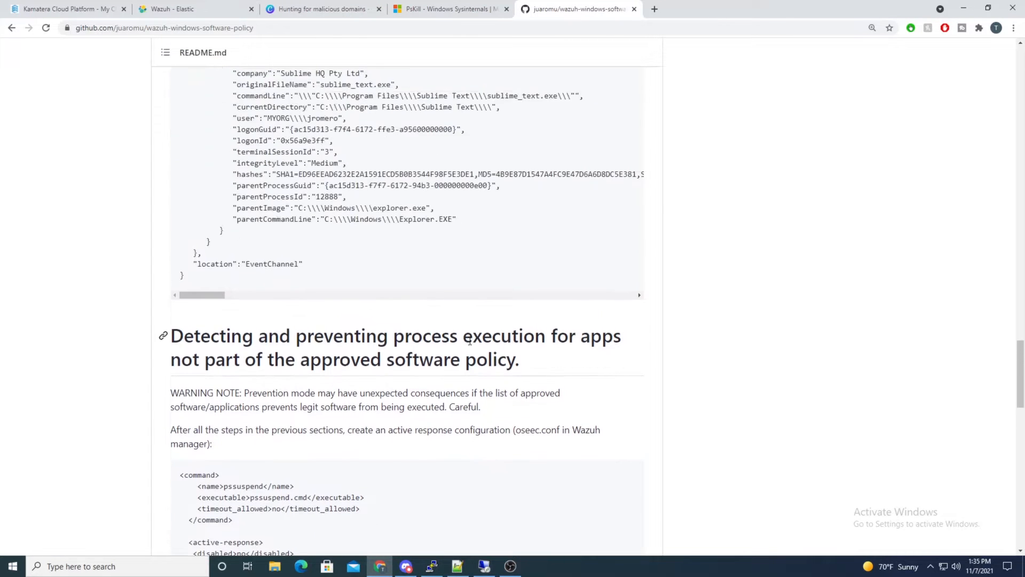
scroll(496, 393, "up", 20)
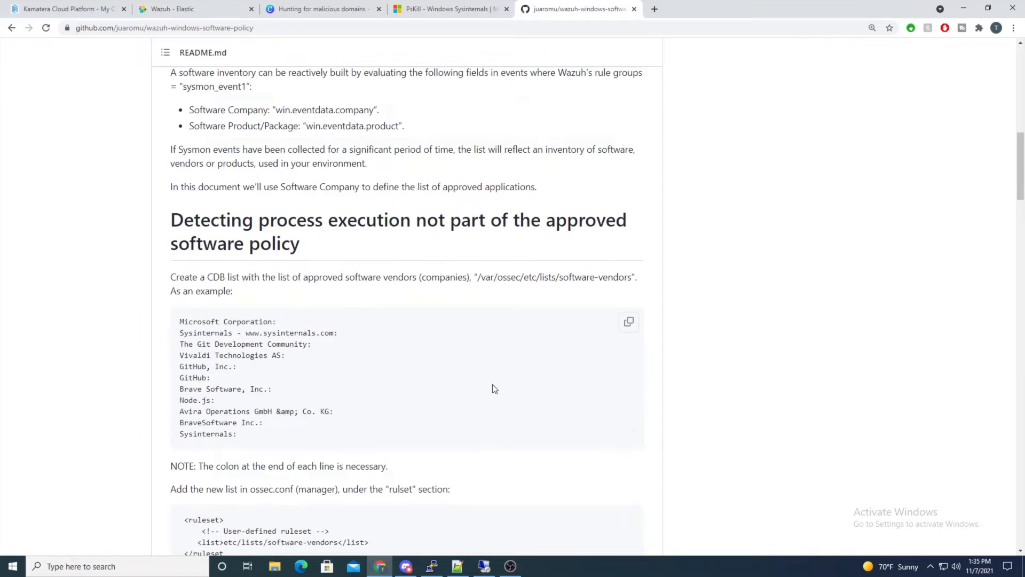
scroll(505, 386, "up", 3)
scroll(544, 352, "down", 9)
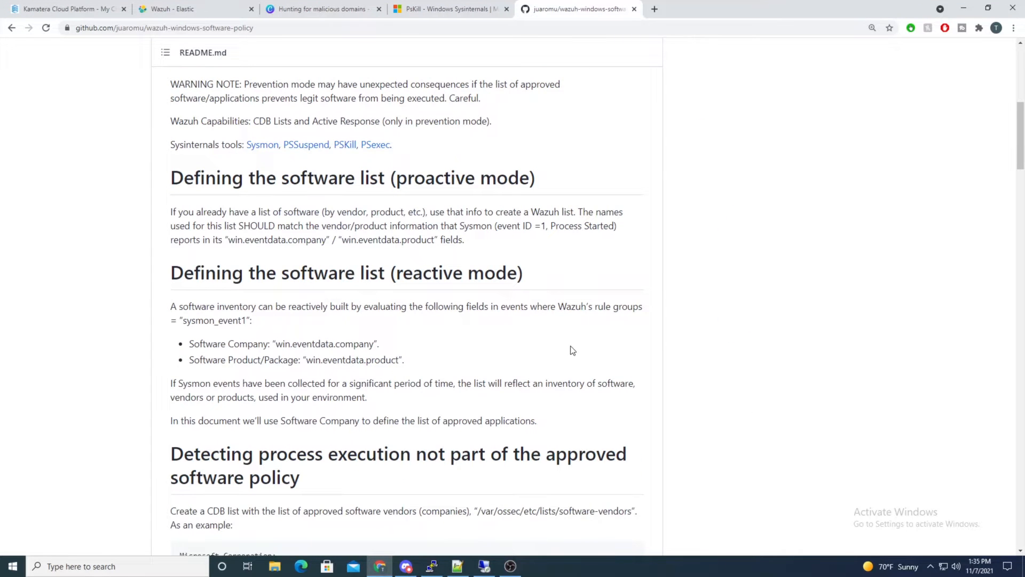
scroll(570, 349, "down", 2)
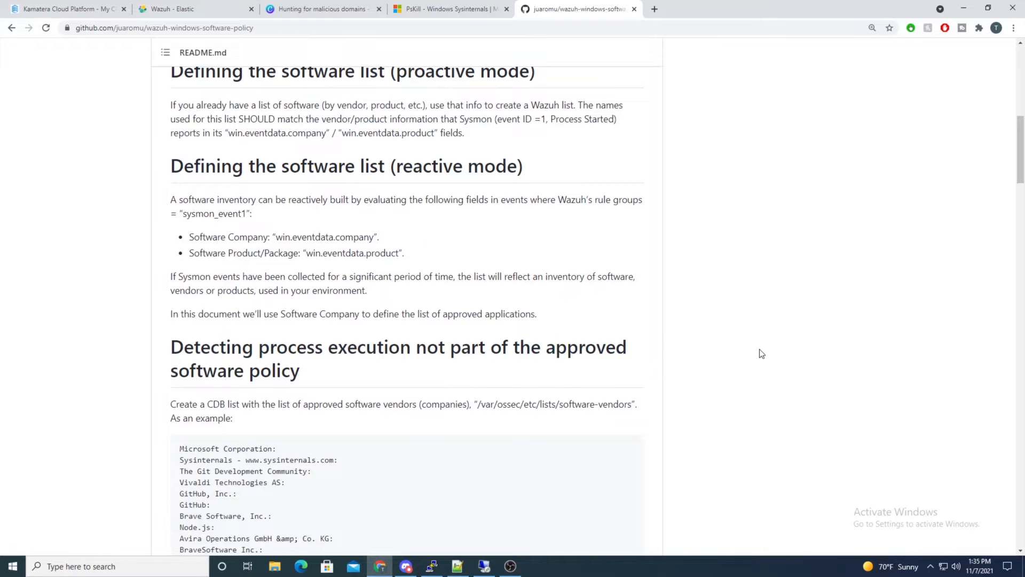
scroll(762, 353, "down", 2)
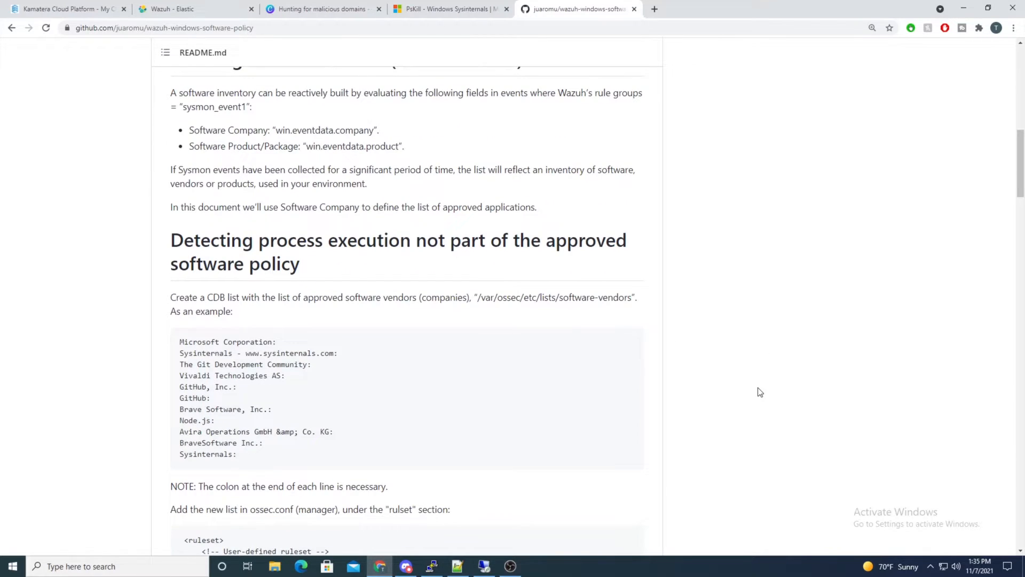
scroll(758, 390, "down", 4)
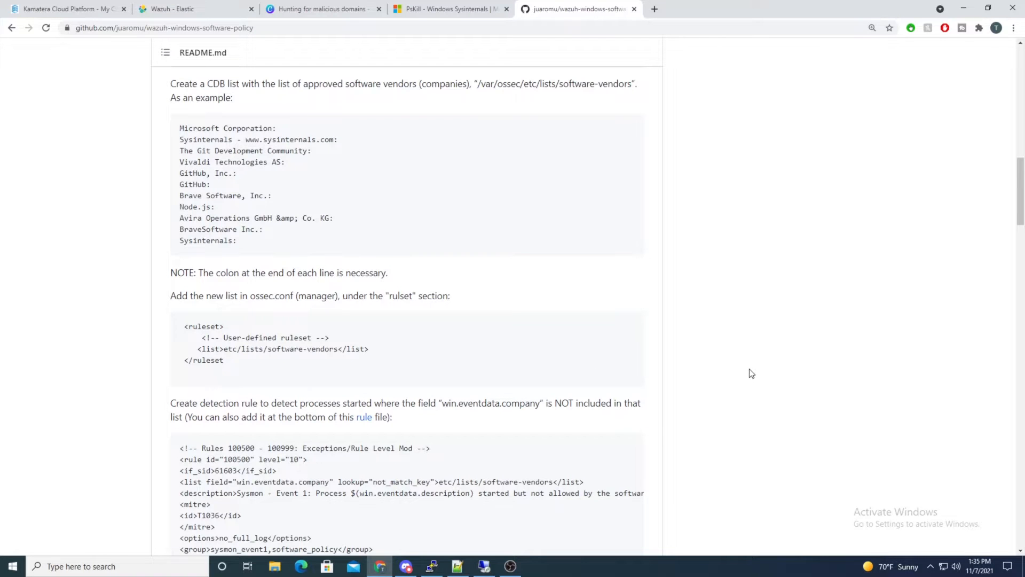
scroll(777, 402, "up", 1)
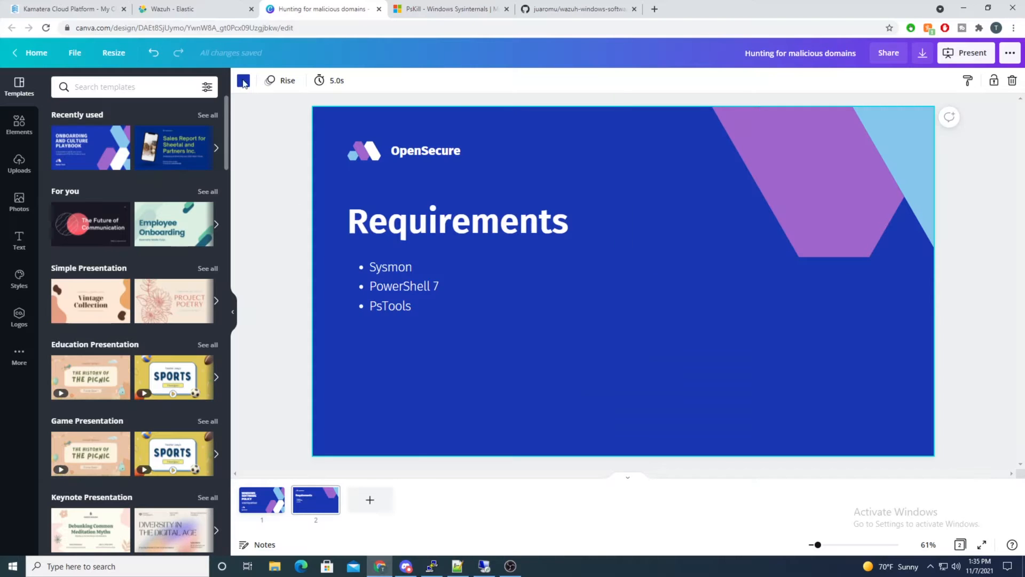
mouse_move(391, 271)
left_mouse_down()
mouse_move(409, 271)
mouse_move(395, 271)
left_mouse_up()
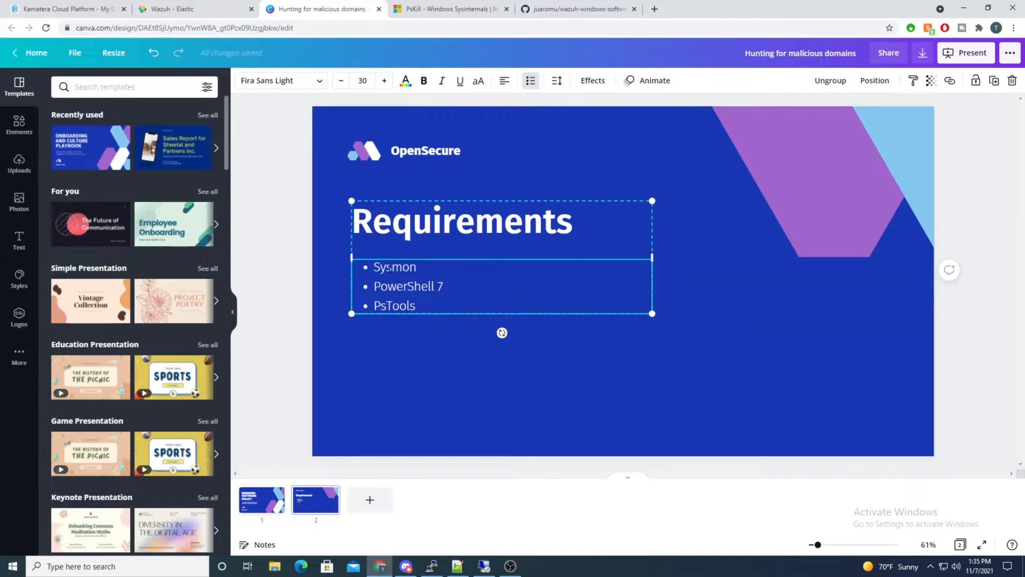
mouse_move(402, 289)
left_mouse_down()
mouse_move(445, 288)
mouse_move(370, 285)
mouse_move(398, 284)
left_mouse_up()
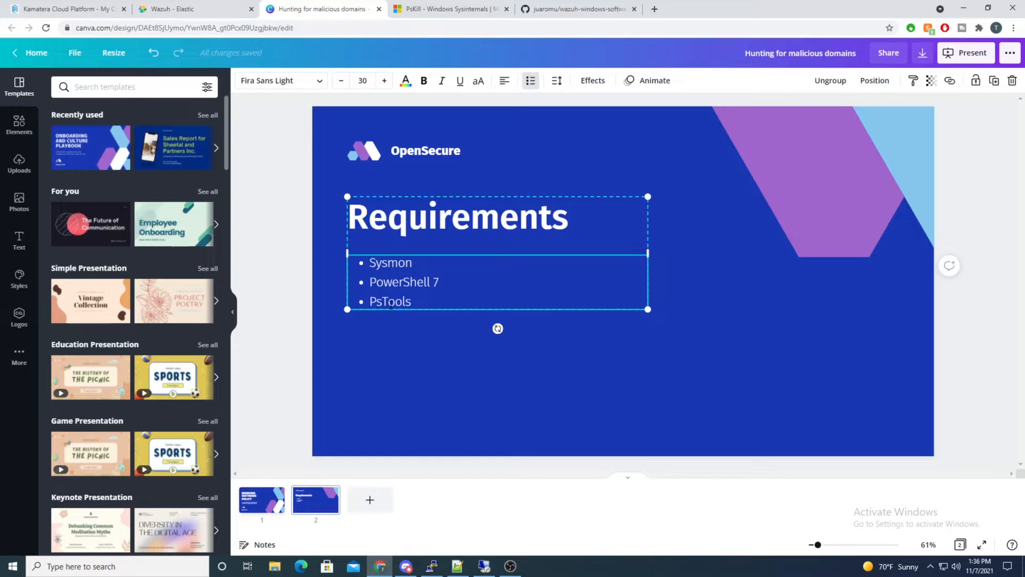
- Switch to the remote desktop session and open Event Viewer there
left_click(484, 566)
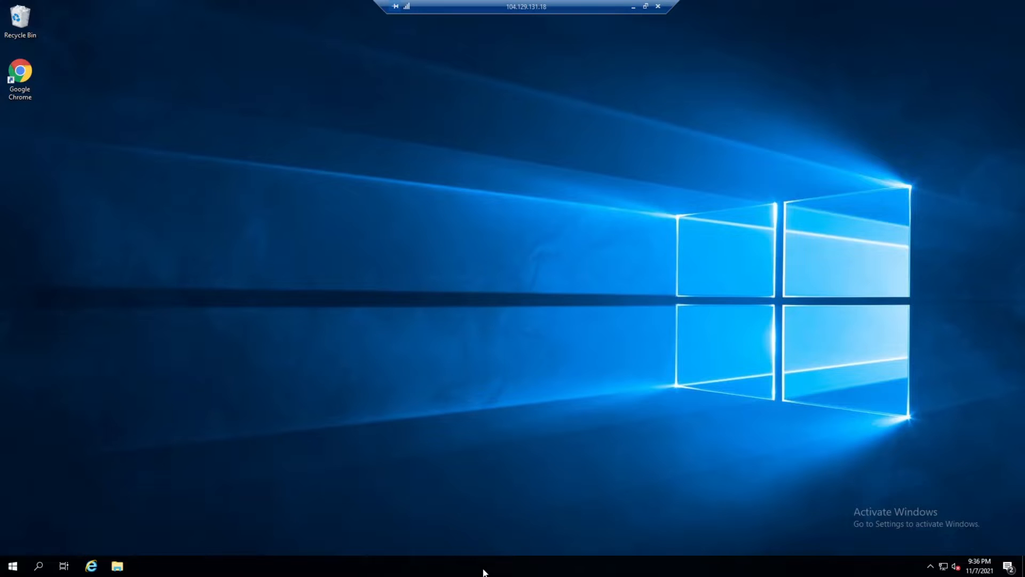
left_click(13, 566)
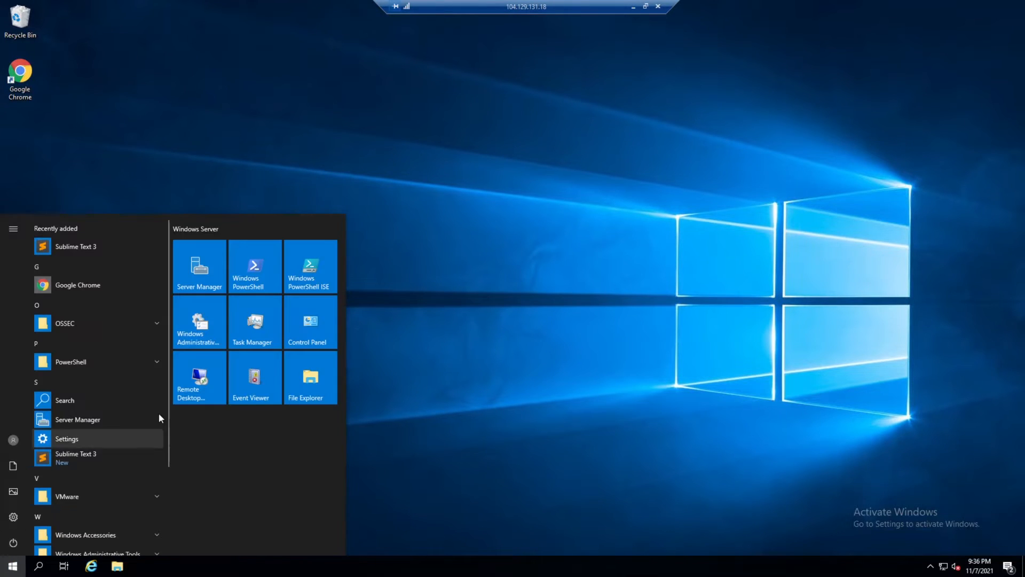
type("event")
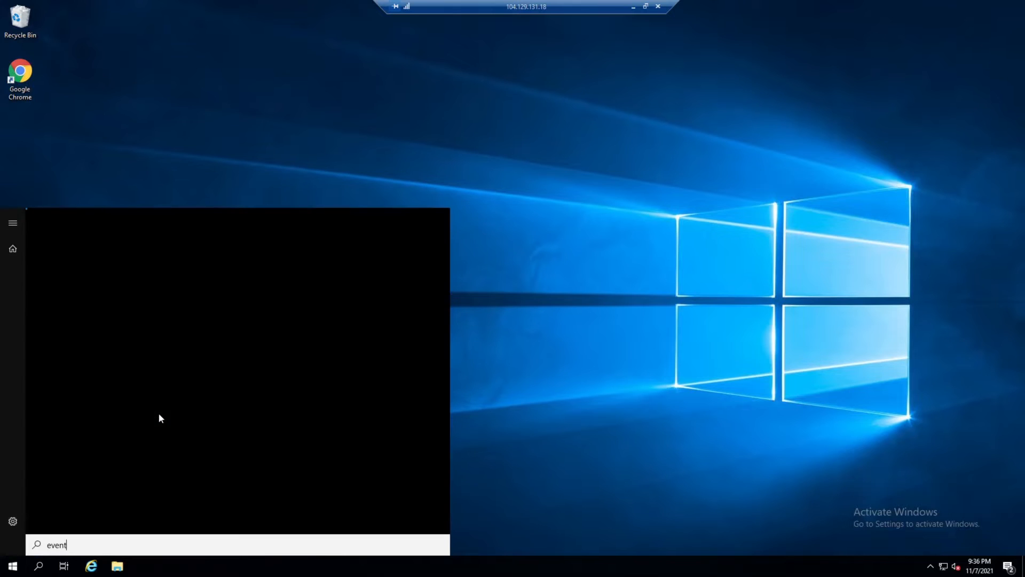
key("Return")
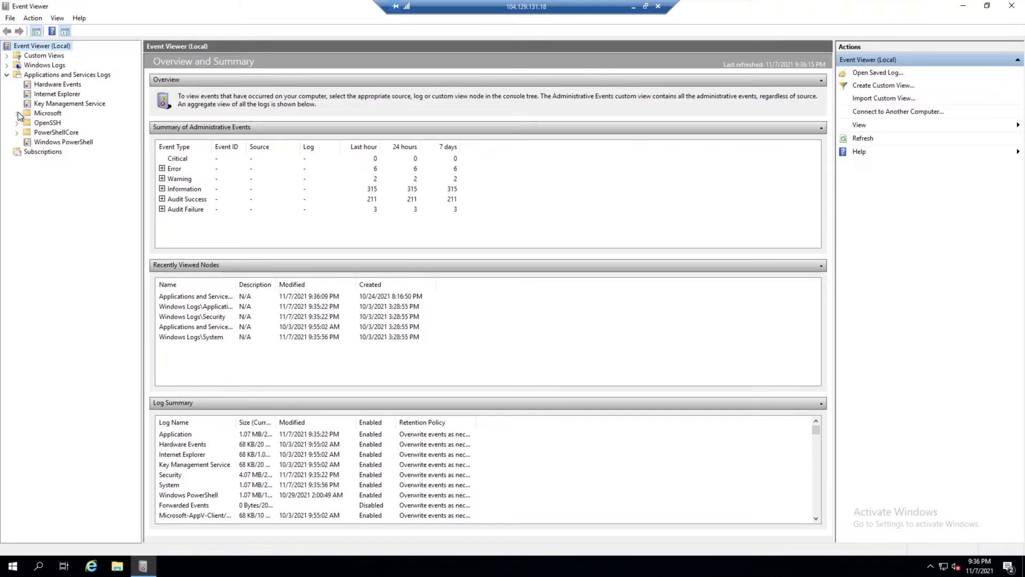
- Open the Sysmon Operational log under Applications and Services Logs, Microsoft, Windows
left_click(16, 113)
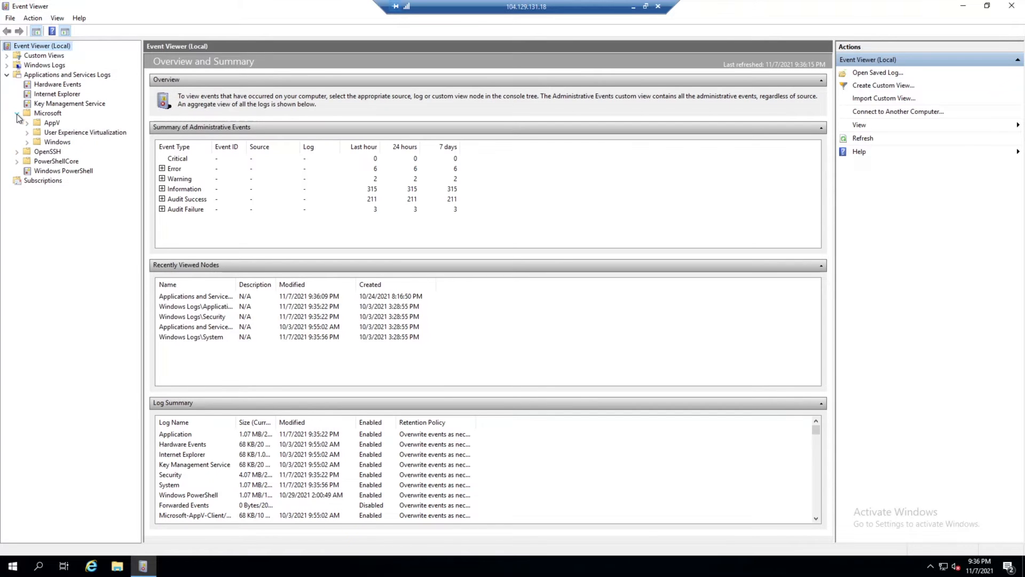
left_click(27, 142)
scroll(107, 374, "down", 20)
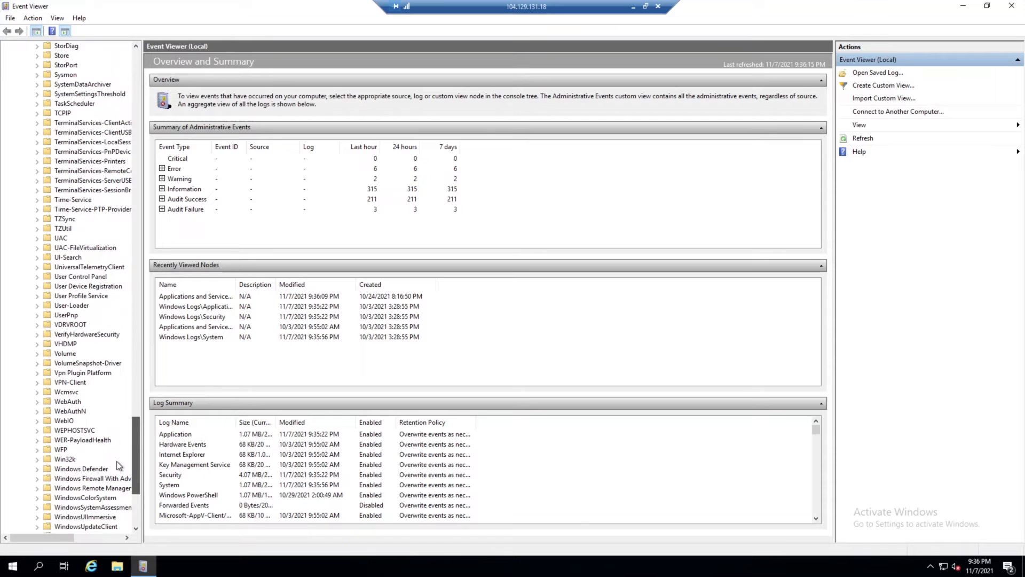
left_click(37, 75)
left_click(80, 84)
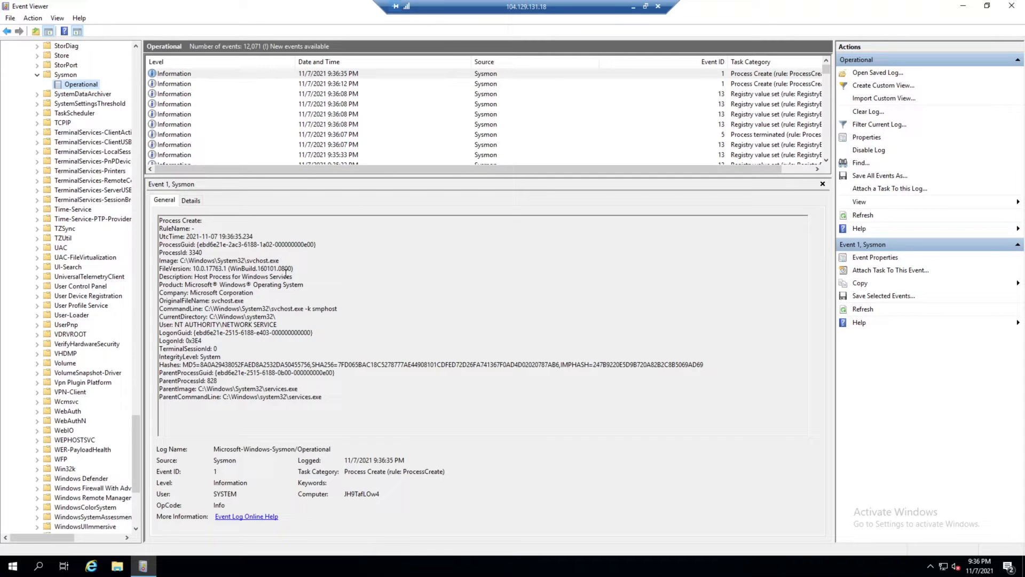
- Examine the Company field in the Sysmon Process Create events and look through the other logged events
left_click_drag(254, 293, 160, 293)
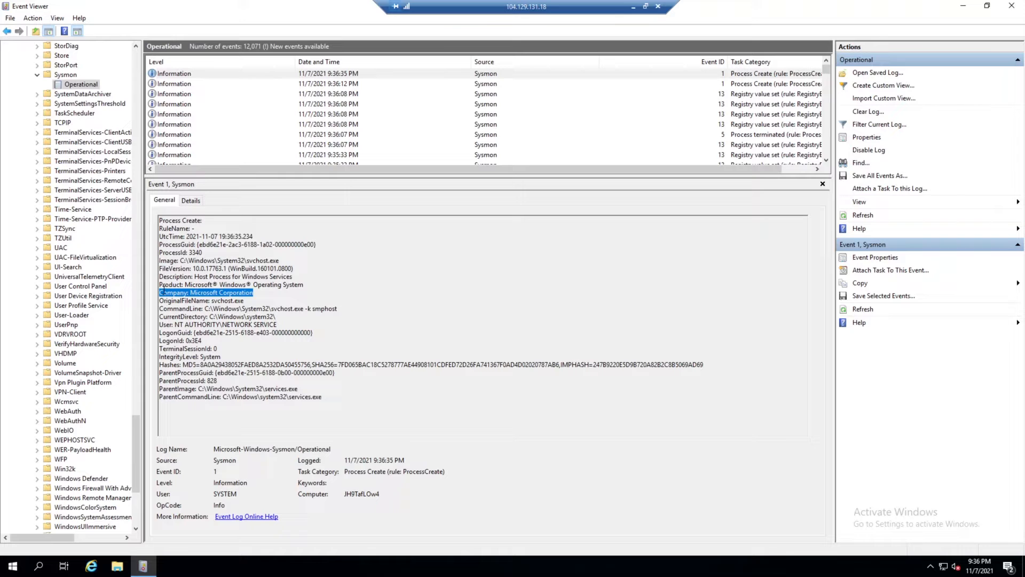
left_click(675, 82)
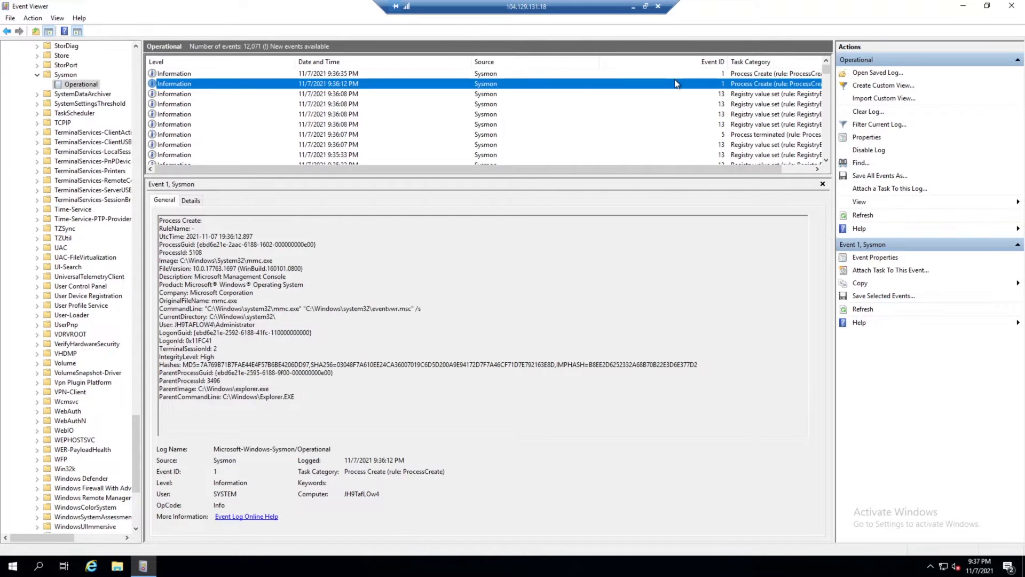
scroll(605, 105, "down", 1)
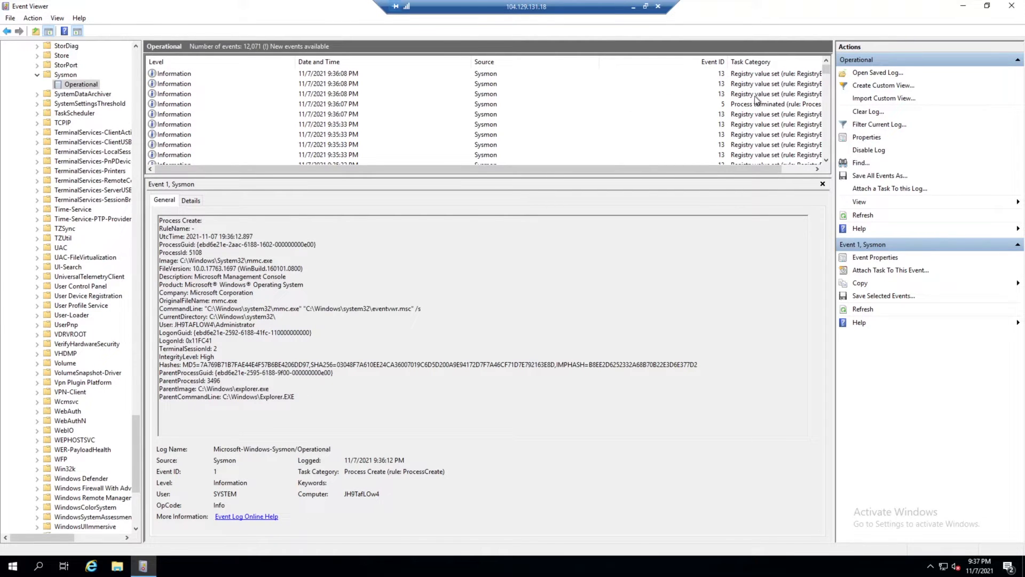
scroll(633, 106, "down", 3)
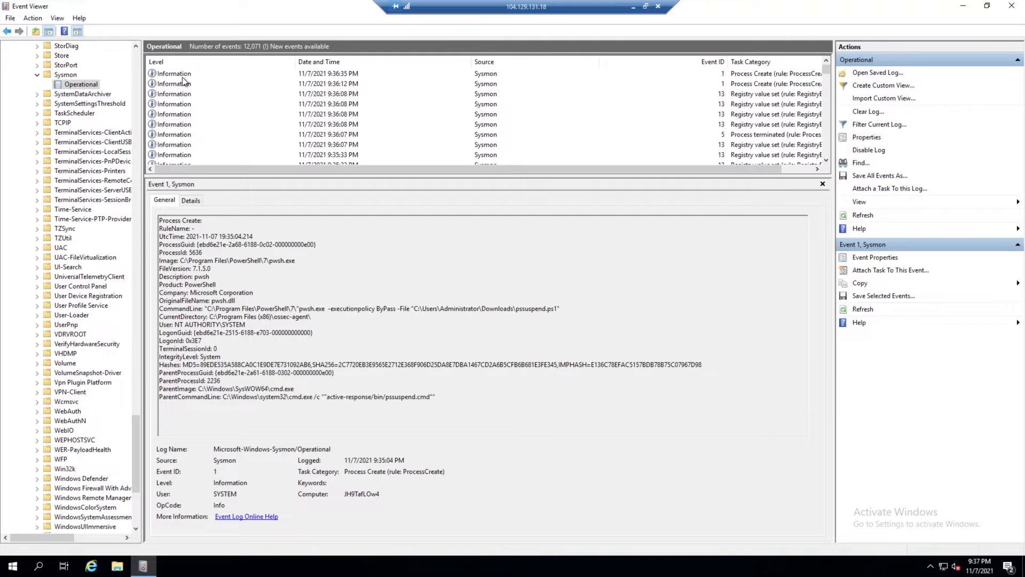
- Shrink the Event Viewer window to reach the desktop and launch Google Chrome to generate a process event
left_click(986, 6)
left_click(23, 80)
double_click(23, 84)
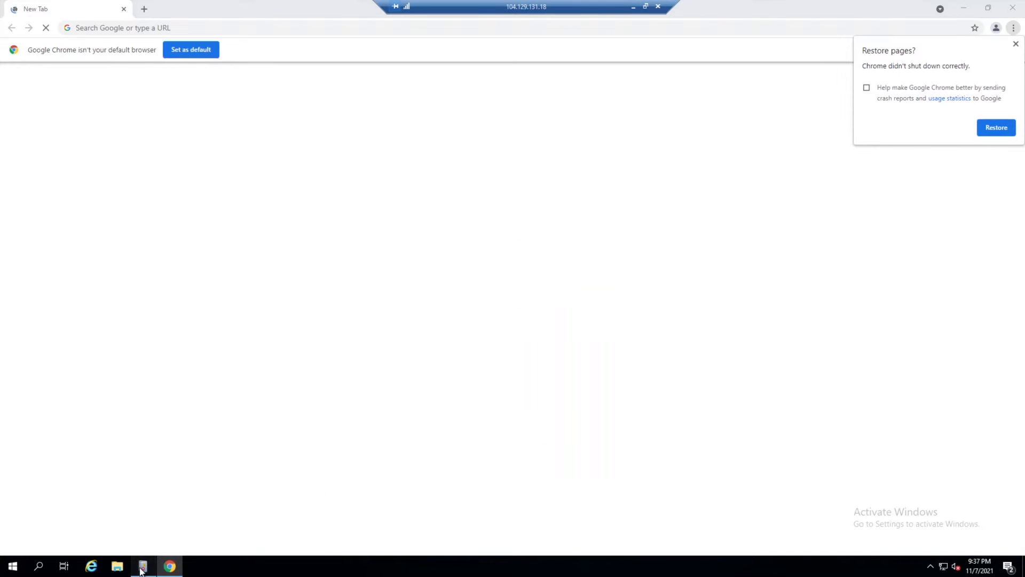
- Return to Event Viewer in full size and refresh the Sysmon Operational log
left_click(142, 566)
left_click(589, 239)
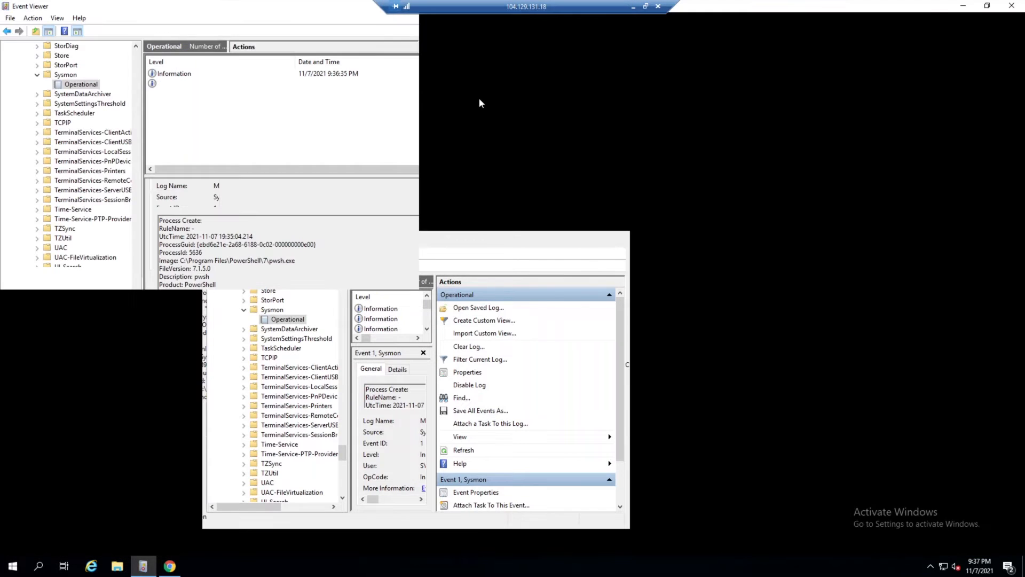
left_click(601, 83)
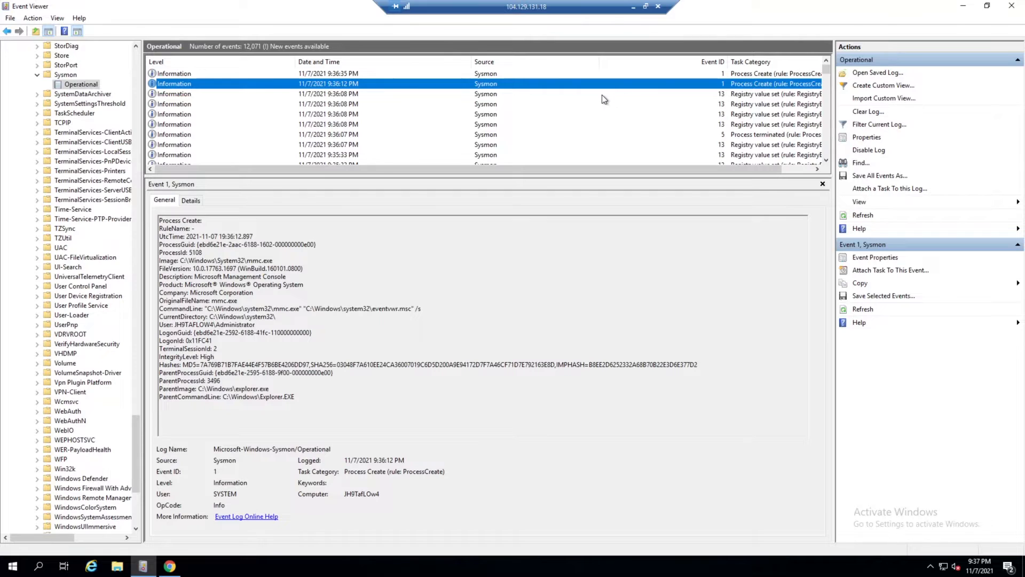
right_click(600, 95)
left_click(629, 154)
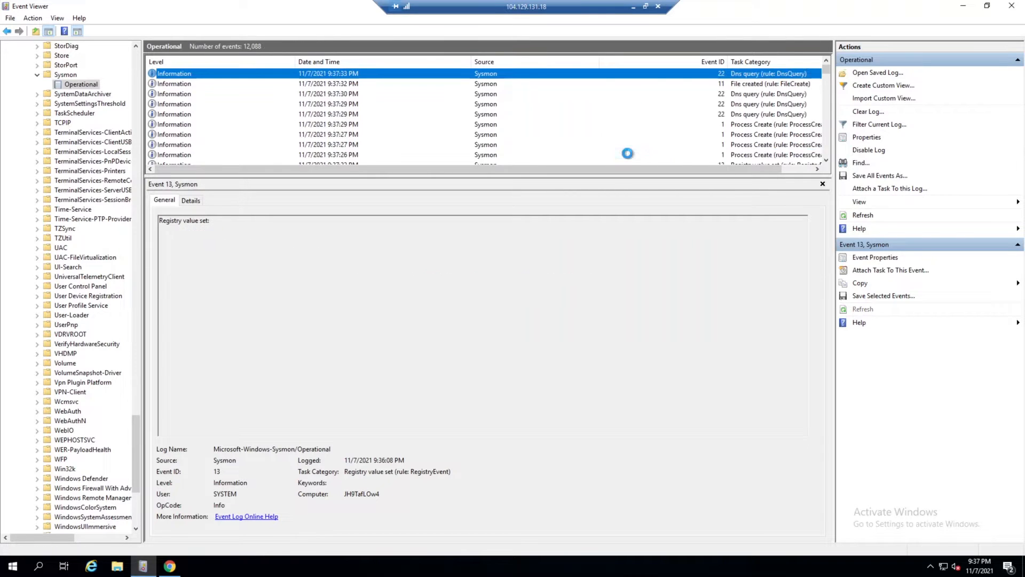
- Find the Process Create event for chrome.exe and examine its command line and Company field
left_click(738, 125)
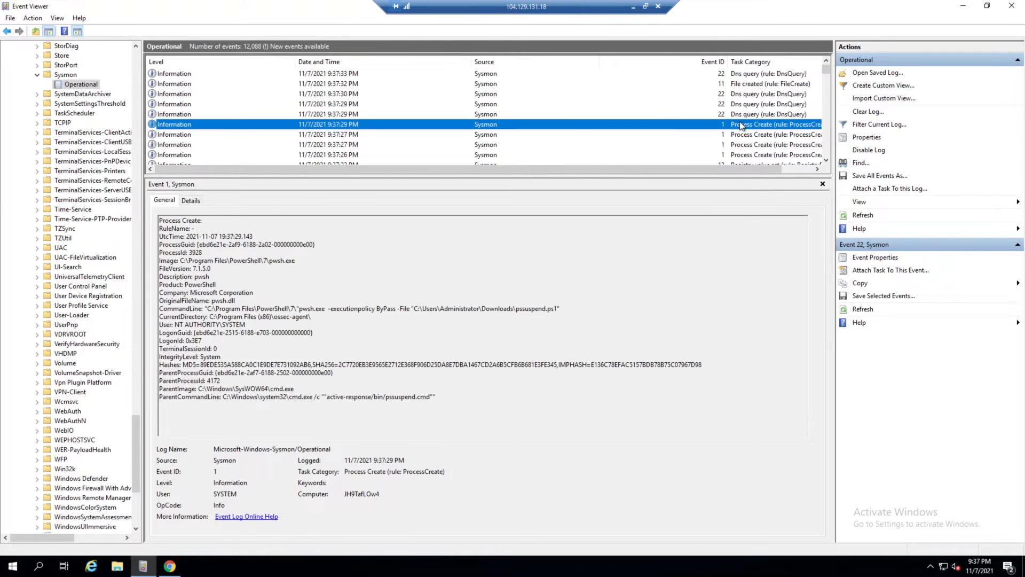
left_click(745, 155)
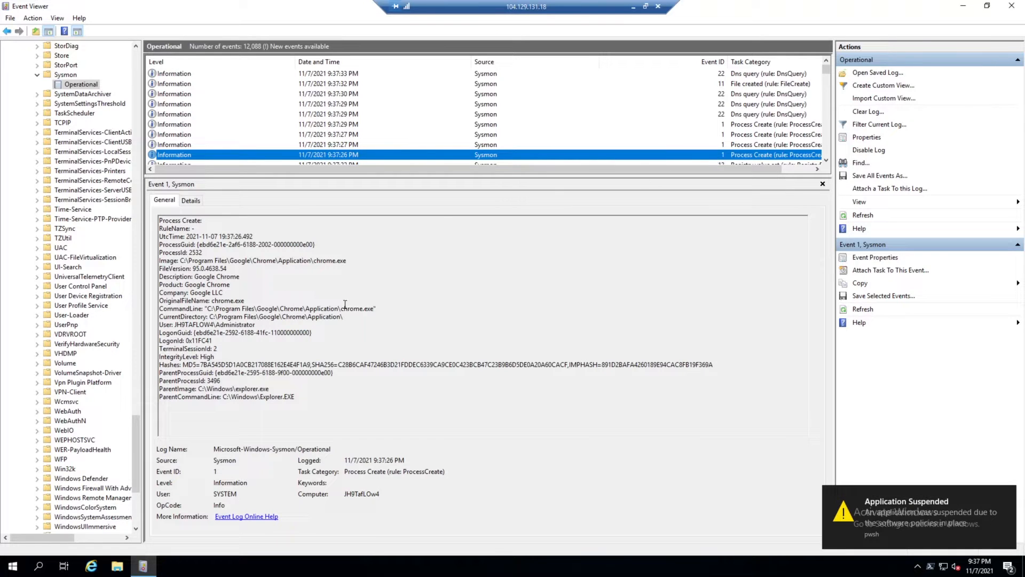
left_click_drag(375, 309, 342, 308)
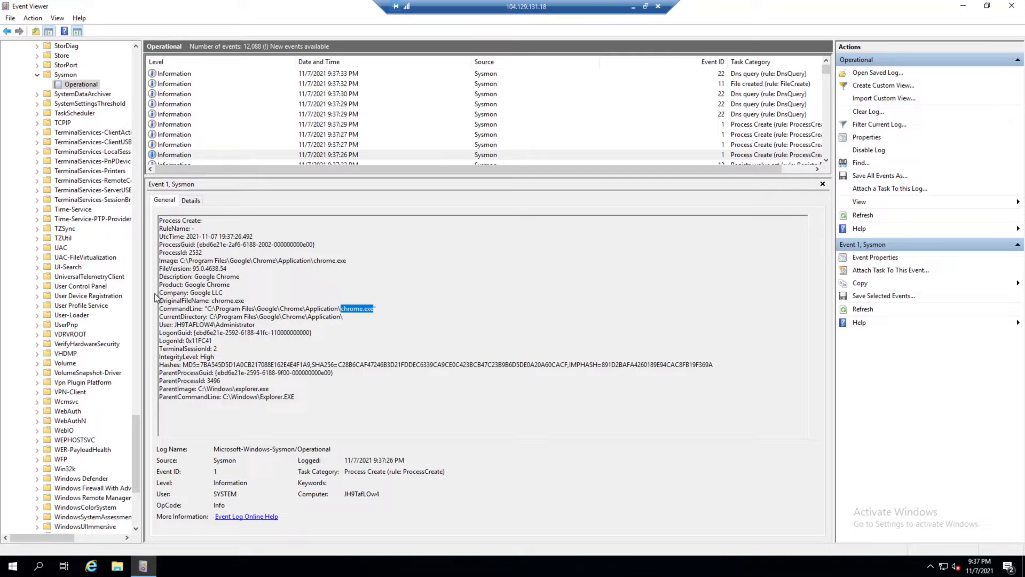
left_click_drag(160, 293, 224, 293)
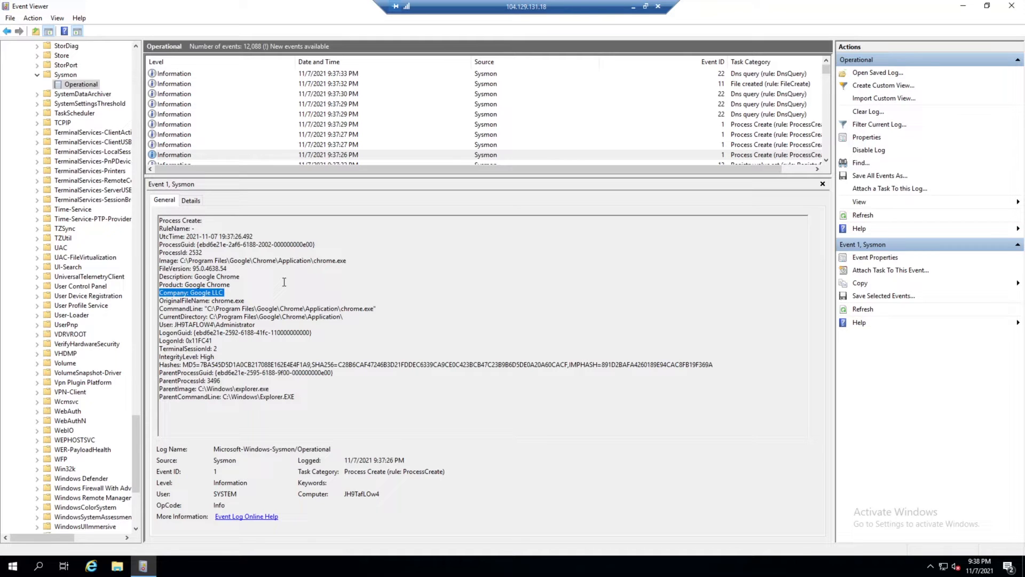
left_click_drag(219, 294, 226, 295)
- Minimize the remote session and download PsTools from the Microsoft Sysinternals PsKill page in the local browser
left_click(633, 7)
left_click(453, 10)
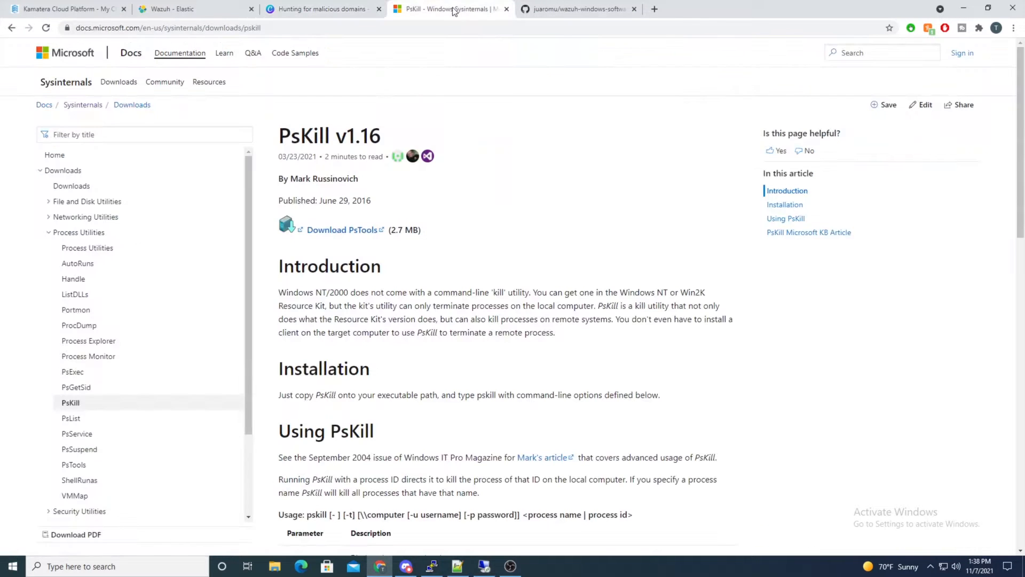
left_click(199, 30)
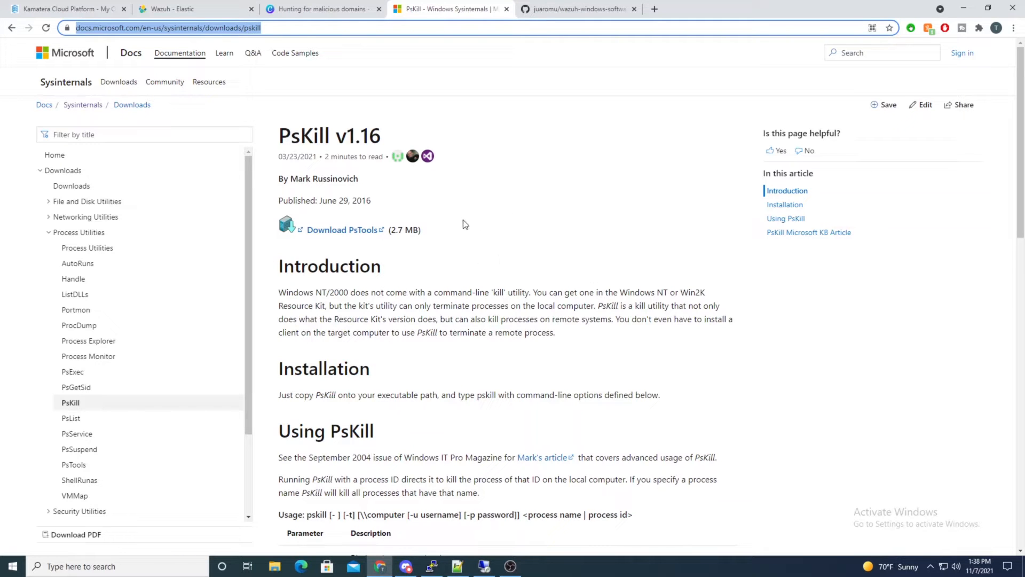
left_click(345, 231)
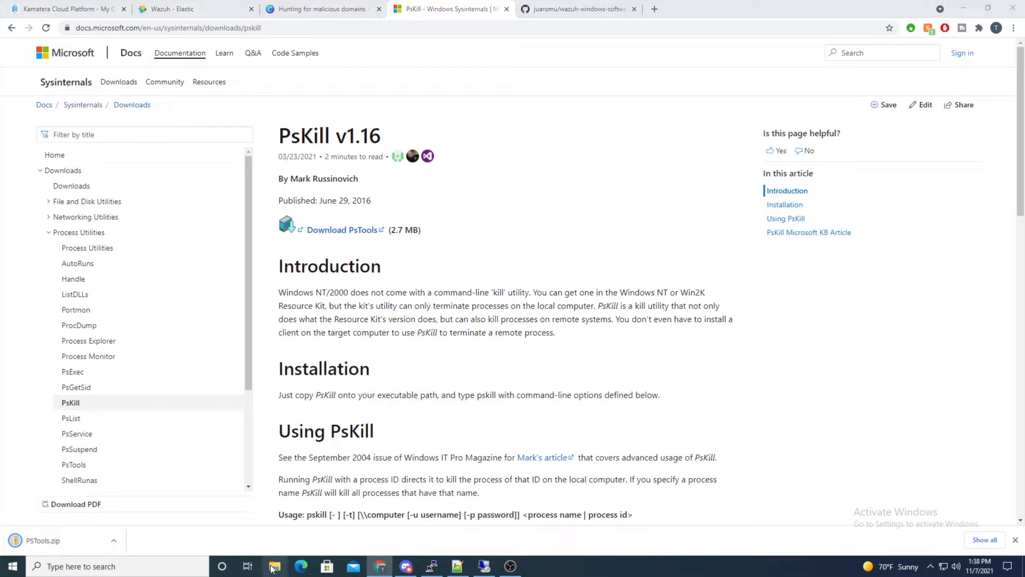
- Extract the downloaded PSTools archive into its own PSTools folder inside Downloads with 7-Zip
key("super+e")
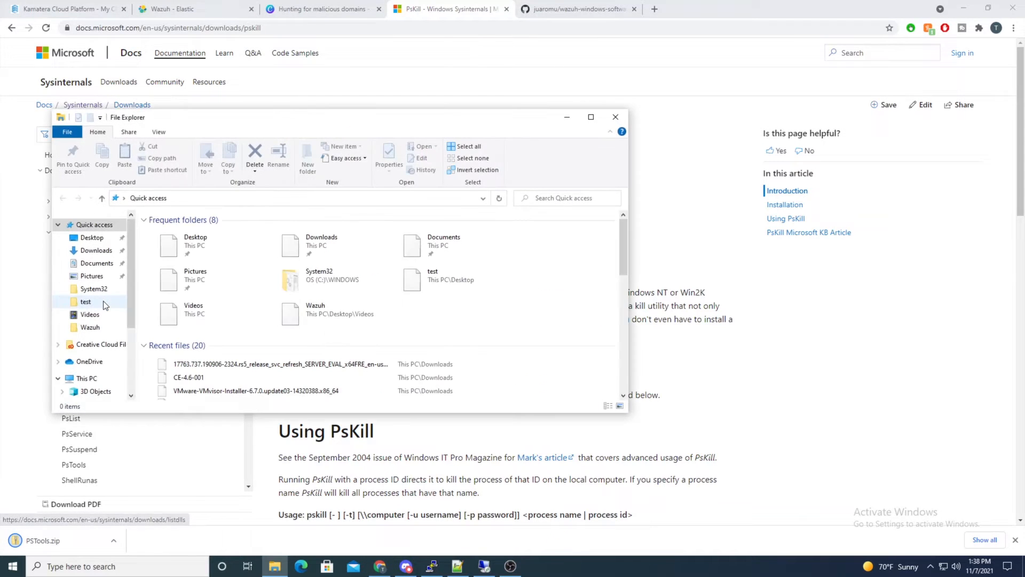
left_click(98, 250)
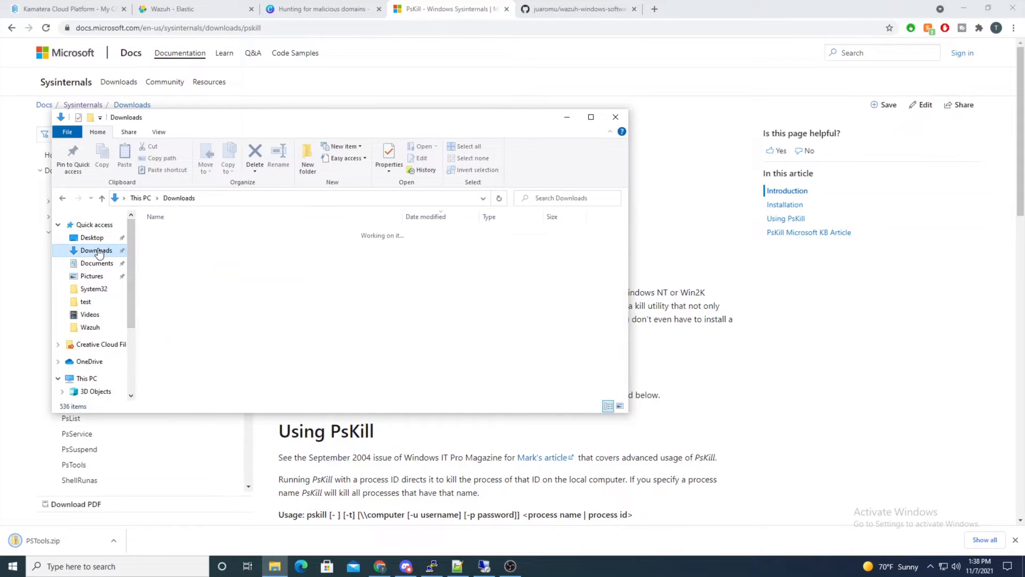
left_click(201, 247)
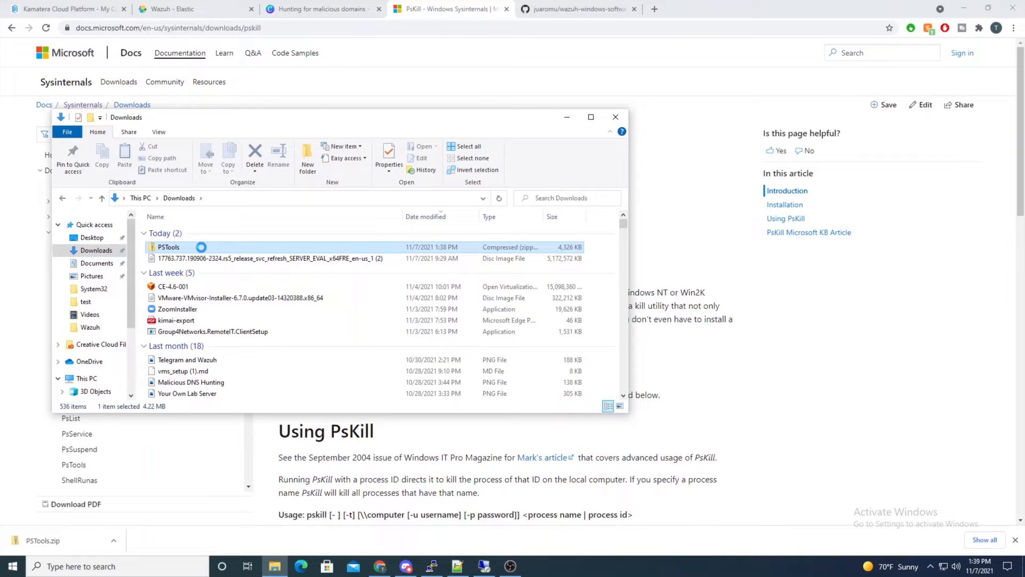
right_click(201, 247)
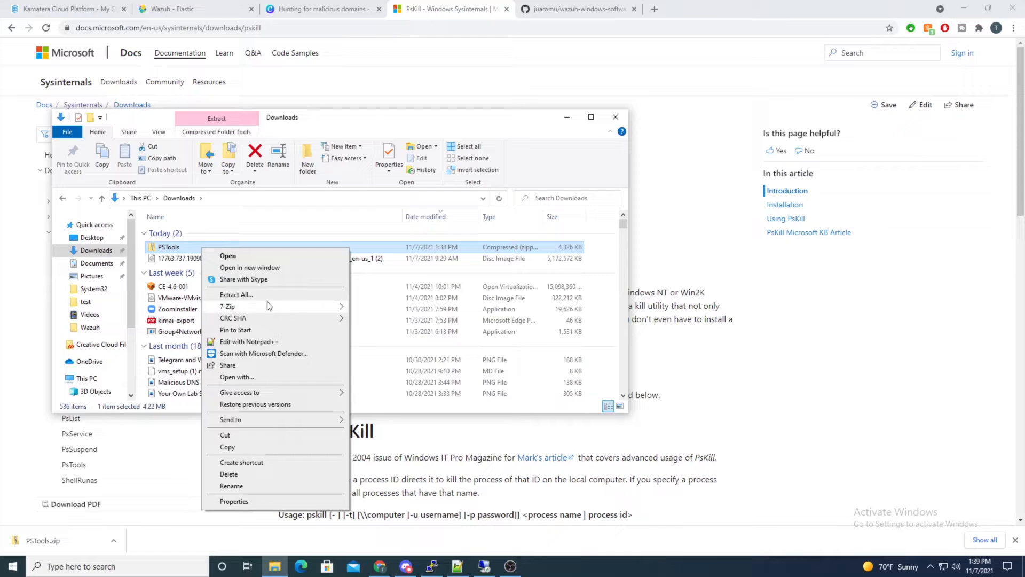
mouse_move(267, 308)
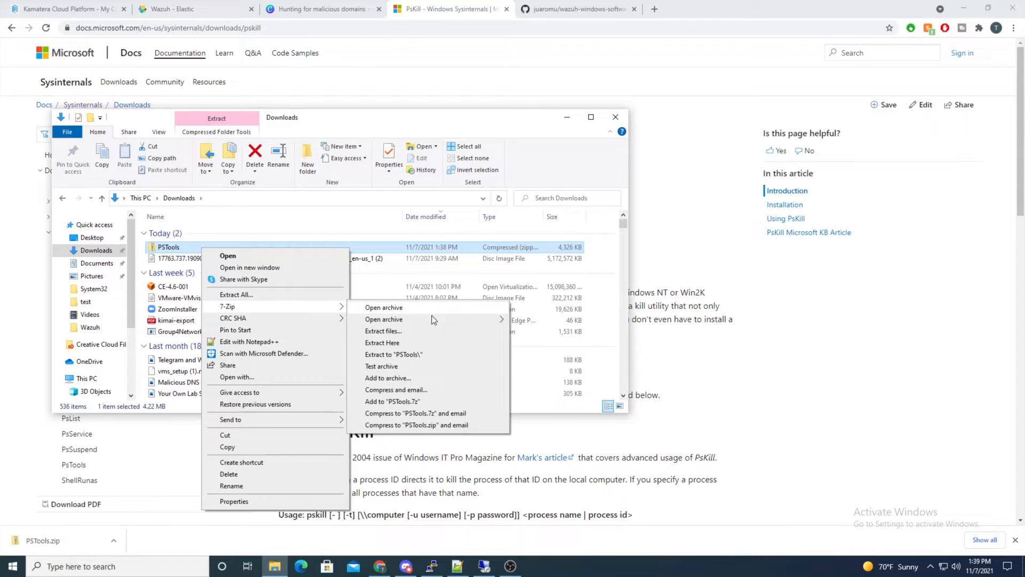
left_click(407, 355)
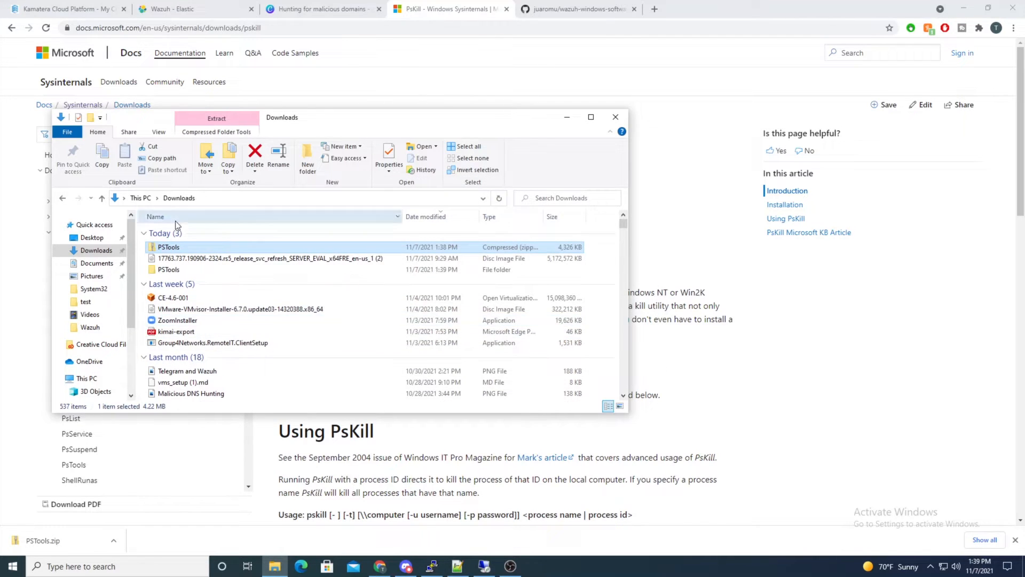
- Open the extracted PSTools folder in a larger window and locate the pskill and pssuspend programs
double_click(207, 268)
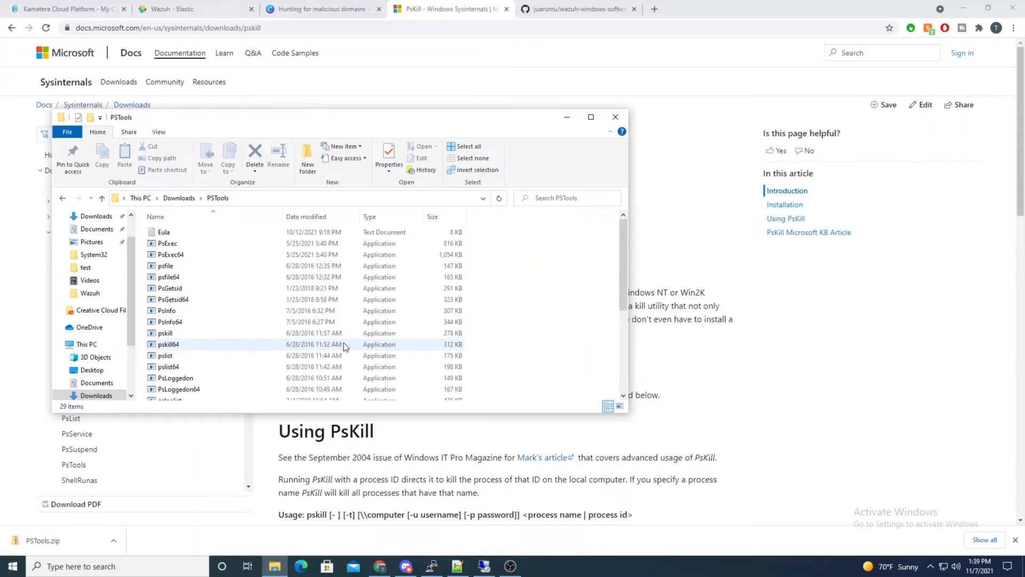
left_click_drag(625, 411, 819, 466)
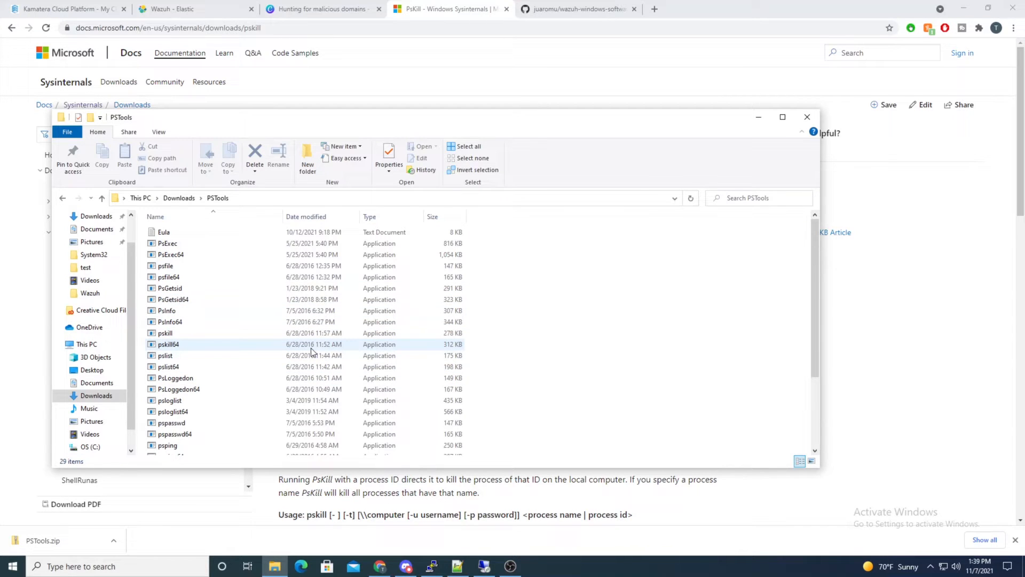
left_click(273, 333)
scroll(289, 338, "down", 3)
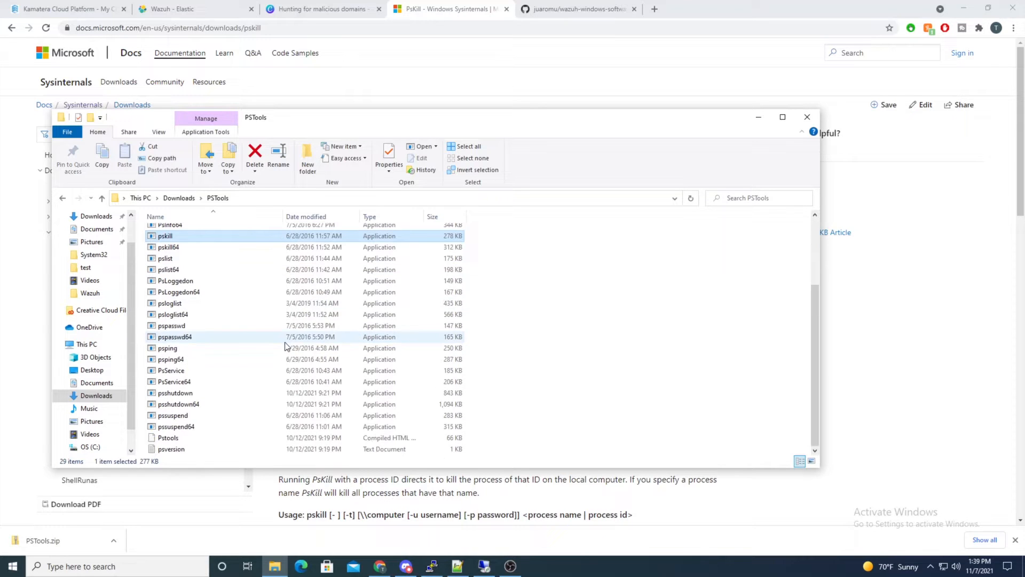
left_click(204, 416)
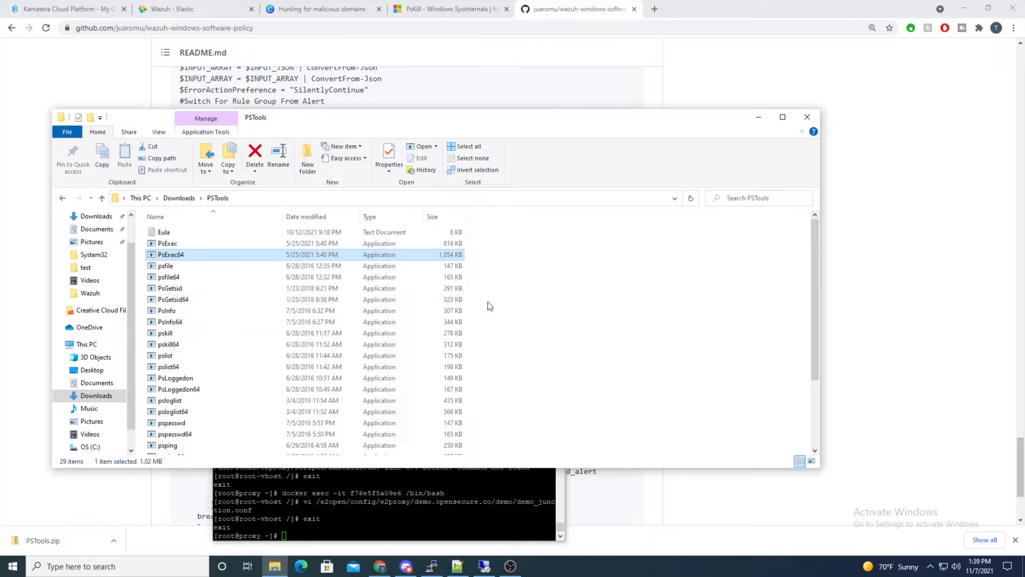
- Return to the wazuh-windows-software-policy README and find the instruction for creating a CDB list of approved software vendors
left_click(968, 290)
scroll(689, 427, "up", 20)
scroll(667, 445, "up", 20)
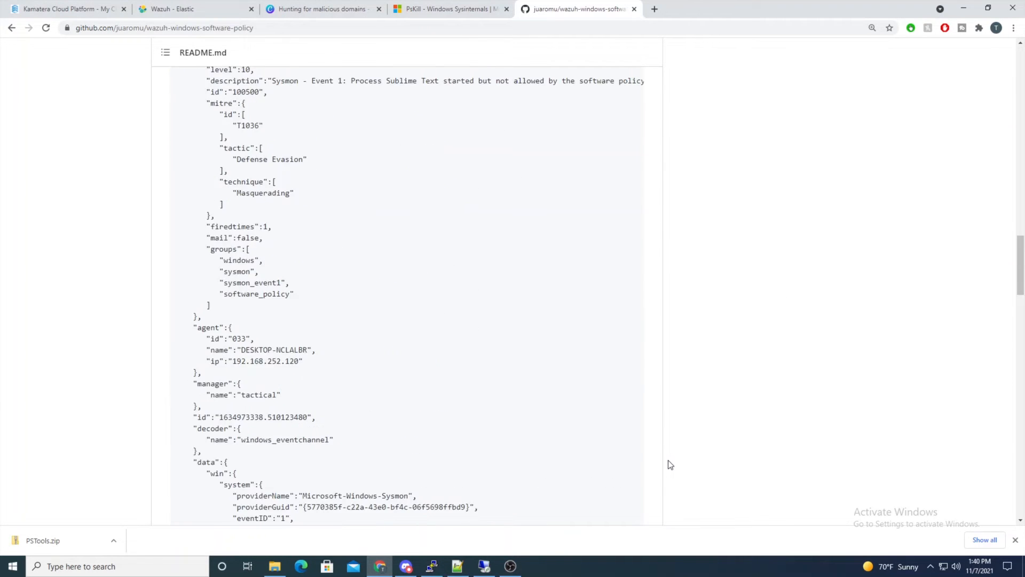
scroll(670, 468, "up", 4)
scroll(665, 460, "down", 10)
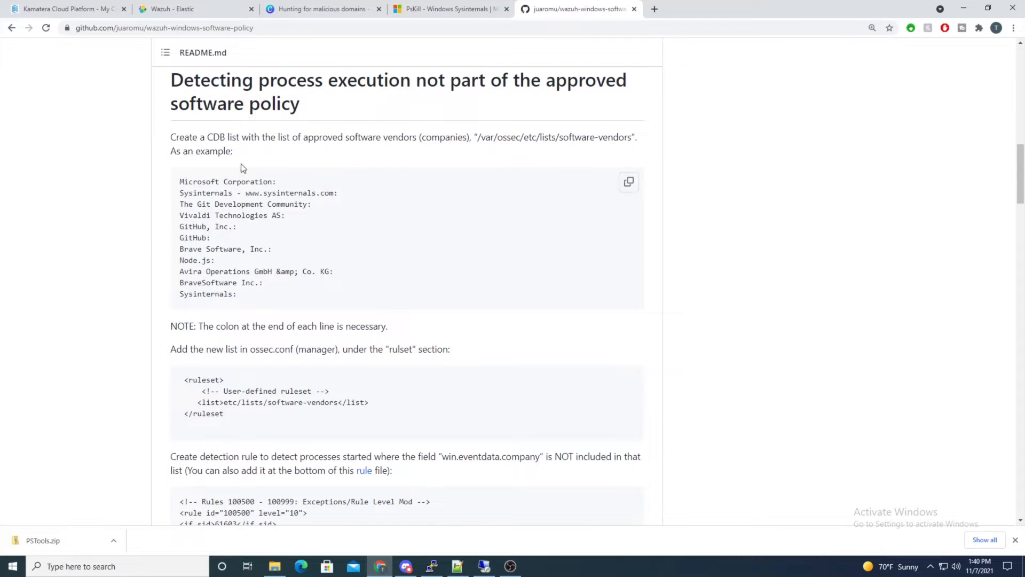
left_click_drag(207, 137, 417, 141)
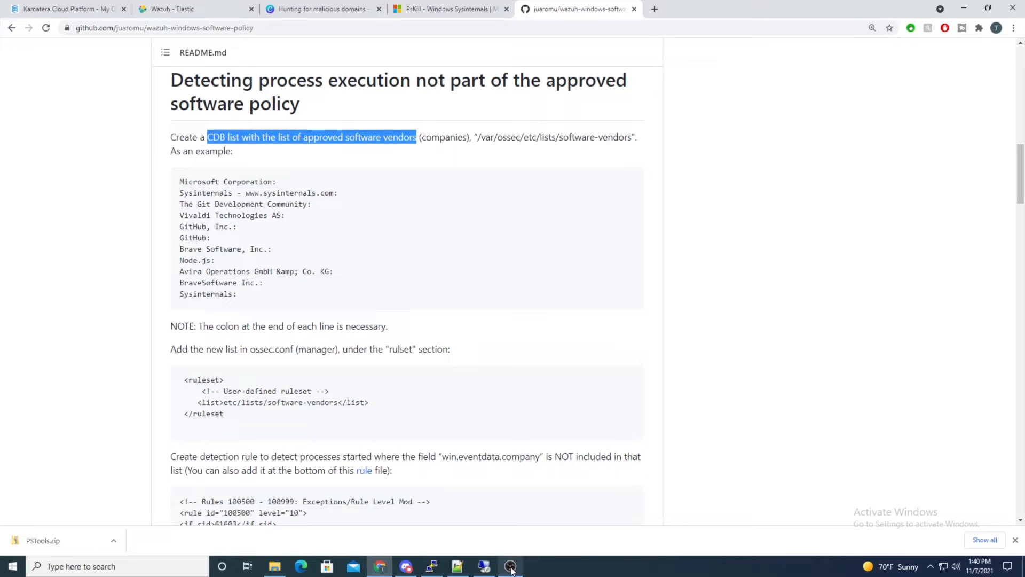
- Switch to the remote session and examine the Company and CommandLine fields of the chrome.exe Process Create event
left_click(486, 567)
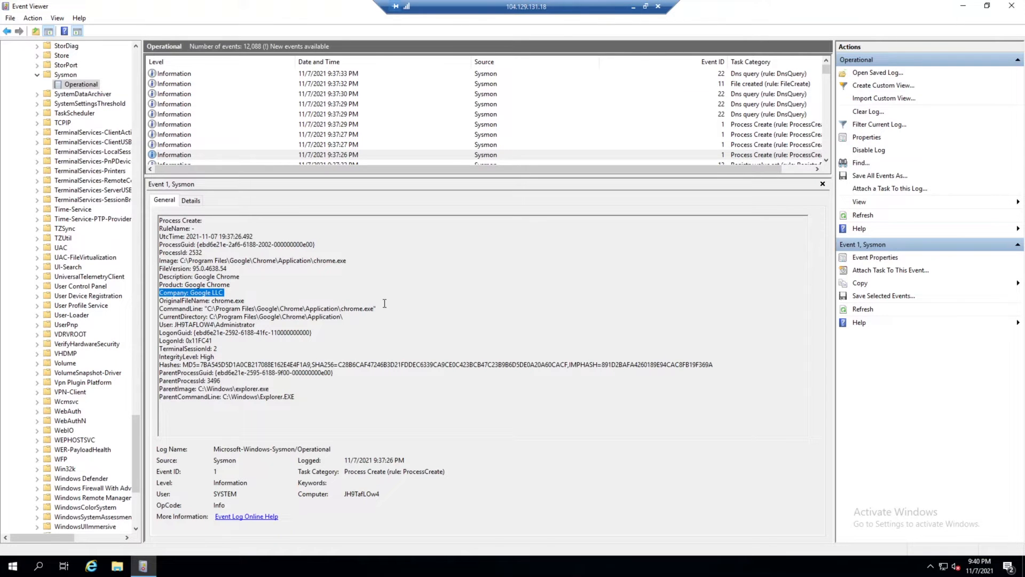
left_click(203, 300)
left_click_drag(176, 294, 230, 297)
left_click(227, 295)
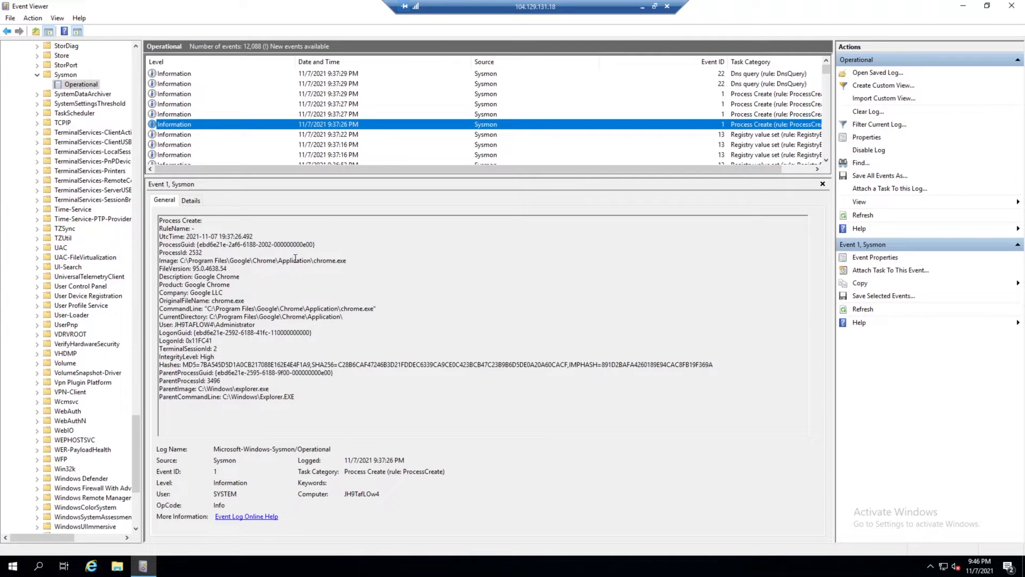
left_click_drag(190, 292, 222, 292)
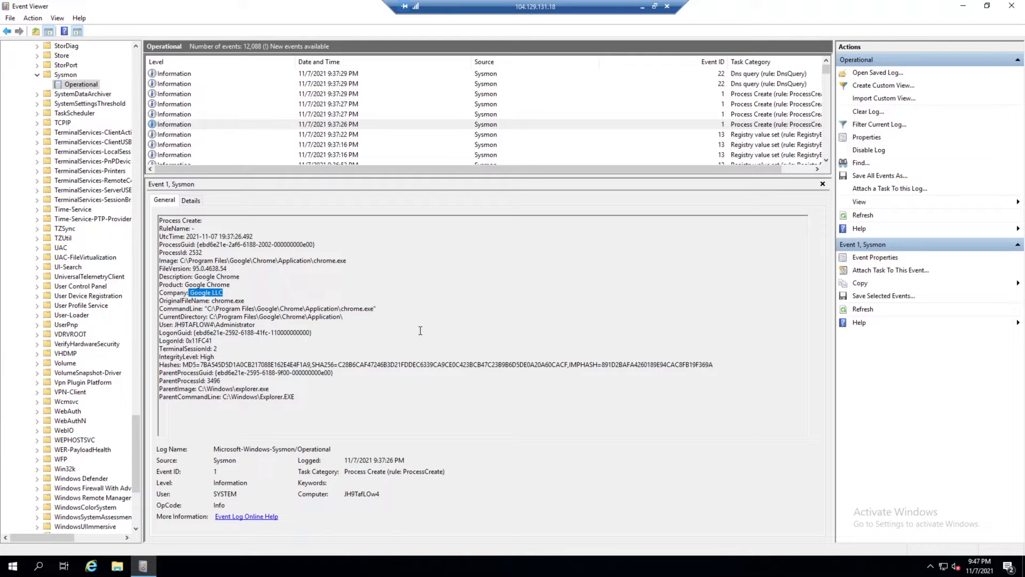
left_click(255, 301)
left_click_drag(230, 292, 206, 294)
left_click_drag(338, 308, 377, 309)
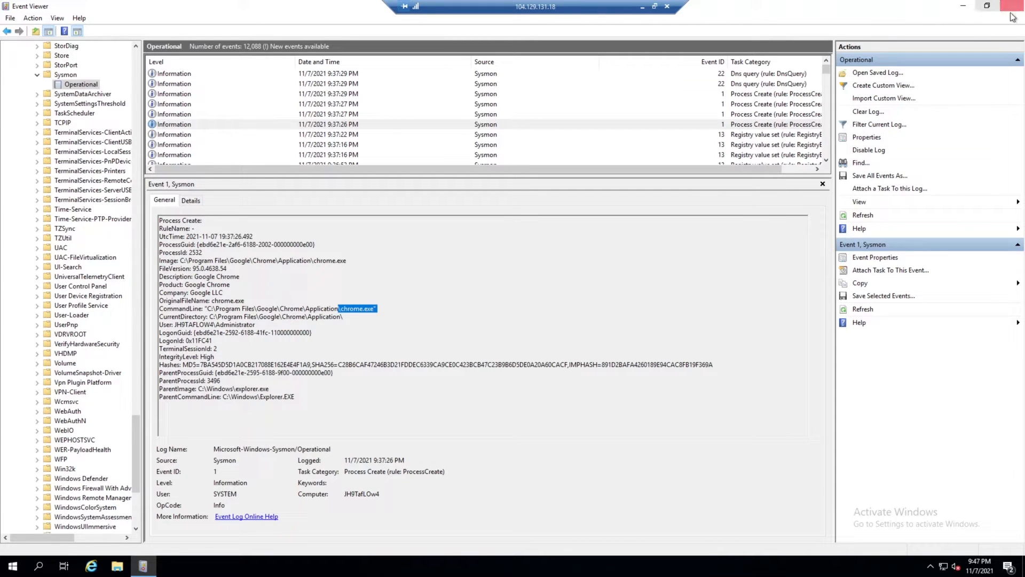
- Minimize Event Viewer, launch Google Chrome from the remote desktop to test the software policy, and minimize the remote session
left_click(963, 9)
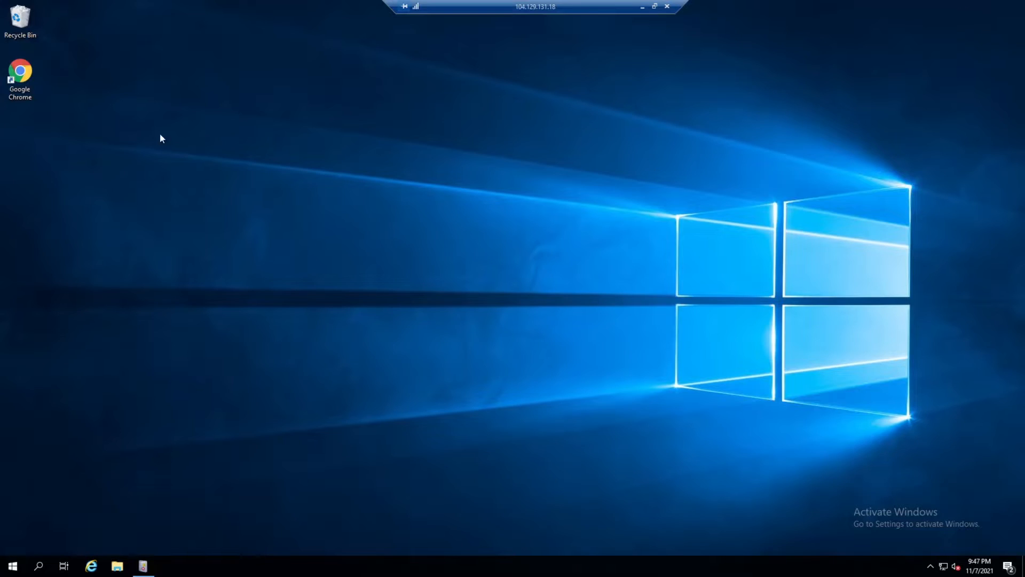
key("Return")
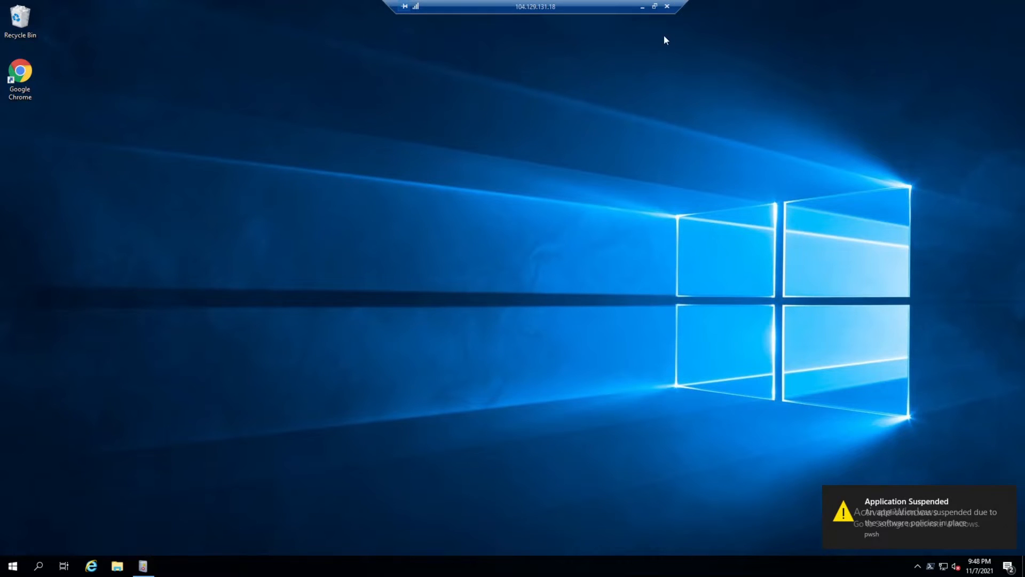
left_click(643, 6)
- Review the README's vendor CDB list instructions and the list lookup in detection rule 100500
left_click(283, 163)
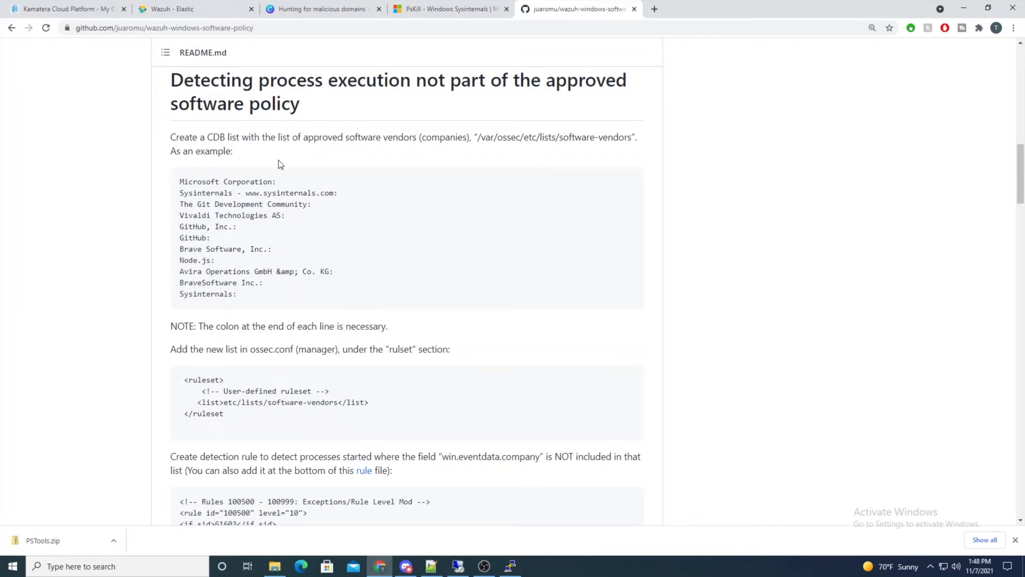
left_click_drag(209, 137, 256, 147)
scroll(255, 148, "down", 4)
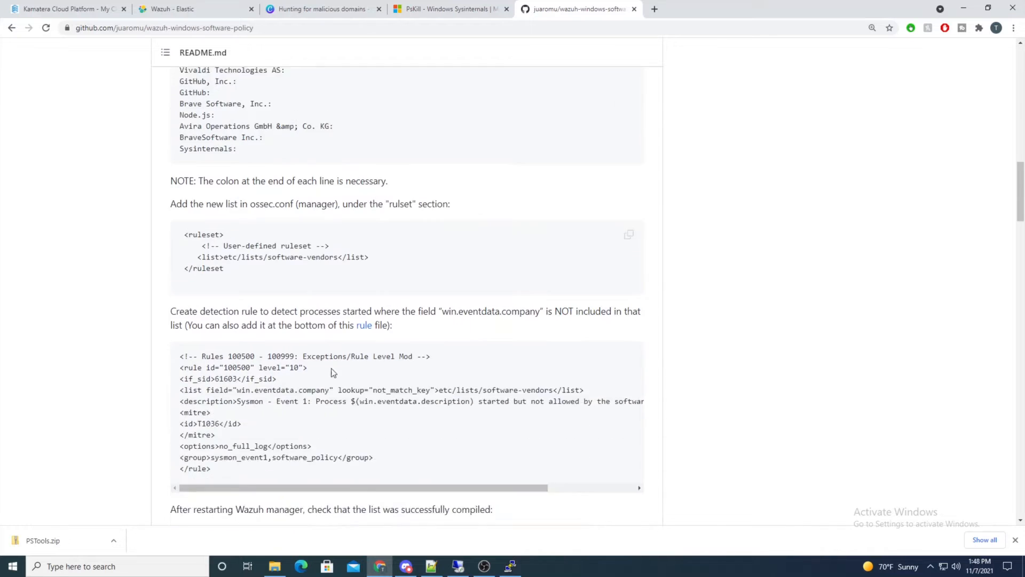
scroll(240, 323, "up", 1)
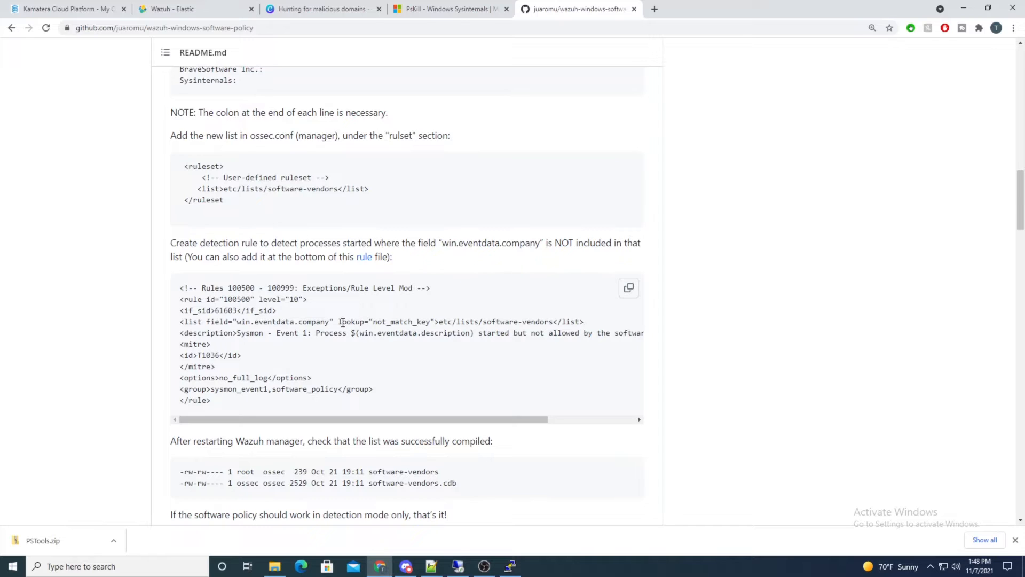
left_click_drag(338, 321, 550, 324)
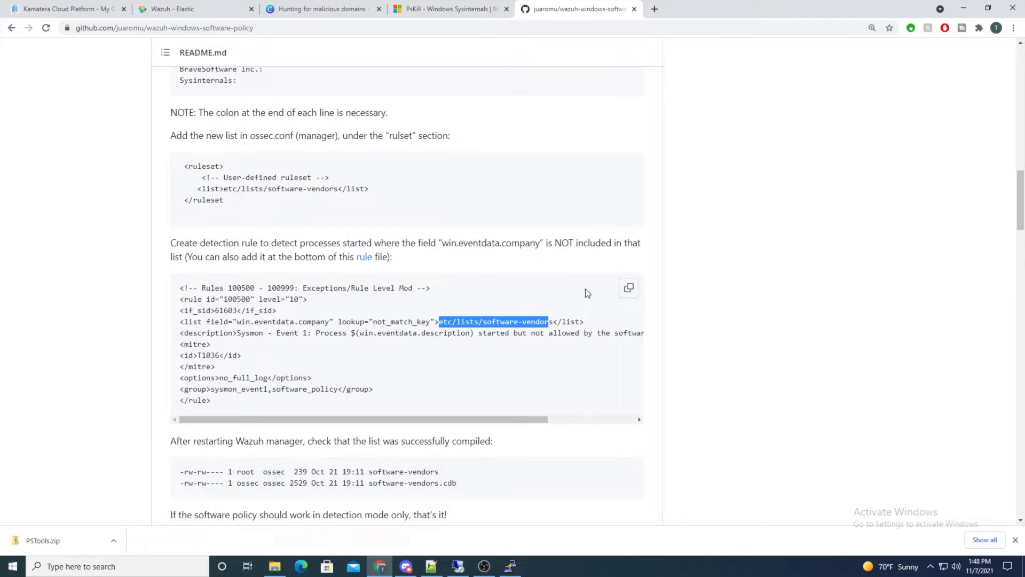
scroll(492, 331, "down", 8)
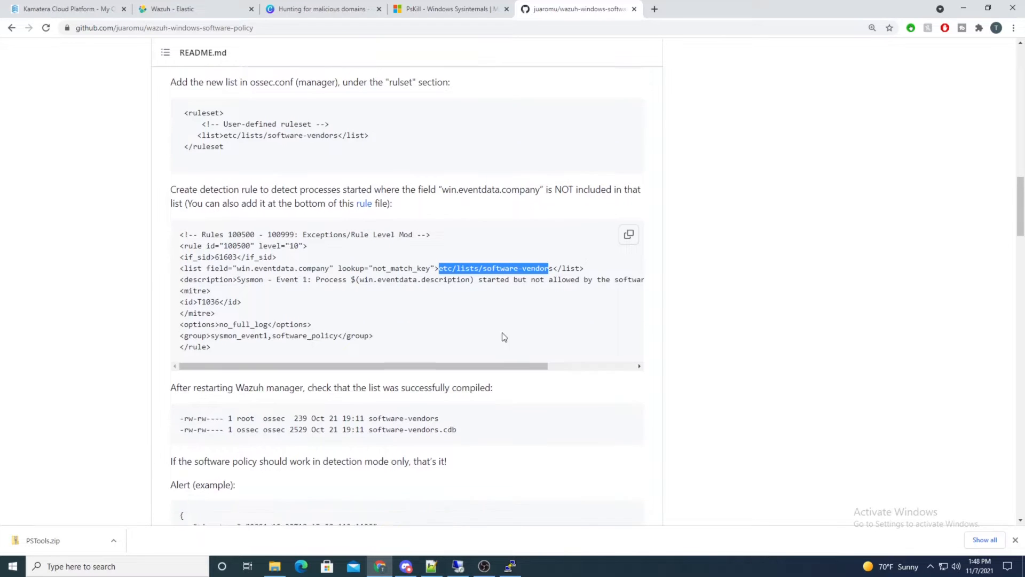
- Review the README's pssuspend active response configuration and the pssuspend.cmd and pssuspend.ps1 scripts for Windows agents
scroll(491, 342, "down", 20)
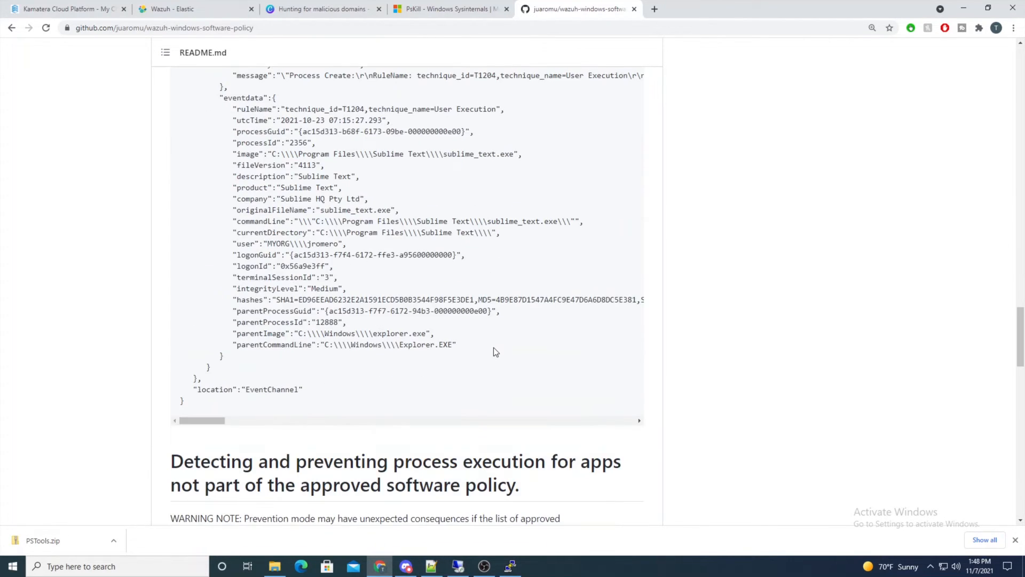
left_click_drag(181, 172, 290, 318)
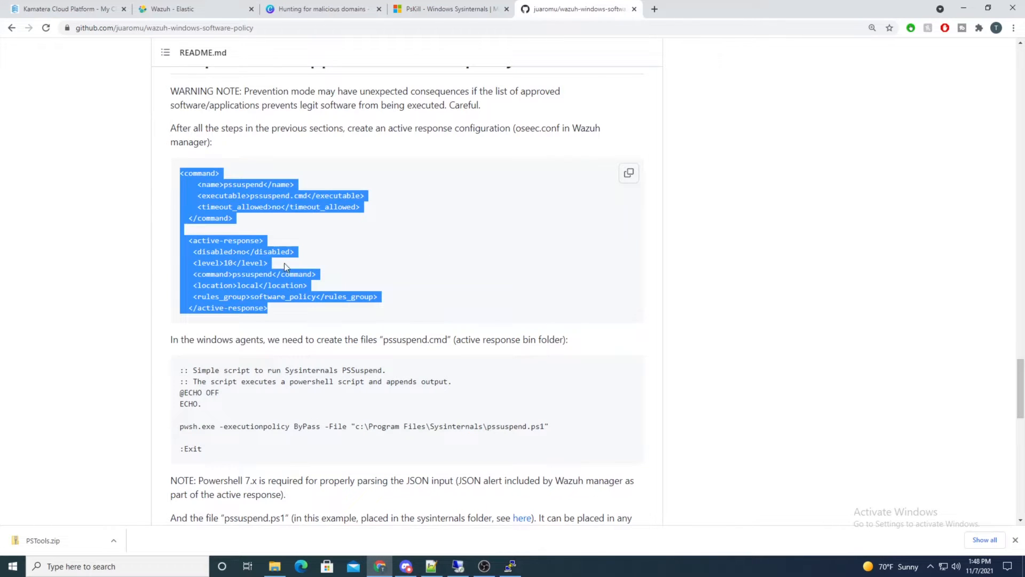
left_click(261, 196)
left_click_drag(255, 196, 307, 196)
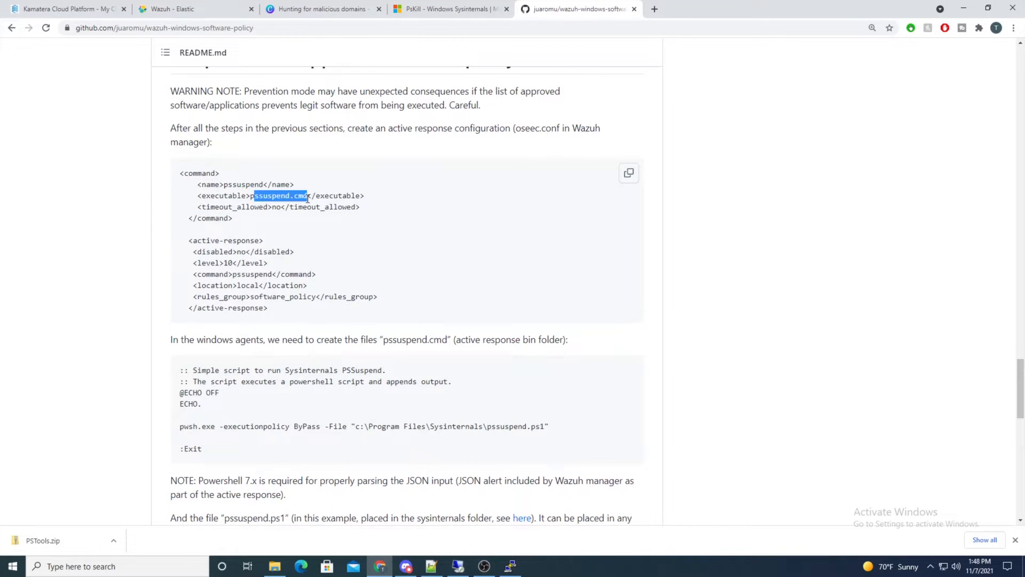
scroll(307, 267, "down", 2)
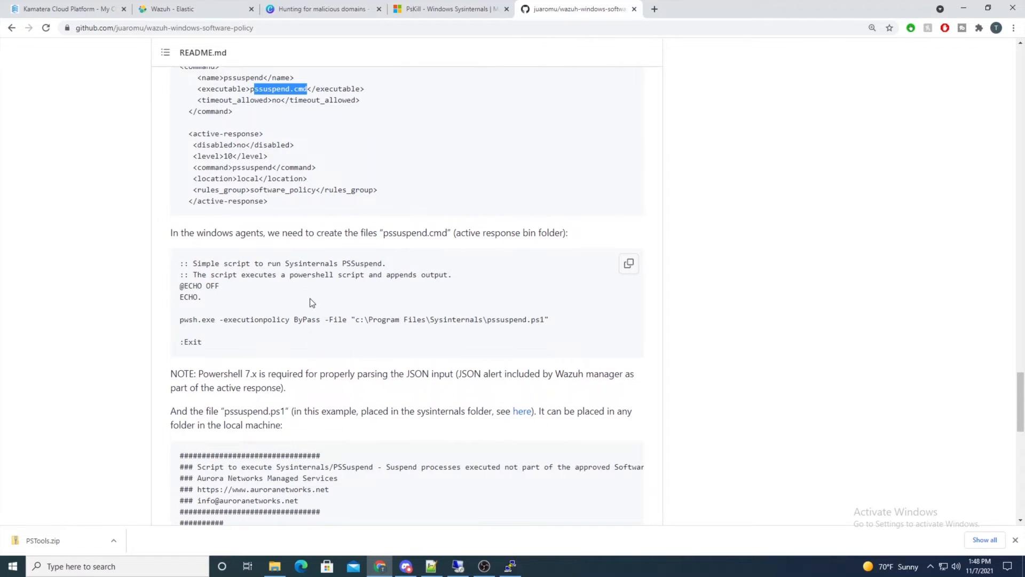
scroll(305, 289, "down", 8)
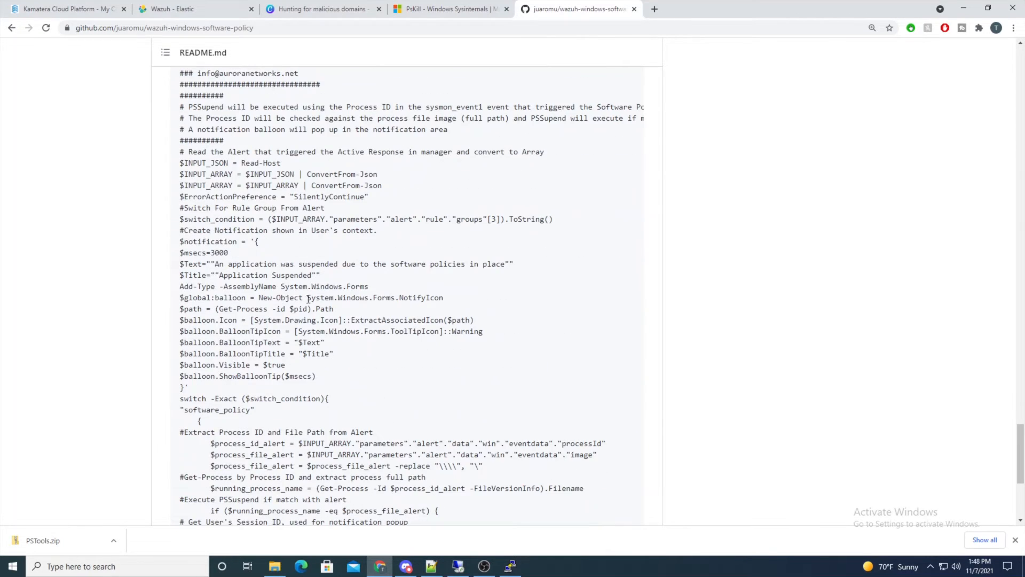
scroll(307, 298, "down", 3)
scroll(245, 326, "up", 8)
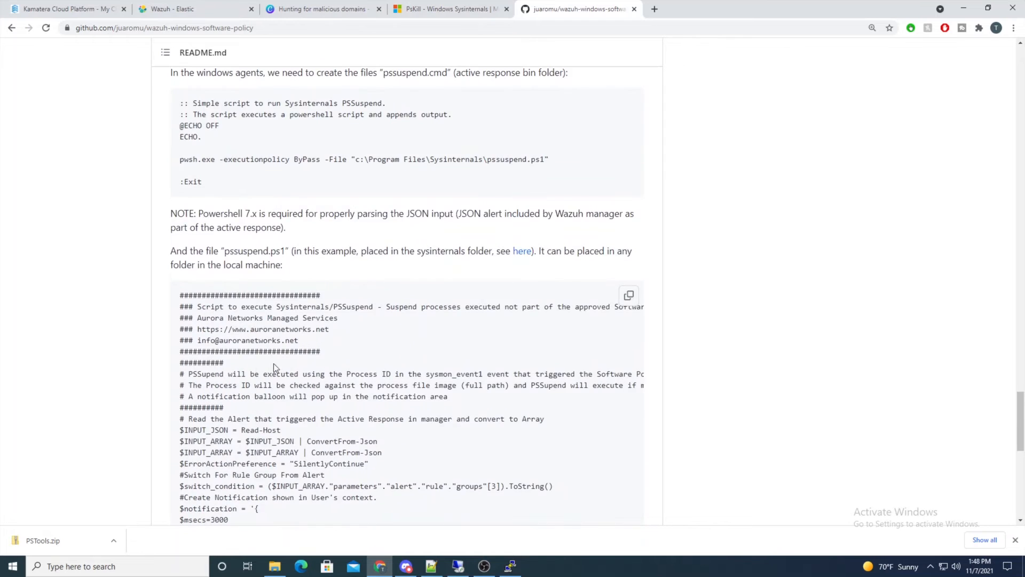
- Return to the README's approved vendor list, switch to the opensearch terminal, and list /var/ossec/etc/lists/ in detail with ls -llh
scroll(266, 340, "up", 4)
scroll(266, 339, "up", 20)
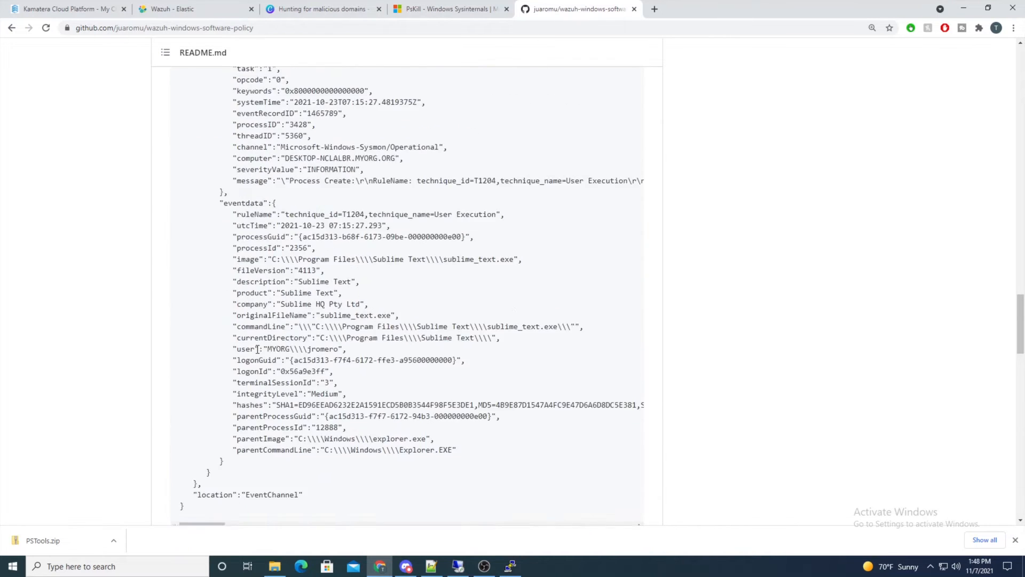
scroll(249, 370, "up", 13)
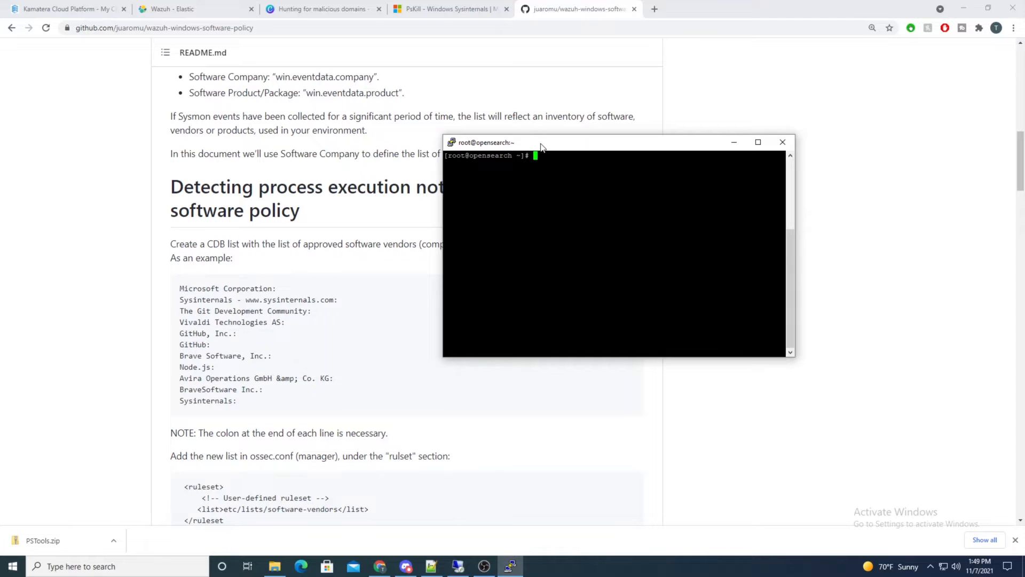
left_click_drag(541, 144, 545, 143)
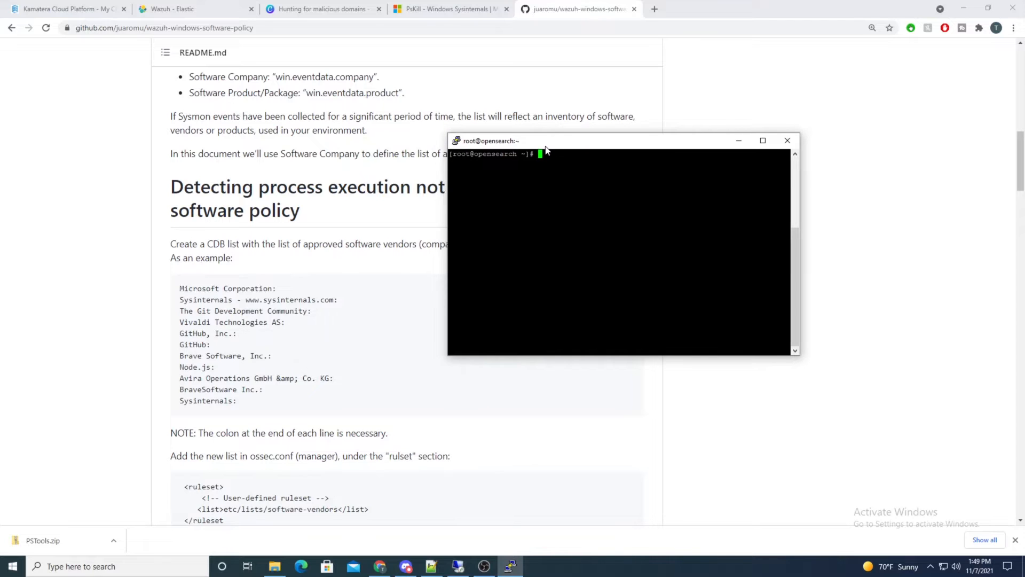
type("cd /var/ossec/etc/lists/")
key("Return")
type("l")
type("ls -llh")
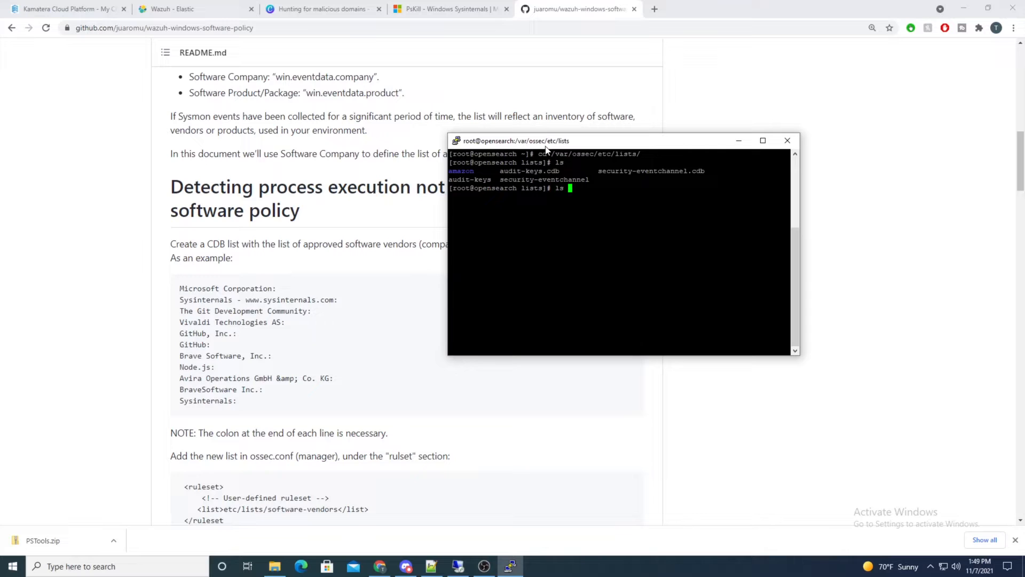
key("Return")
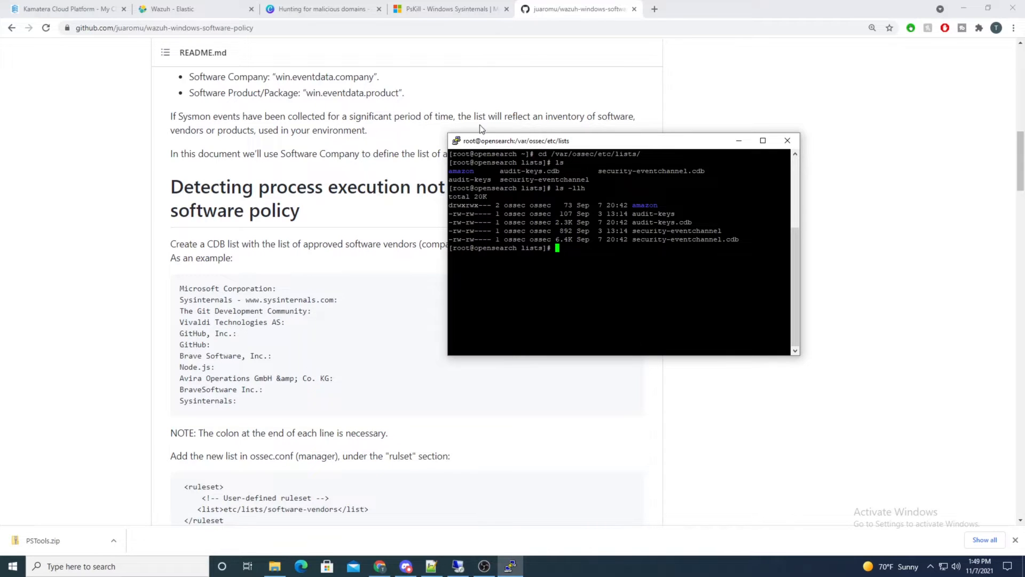
- Start a new file named software-vendors in nano inside /var/ossec/etc/lists
left_click_drag(494, 145, 583, 217)
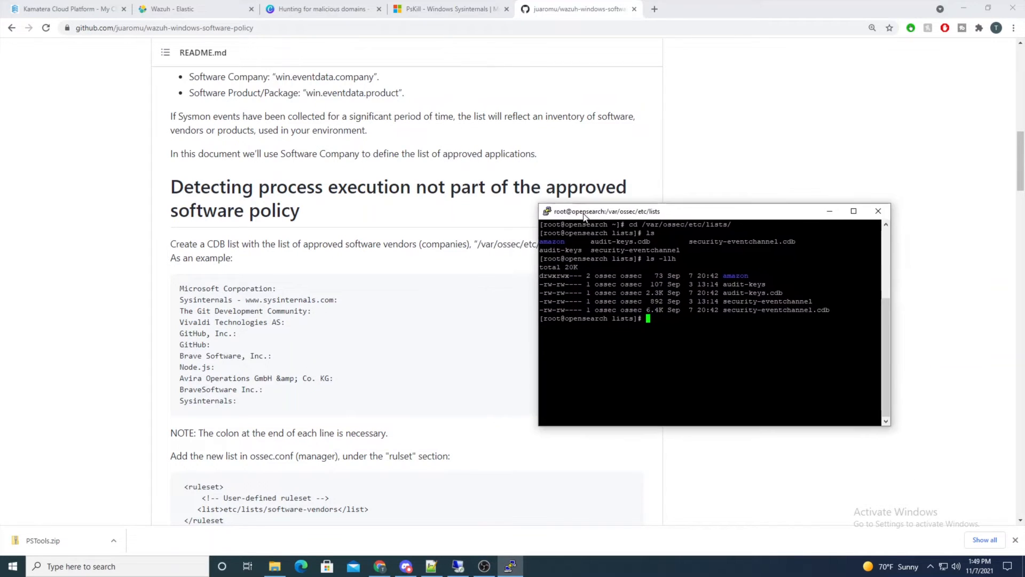
type("nano software-c")
key("BackSpace")
type("vendors")
key("Return")
- Copy the README's example list of approved vendors, Microsoft Corporation through Sysinternals, into the software-vendors file
left_click(259, 345)
left_click_drag(244, 402, 180, 288)
right_click(201, 305)
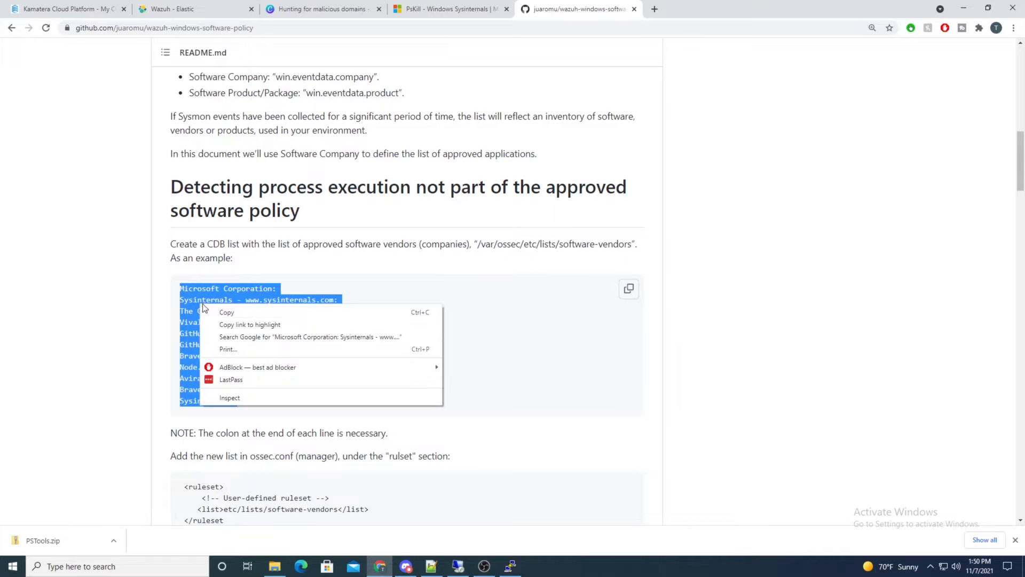
left_click(224, 313)
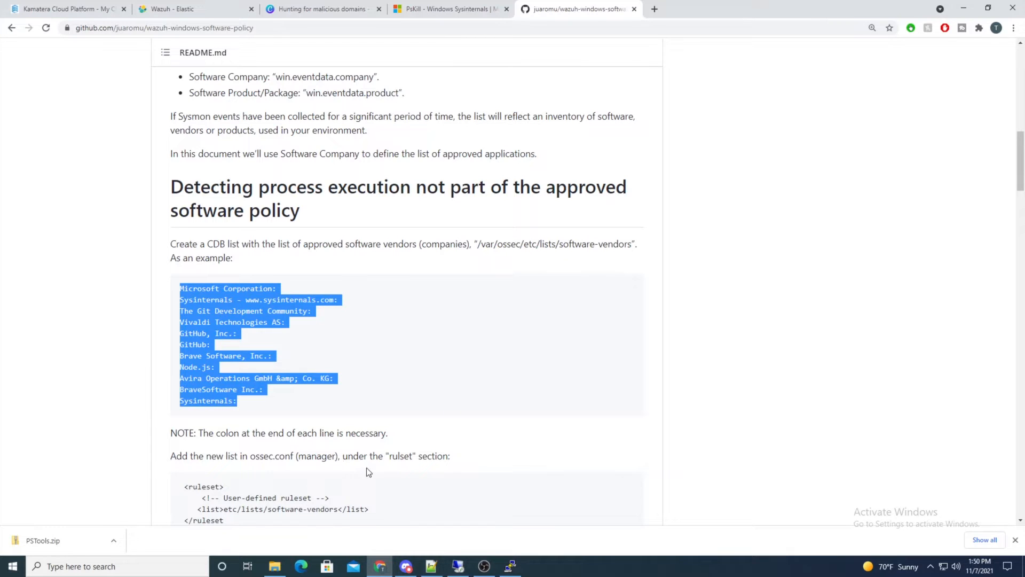
left_click(504, 562)
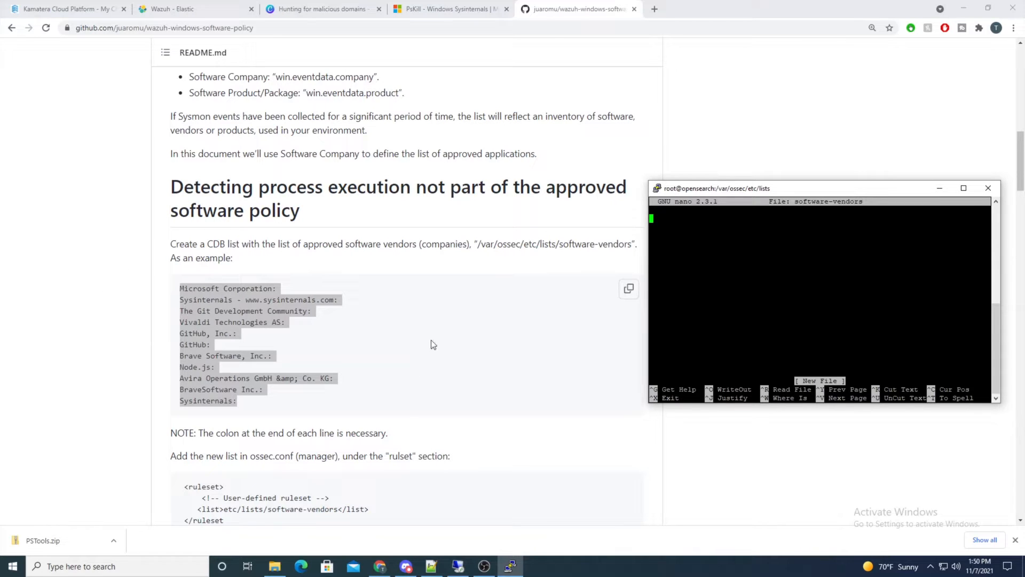
right_click(759, 257)
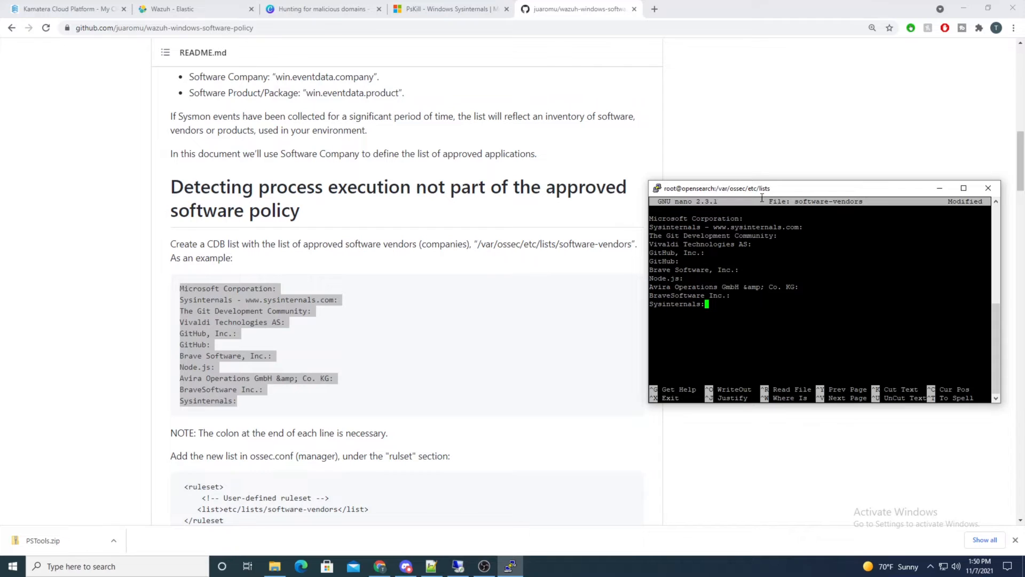
- Save the software-vendors file, exit nano, and check the new file's owner and permissions with ls -llh
left_click_drag(752, 191, 653, 164)
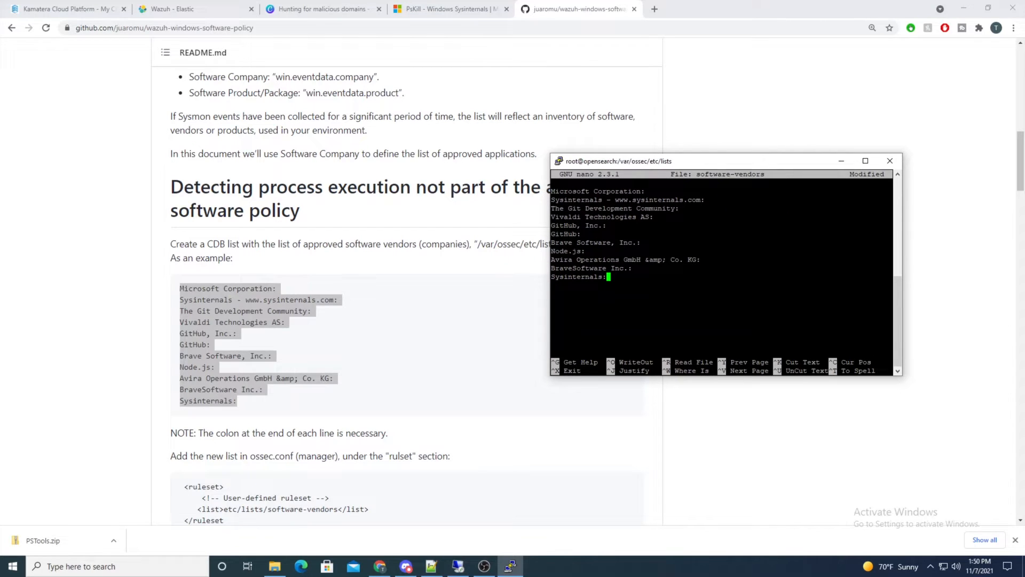
left_click_drag(702, 199, 703, 200)
left_click(703, 199)
key("ctrl+x")
key("y")
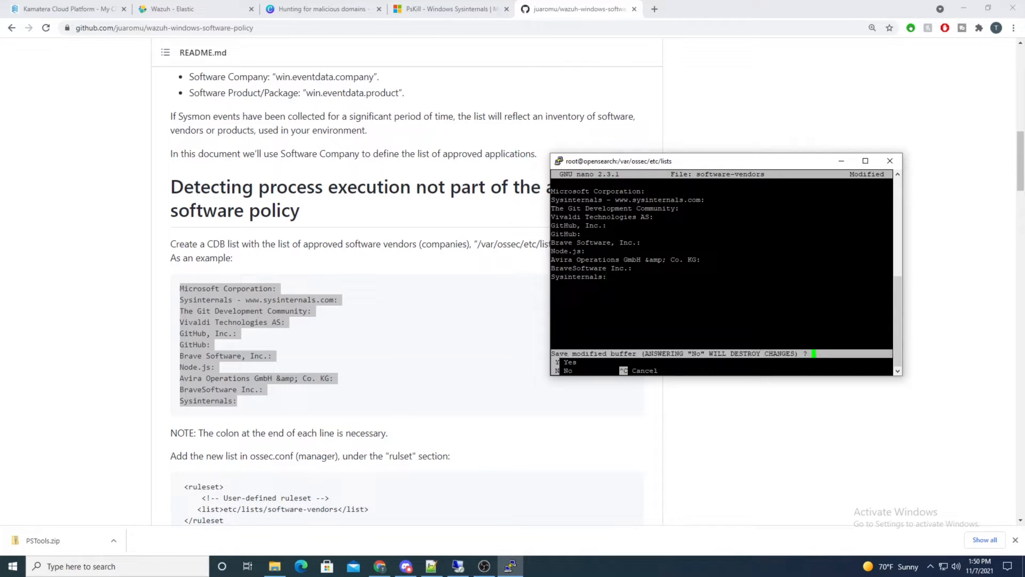
key("Return")
type("ls -llh")
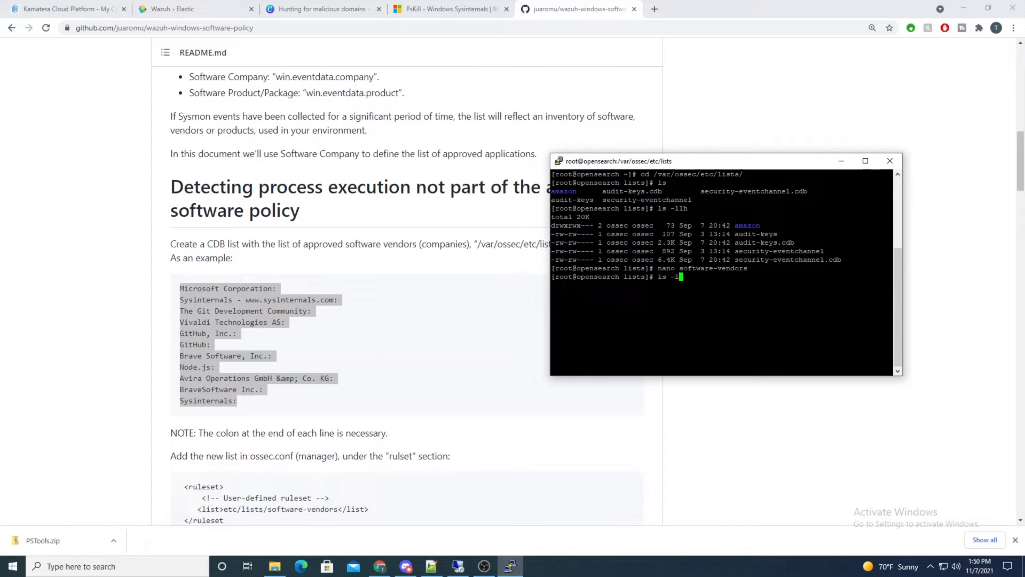
key("Return")
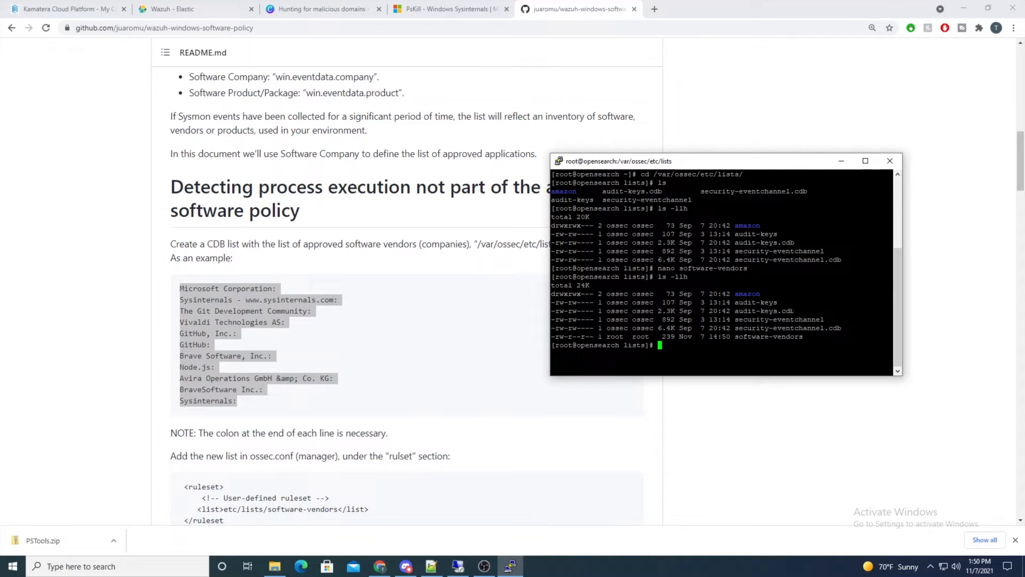
mouse_move(781, 310)
left_mouse_down()
mouse_move(865, 310)
mouse_move(794, 310)
left_mouse_up()
left_click_drag(734, 337, 804, 336)
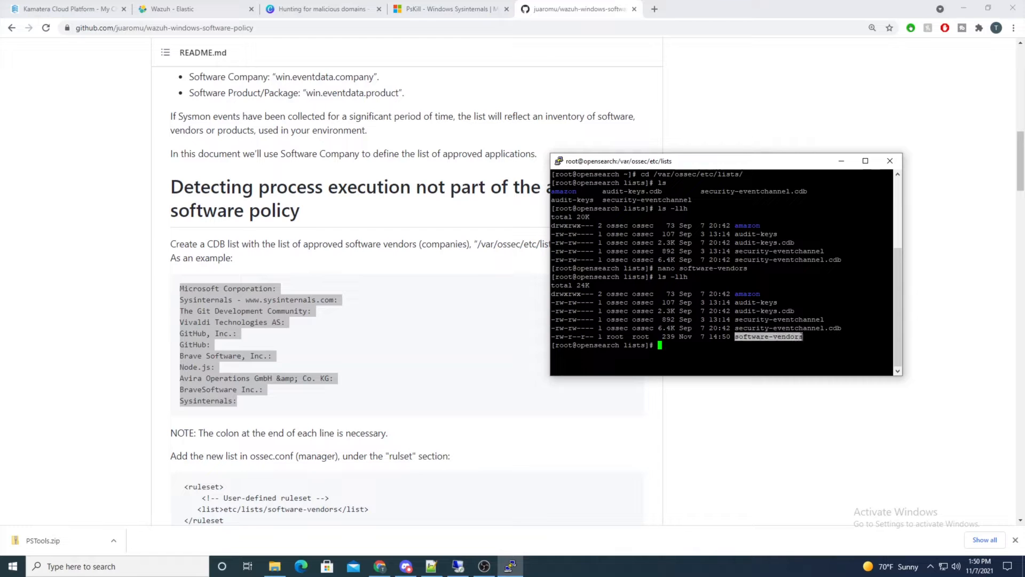
left_click(803, 336)
left_click_drag(735, 336, 794, 336)
left_click(794, 336)
- Open /var/ossec/etc/ossec.conf in nano in a maximized terminal and locate the list entries in the ruleset section
type("nano")
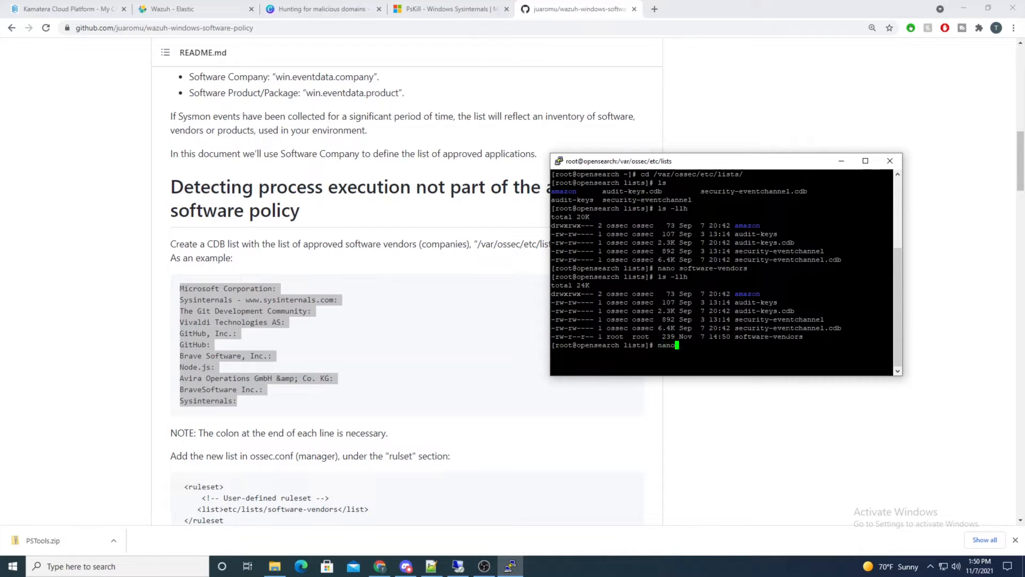
type(" /var/et")
key("BackSpace")
key("BackSpace")
type("ossec/etc/ossec.conf")
key("Return")
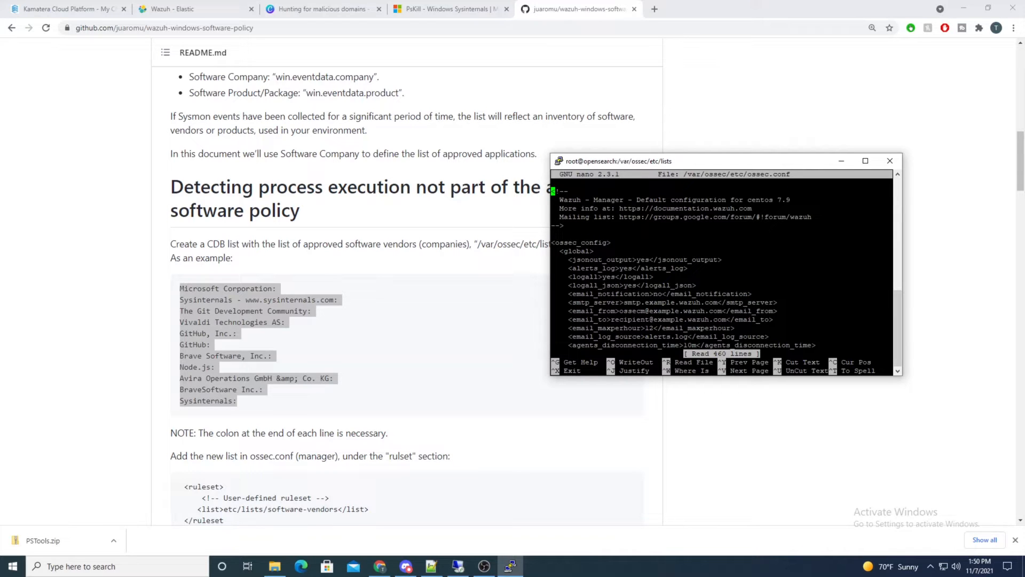
left_click(866, 161)
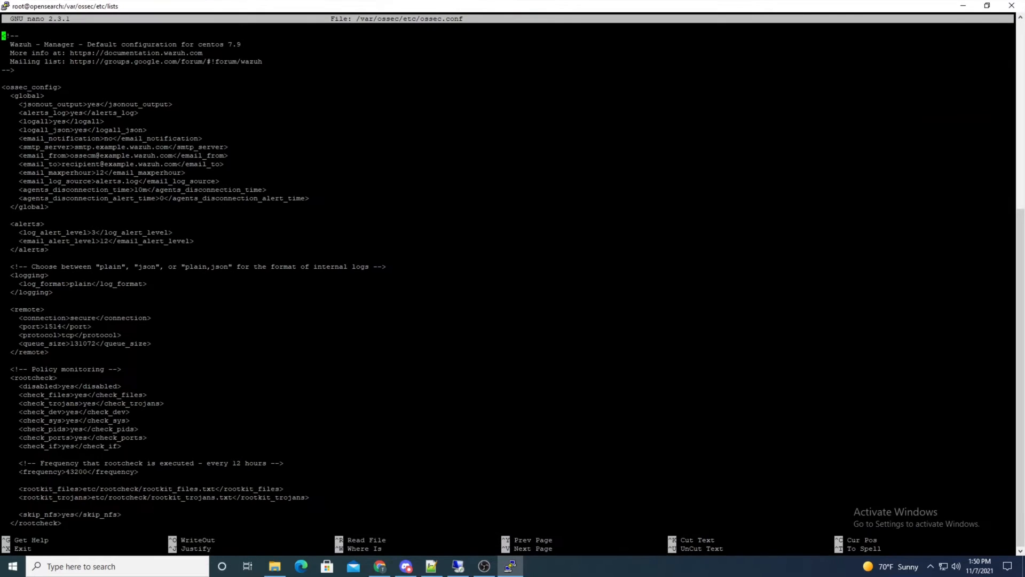
key("Page_Down")
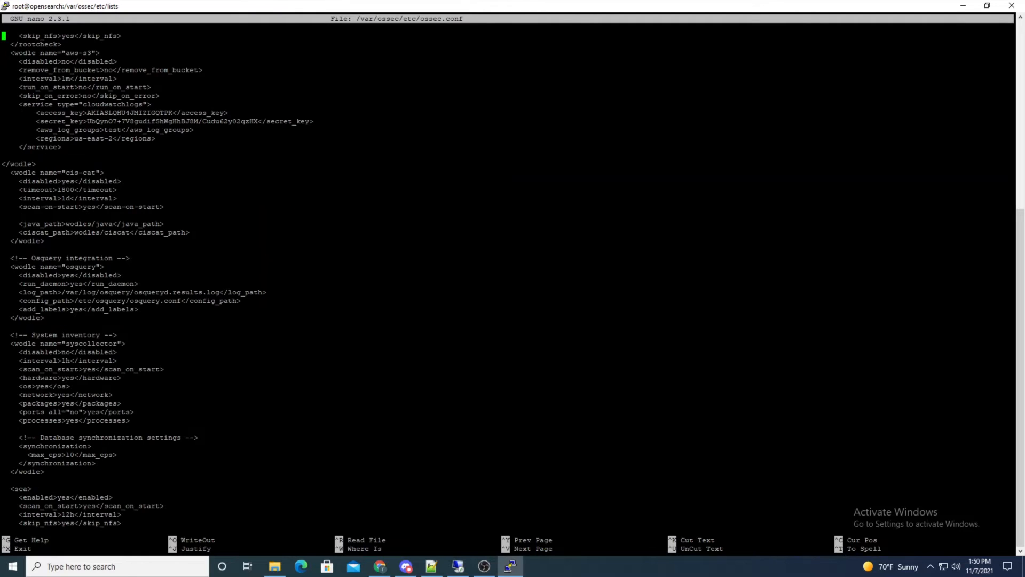
key("Page_Down")
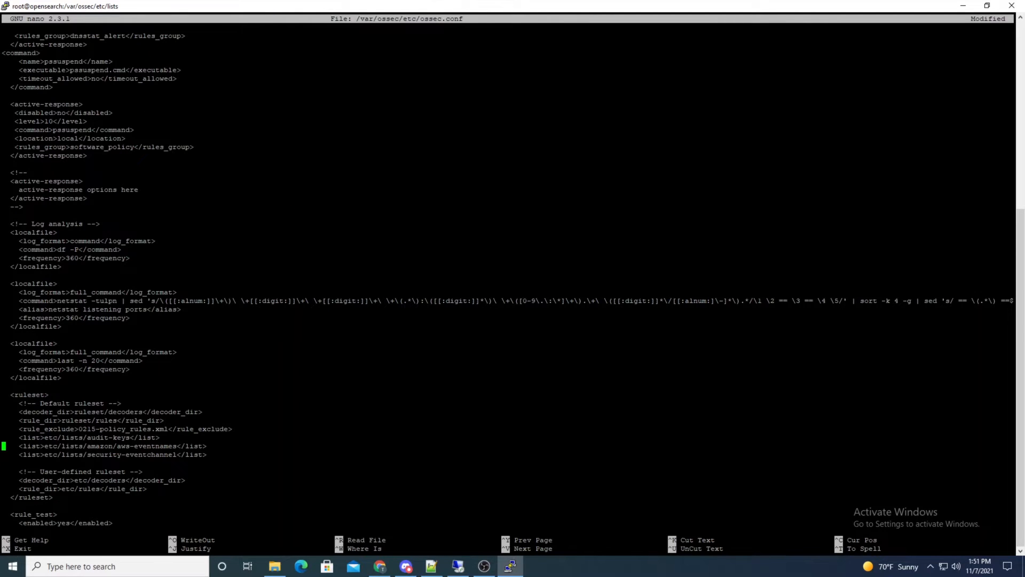
key("Down")
key("Down")
left_click_drag(10, 394, 100, 454)
left_click(89, 454)
left_click_drag(18, 438, 177, 454)
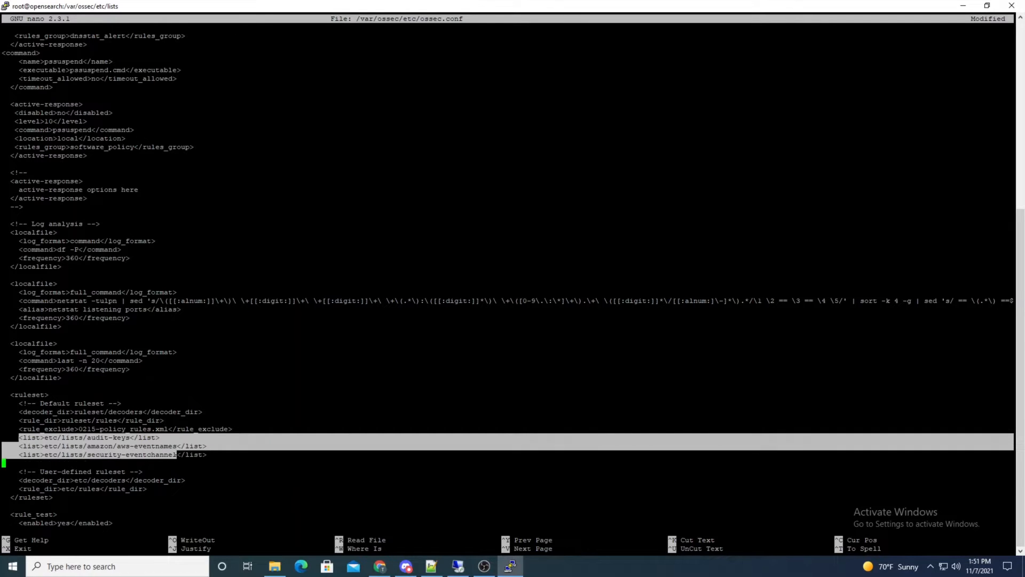
left_click(177, 455)
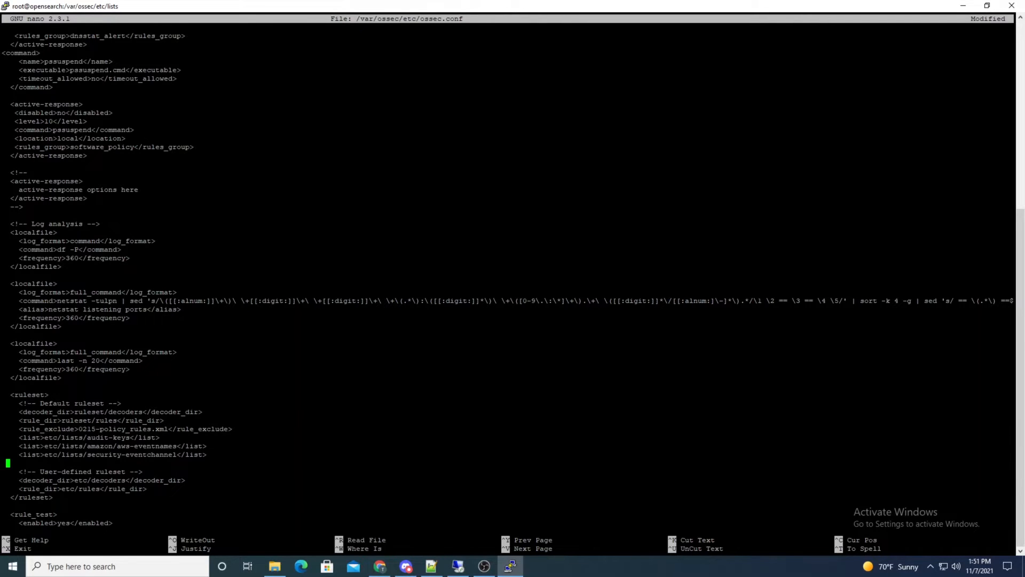
- Add <list>etc/lists/software-vendors</list> below the security-eventchannel list entry in the ruleset, then save ossec.conf and exit
key("BackSpace")
left_click_drag(19, 455, 207, 454)
right_click(206, 454)
key("Left")
key("Left")
key("Left")
key("Left")
key("Left")
key("Left")
key("Left")
key("Left")
key("Right")
key("BackSpace")
key("BackSpace")
key("BackSpace")
key("BackSpace")
key("BackSpace")
key("BackSpace")
key("BackSpace")
key("BackSpace")
key("BackSpace")
key("BackSpace")
key("BackSpace")
key("BackSpace")
key("BackSpace")
key("BackSpace")
key("BackSpace")
key("BackSpace")
key("BackSpace")
key("BackSpace")
key("BackSpace")
key("BackSpace")
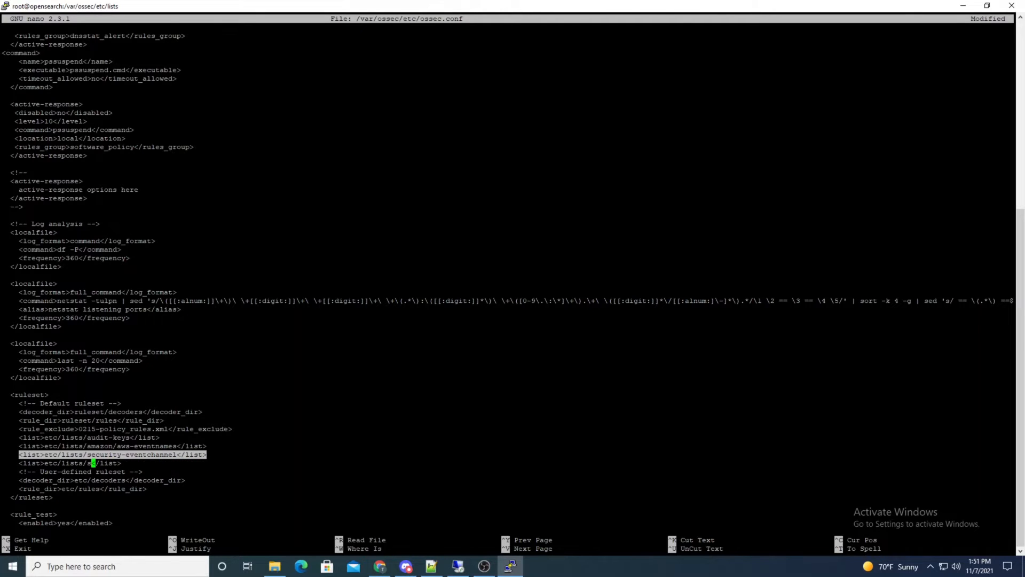
type("oftware-vendors")
key("ctrl+x")
key("y")
key("Return")
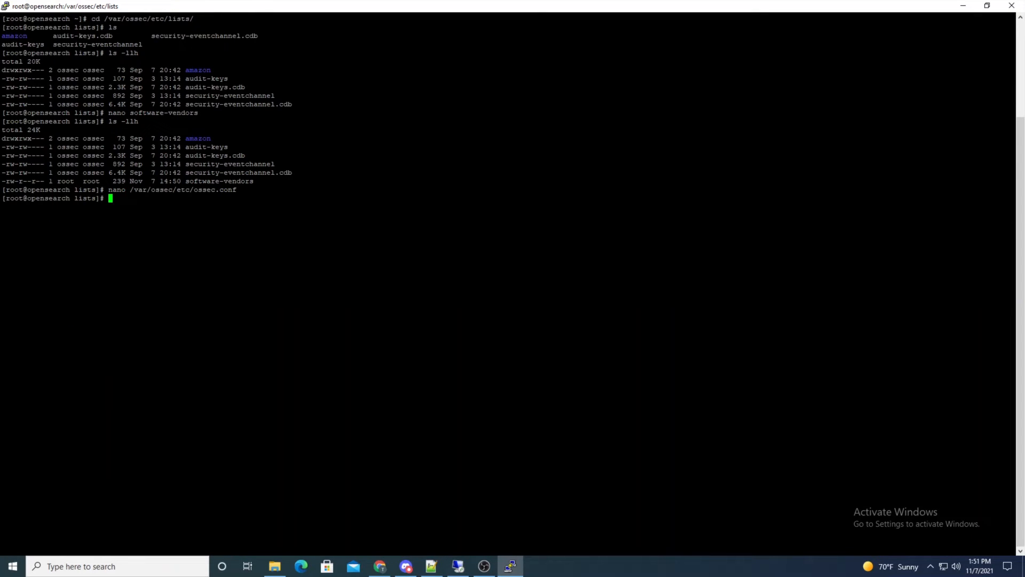
- Change the owner and group of software-vendors to ossec:ossec with chown
left_click_drag(185, 182, 253, 182)
left_click(254, 184)
type("chown ossec:ossec so")
key("Tab")
key("Return")
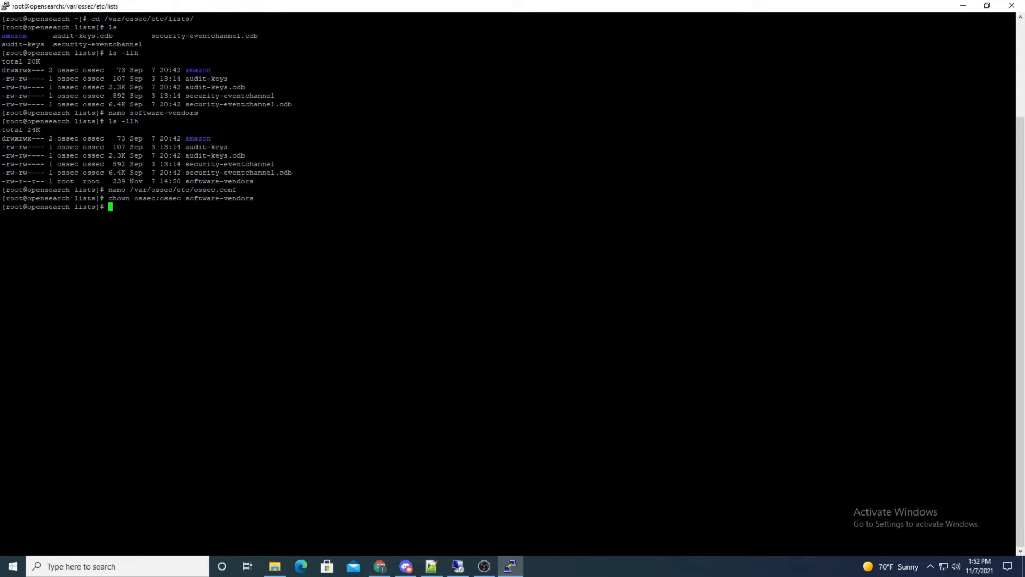
- Set the permissions of software-vendors to 750 with chmod and list the directory in detail
type("chmod 750 so")
key("Tab")
key("Return")
type("ls -ll")
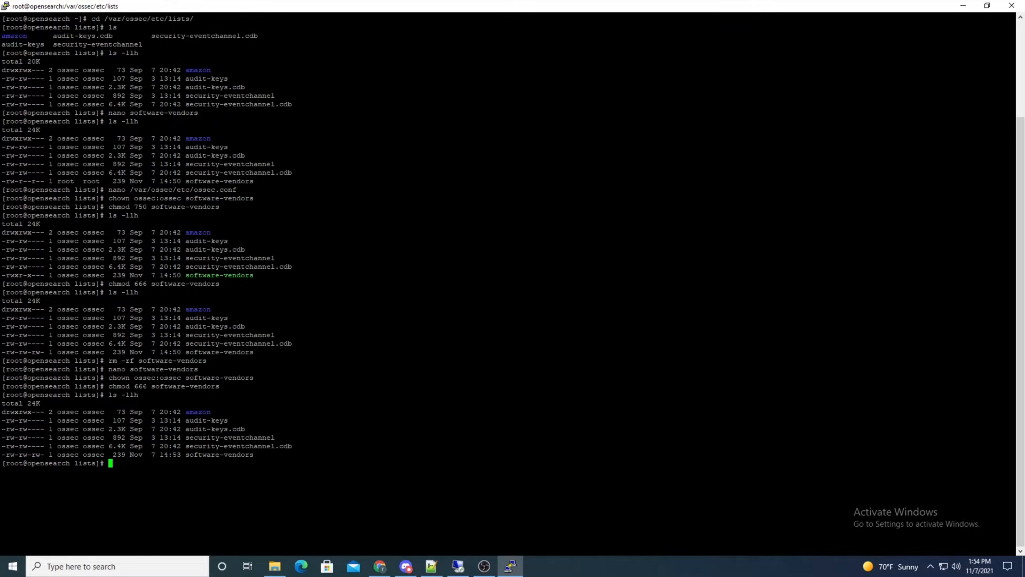
- Set the permissions of software-vendors to 660 by editing the earlier chmod command, and list the directory again with ls -llh
key("Up")
key("Up")
key("Left")
key("Left")
key("Left")
key("Left")
key("Left")
key("Left")
key("Left")
key("Left")
key("Left")
key("Left")
key("Left")
key("Left")
key("Left")
key("Left")
key("Left")
key("Left")
key("Left")
key("Left")
key("Delete")
type("0")
key("Return")
key("Up")
key("Up")
key("Return")
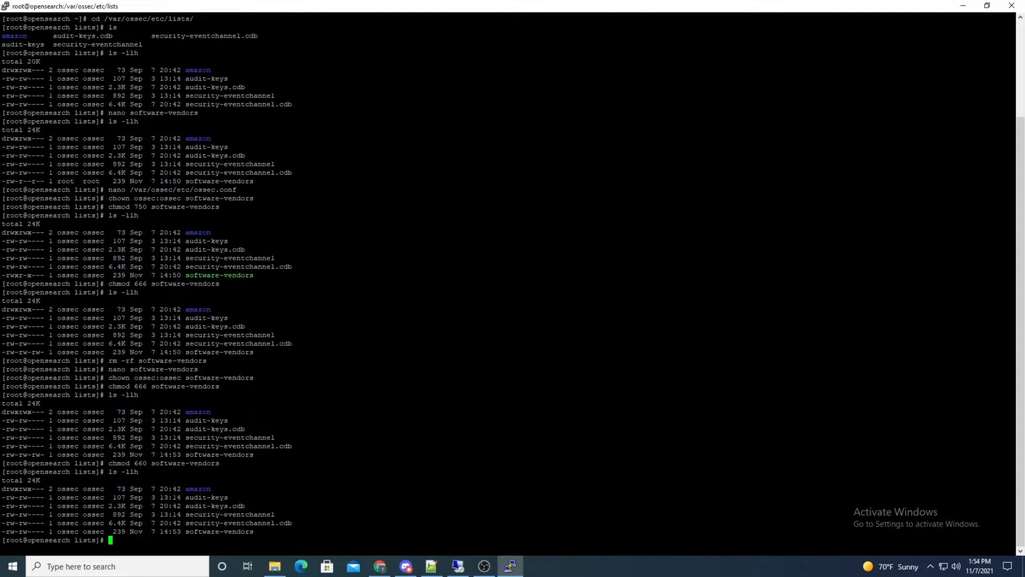
- Check the ownership and permissions of software-vendors in the listing, and restart the wazuh-manager service with systemctl
left_click_drag(2, 531, 103, 532)
left_click(105, 533)
type("systemctl")
left_click_drag(190, 531, 297, 523)
left_click(295, 523)
type("restart wazuh-manager")
key("Return")
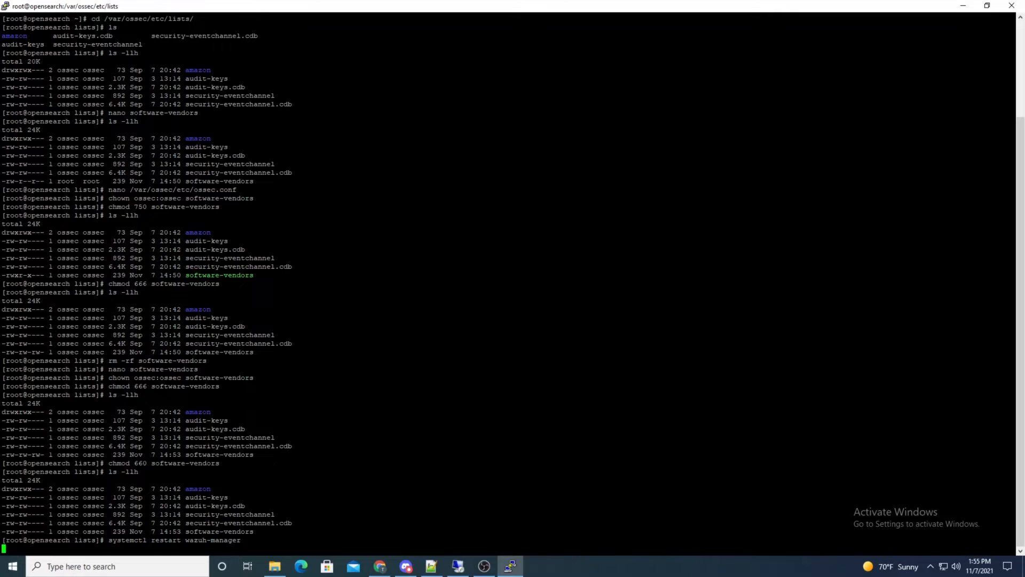
- Clear the terminal and list the directory with ls -llh to check for the compiled software-vendors.cdb file
type("clear")
key("Return")
type("ls -l")
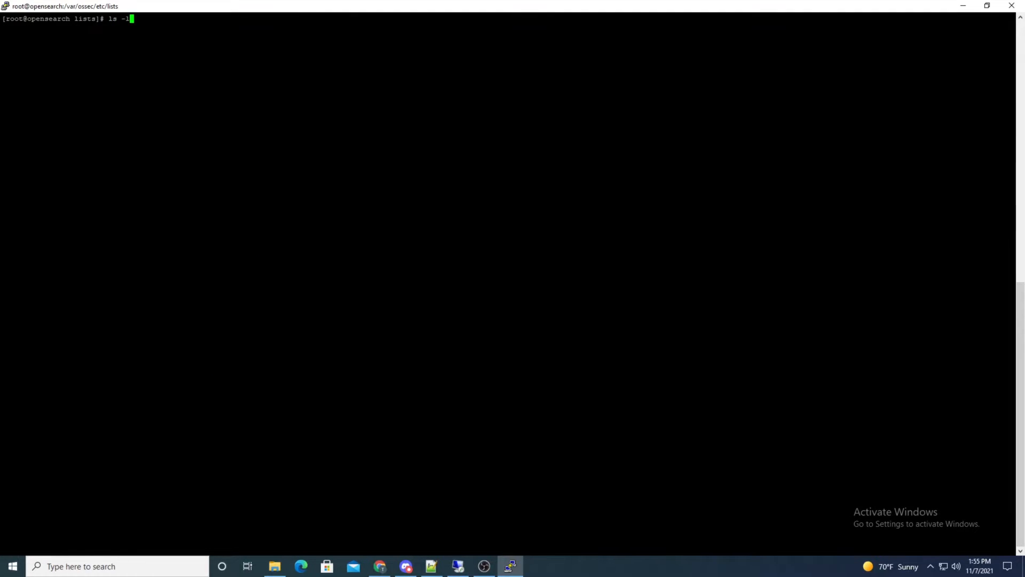
type("lh")
key("Return")
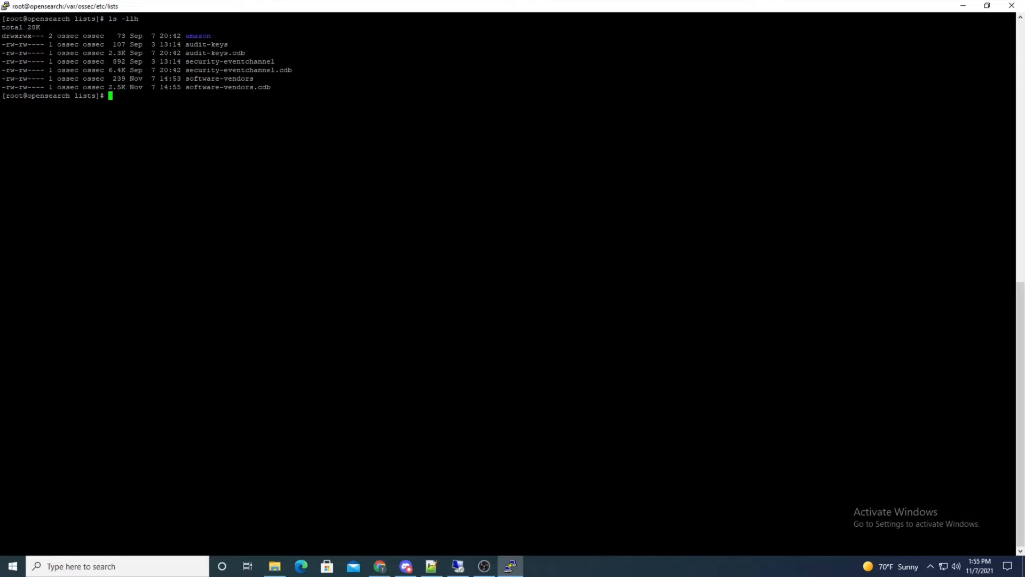
left_click_drag(194, 87, 271, 87)
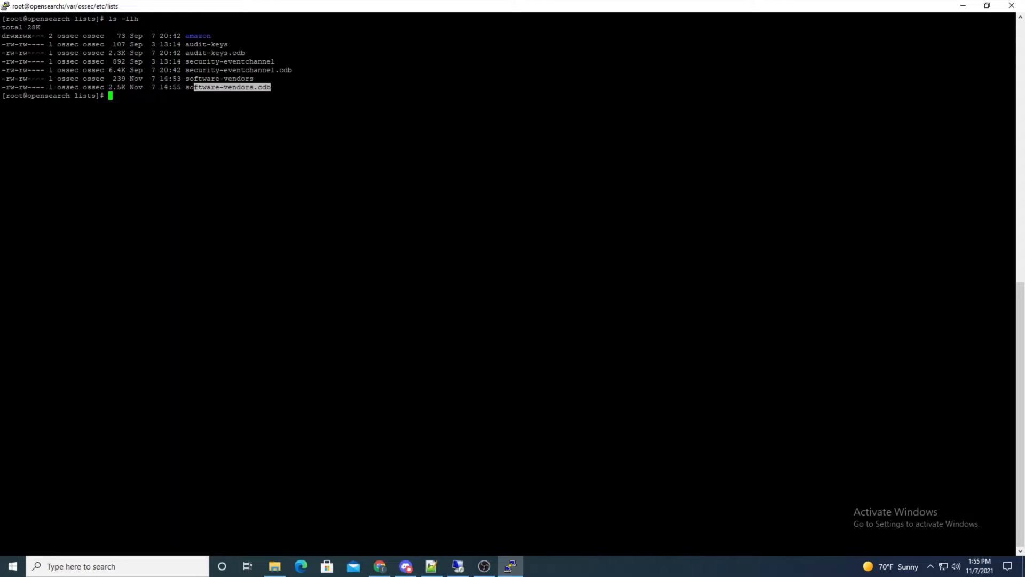
- Switch to the Wazuh dashboard in Chrome and view the software-vendors entries under the CDB lists management
left_click(379, 566)
left_click(201, 4)
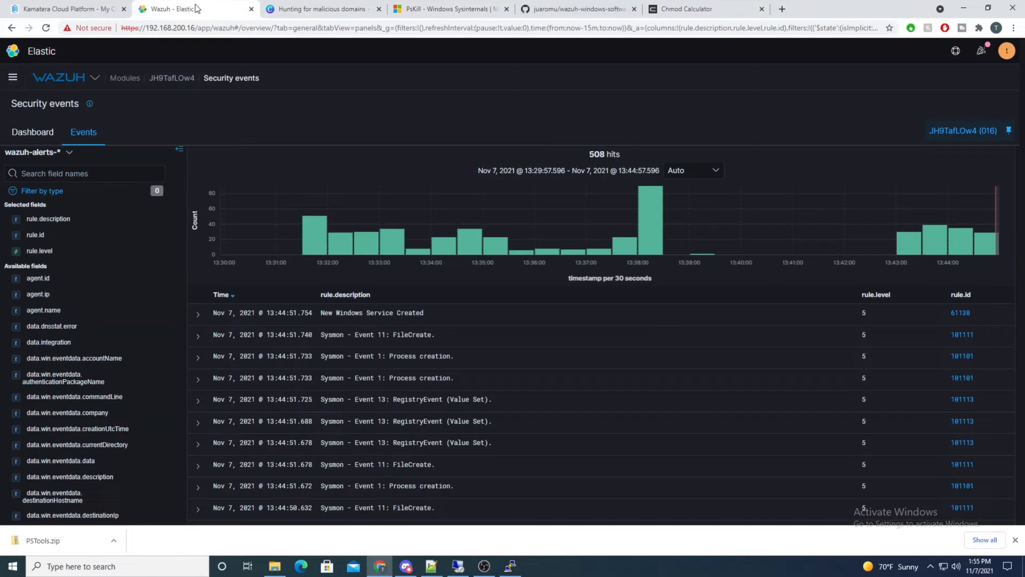
left_click(79, 84)
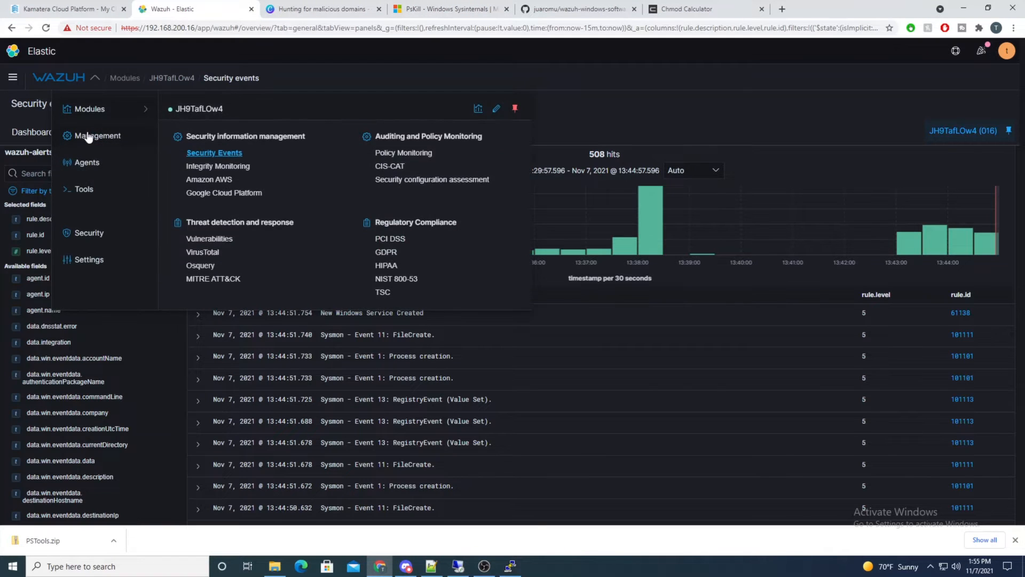
left_click(83, 136)
left_click(206, 177)
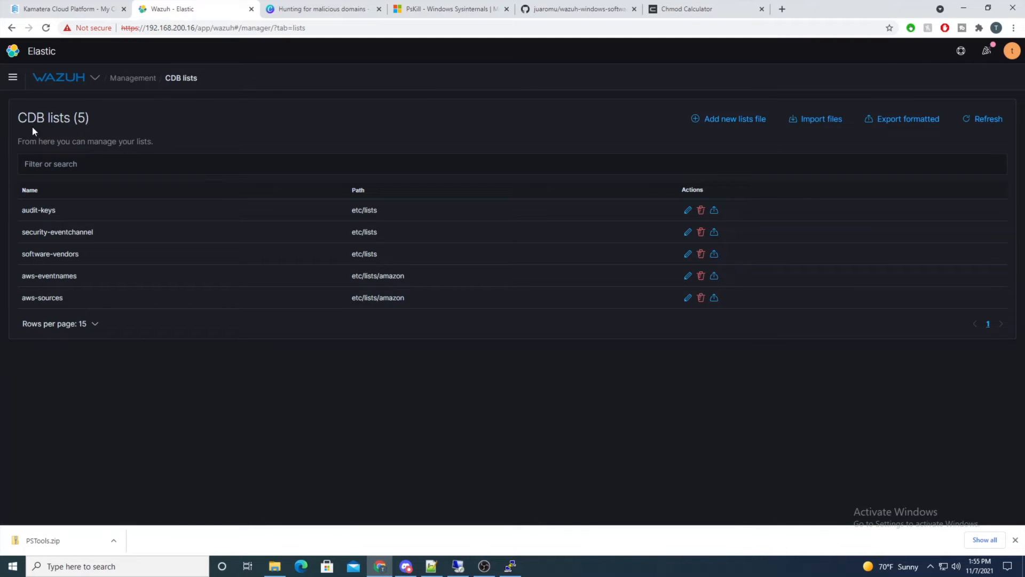
left_click(116, 258)
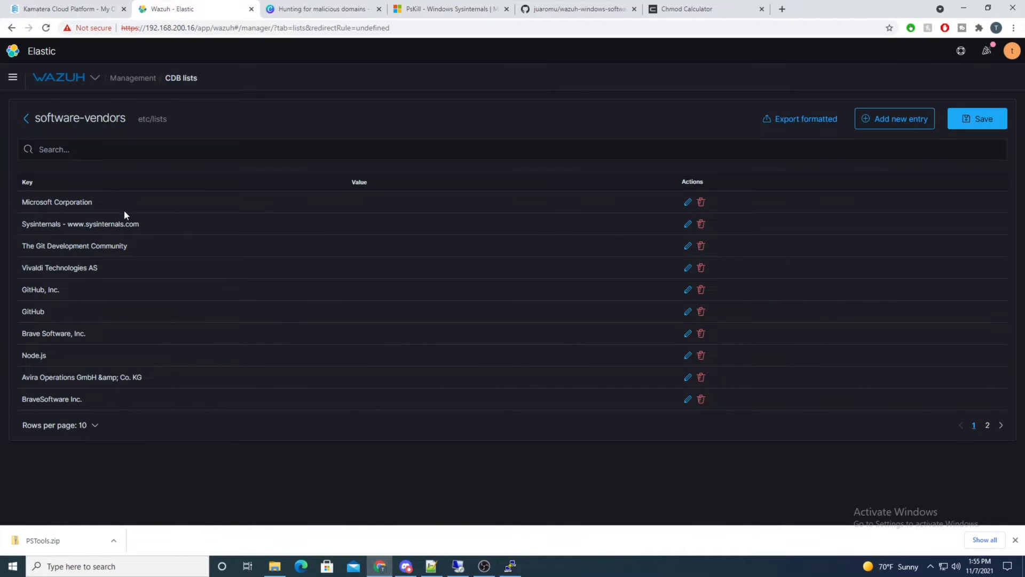
- Return to the opensearch terminal, review the vendor entries of software-vendors in nano, and exit without changes
left_click(510, 565)
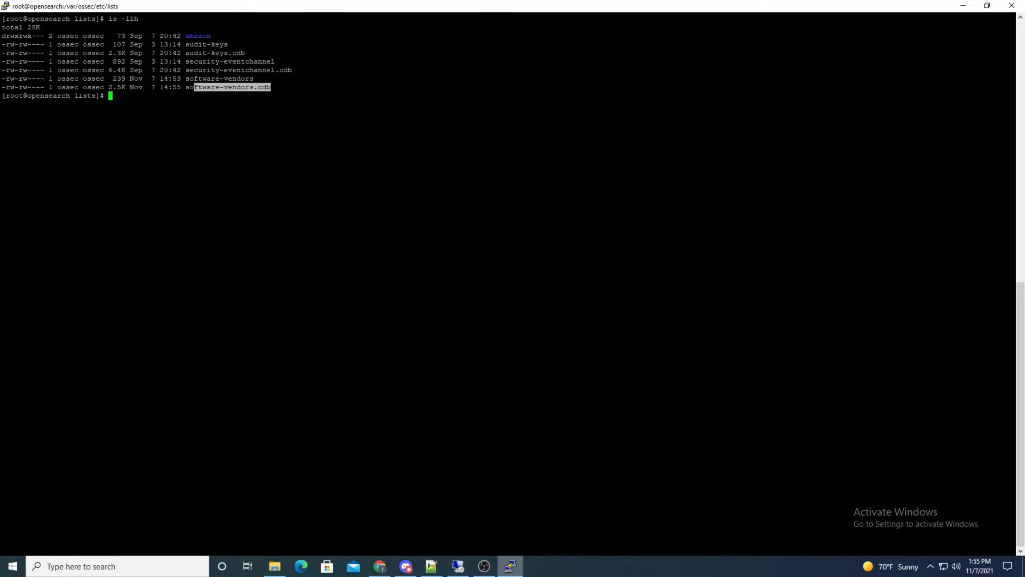
type("nano sof")
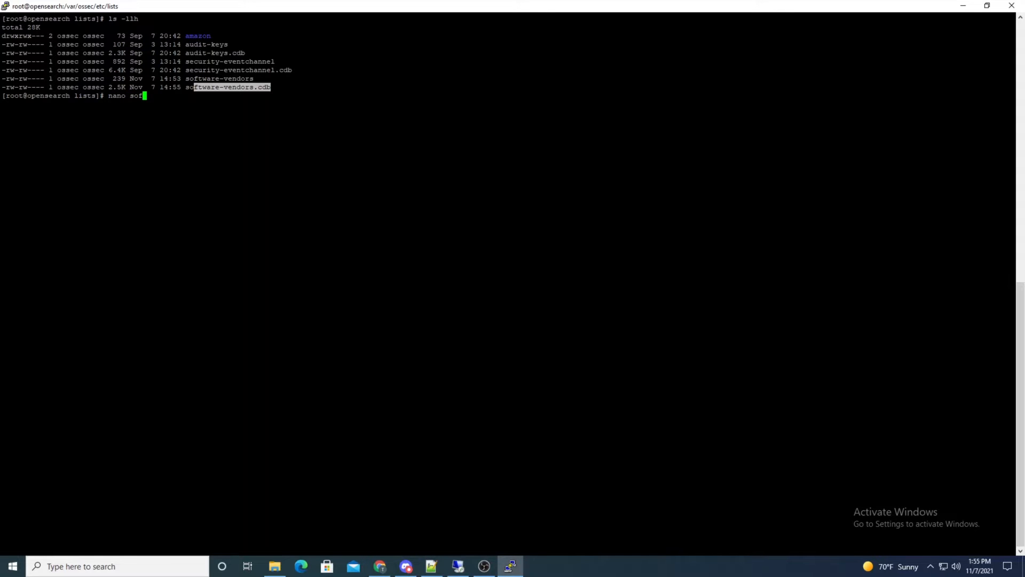
type("tware-vendor")
type("s")
key("Return")
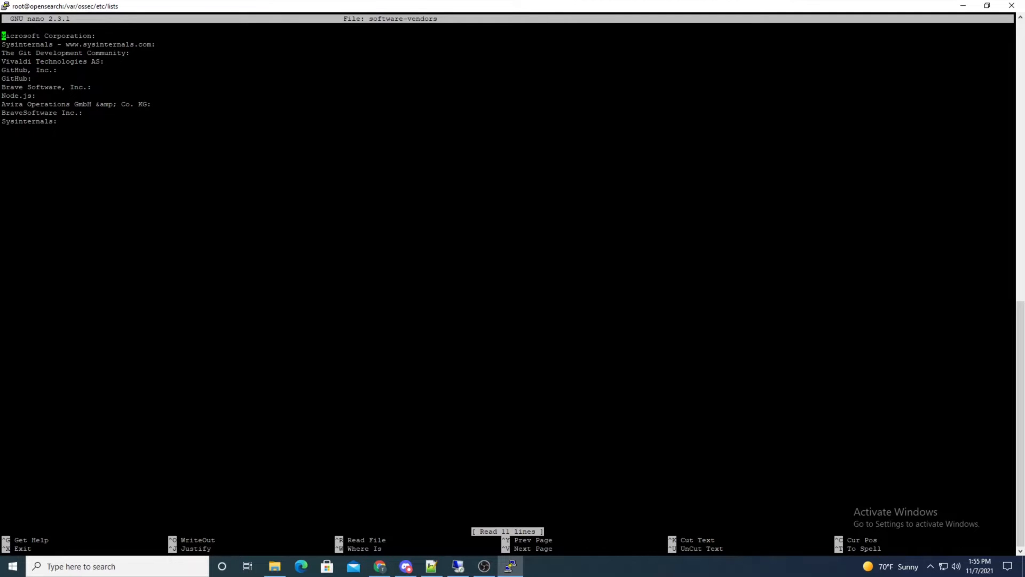
left_click_drag(63, 122, 2, 36)
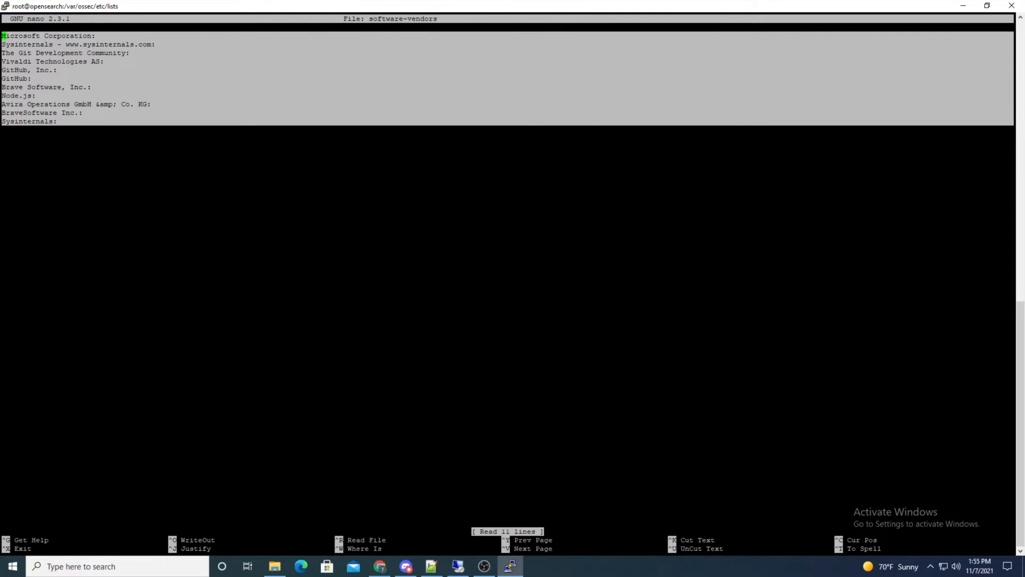
left_click(3, 82)
key("ctrl+x")
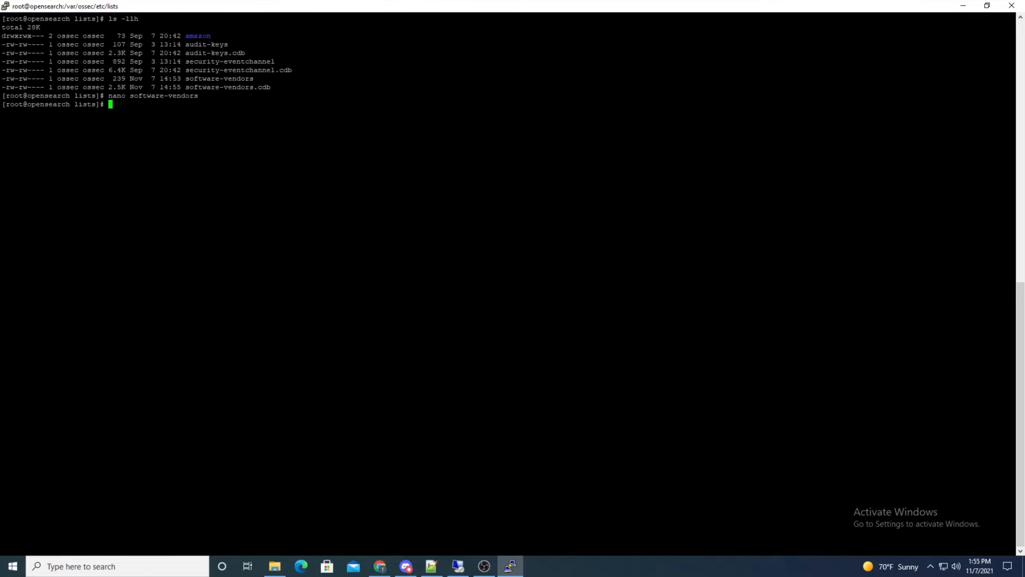
- Check the Vivaldi Technologies AS entry in Wazuh's software-vendors list, and find the detection rule in the wazuh-windows-software-policy README on GitHub
left_click(961, 5)
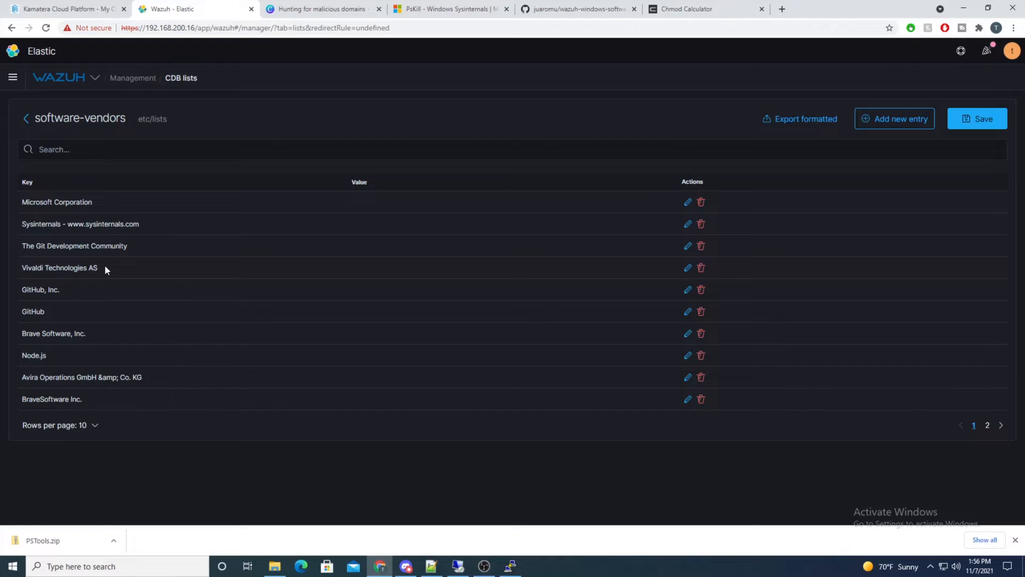
left_click_drag(105, 268, 31, 268)
left_click(566, 9)
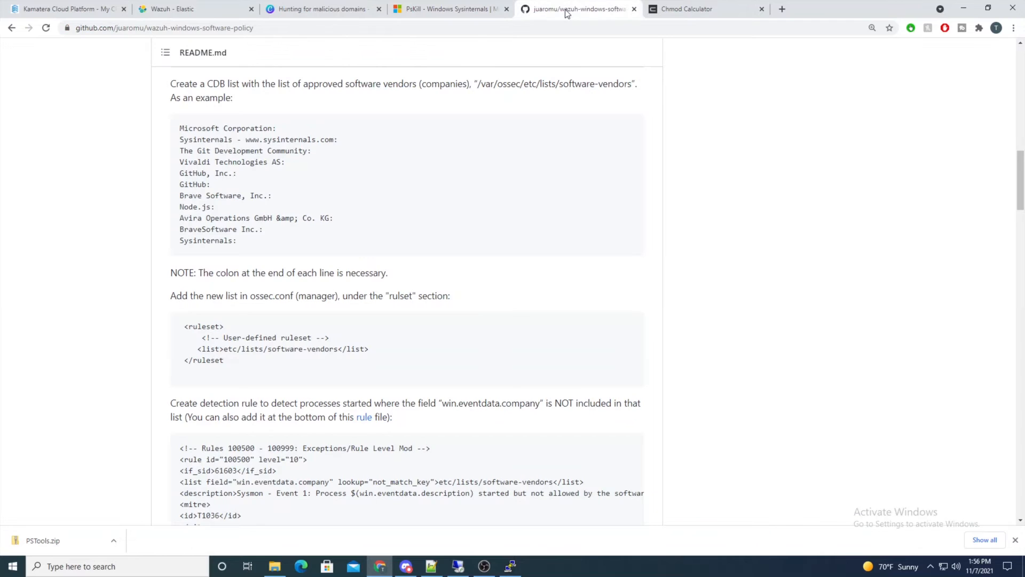
scroll(391, 386, "down", 3)
scroll(389, 388, "down", 1)
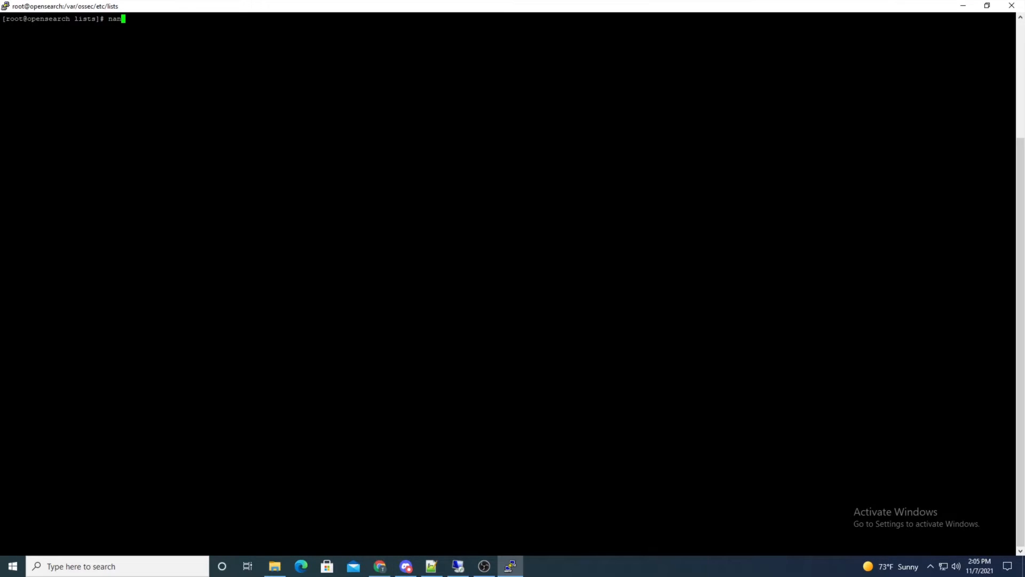
- Open /var/ossec/etc/rules/local_rules.xml in nano from the opensearch terminal
type("o /etc/")
key("BackSpace")
key("BackSpace")
key("BackSpace")
key("BackSpace")
type("var/oss")
key("Tab")
type("etc/ru")
key("Tab")
type("loc")
key("Tab")
key("Return")
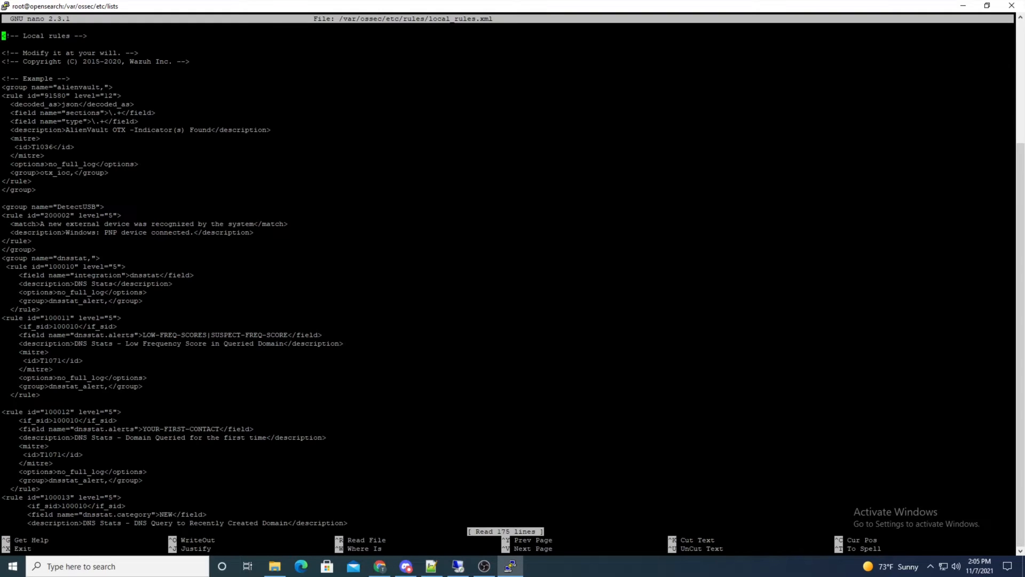
- Copy the rule 100500 block from the GitHub README and paste it at the end of local_rules.xml, after the last group
key("ctrl+v")
key("ctrl+v")
key("ctrl+v")
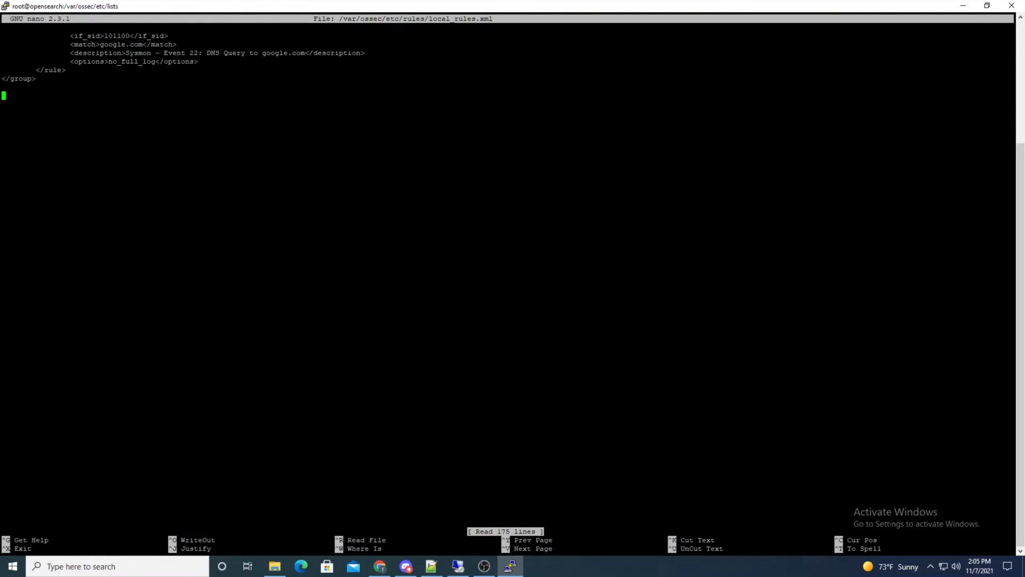
key("BackSpace")
left_click(380, 566)
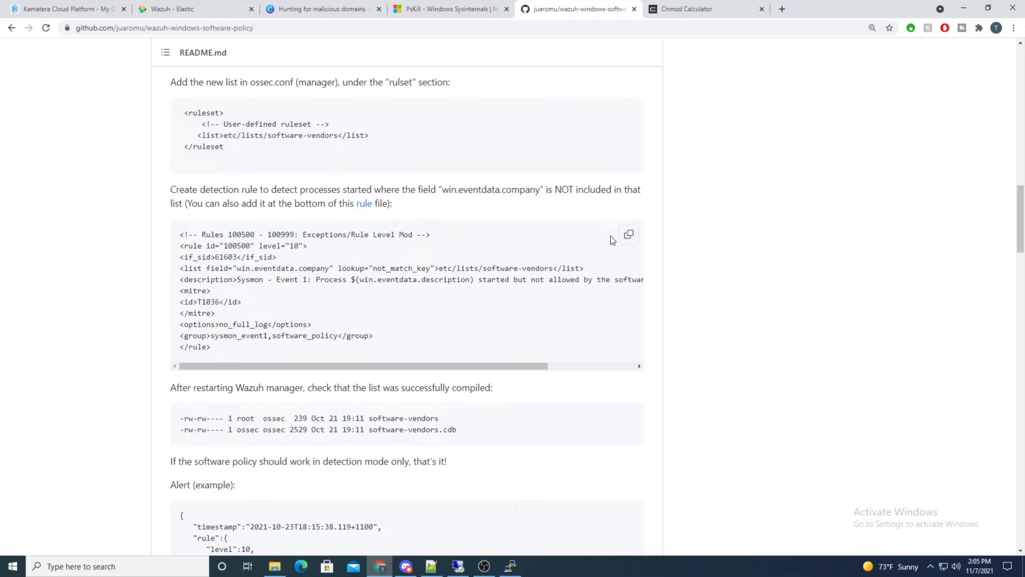
left_click(630, 237)
left_click(517, 570)
key("shift+Insert")
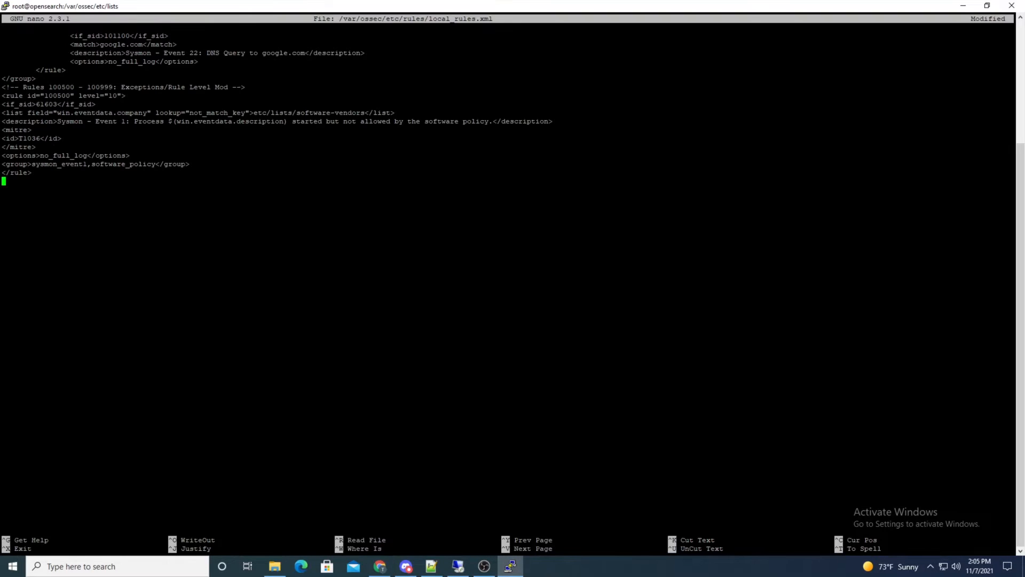
- Examine the rule ID and the if_sid 61603 lines of the pasted rule 100500
key("Up")
key("Up")
key("Up")
key("Up")
key("Up")
key("Up")
key("Up")
key("Up")
key("Up")
key("Right")
key("Right")
key("Right")
key("Right")
key("Right")
key("Right")
key("Right")
key("Right")
key("Right")
key("Left")
key("Right")
key("Up")
key("Right")
key("Right")
key("Right")
key("Right")
key("Left")
key("Left")
key("Down")
key("Right")
key("Right")
- Find rule 101101 in the sysmon group of local_rules.xml and examine its if_sid, rule ID and description
key("Up")
key("Up")
key("Up")
key("Up")
key("Up")
key("Up")
key("Up")
key("Up")
key("Up")
key("Up")
key("Up")
key("Up")
key("Up")
key("Up")
key("Up")
key("Up")
key("Up")
key("Up")
key("Up")
key("Up")
key("Up")
key("Up")
key("Up")
key("Up")
key("Up")
key("Up")
key("Up")
key("Up")
key("Up")
key("Up")
key("Up")
key("Up")
key("Up")
key("Up")
key("Up")
key("Up")
key("Up")
key("Up")
key("Up")
key("Up")
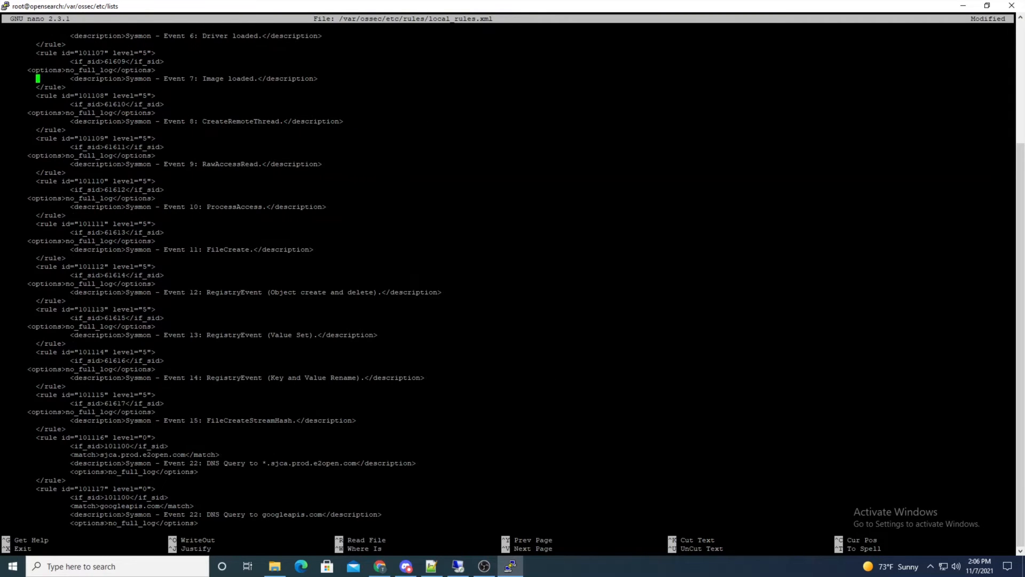
key("Down")
key("Down")
key("Down")
key("Down")
key("Down")
key("Down")
key("Down")
key("Down")
key("Down")
key("Down")
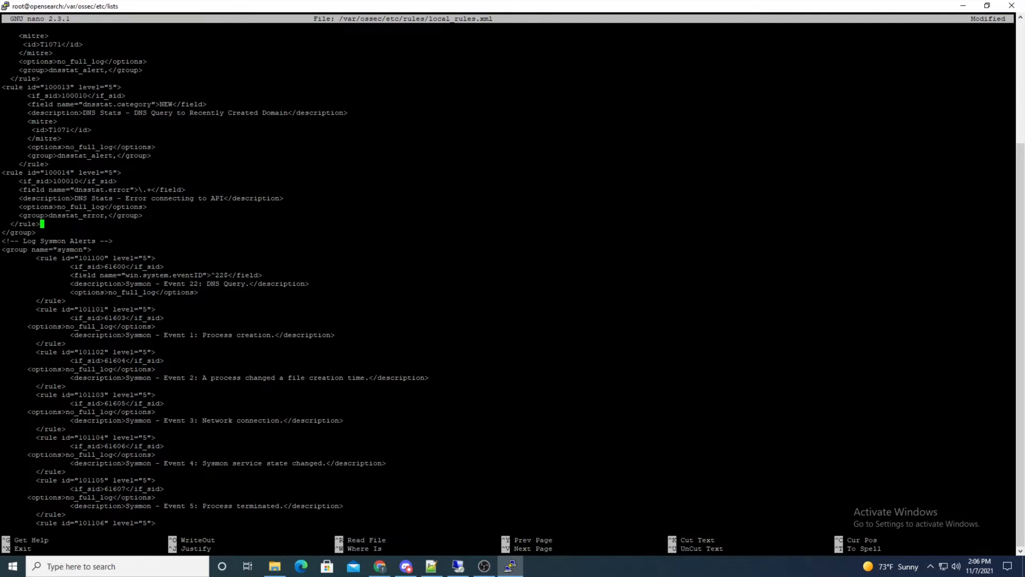
key("Down")
key("Down")
key("Down")
key("Down")
left_click_drag(105, 318, 126, 317)
left_click_drag(79, 310, 106, 309)
left_click_drag(164, 335, 270, 335)
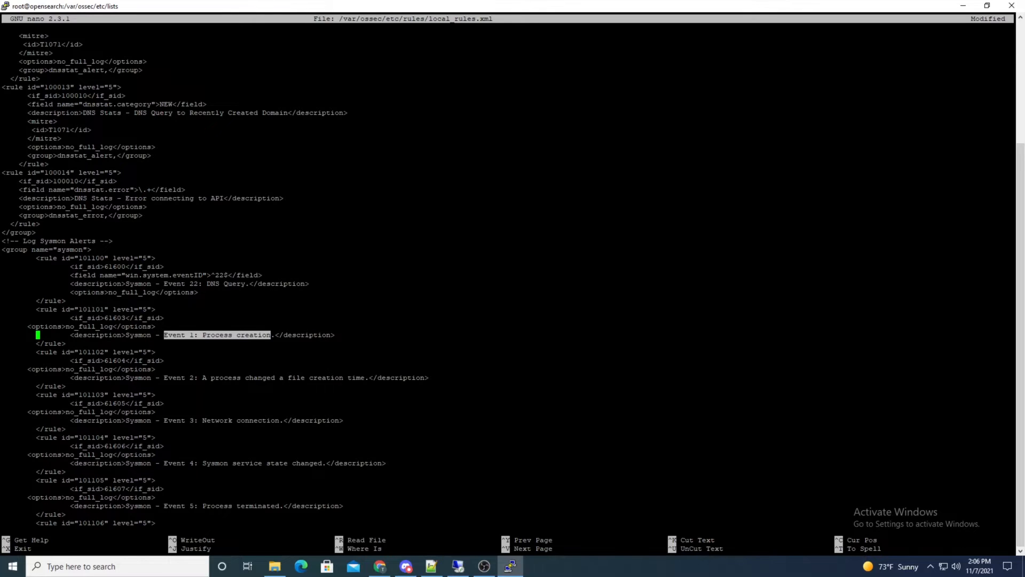
- Switch to the remote Windows machine and view the Sysmon Event ID 1 process-create entry in Event Viewer, then return to the terminal
left_click(457, 565)
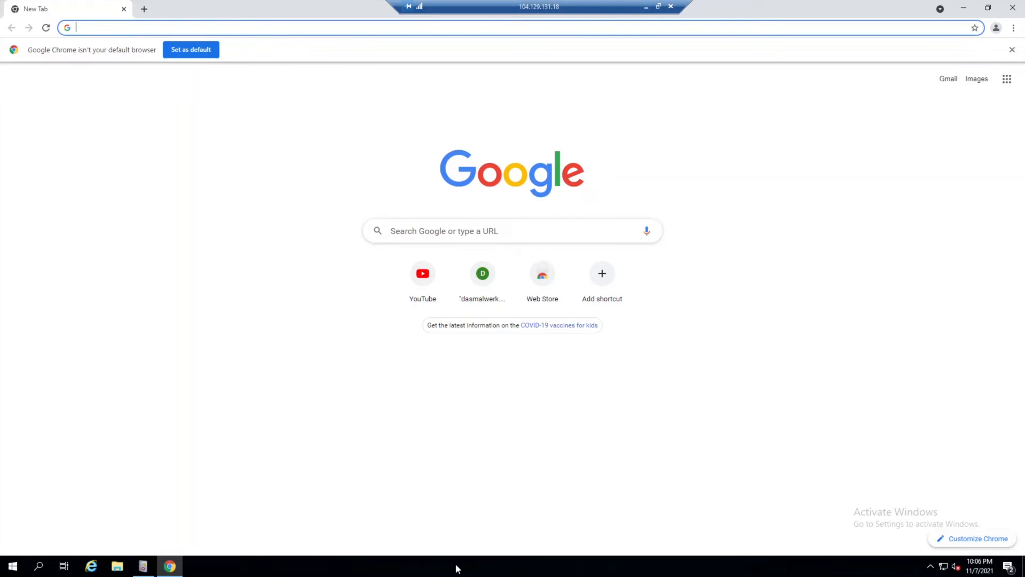
left_click(143, 565)
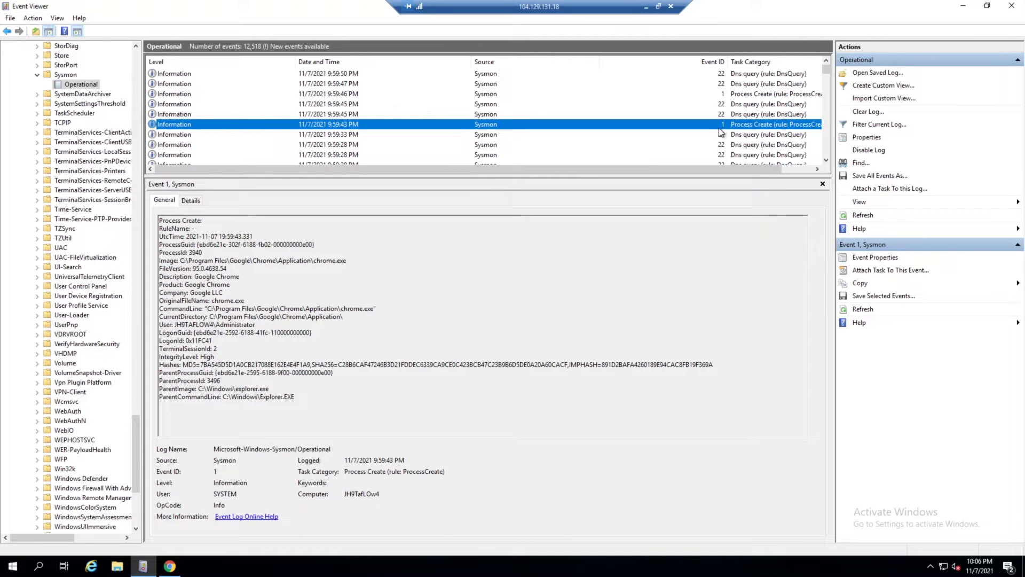
left_click(647, 7)
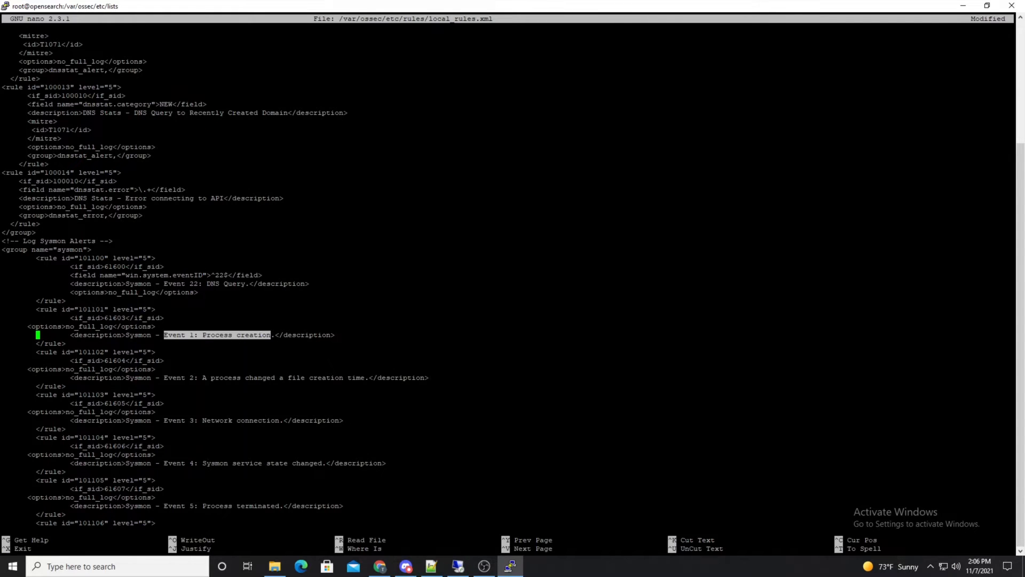
- Check rule 101101's if_sid and ID in nano, and compare them with the Event 1 process creation alert in Wazuh's security events
double_click(114, 318)
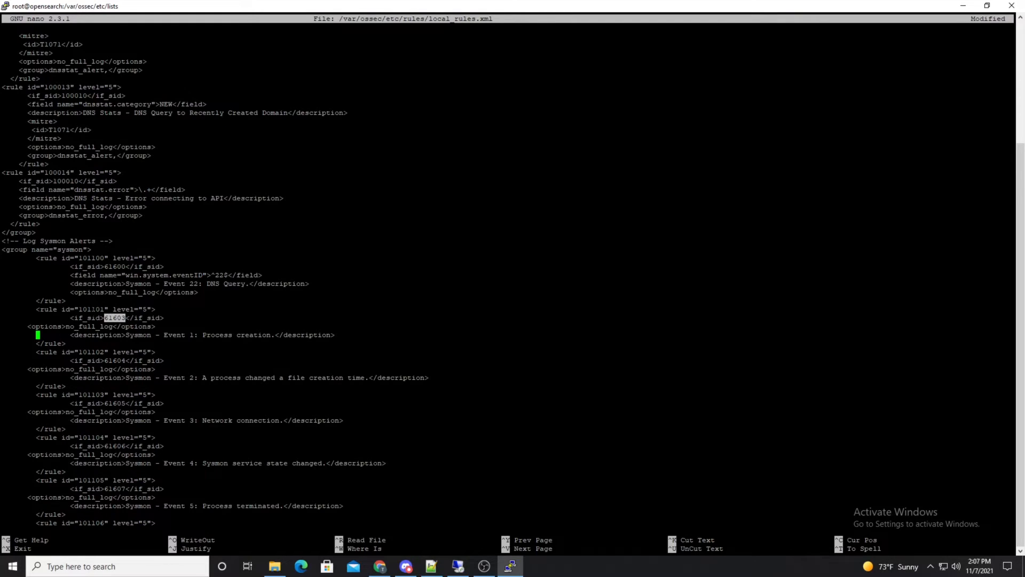
left_click_drag(79, 309, 102, 309)
left_click(379, 566)
left_click(188, 10)
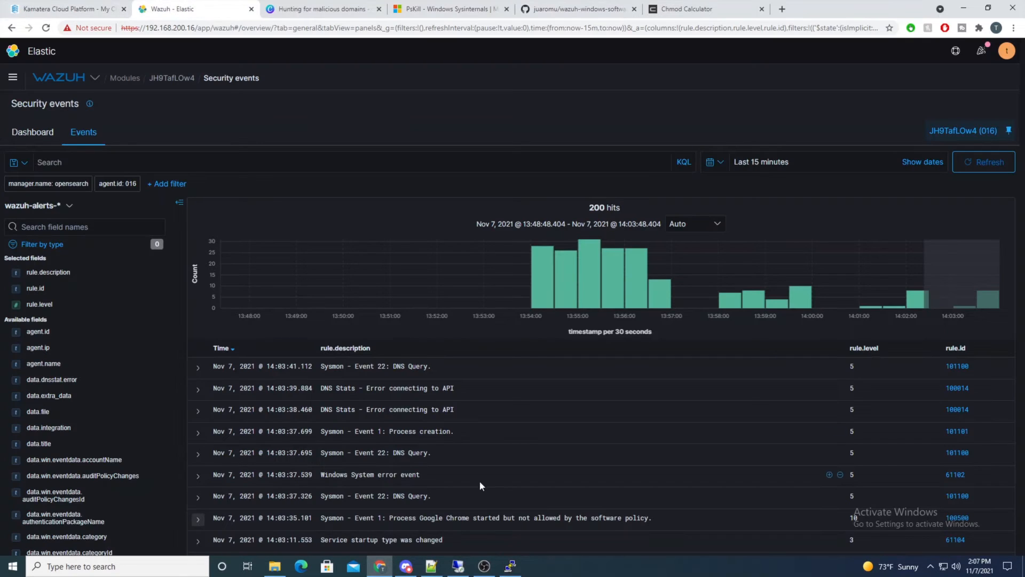
scroll(480, 480, "down", 6)
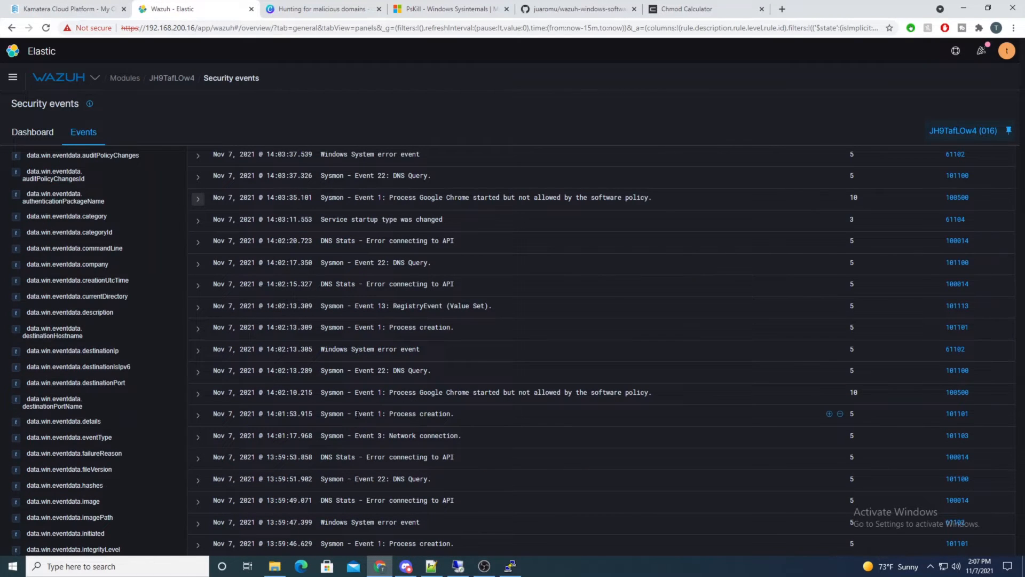
left_click_drag(358, 418, 457, 417)
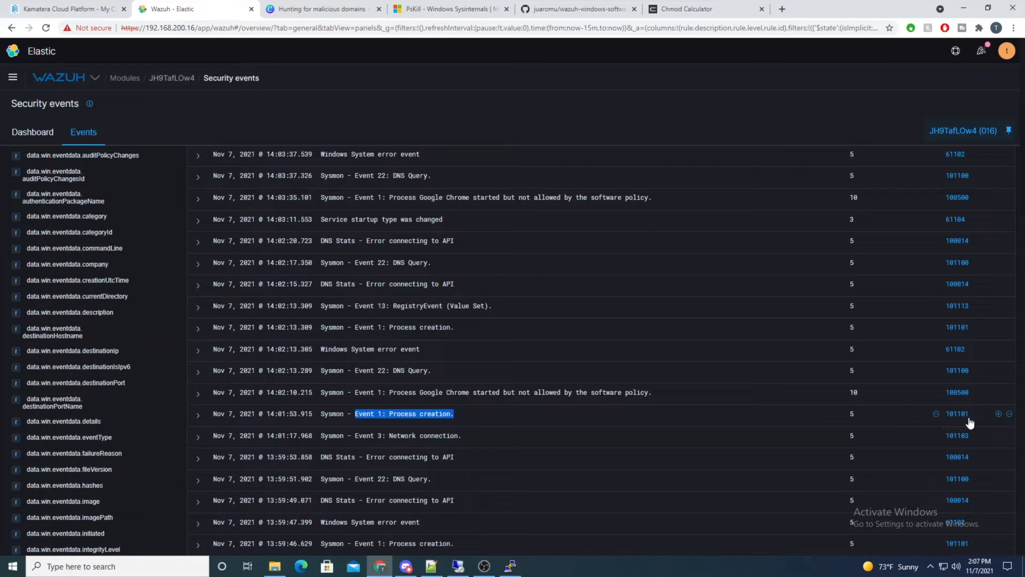
- Return to local_rules.xml in the terminal and go to the closing group tag above the pasted rule 100500
left_click(510, 567)
key("ctrl+v")
key("ctrl+v")
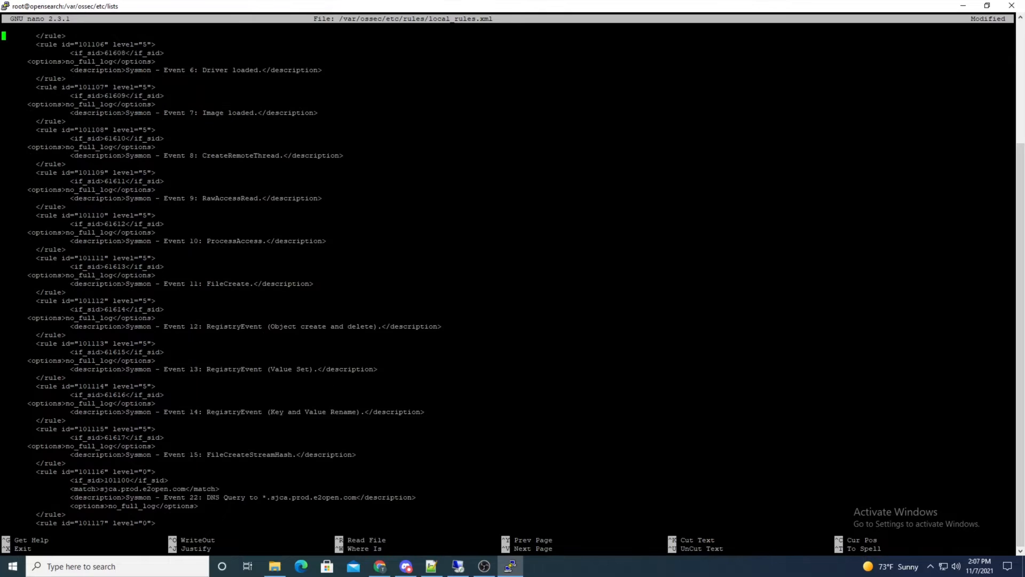
key("Down")
key("Down")
key("Down")
key("Down")
key("Down")
key("Down")
key("Down")
key("Down")
key("Down")
key("Down")
key("Down")
key("Down")
key("Down")
key("Down")
key("Down")
key("Down")
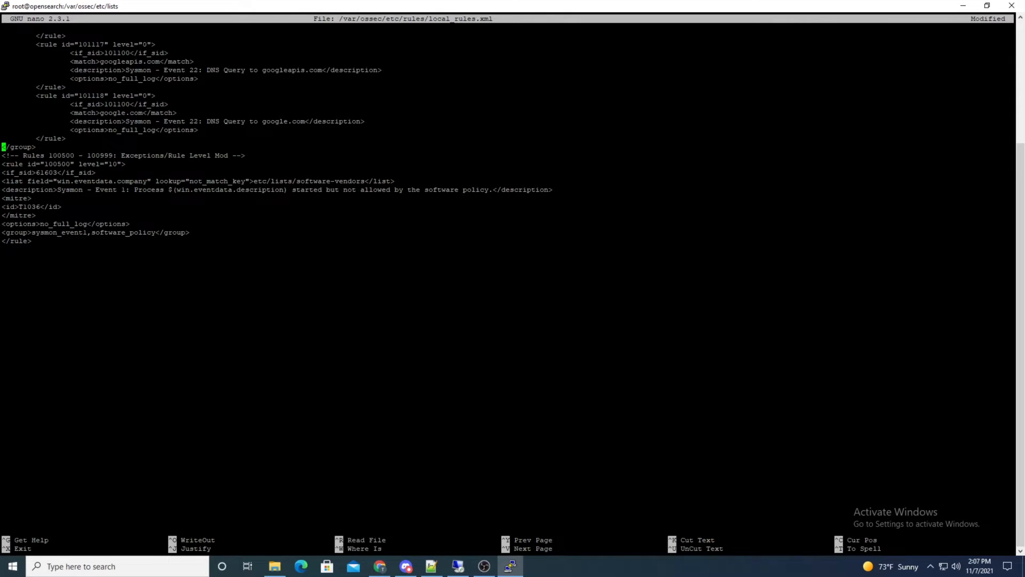
- Set the if_sid of rule 100500 in local_rules.xml to 101101
key("Right")
key("Right")
key("Right")
key("Right")
key("Right")
key("Right")
key("Right")
key("Right")
key("Right")
key("Right")
key("Right")
key("Right")
key("Right")
key("BackSpace")
key("BackSpace")
key("BackSpace")
key("BackSpace")
key("BackSpace")
type("101101")
- Go to rule 100500's win.eventdata.company field, then examine the matching company field in Wazuh's expanded Event 1 process creation alerts
key("Down")
key("Right")
key("Right")
key("Right")
key("Right")
key("Right")
key("Right")
key("Right")
key("Right")
key("Right")
key("Right")
key("Right")
key("Right")
key("Right")
key("Right")
key("Right")
key("Right")
key("Right")
key("Left")
key("Left")
left_click(379, 566)
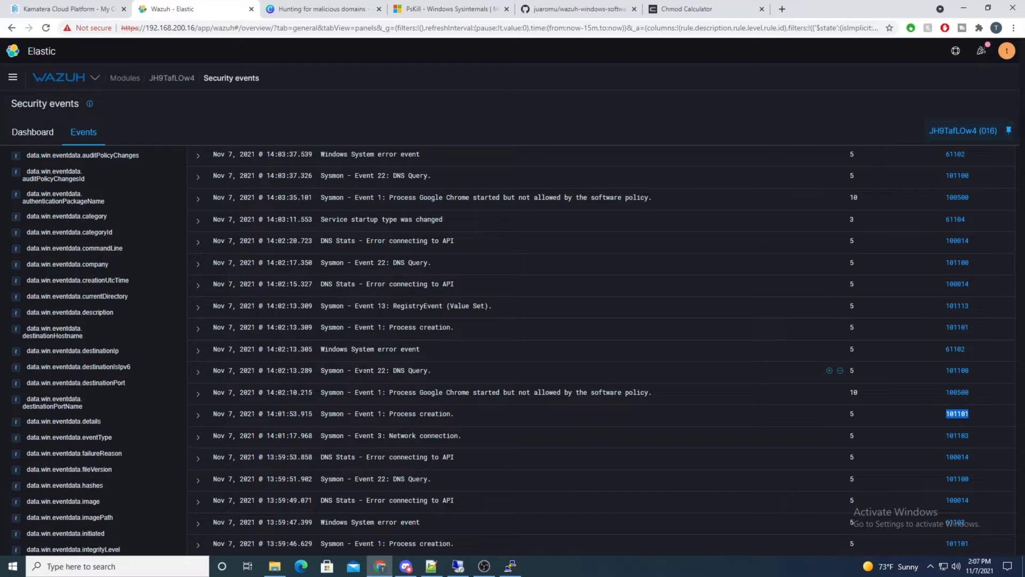
left_click(198, 417)
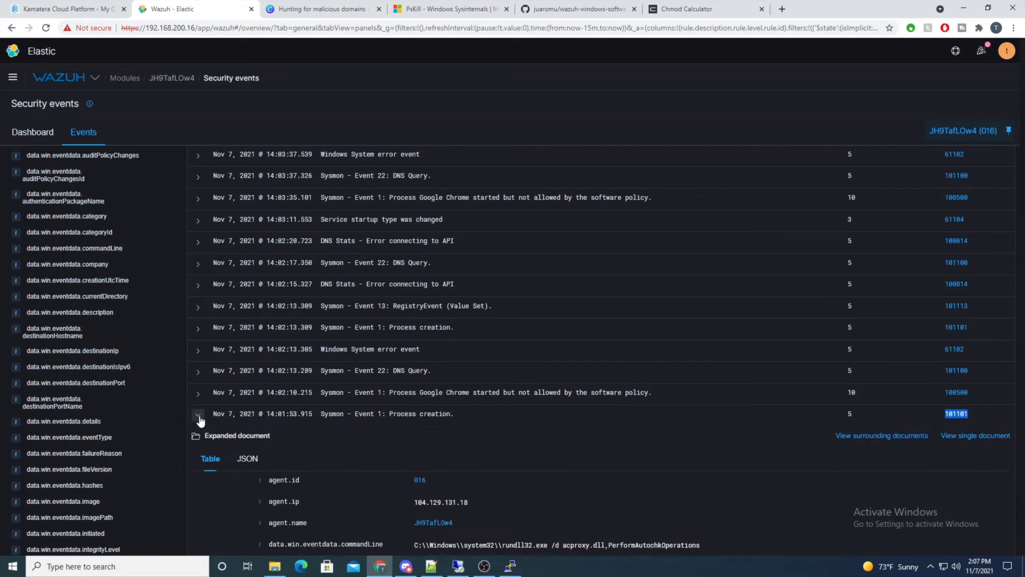
scroll(405, 410, "down", 1)
scroll(406, 409, "down", 5)
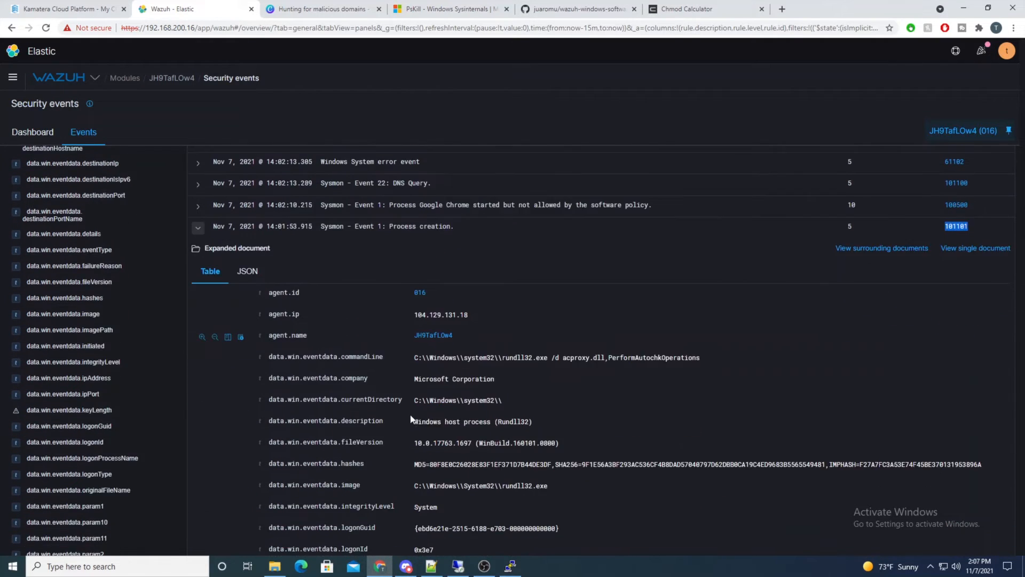
left_click_drag(302, 320, 500, 320)
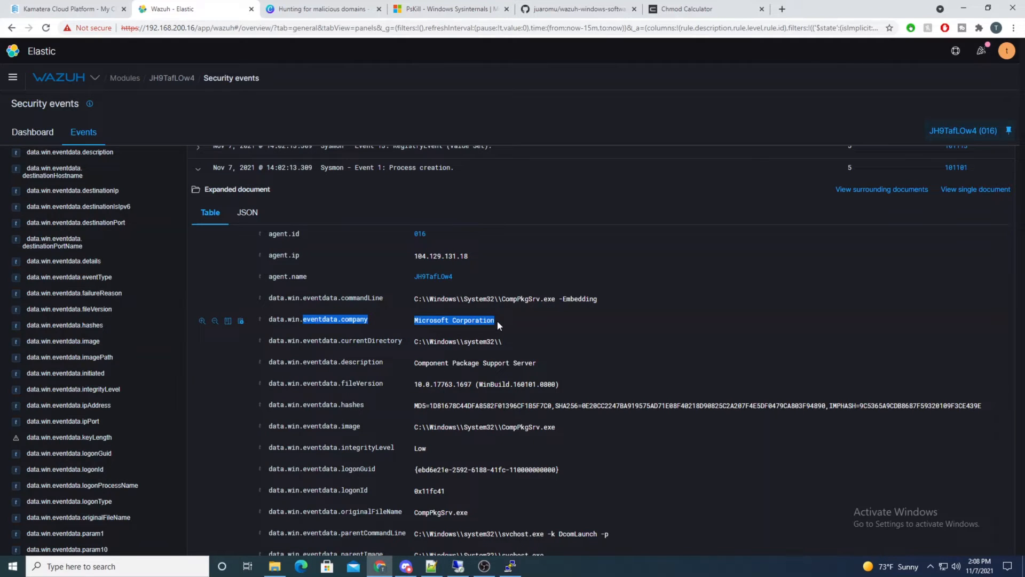
left_click(498, 320)
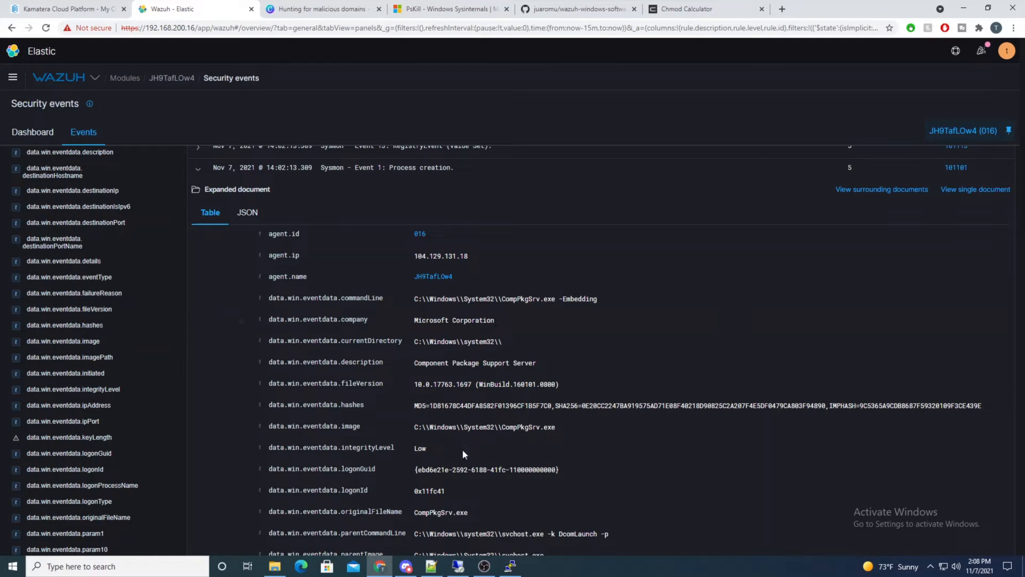
- Return to the terminal and review rule 100500's list line: the win.eventdata.company field, not_match_key lookup and etc/lists/software-vendors path
left_click(510, 566)
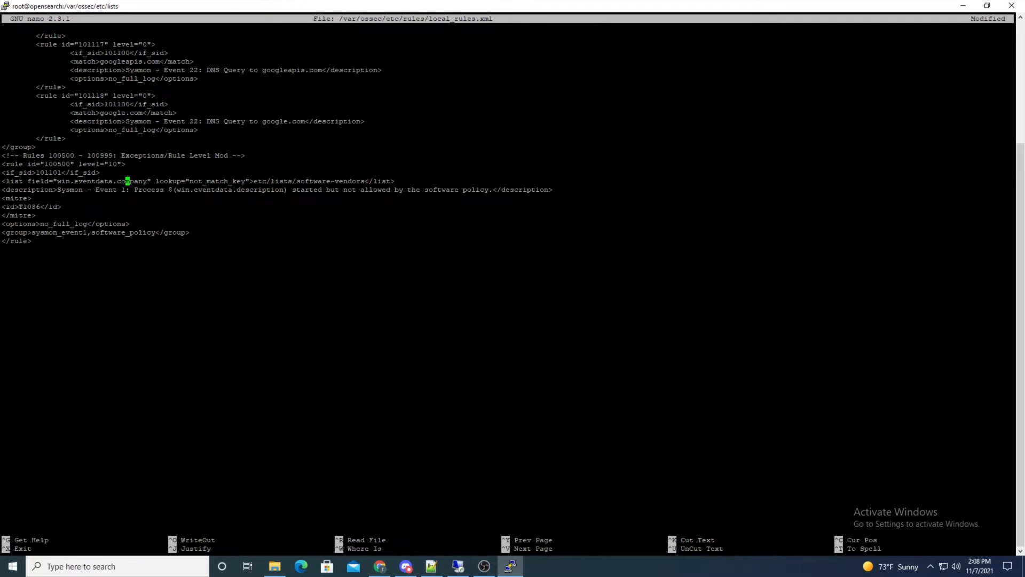
left_click_drag(62, 181, 245, 181)
left_click(193, 181)
left_click_drag(190, 181, 365, 181)
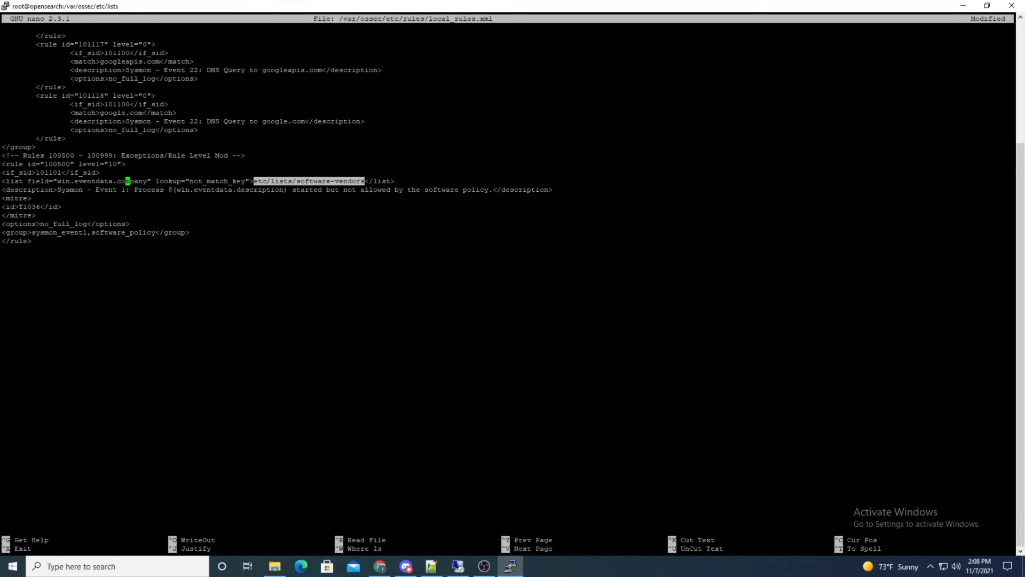
left_click(75, 182)
left_click_drag(61, 181, 143, 181)
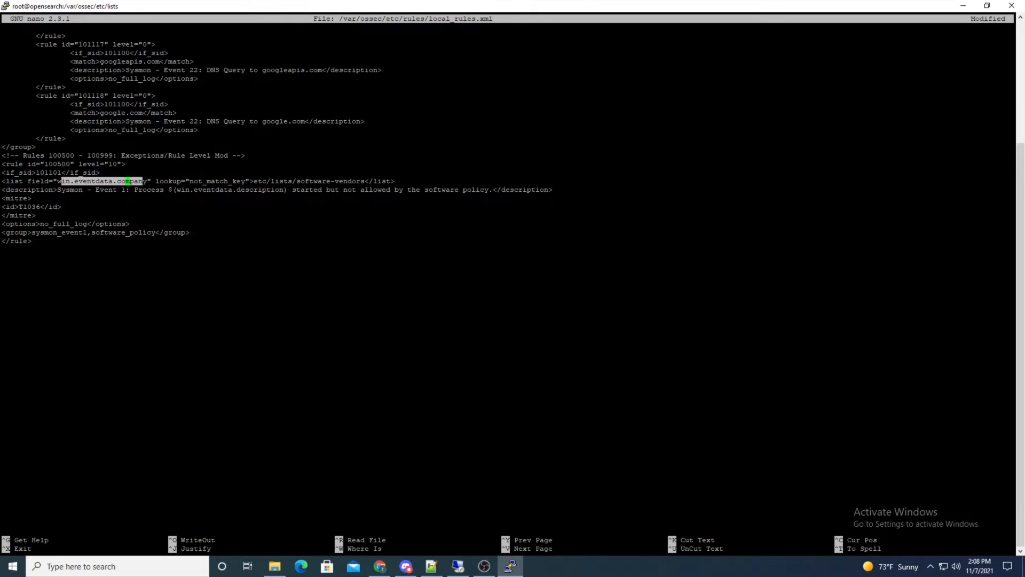
left_click_drag(189, 181, 360, 181)
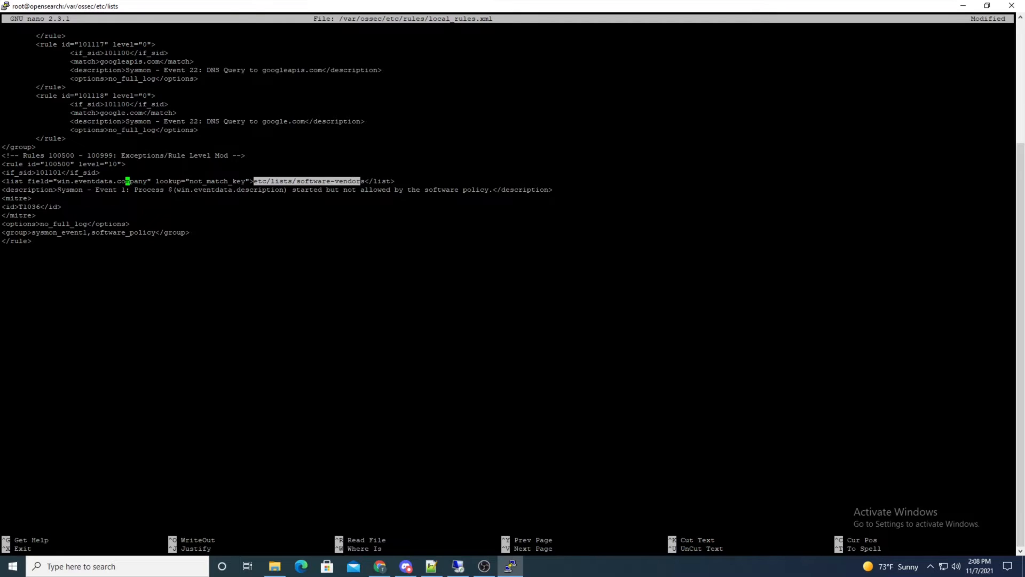
- Review rule 100500's description with its win.eventdata.description variable, and its mitre block
left_click_drag(36, 190, 382, 190)
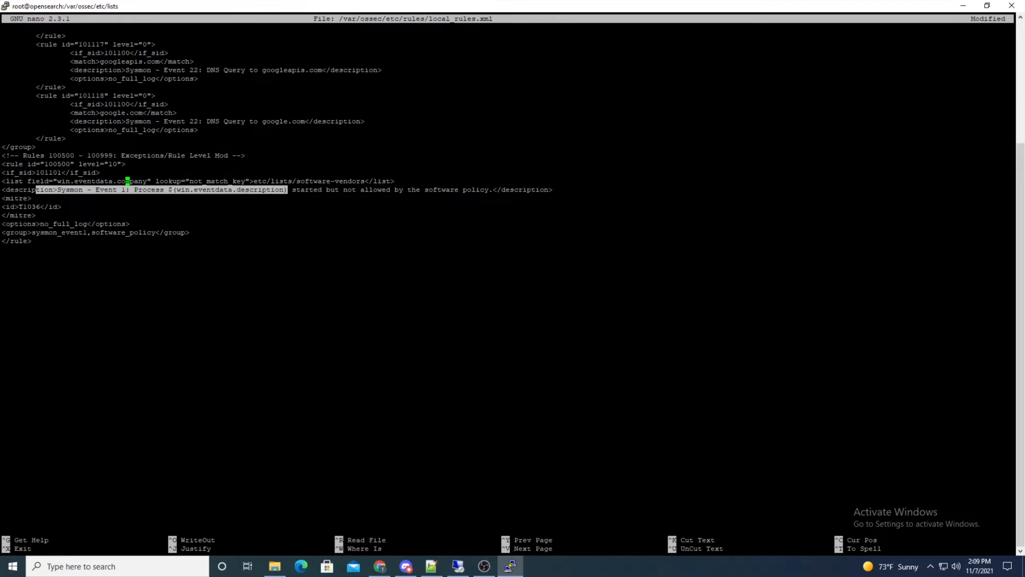
left_click_drag(403, 190, 488, 190)
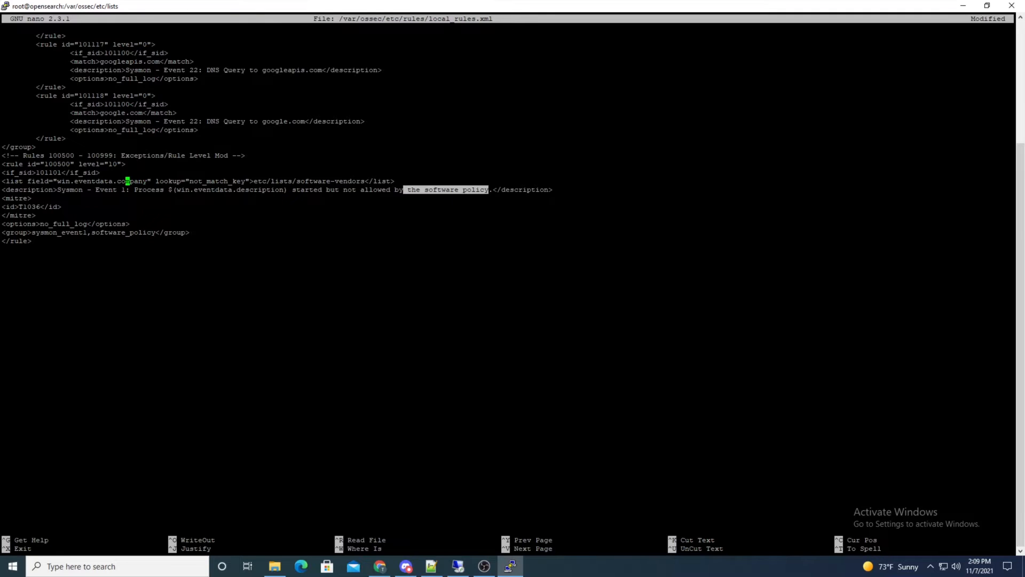
left_click_drag(134, 190, 487, 190)
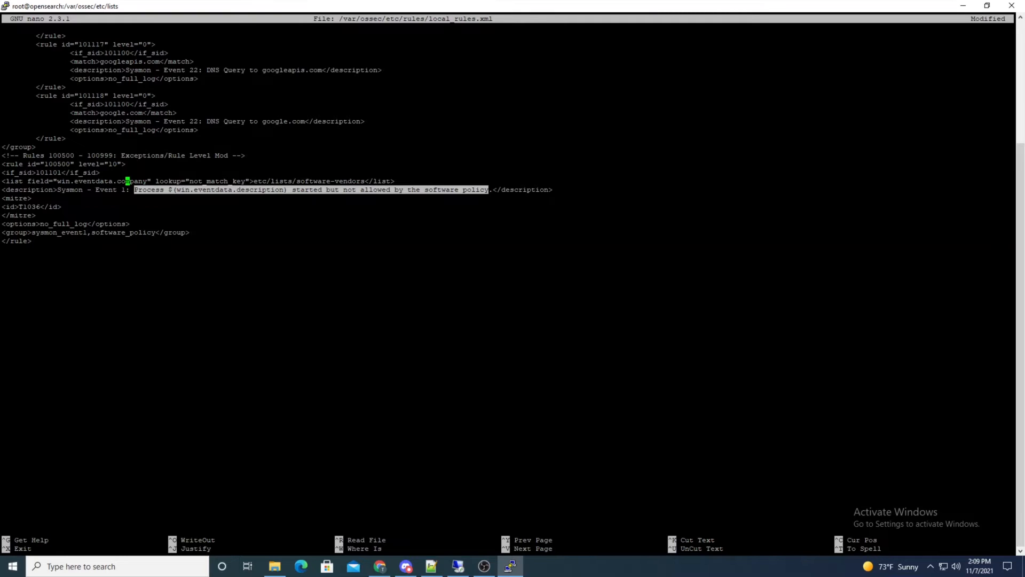
left_click(489, 190)
left_click_drag(2, 198, 130, 223)
left_click(59, 216)
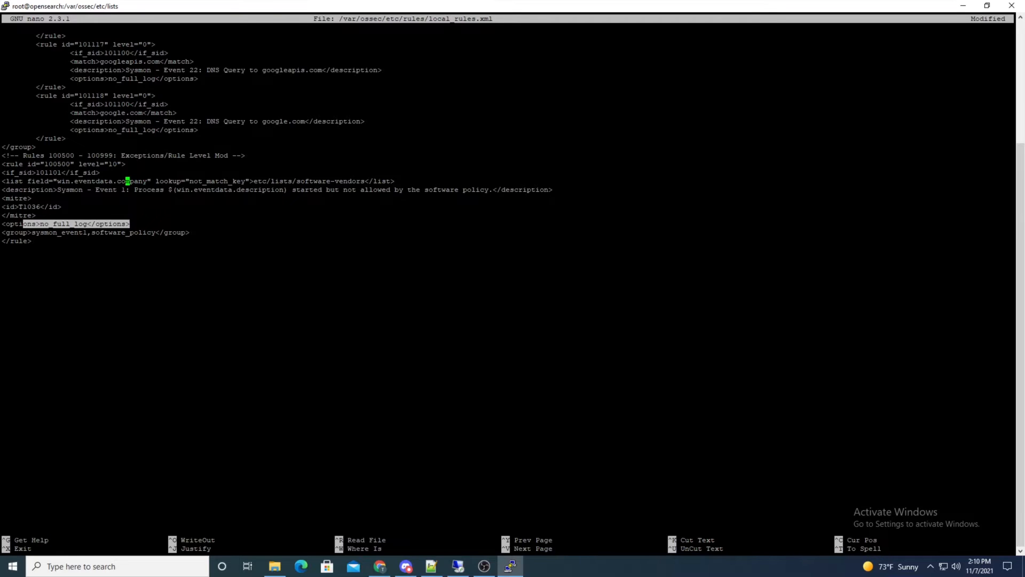
- Go to the no_full_log option of rule 100500 and review it together with the sysmon_event1,software_policy group line
key("Down")
key("Down")
key("Down")
key("Down")
key("Down")
key("Left")
key("Left")
key("Left")
key("Left")
key("Left")
key("Left")
key("Left")
key("Left")
key("Left")
key("Left")
key("Right")
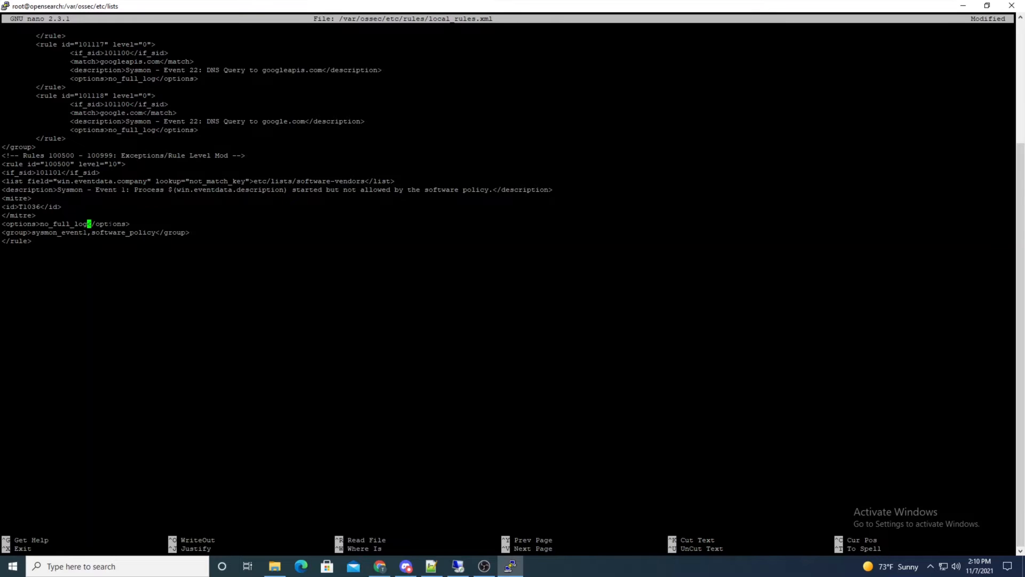
left_click_drag(2, 224, 129, 224)
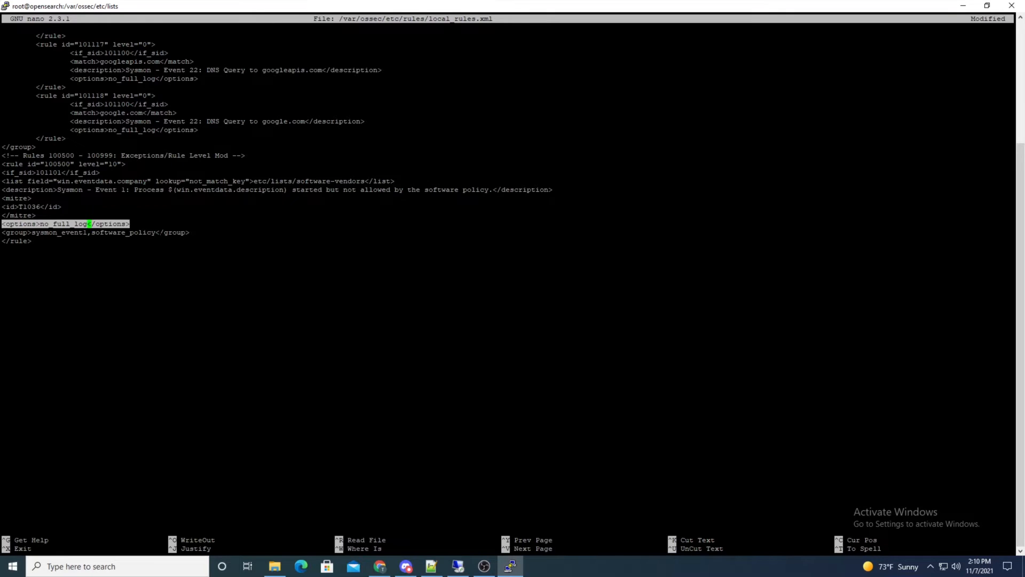
left_click_drag(32, 232, 159, 233)
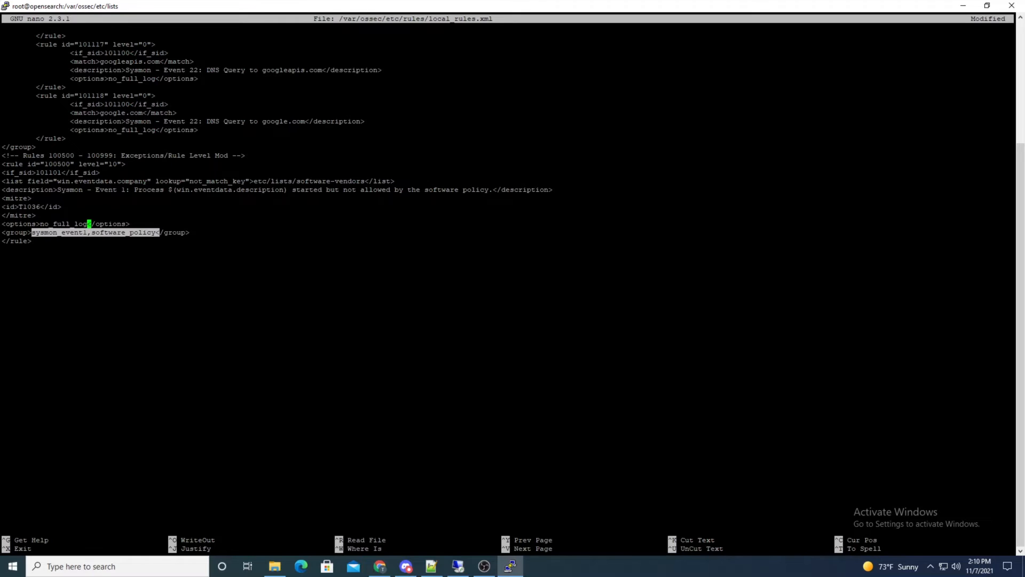
left_click(150, 234)
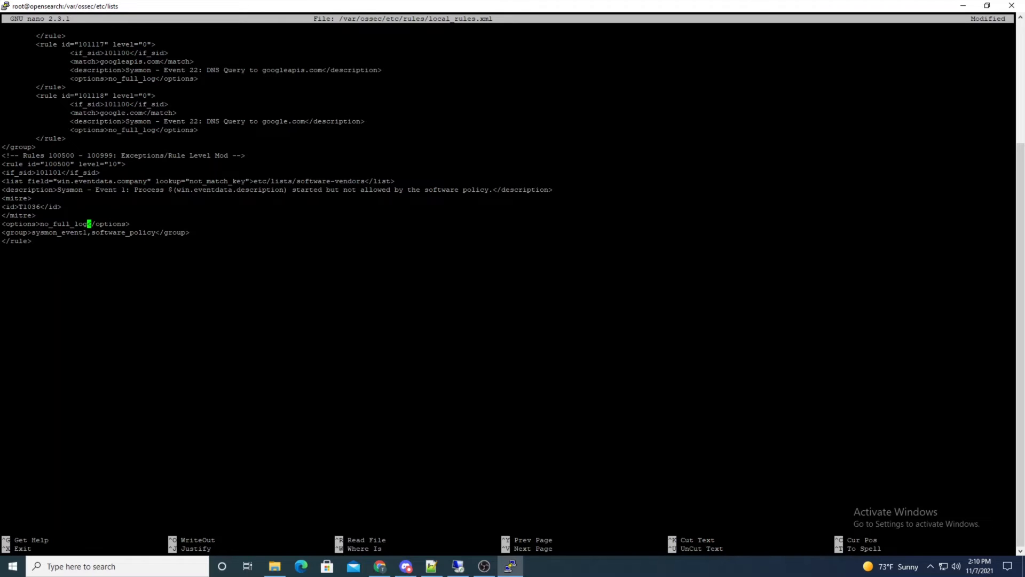
- Save local_rules.xml, exit nano and restart the wazuh-manager service
key("ctrl+x")
key("y")
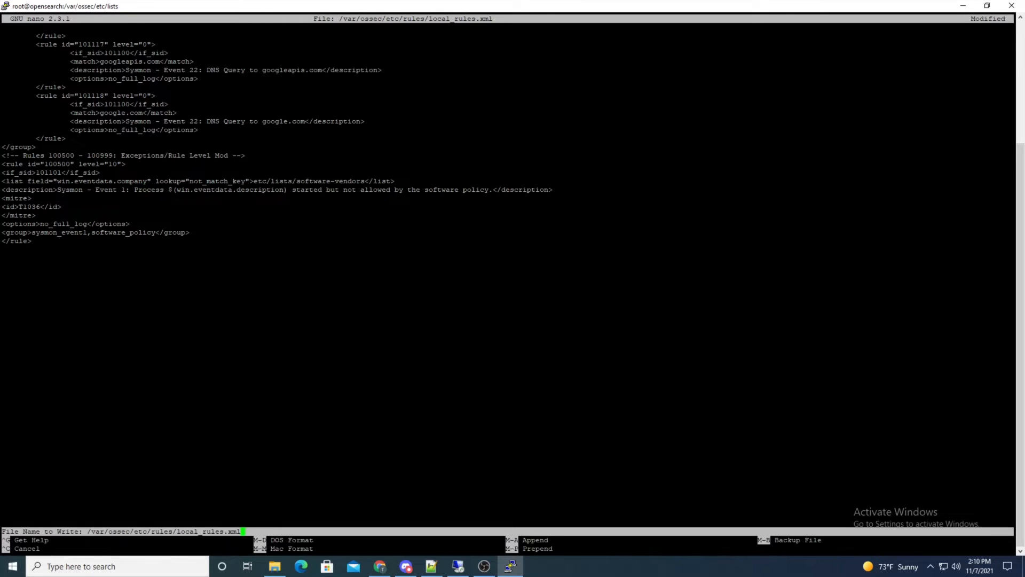
key("Return")
key("ctrl+r")
type("res")
key("Return")
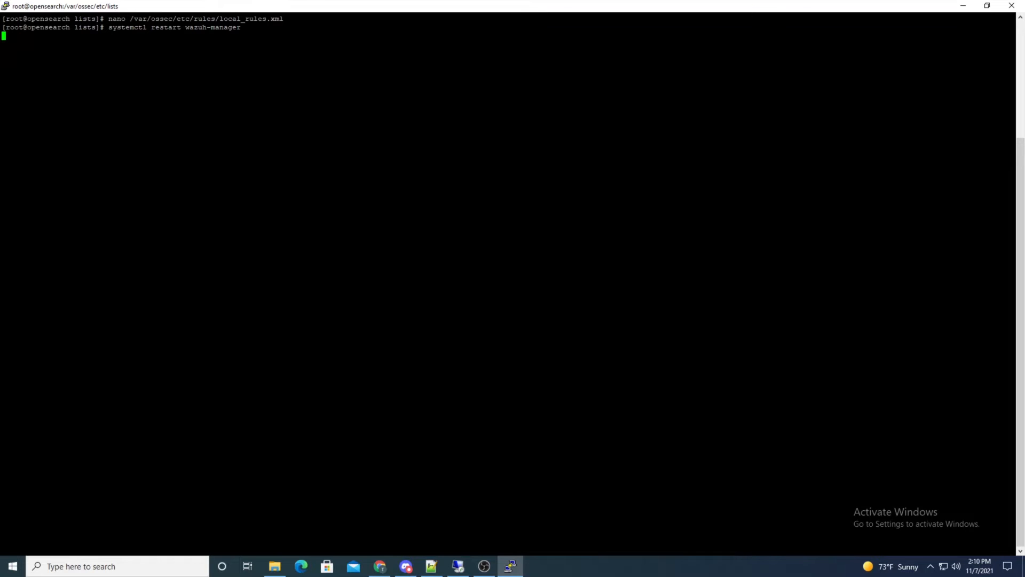
- Check the status of wazuh-manager.service with systemctl
left_click_drag(403, 36, 565, 35)
key("shift+Insert")
key("Return")
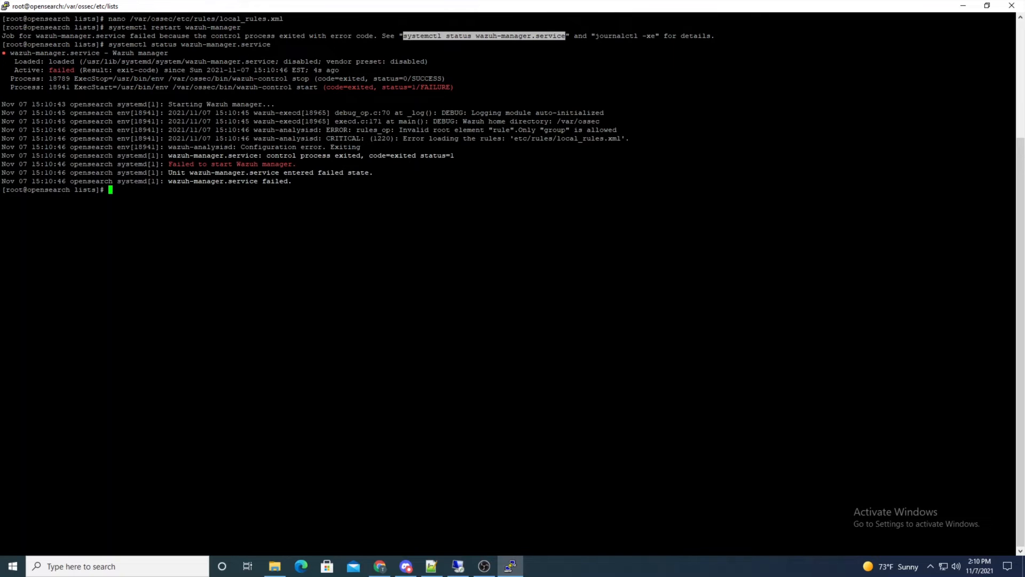
- Reopen /var/ossec/etc/rules/local_rules.xml in nano and insert the line <group name="ProcessCreation"> above the comment preceding rule 100500
key("Up")
key("Up")
key("Up")
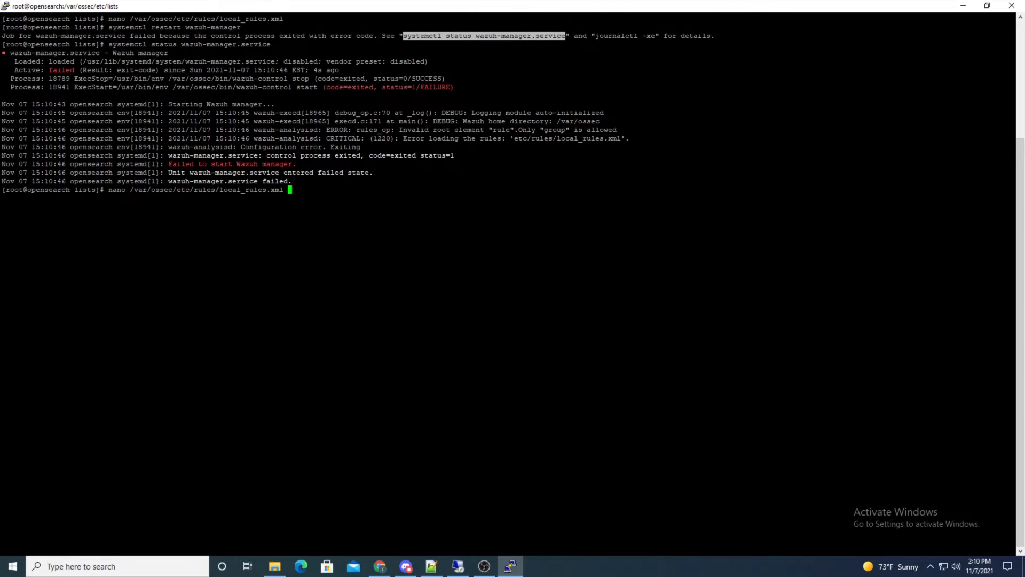
key("Return")
key("Page_Down")
key("Page_Down")
key("Page_Down")
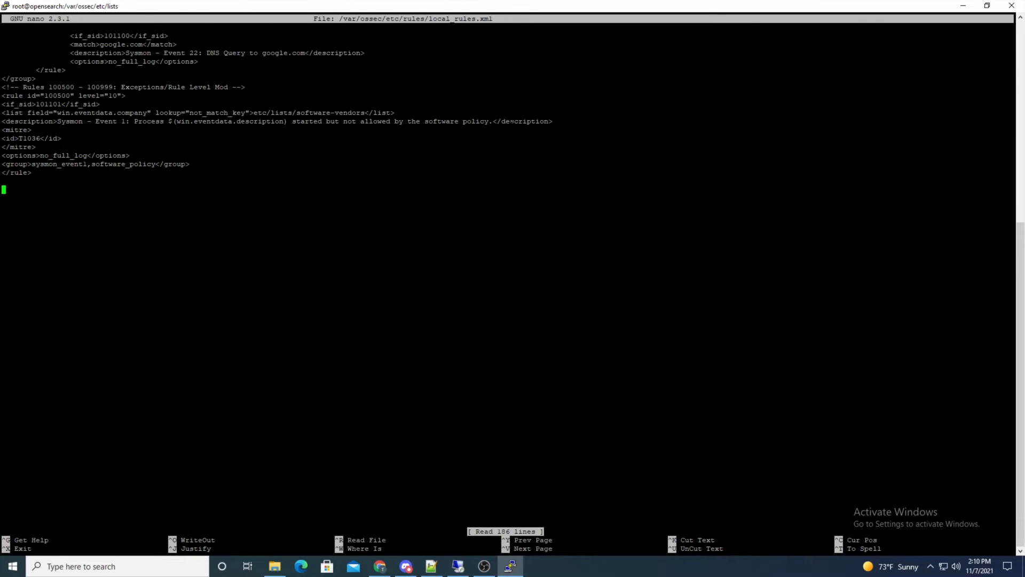
key("Up")
key("Up")
key("Up")
key("Up")
key("Up")
key("Up")
key("Up")
key("Up")
key("Up")
key("Up")
key("Up")
key("Return")
key("Up")
type("<group name=")
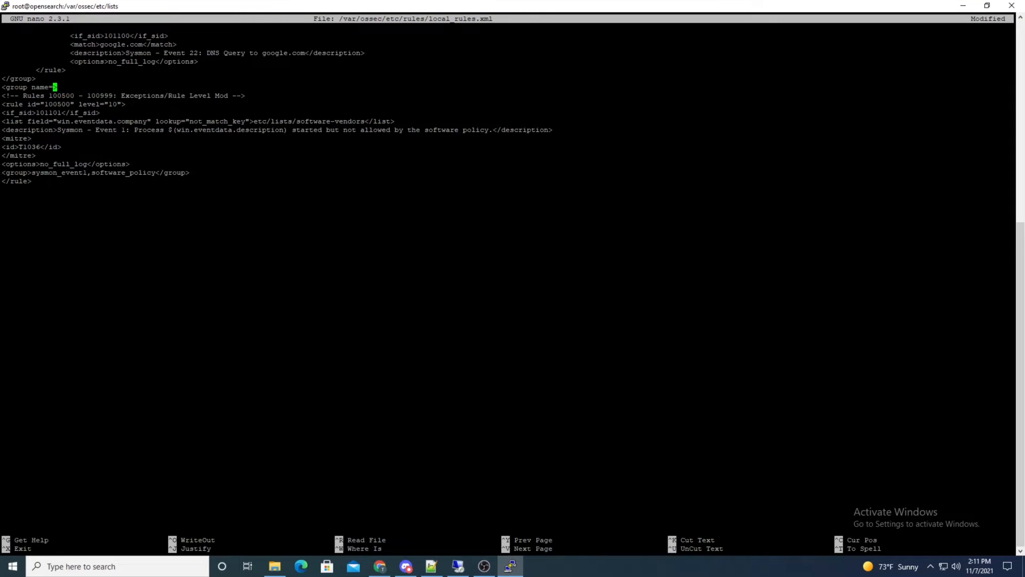
type("\"ProcessCreation\">")
- Add a closing </group> tag after rule 100500, then save local_rules.xml and exit nano
key("Page_Down")
key("Up")
type("</gooup>")
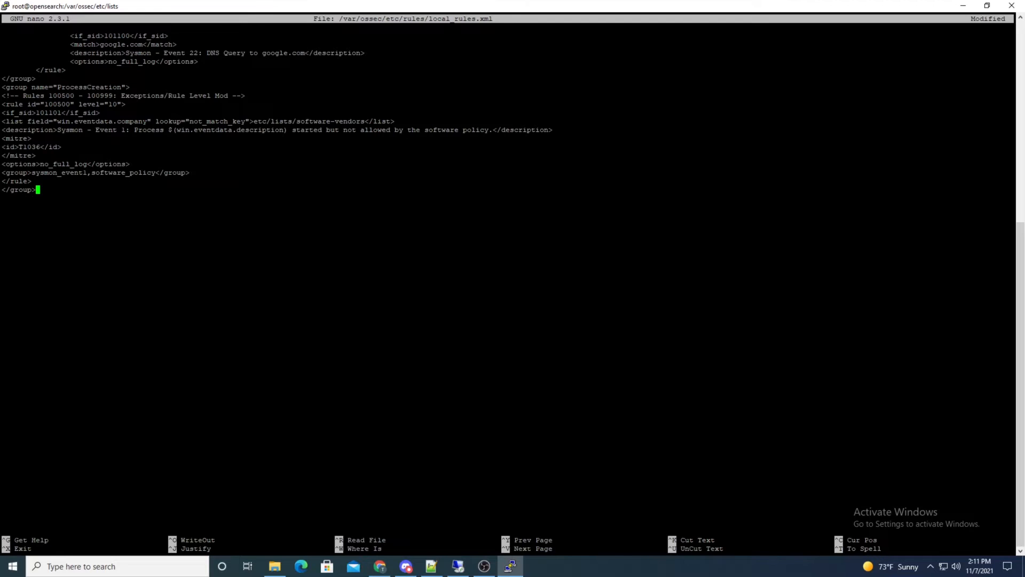
key("ctrl+x")
key("y")
key("Return")
- Check the status of wazuh-manager.service, then restart wazuh-manager from the command history
key("Up")
key("Up")
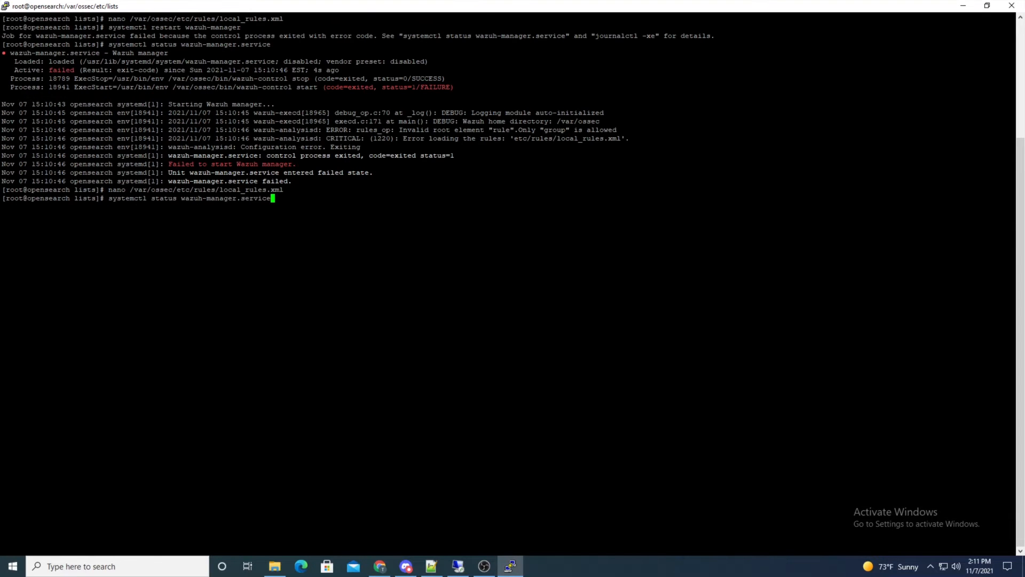
key("Return")
key("Up")
key("Up")
key("Up")
key("Up")
key("Down")
key("Up")
key("Return")
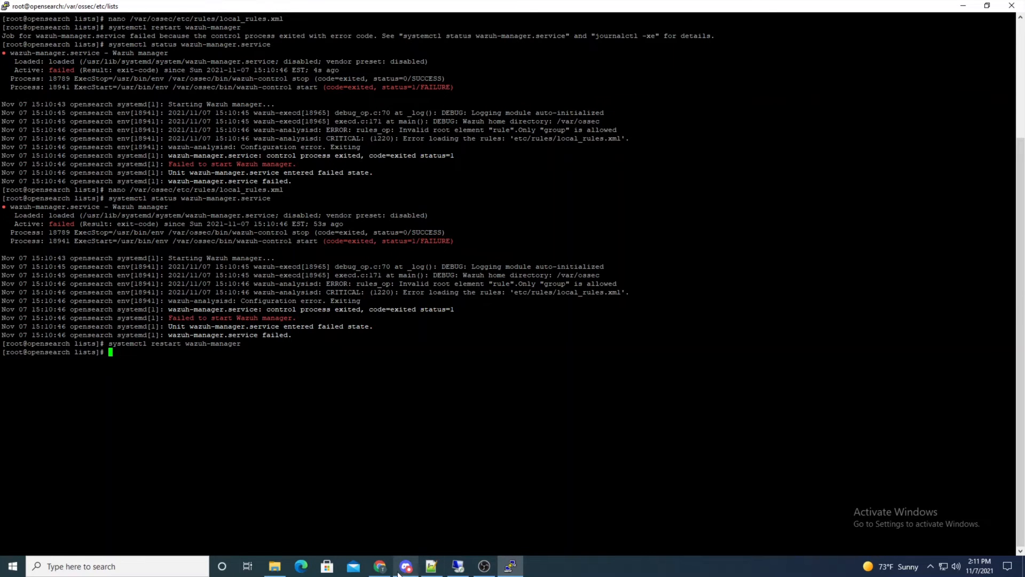
- Switch to the remote Windows machine, close Google Chrome and launch it again from the desktop to trigger the software policy
left_click(381, 566)
left_click(458, 566)
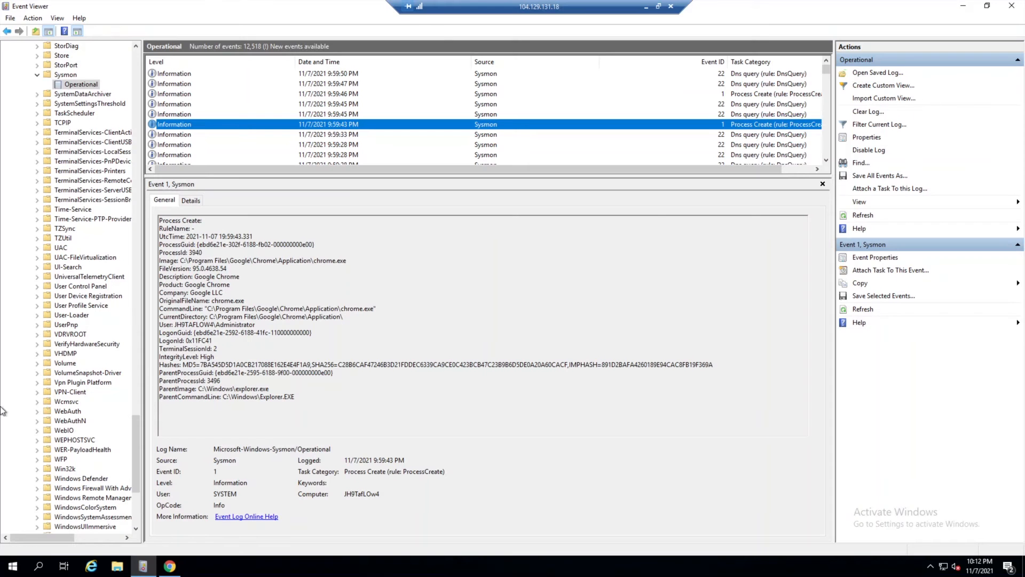
left_click(169, 566)
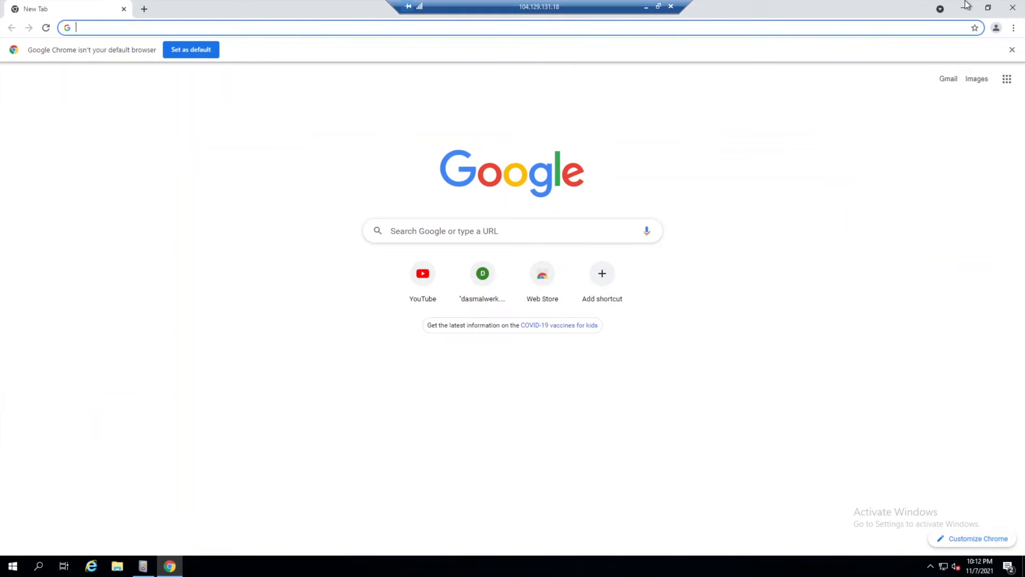
left_click(1012, 8)
left_click(964, 7)
left_click(20, 74)
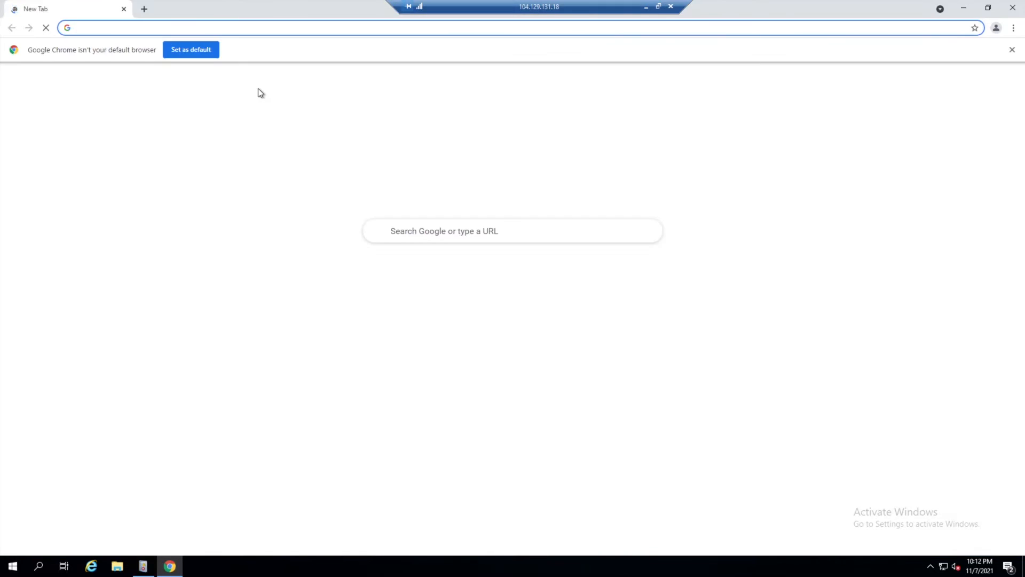
- View the Company value of Chrome's Sysmon process-create event in Event Viewer, then leave the remote session for Wazuh
left_click(144, 567)
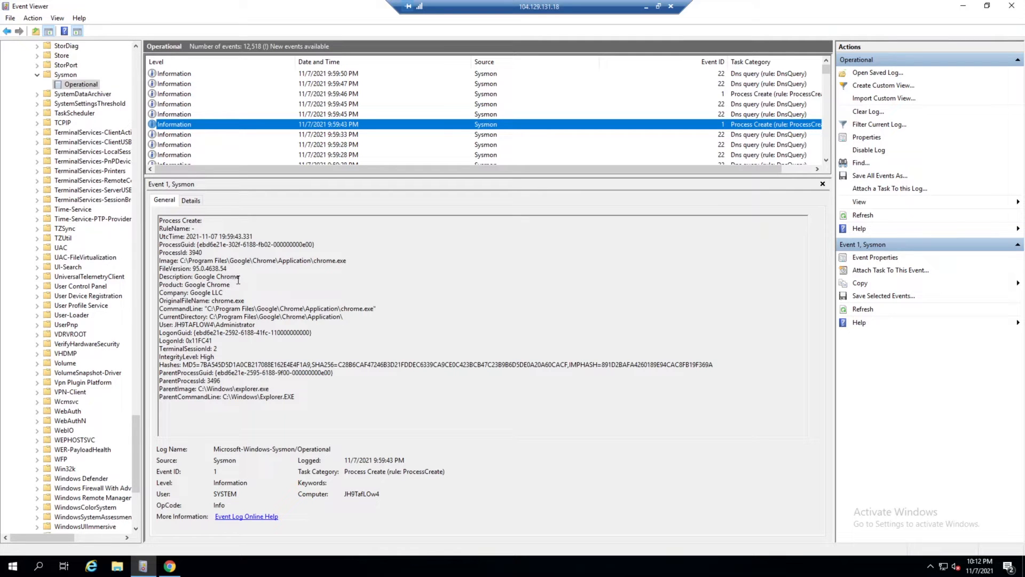
left_click_drag(224, 293, 196, 292)
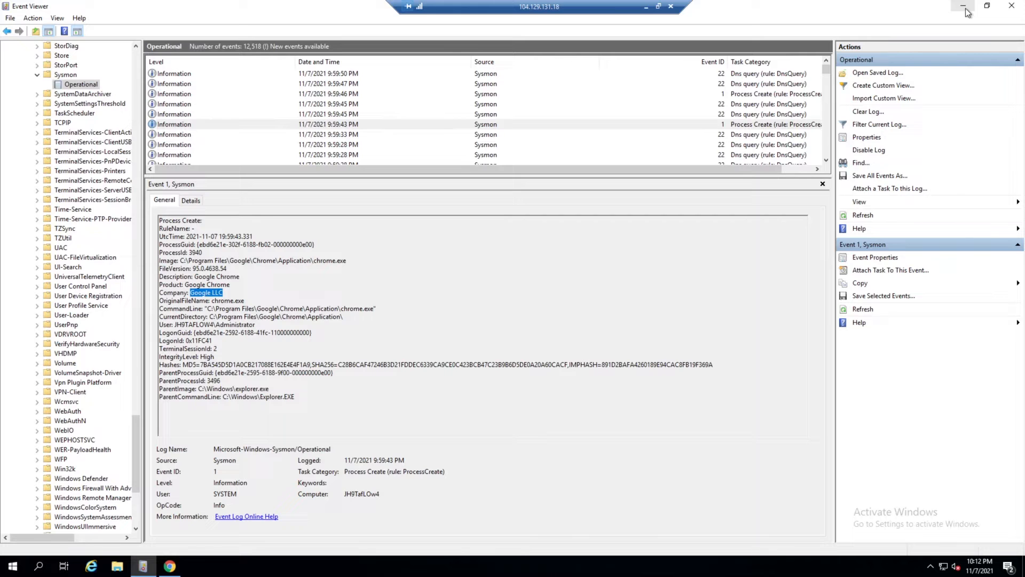
left_click(647, 12)
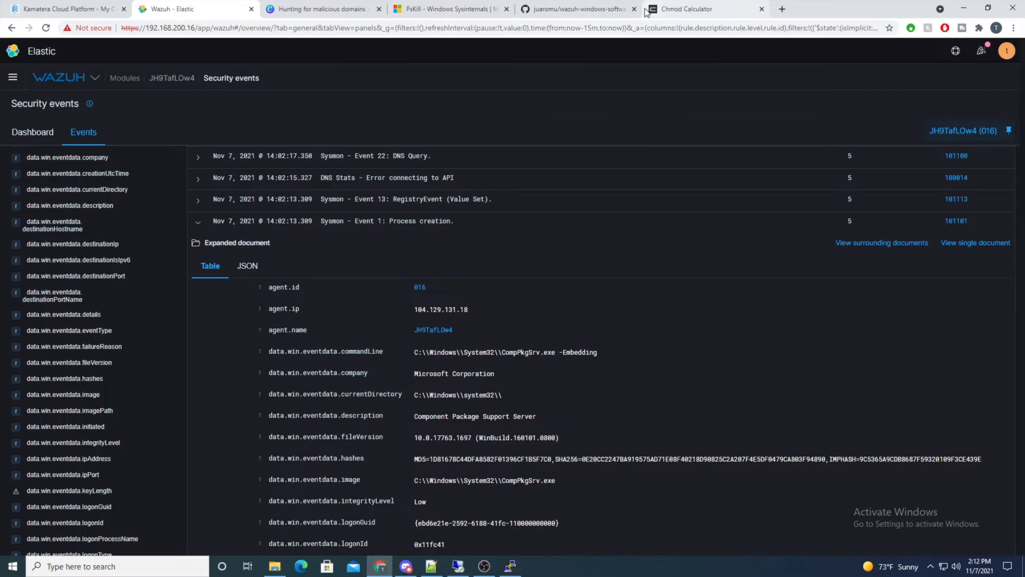
- Refresh Wazuh's security events and look for the latest rule 100500 alert about Google Chrome
scroll(703, 259, "up", 10)
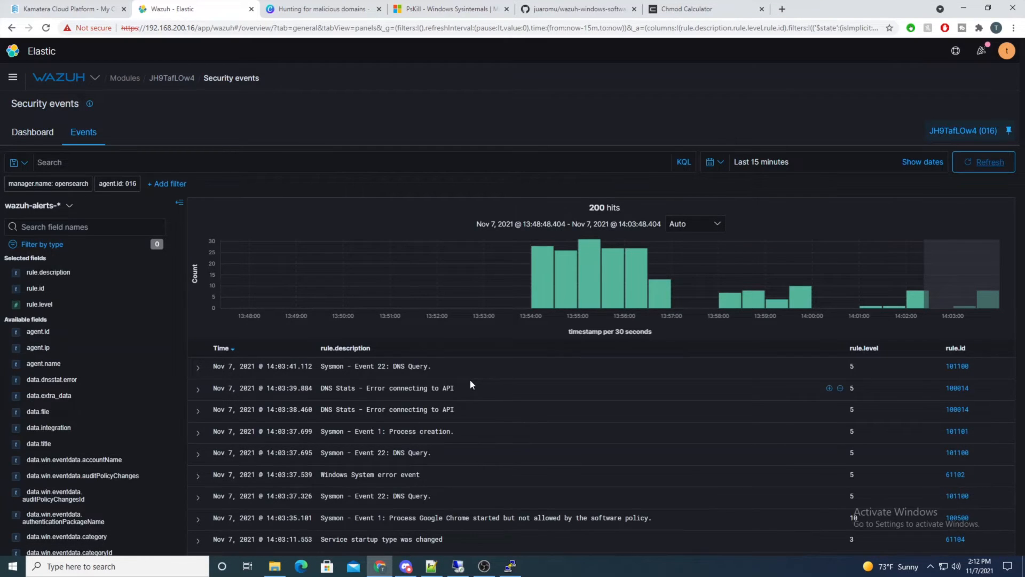
scroll(464, 383, "down", 3)
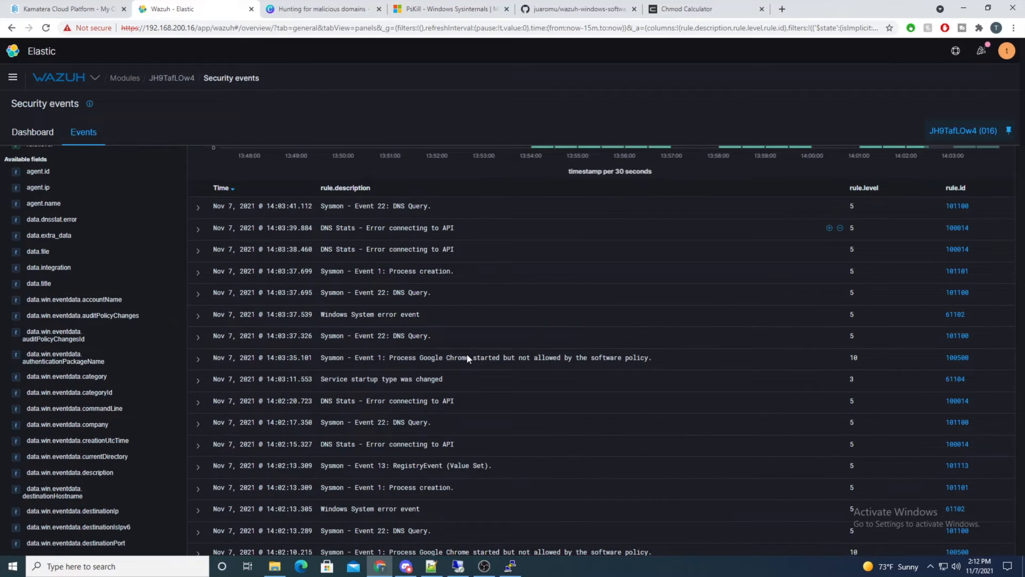
scroll(247, 355, "down", 2)
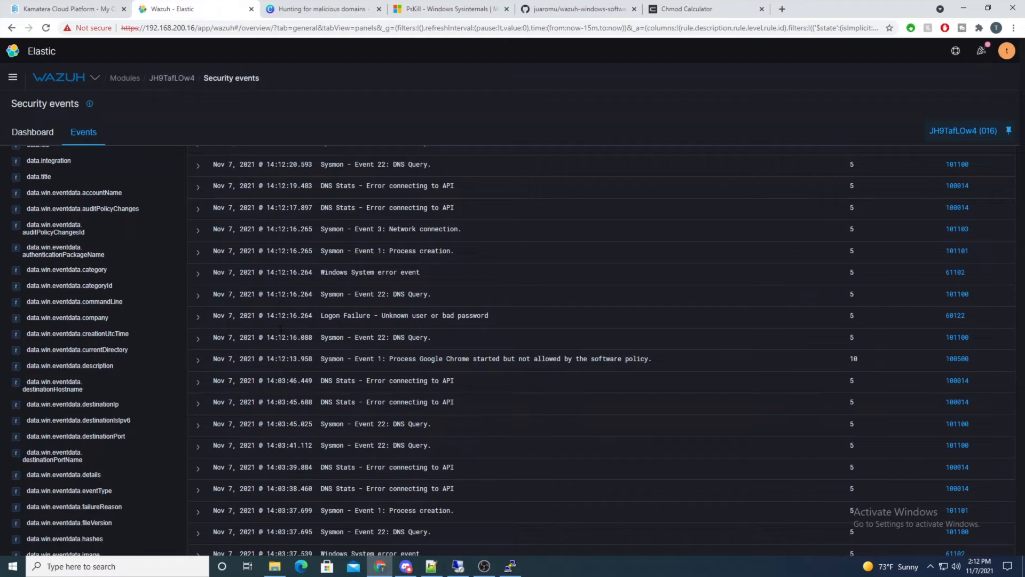
- Expand the latest rule 100500 alert about Google Chrome and examine its data.win.eventdata.company field
left_click_drag(322, 359, 1005, 375)
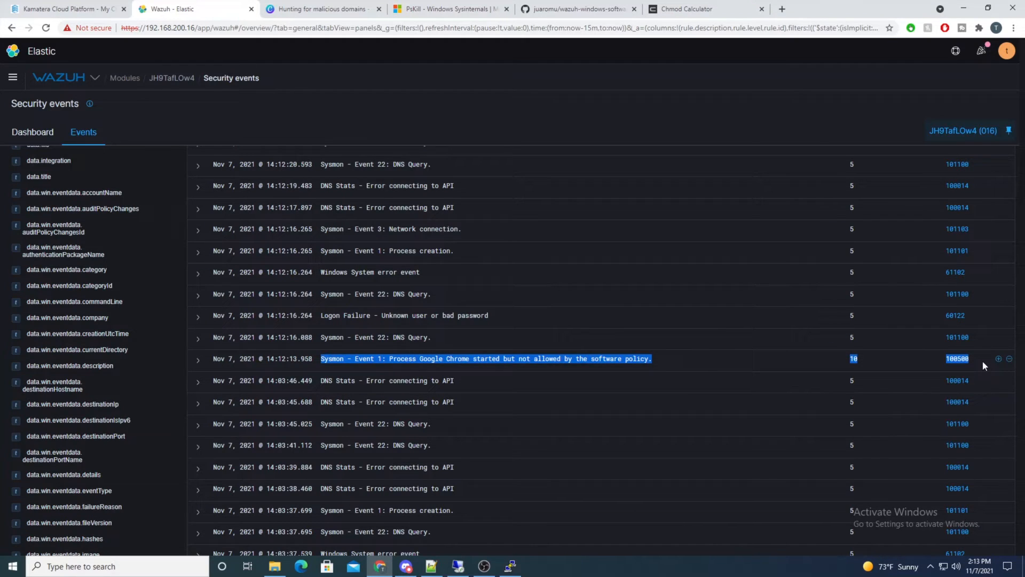
left_click_drag(422, 359, 638, 359)
left_click(431, 357)
left_click(199, 361)
scroll(345, 327, "down", 2)
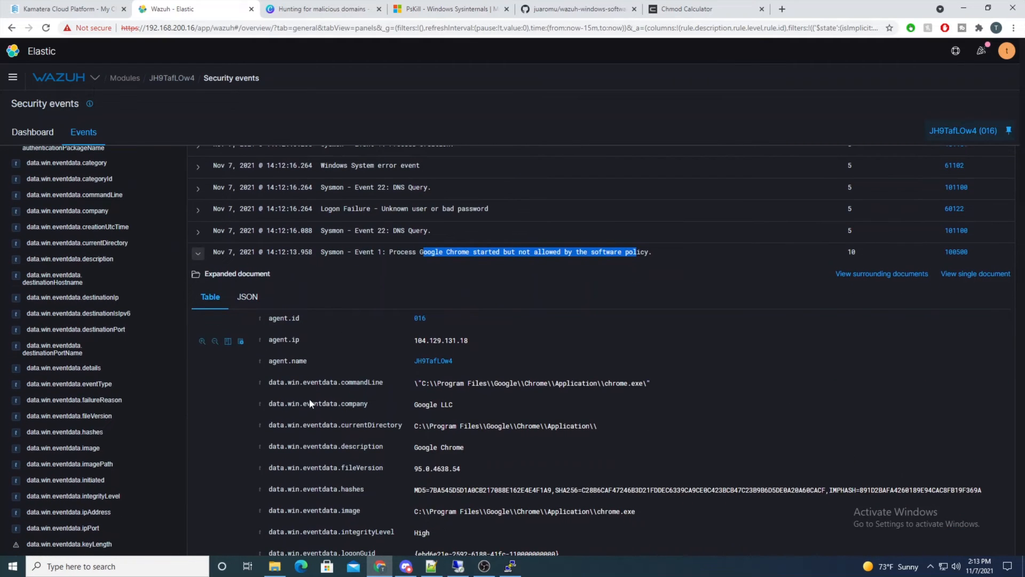
left_click_drag(300, 404, 441, 404)
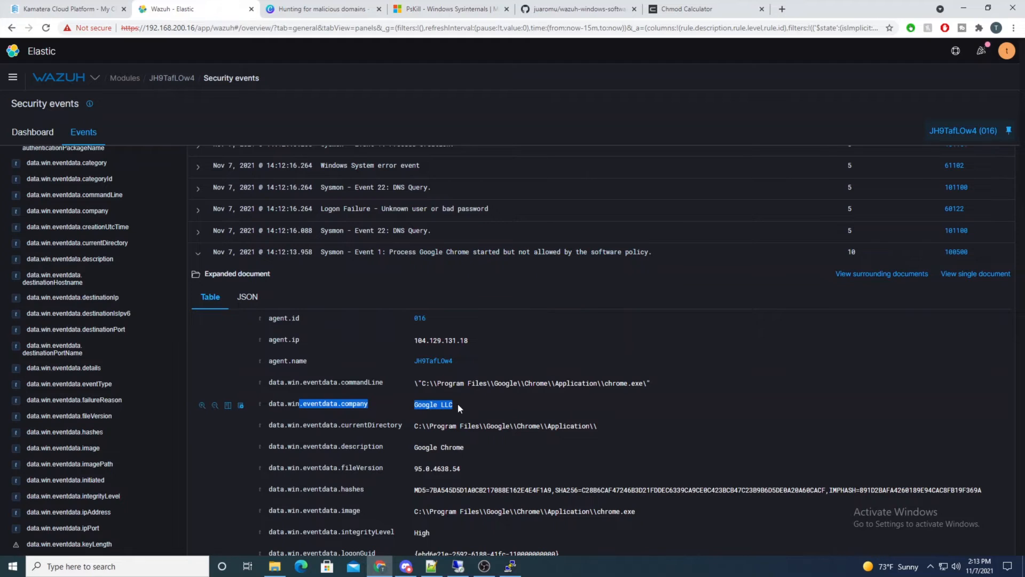
scroll(486, 403, "down", 2)
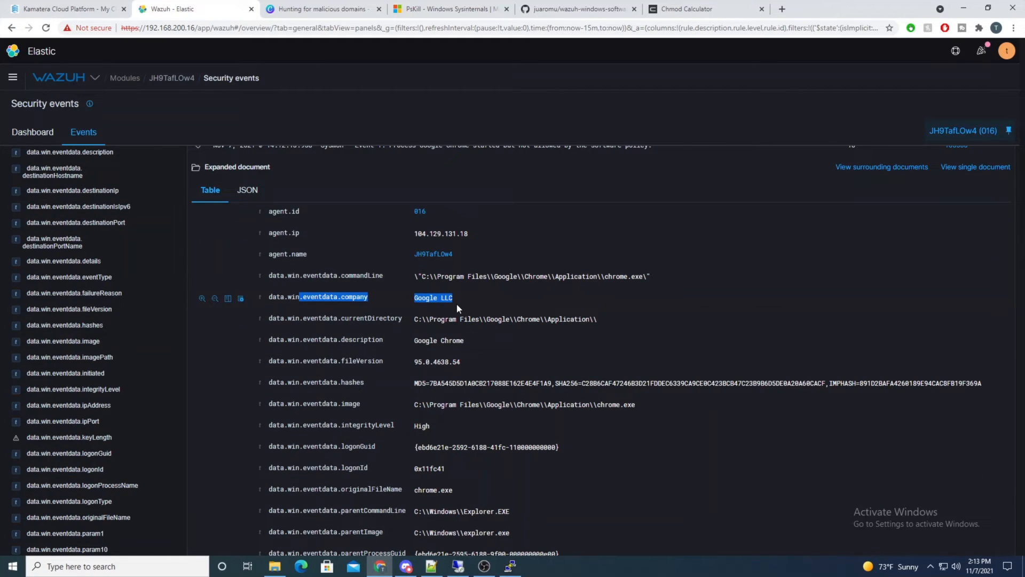
left_click(454, 306)
triple_click(462, 306)
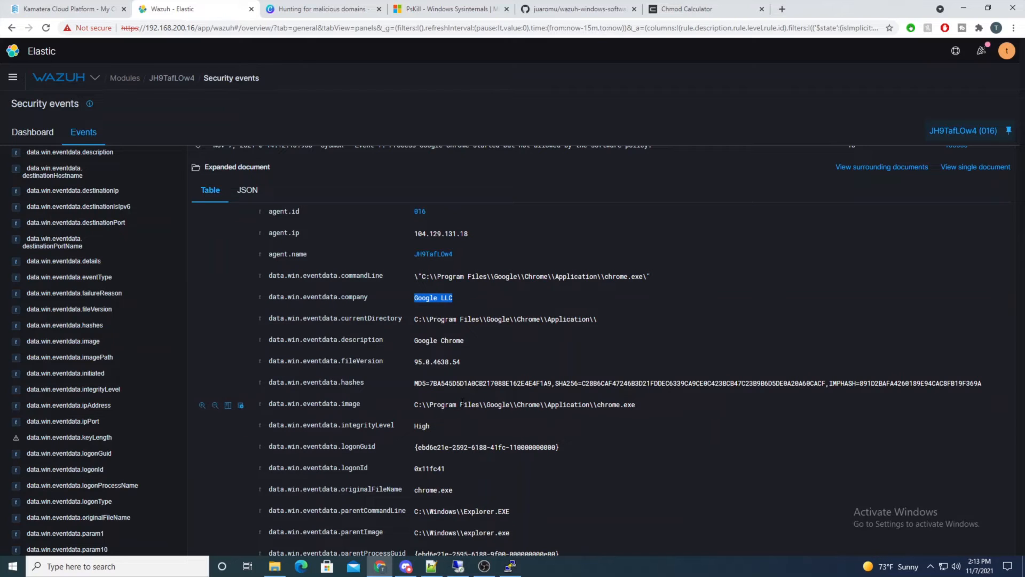
scroll(418, 424, "up", 3)
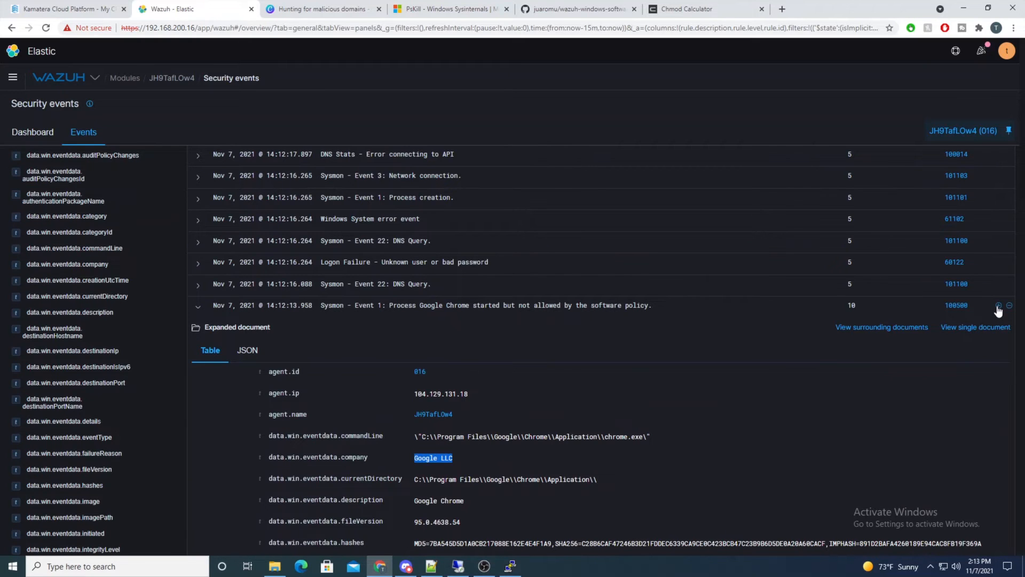
- Filter the security events to rule.id 100500, then copy the company value from the newest Google Chrome alert
left_click(999, 306)
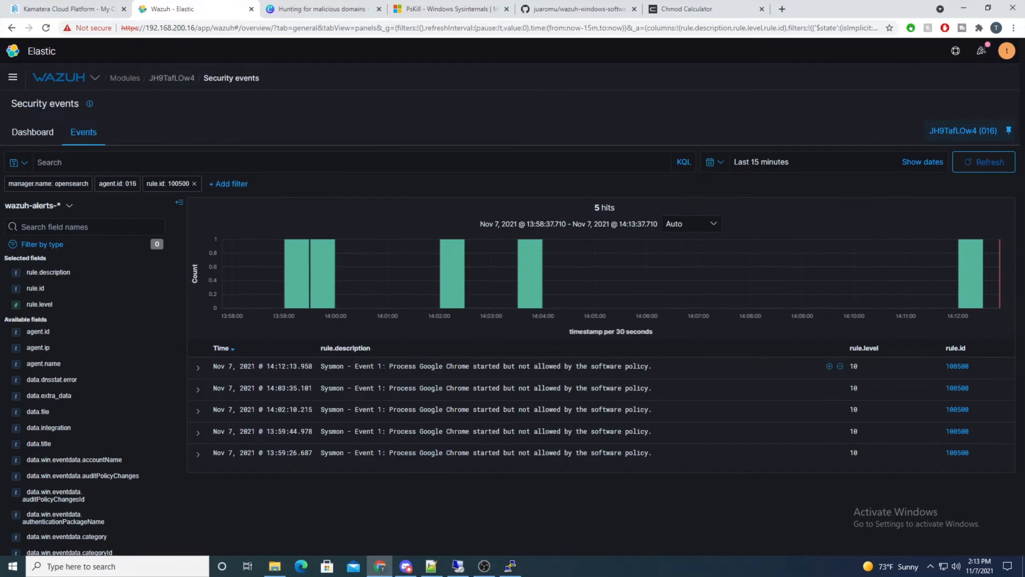
left_click(201, 369)
scroll(378, 399, "down", 2)
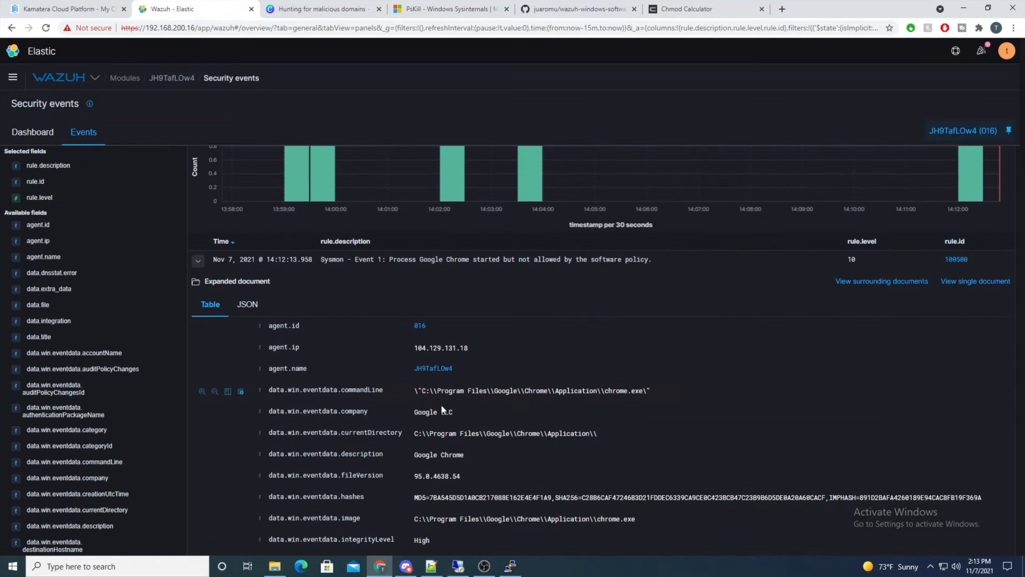
left_click_drag(454, 411, 413, 412)
right_click(429, 415)
left_click(445, 423)
- In the server terminal, open software-vendors in nano, append the line "Google LLC:" and save the file
left_click(521, 570)
type("nano software-vendors")
key("Return")
key("Page_Down")
type("Google LLC")
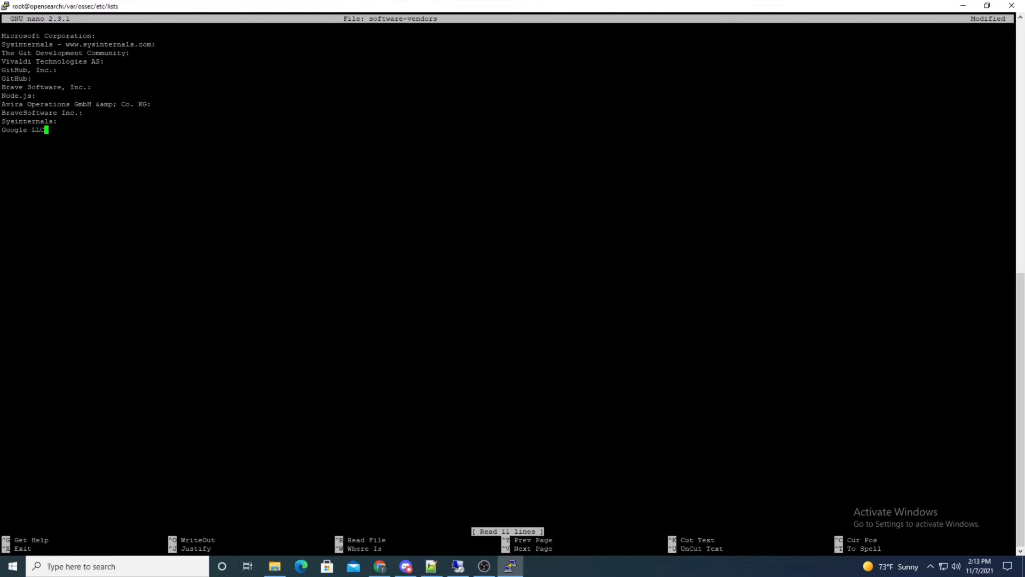
left_click_drag(2, 131, 45, 129)
left_click(45, 130)
type(":")
key("ctrl+x")
key("y")
key("Return")
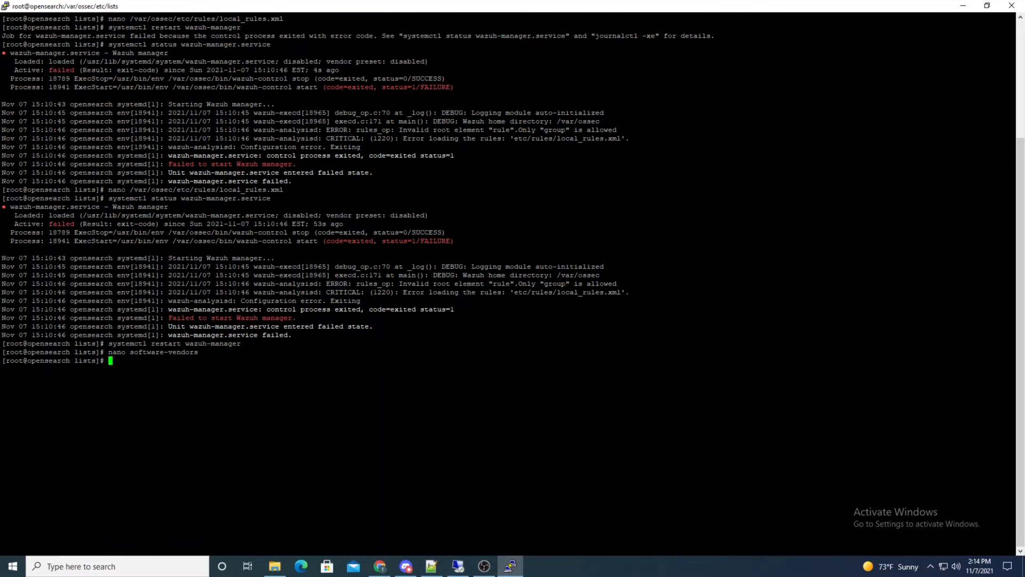
- Restart wazuh-manager with systemctl from the command history
key("Up")
key("Up")
key("Return")
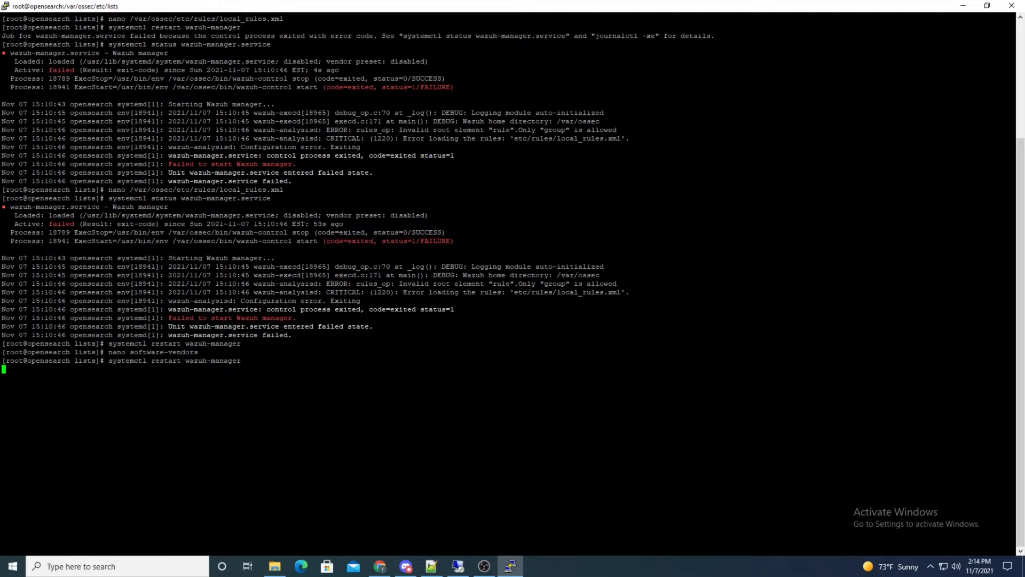
- On the remote Windows machine, close Google Chrome, launch it again, and reduce the remote session to a movable window
left_click(458, 566)
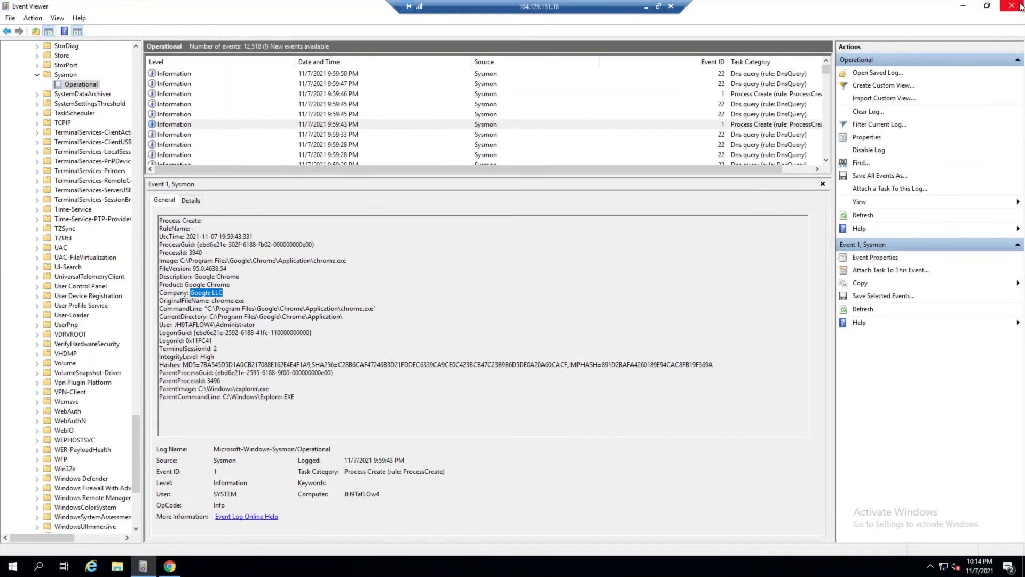
left_click(170, 568)
left_click(1011, 7)
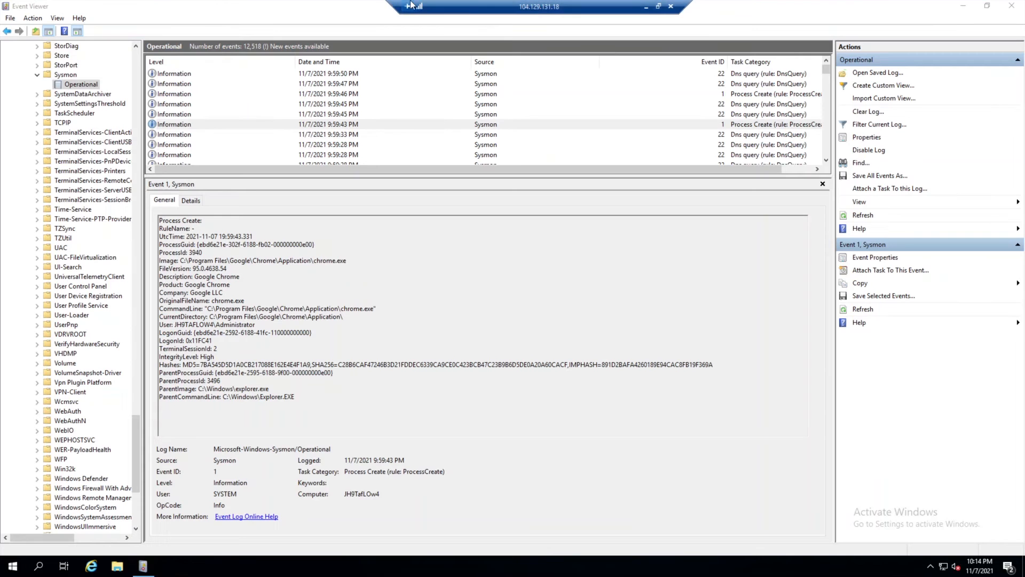
left_click(964, 6)
left_click(658, 7)
left_click_drag(581, 79, 683, 104)
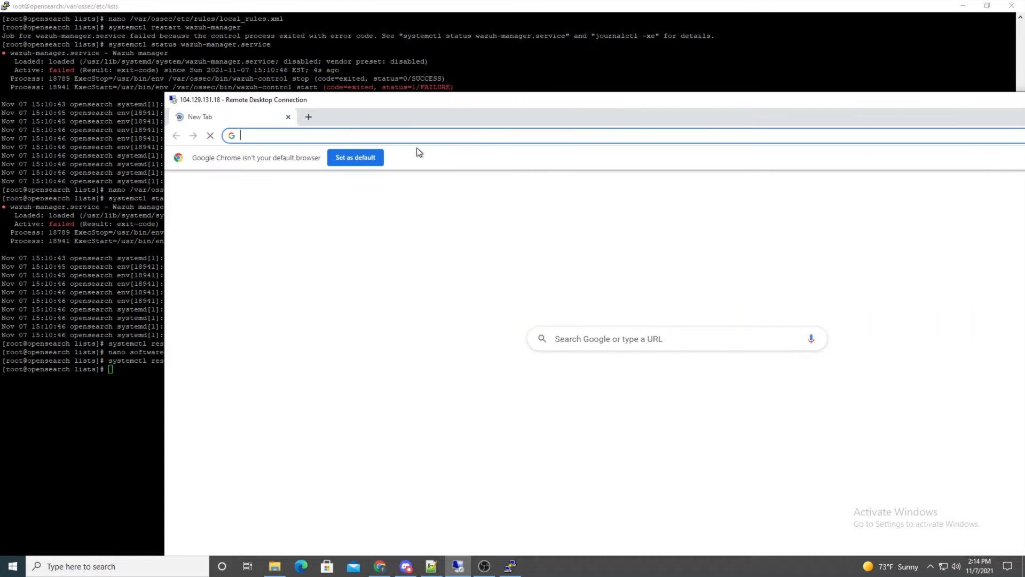
- Return to Wazuh's security events and refresh them to check for a new rule 100500 alert about Google Chrome
left_click(377, 568)
left_click(196, 8)
scroll(843, 346, "up", 2)
left_click(985, 162)
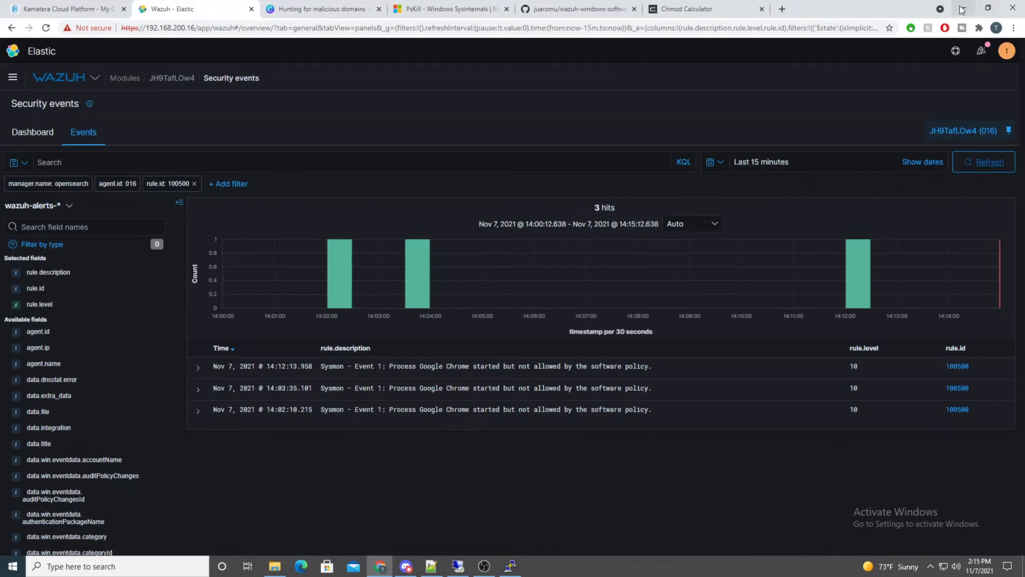
- On the remote machine, launch Sublime Text, decline its update offer, and leave the remote session for Wazuh
left_click(460, 571)
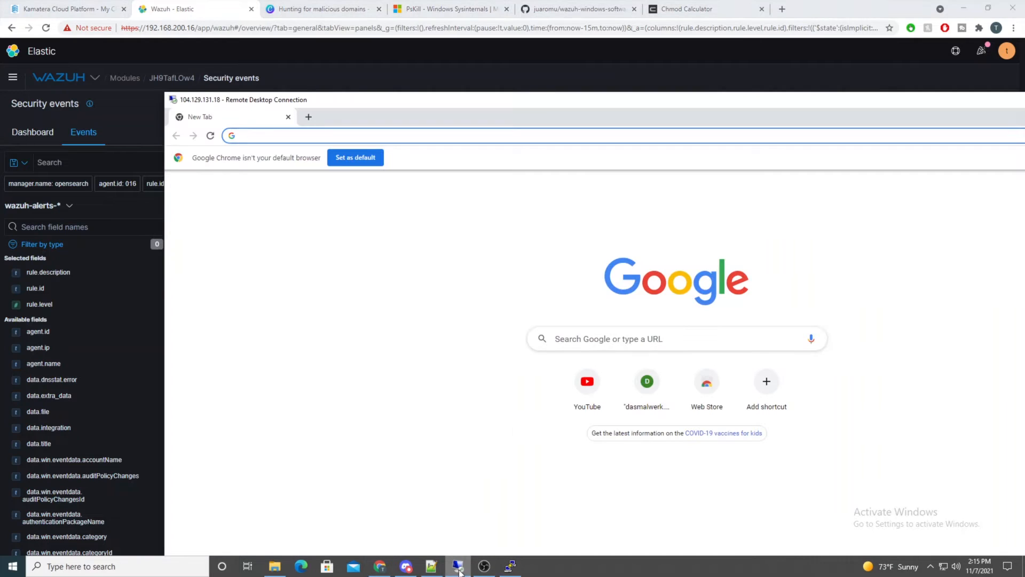
double_click(725, 99)
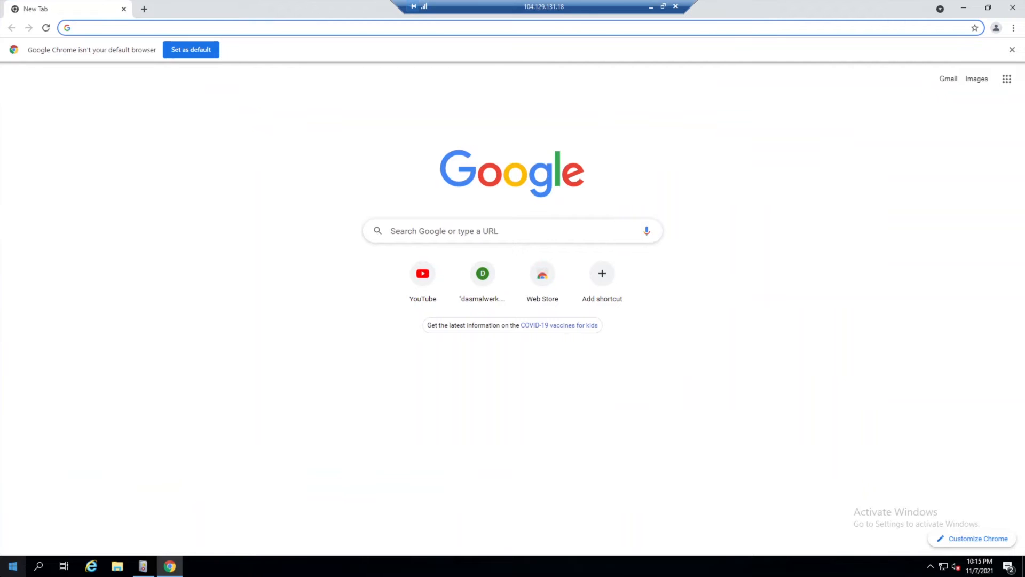
left_click(13, 566)
left_click(101, 246)
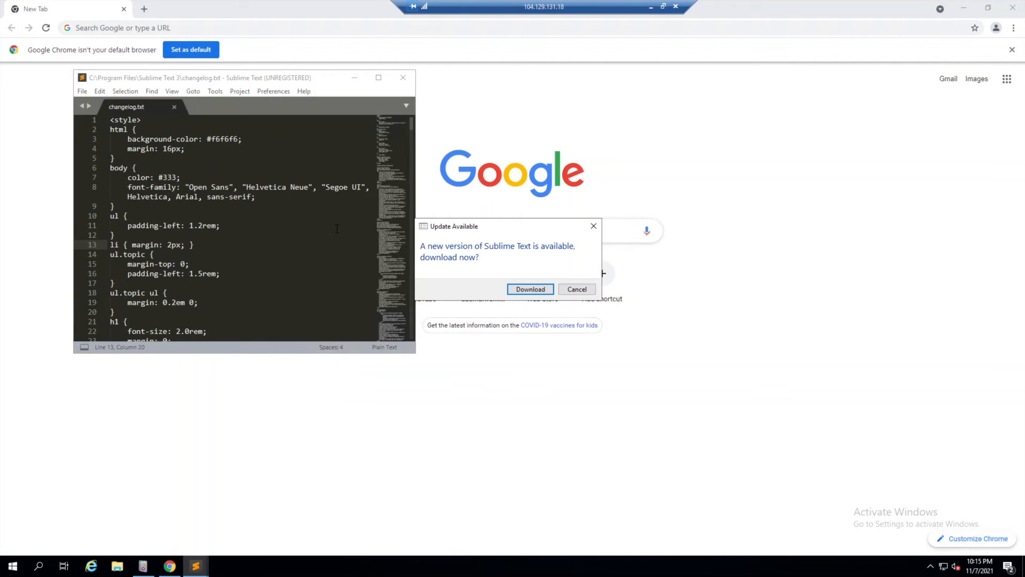
left_click(577, 288)
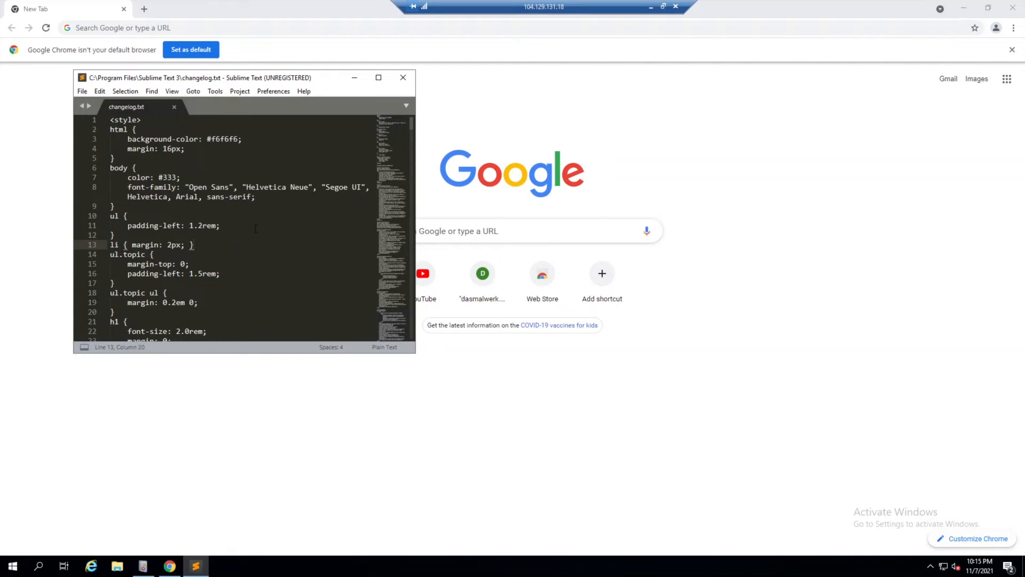
left_click(651, 6)
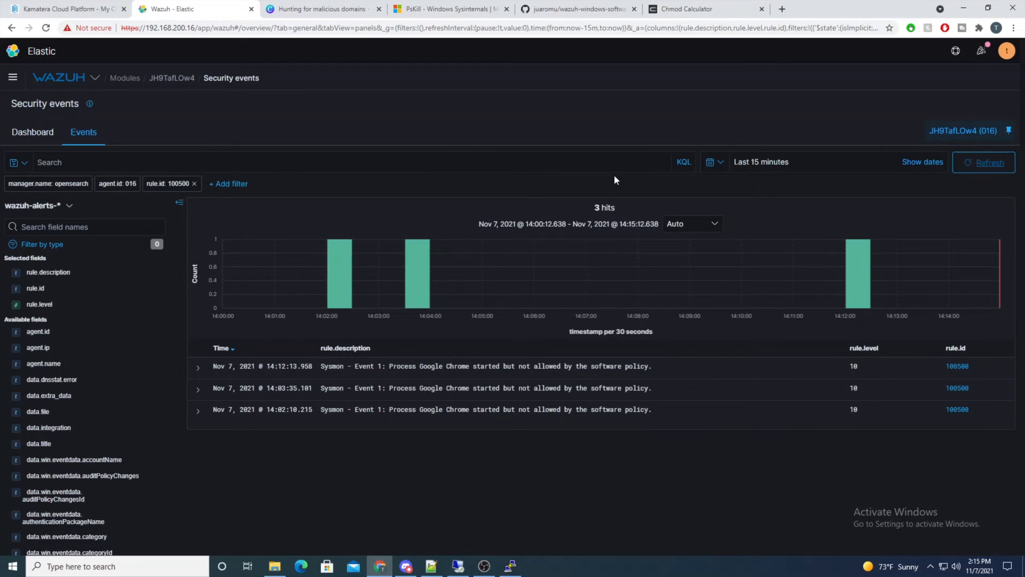
- Refresh the rule 100500 alerts, expand the Sublime Text alert and examine its data.win.eventdata.company field
left_click(987, 169)
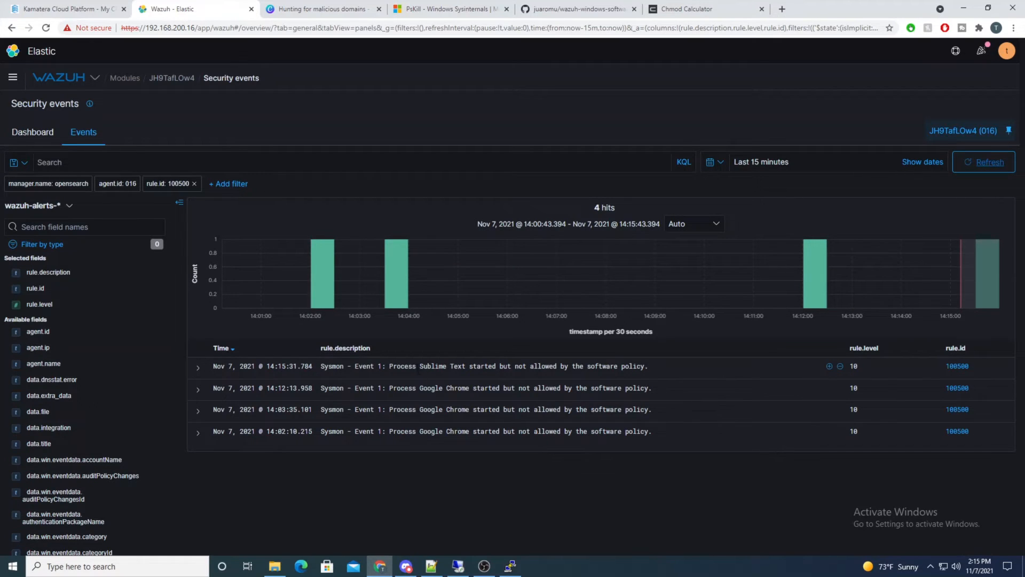
left_click_drag(389, 367, 649, 367)
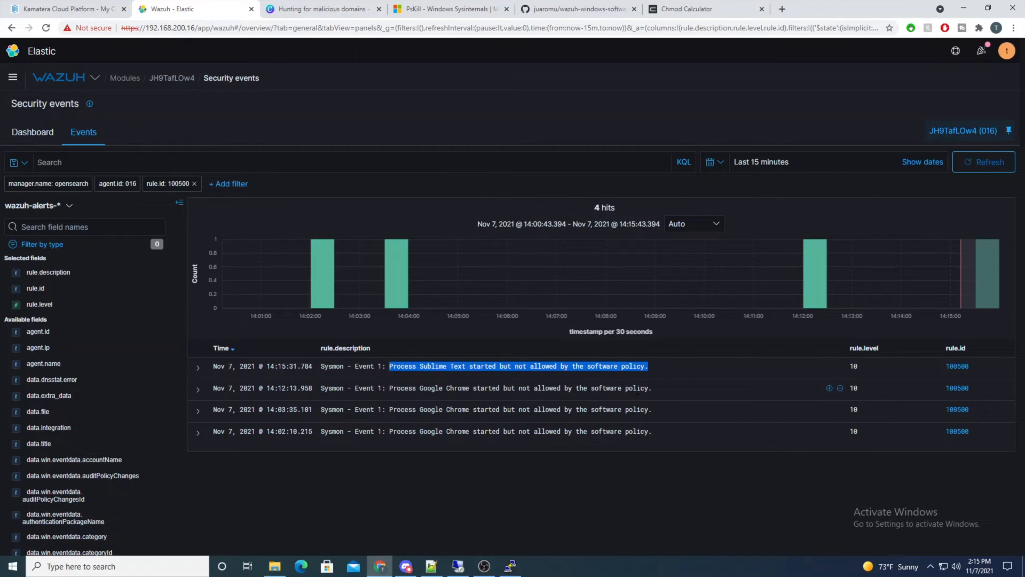
left_click(198, 368)
scroll(471, 423, "down", 2)
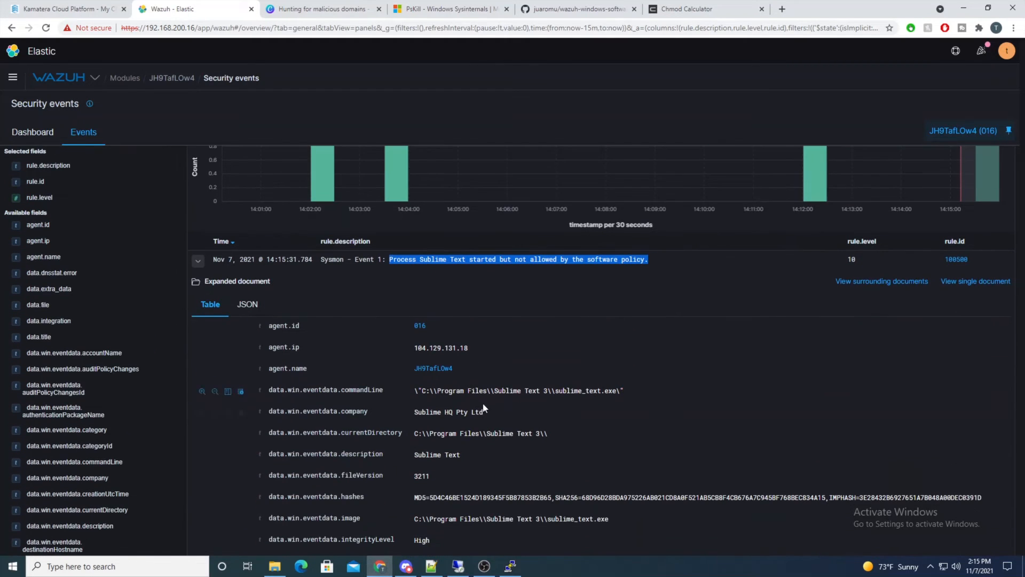
left_click_drag(416, 411, 486, 414)
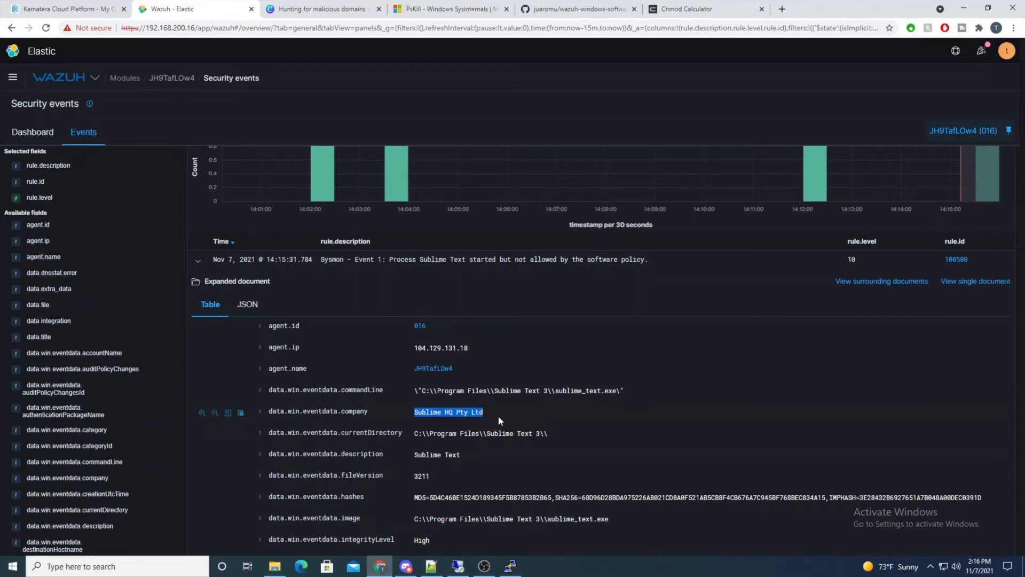
scroll(507, 441, "down", 1)
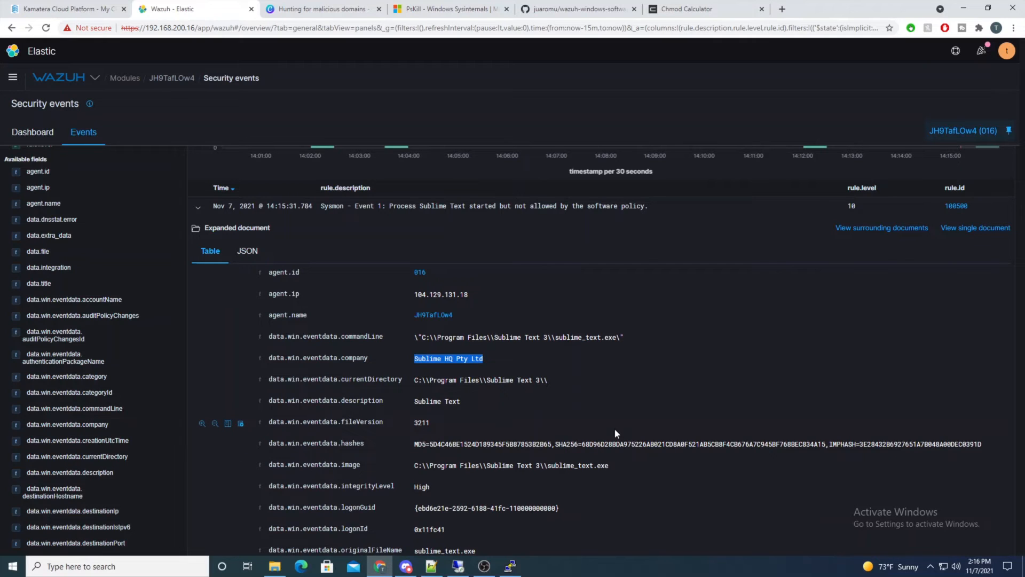
scroll(587, 422, "up", 2)
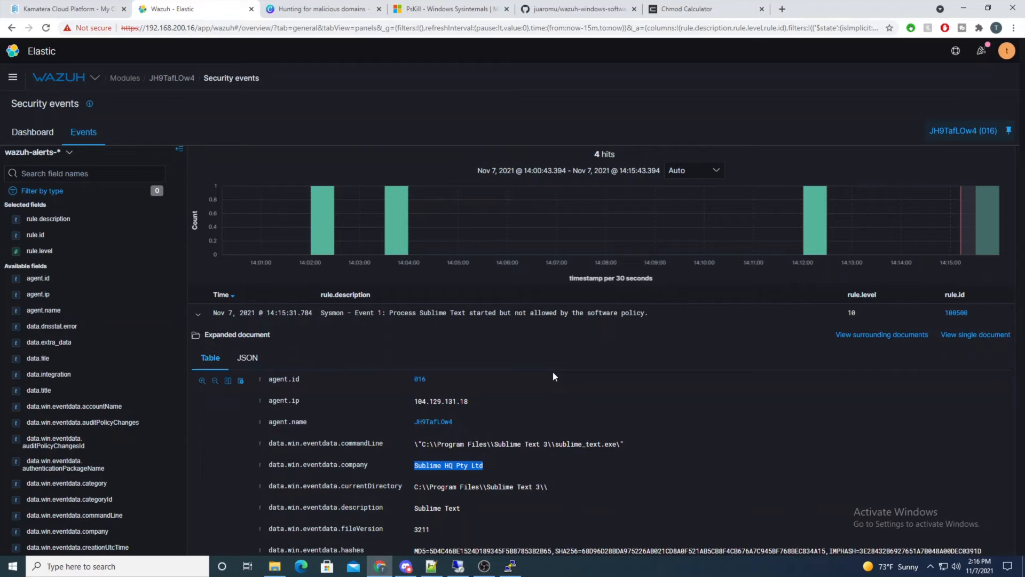
scroll(553, 387, "down", 1)
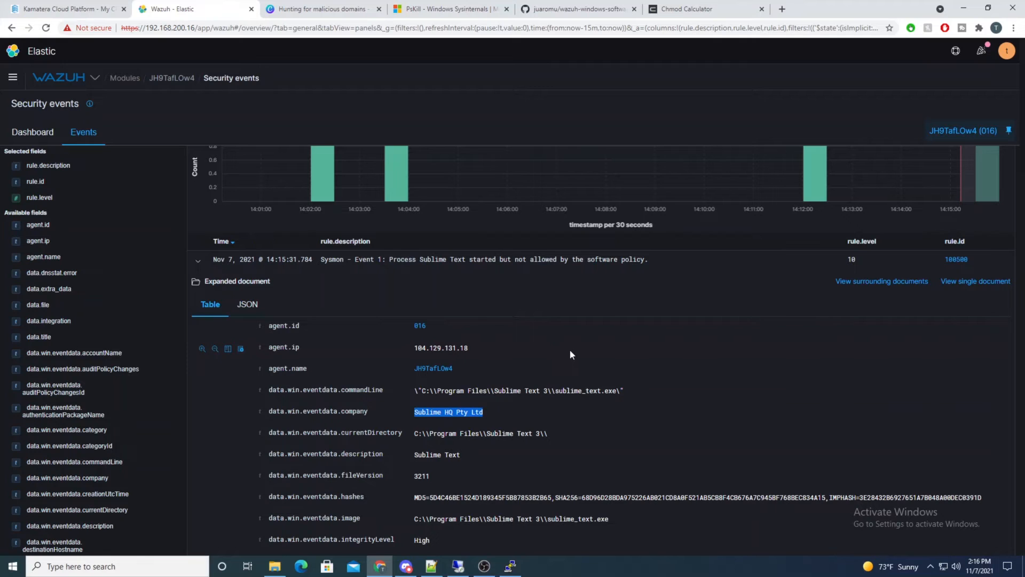
- Read the GitHub README's prevention section covering the pssuspend active-response configuration and the pssuspend.cmd and pssuspend.ps1 scripts
left_click(558, 9)
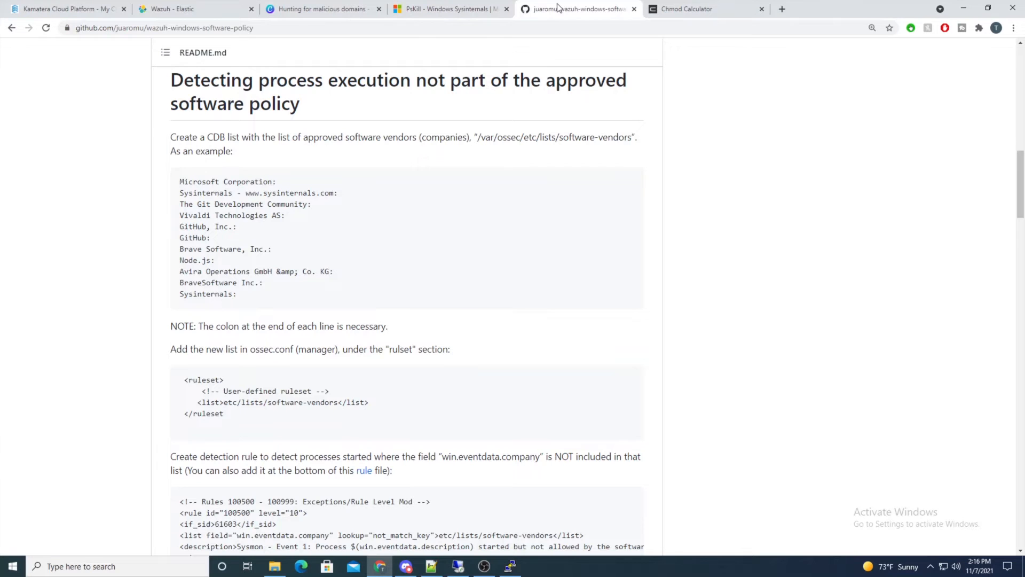
scroll(552, 392, "down", 7)
scroll(550, 396, "down", 3)
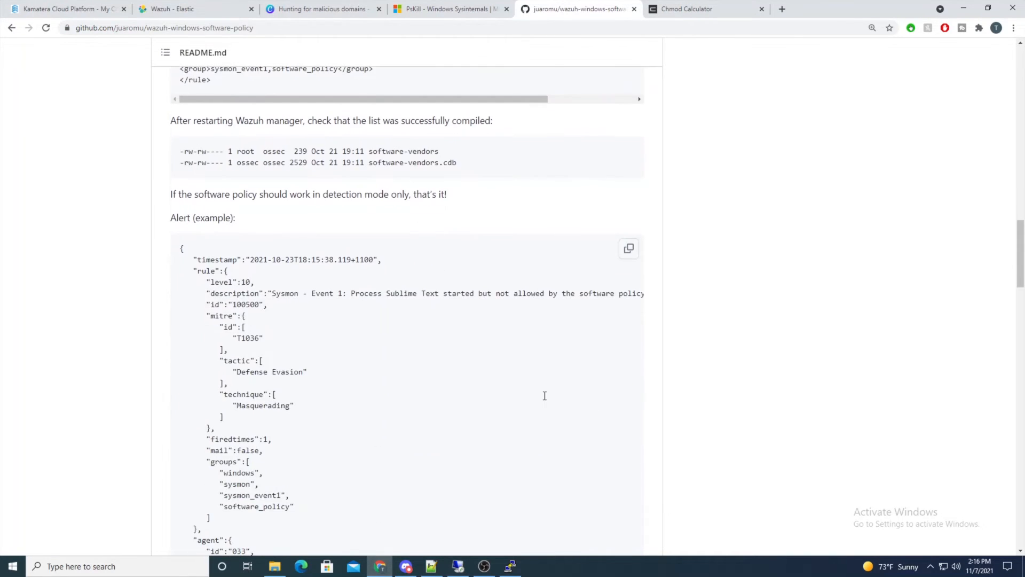
scroll(545, 399, "down", 15)
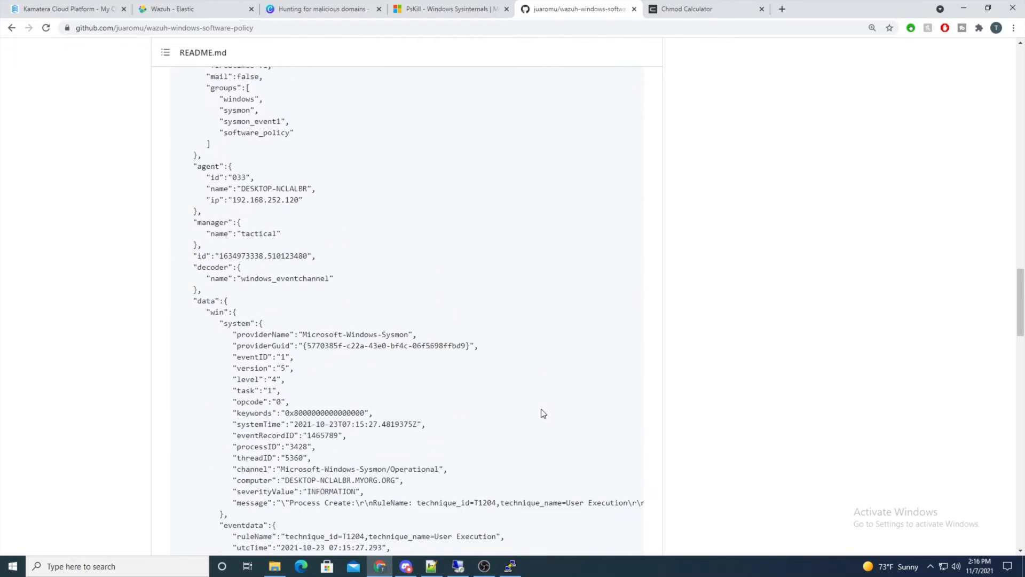
scroll(552, 409, "down", 3)
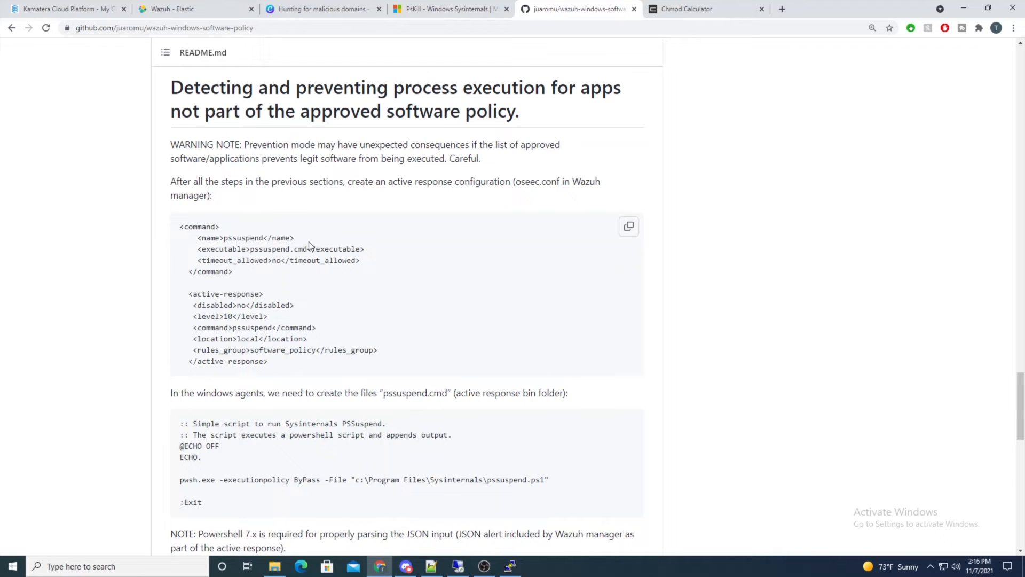
left_click_drag(255, 249, 308, 251)
scroll(451, 355, "down", 2)
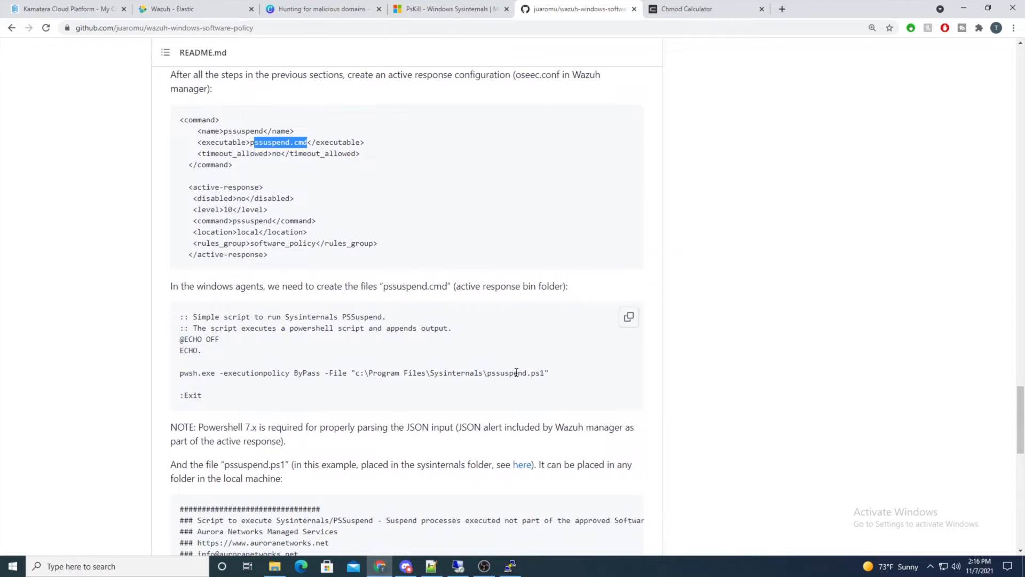
left_click_drag(487, 372, 540, 373)
scroll(526, 394, "down", 2)
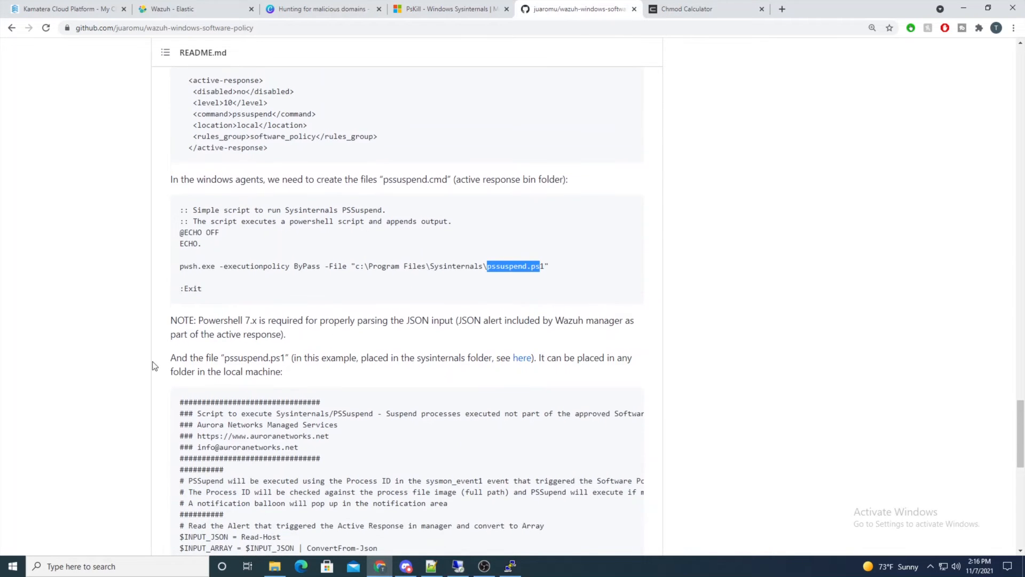
scroll(405, 377, "down", 3)
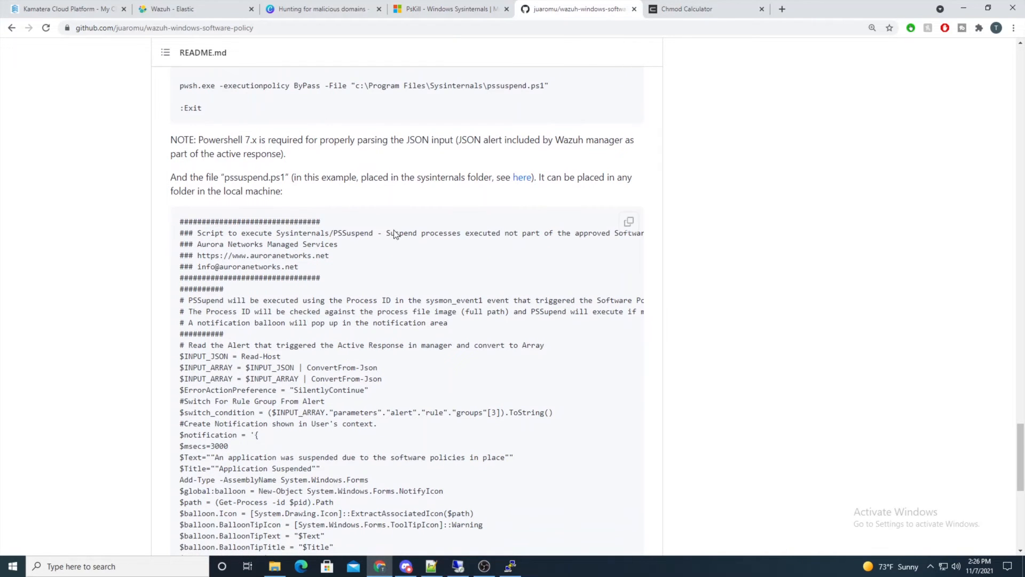
scroll(392, 228, "down", 7)
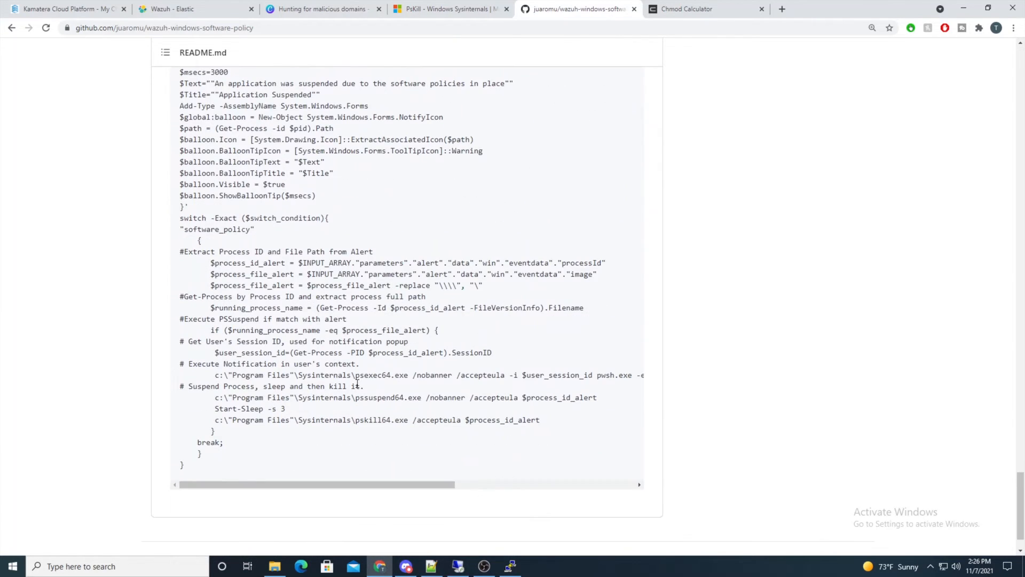
- Copy the pssuspend.ps1 script from the GitHub README and paste it into a new Notepad document on the remote machine
left_click_drag(356, 375, 391, 420)
scroll(497, 409, "up", 6)
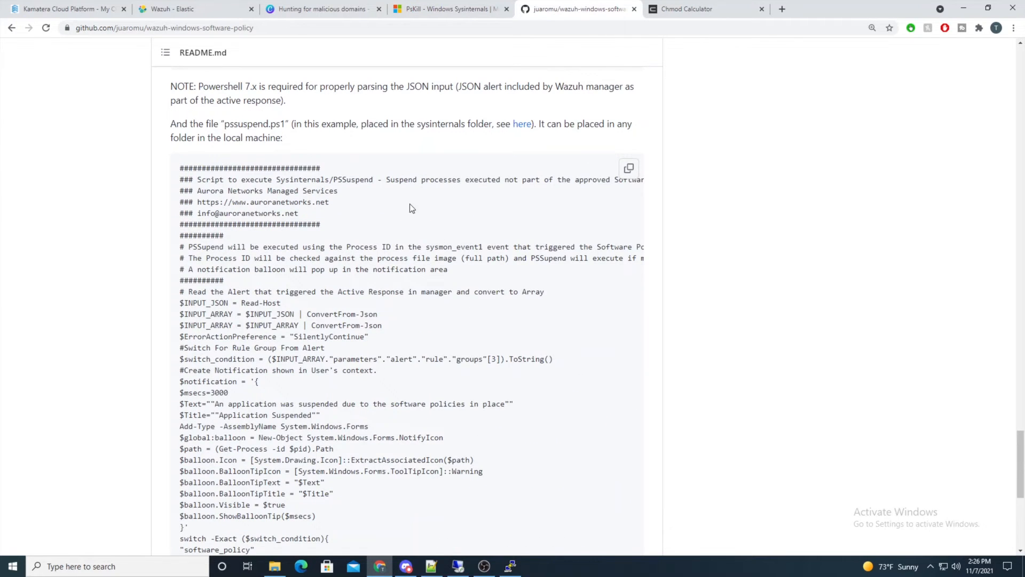
left_click(629, 168)
left_click(458, 567)
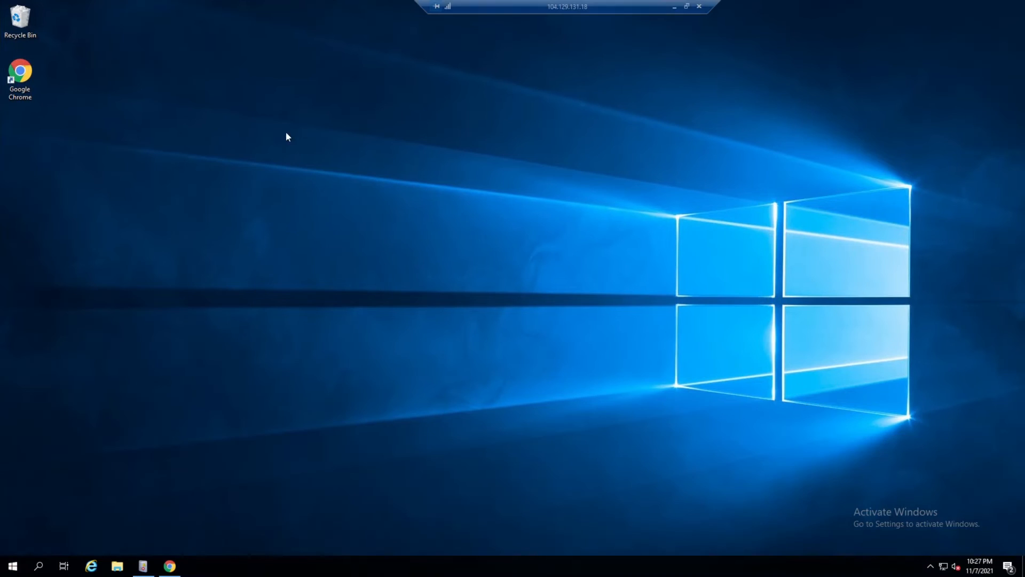
left_click(11, 566)
type("note")
key("Return")
key("ctrl+v")
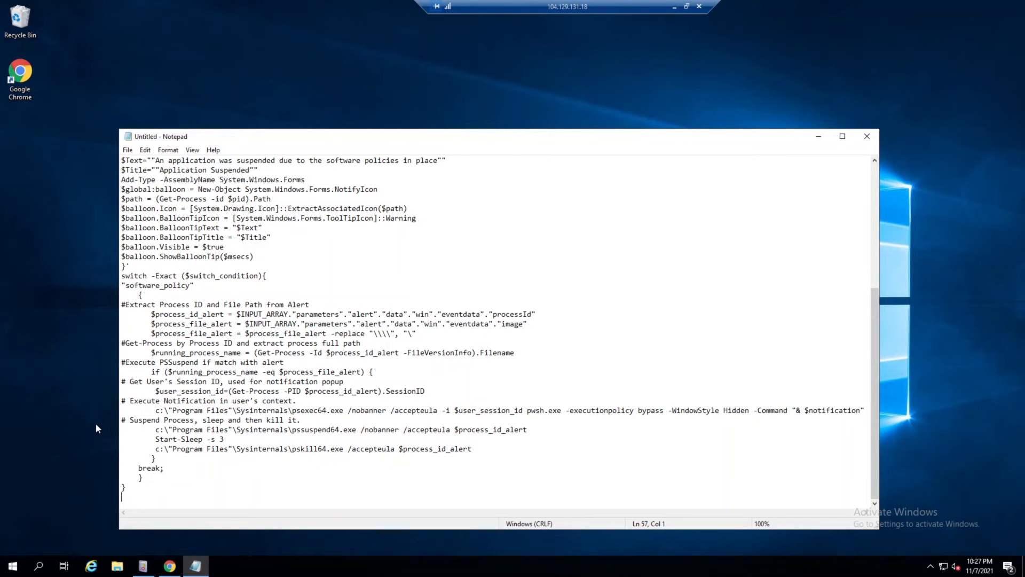
- Check the pasted script's Sysinternals paths, open the PSTools folder in Downloads and locate the PsExec64, pssuspend64 and pskill64 executables
scroll(387, 205, "up", 8)
scroll(379, 218, "down", 8)
left_click_drag(184, 409, 293, 410)
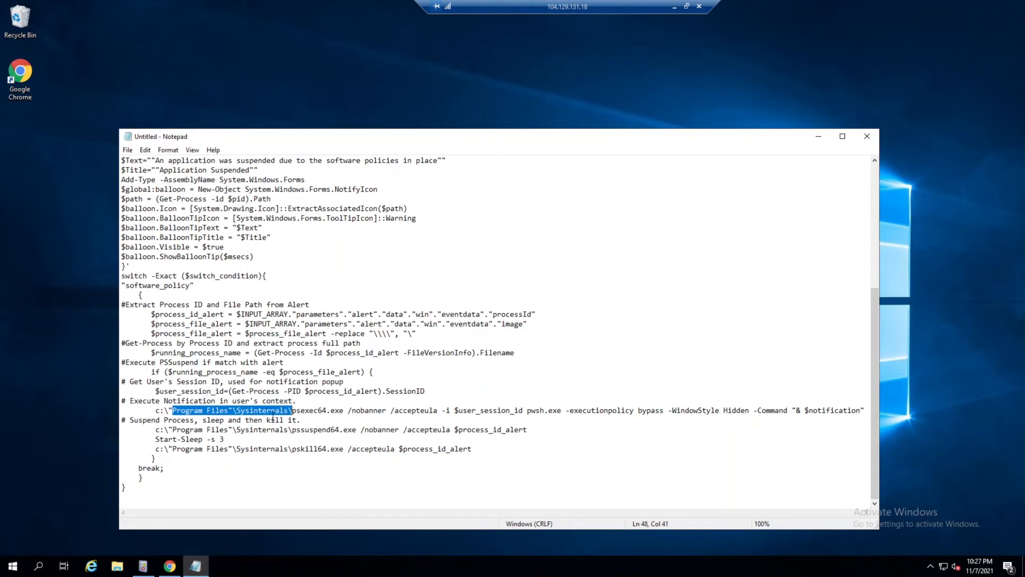
left_click(284, 410)
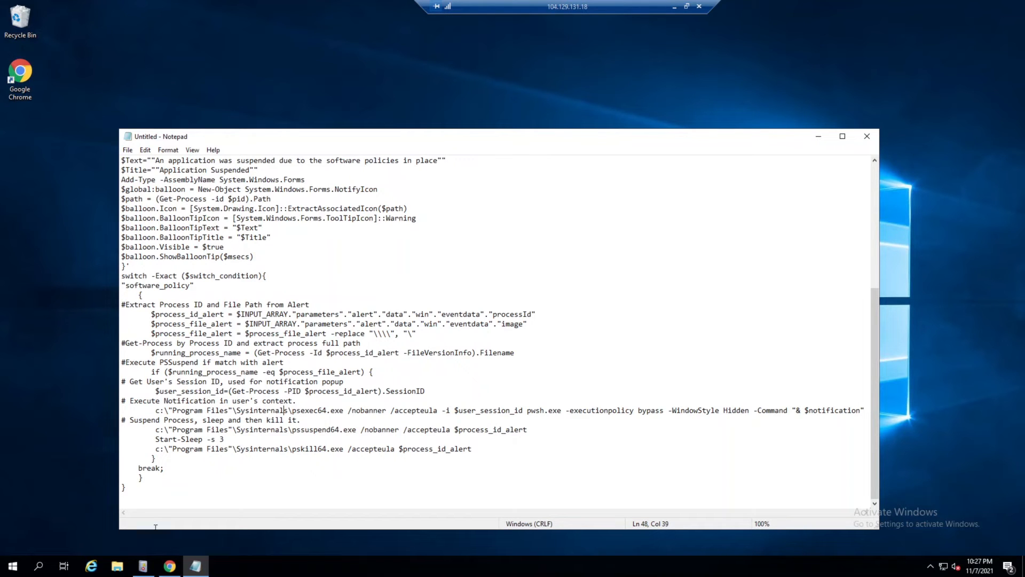
left_click(117, 566)
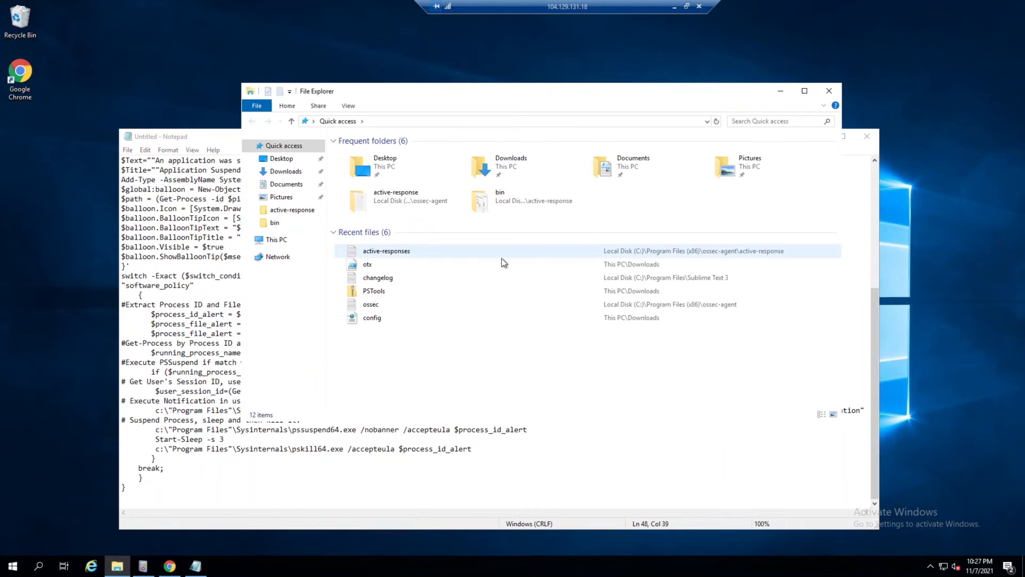
left_click(286, 171)
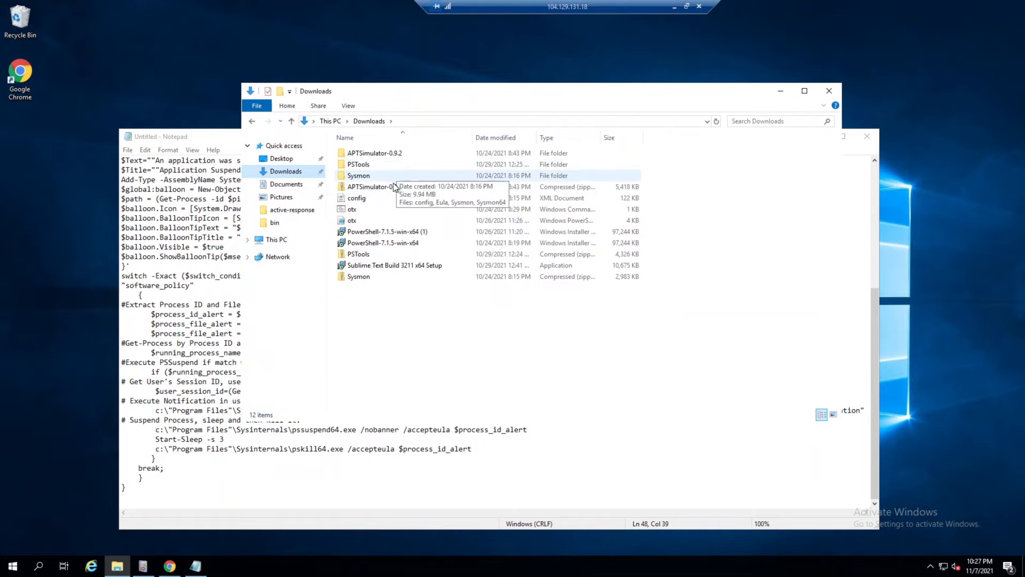
double_click(387, 163)
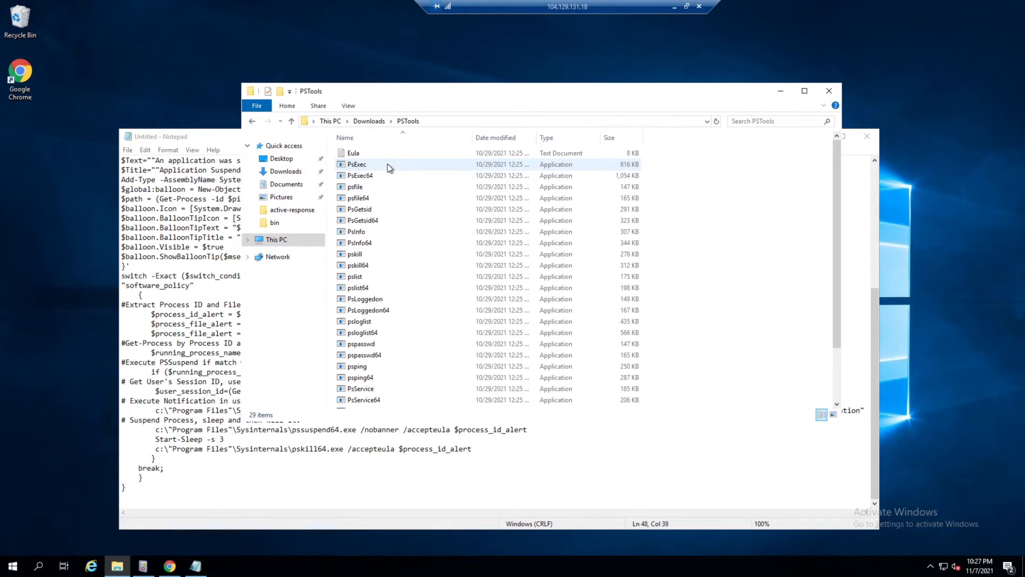
left_click(457, 121)
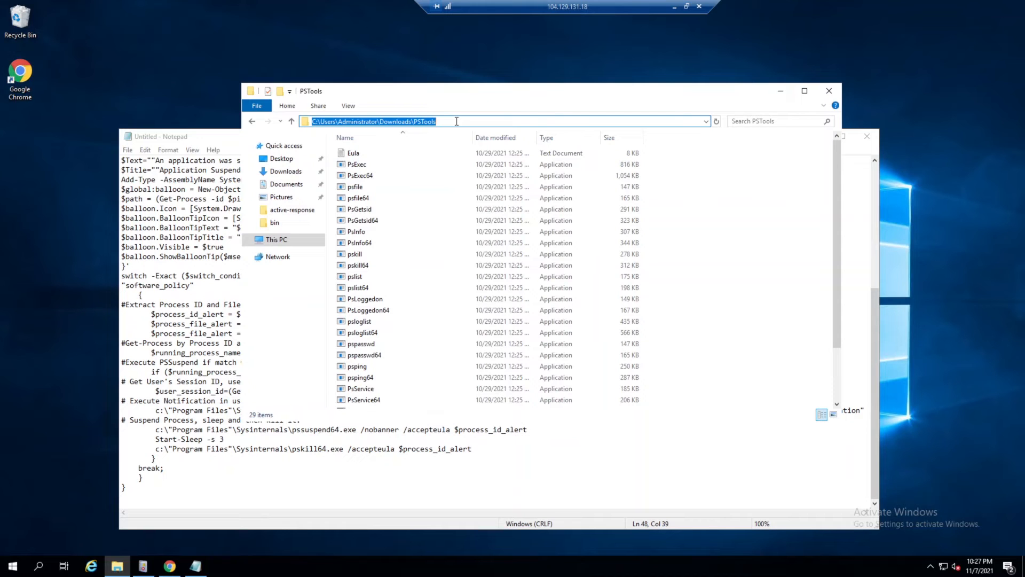
left_click_drag(460, 92, 654, 64)
left_click(566, 148)
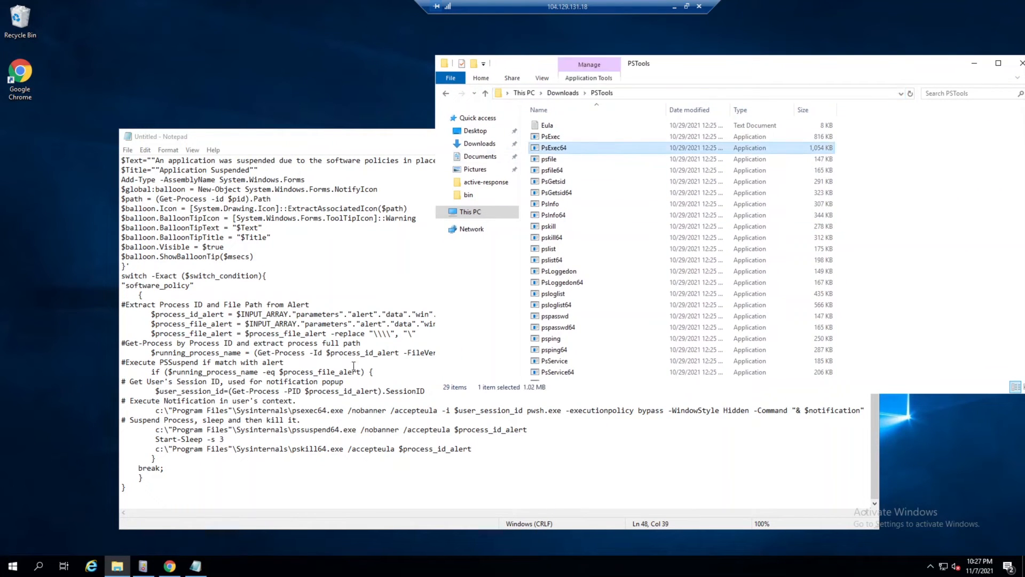
scroll(574, 360, "down", 1)
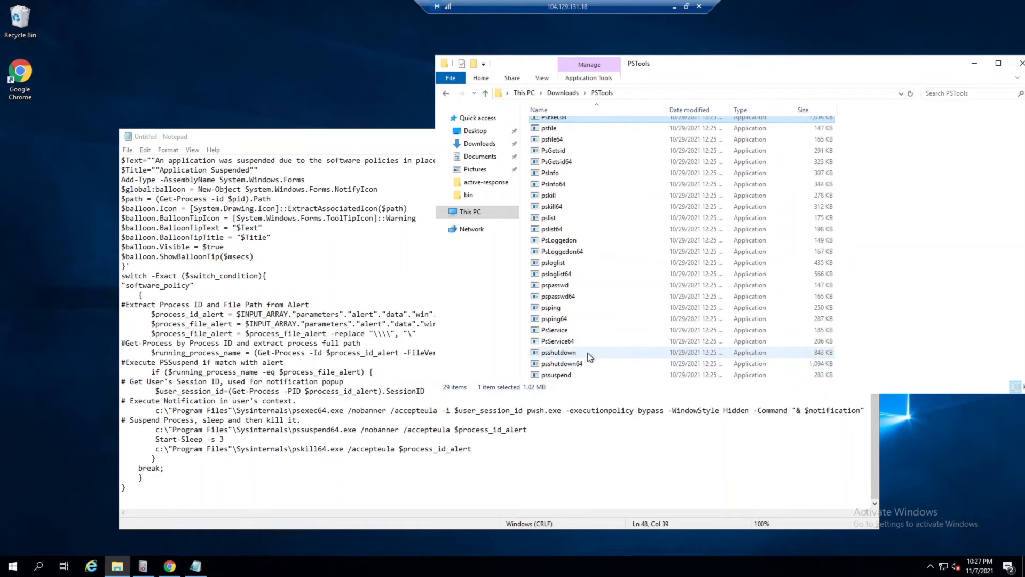
left_click(578, 372)
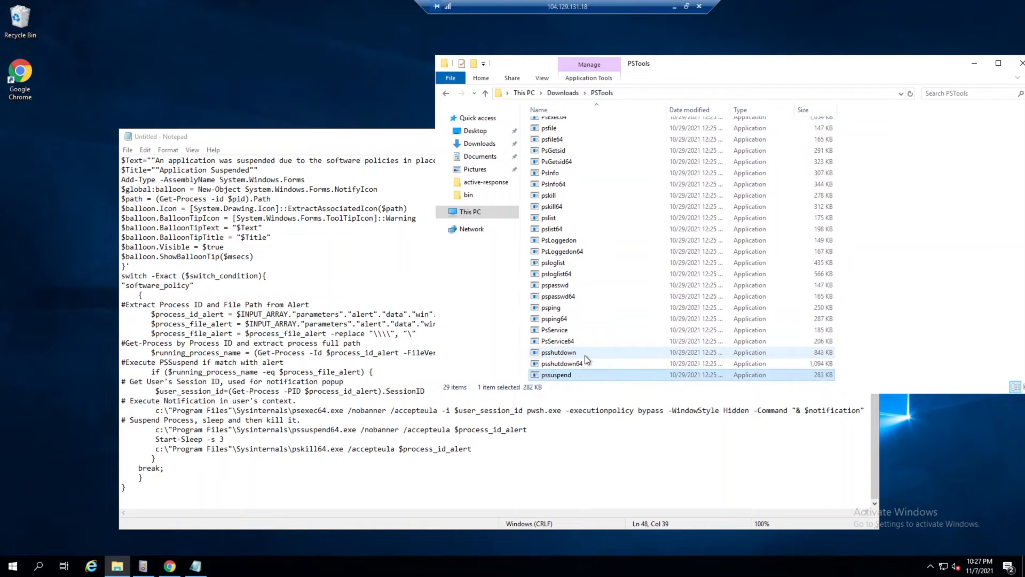
scroll(585, 354, "down", 1)
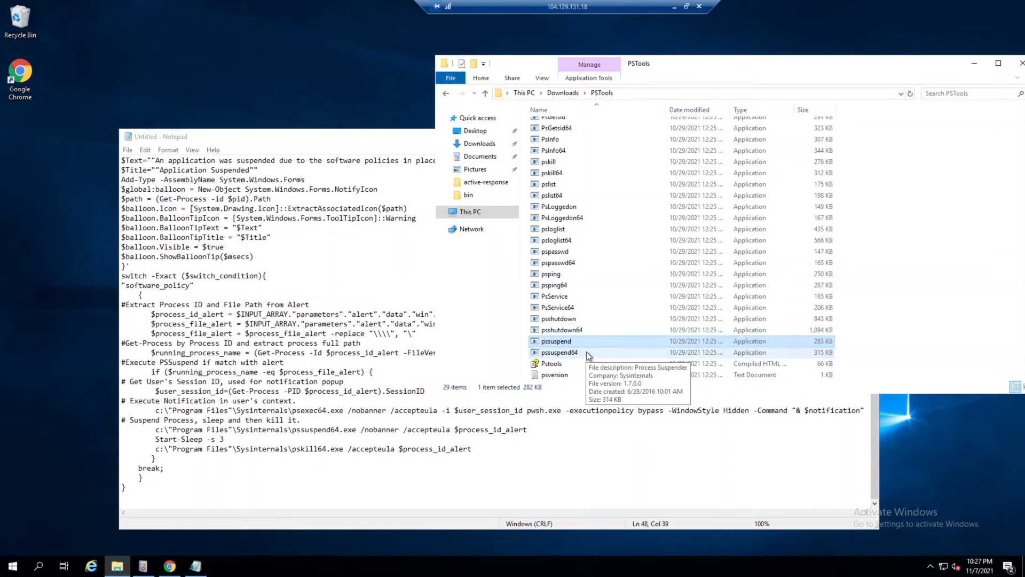
left_click(568, 172)
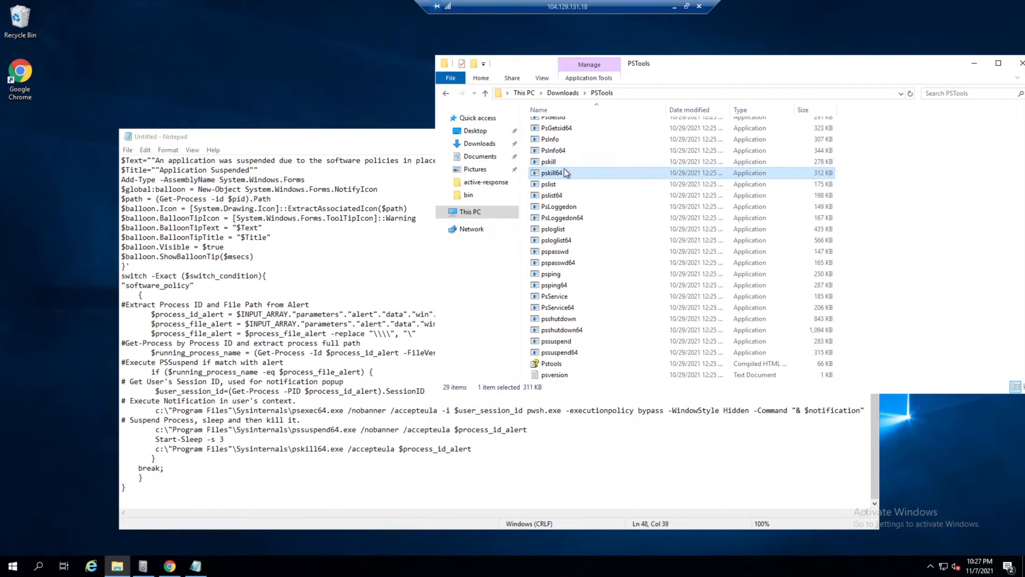
- Reopen the PSTools folder in Downloads and copy its full path
left_click(646, 92)
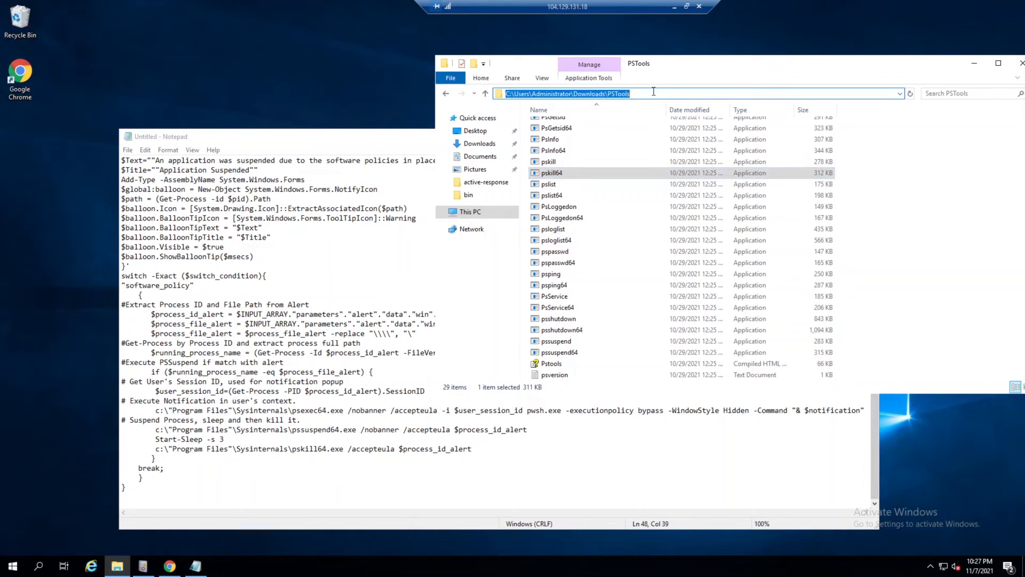
key("ctrl+v")
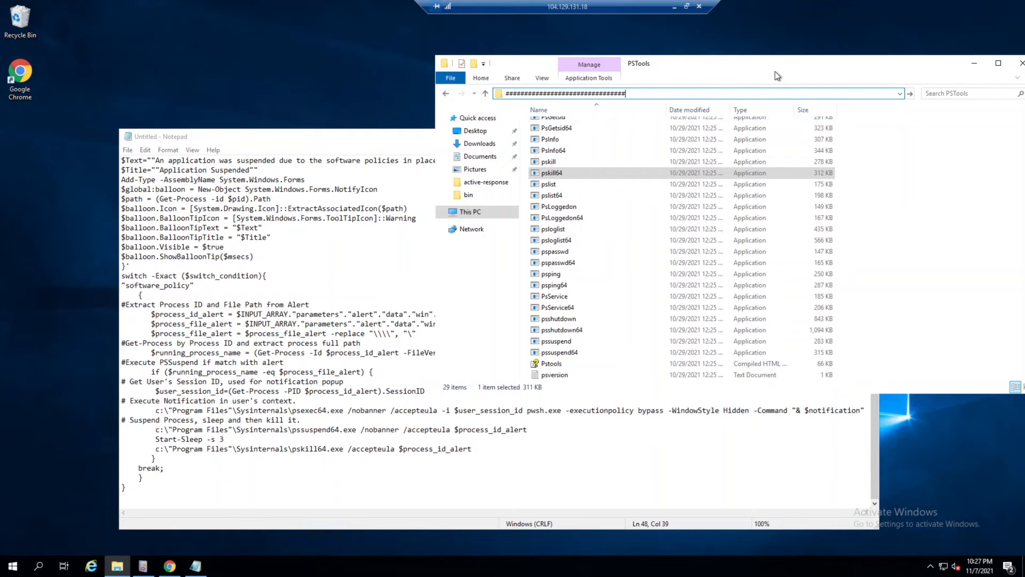
left_click(489, 195)
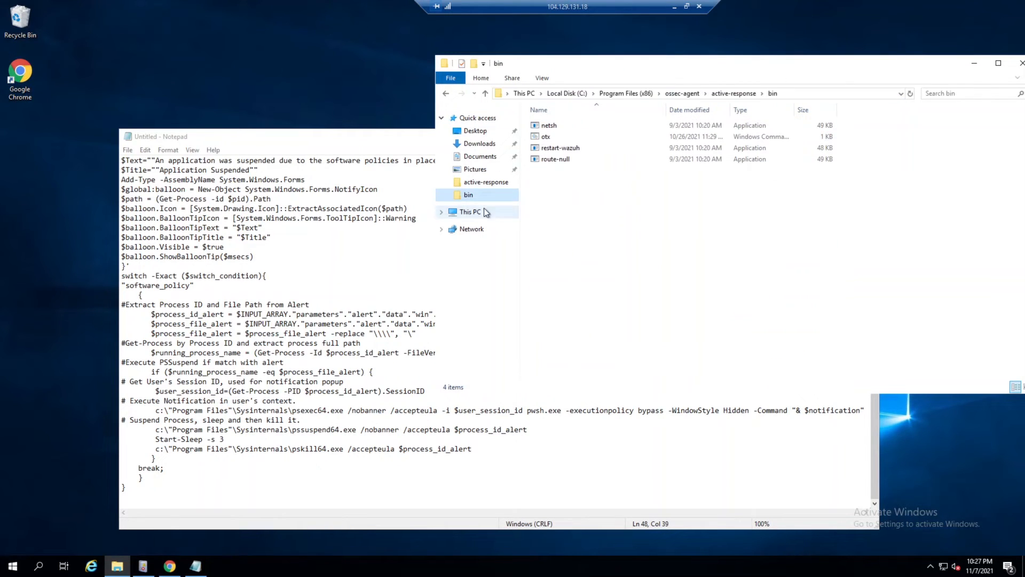
left_click(484, 144)
double_click(569, 137)
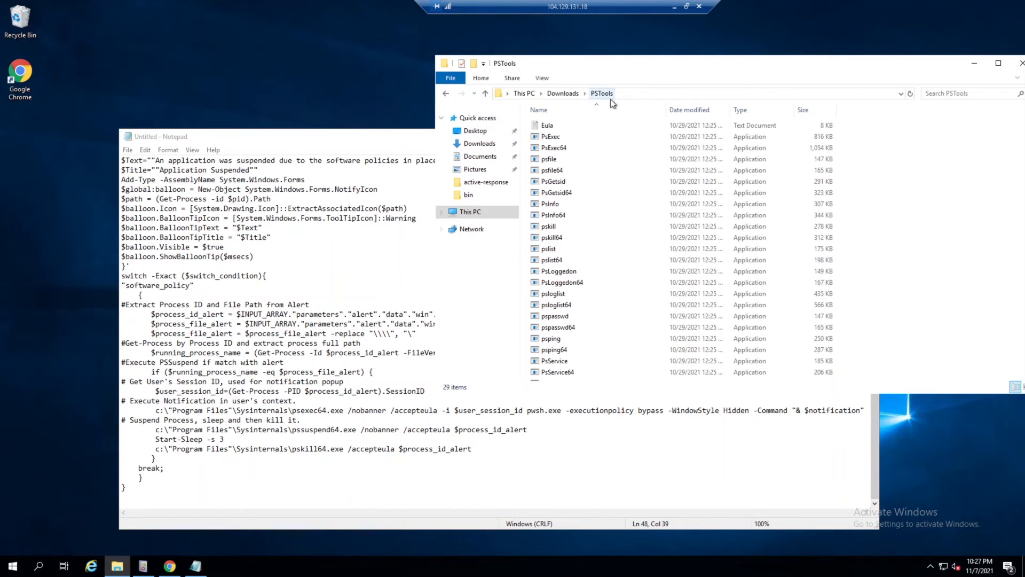
left_click(639, 94)
key("ctrl+c")
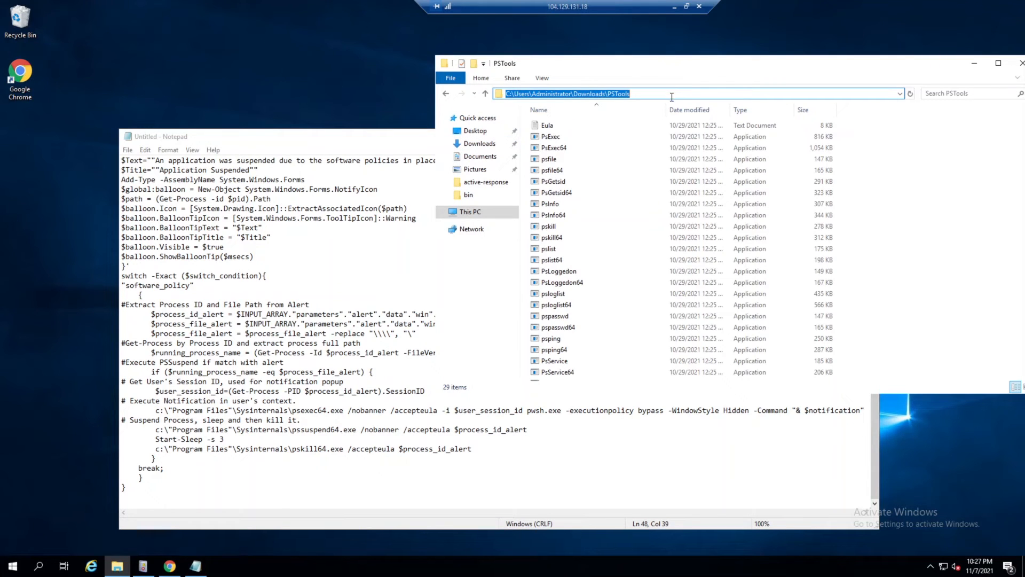
- Replace the script's Sysinternals path before psexec64.exe, pssuspend64.exe and pskill64.exe with C:\Users\Administrator\Downloads\PSTools\
left_click(264, 437)
left_click_drag(292, 412, 155, 413)
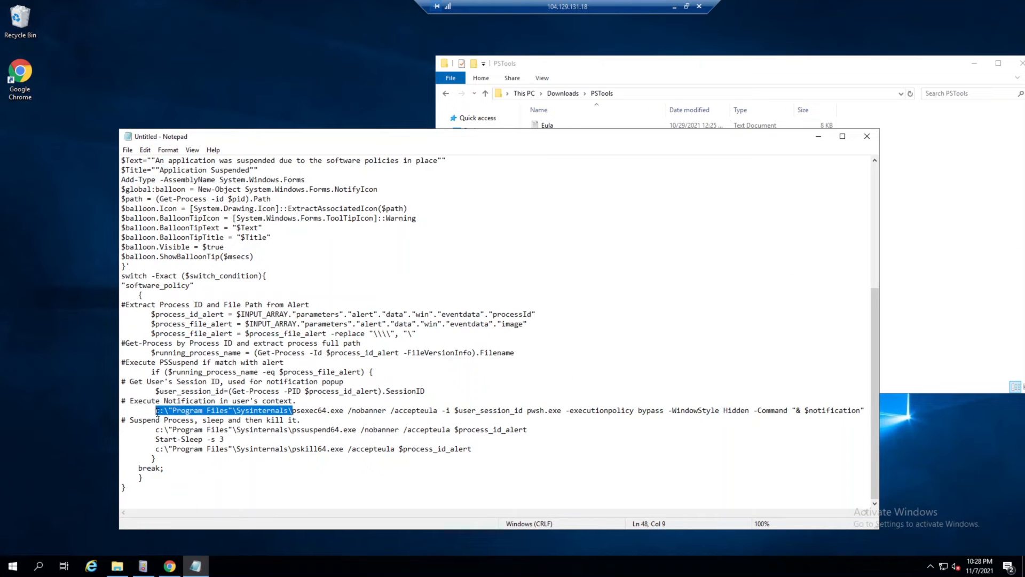
key("ctrl+v")
left_click_drag(294, 431, 156, 431)
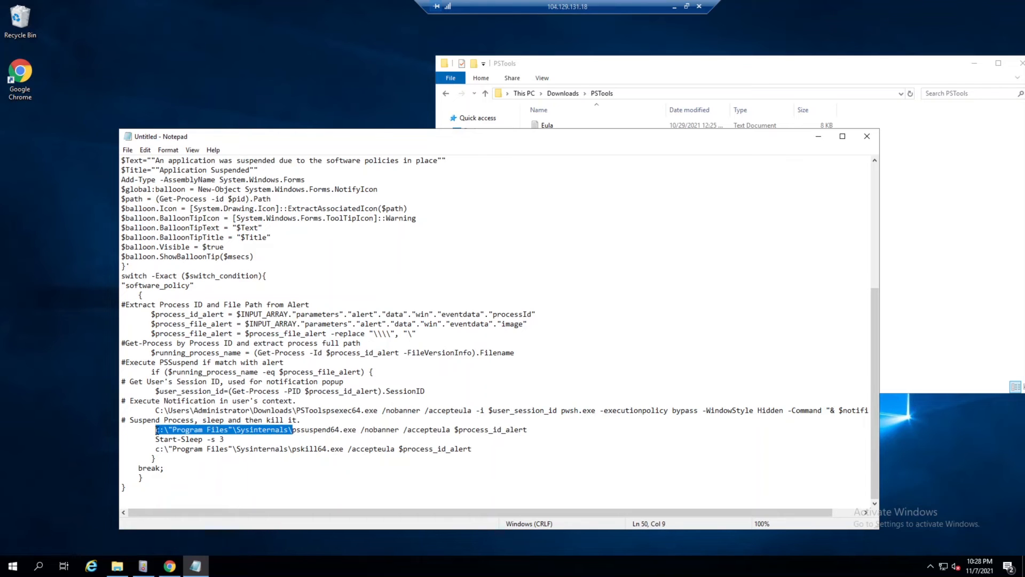
key("ctrl+v")
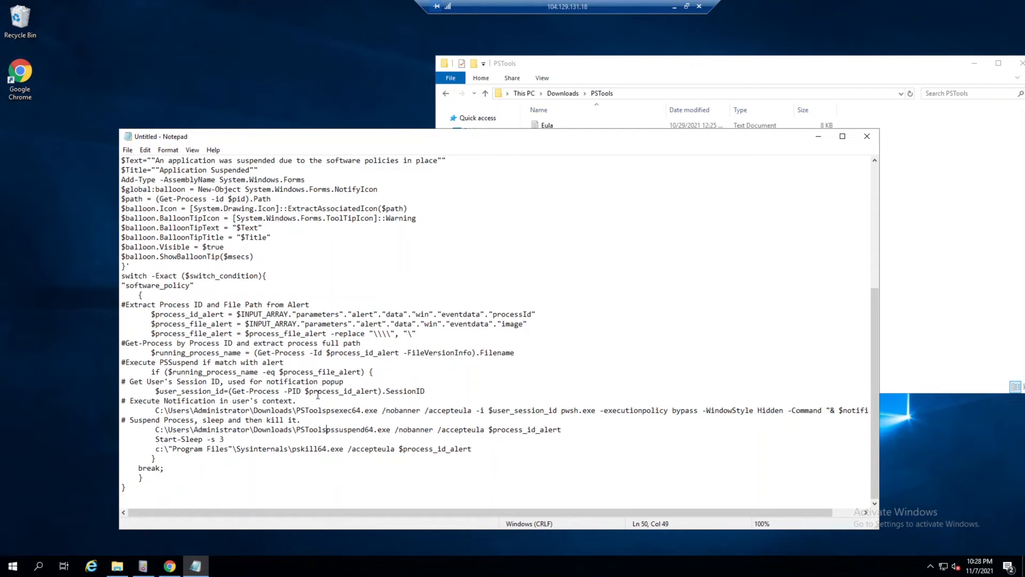
type("\\")
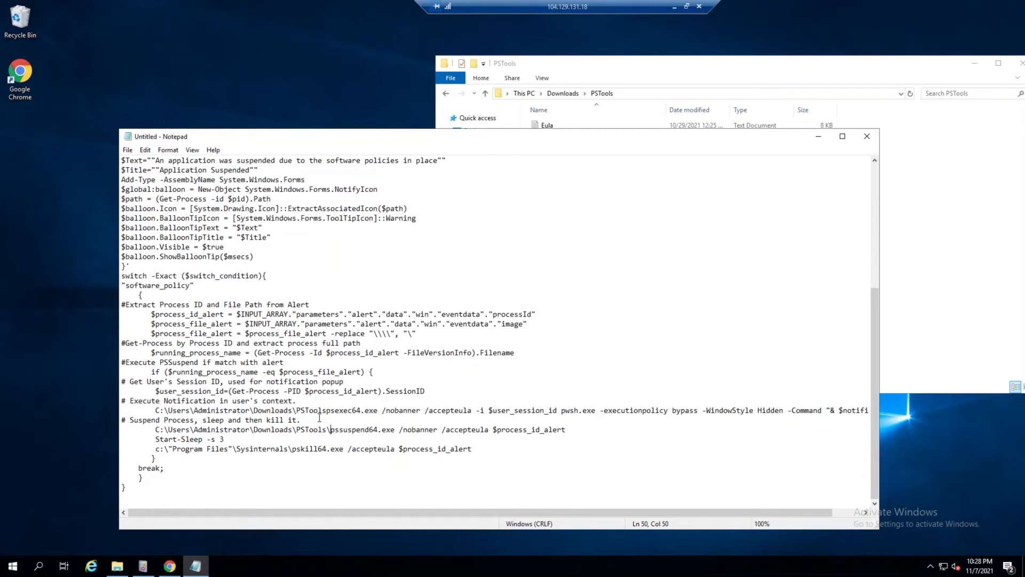
left_click(328, 409)
type("\\")
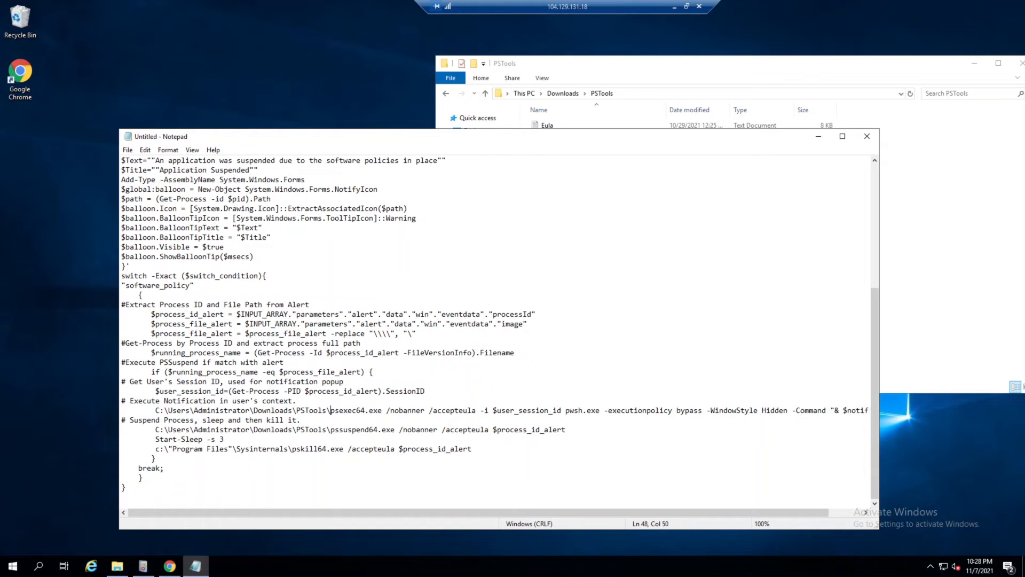
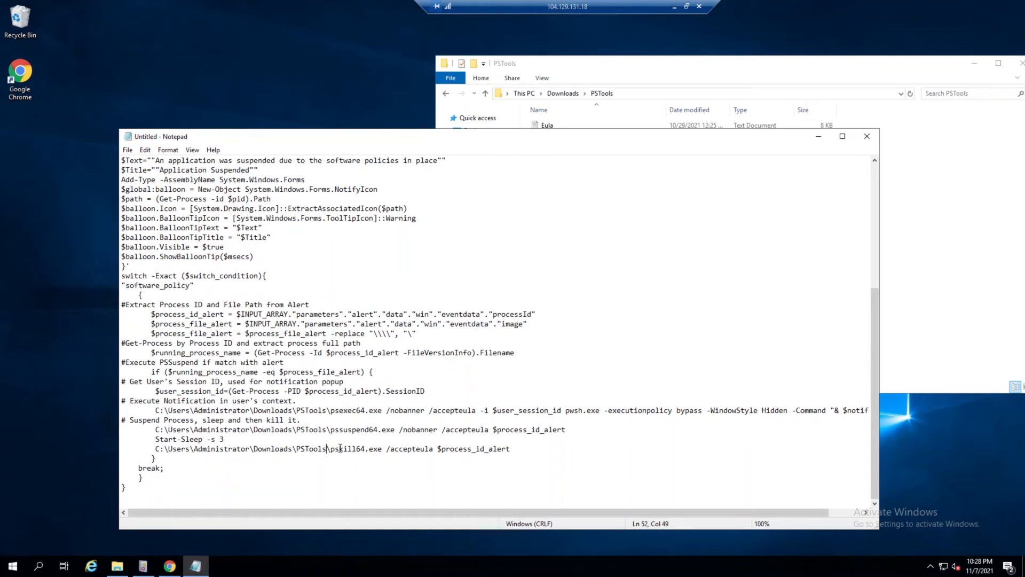
left_click_drag(331, 449, 151, 450)
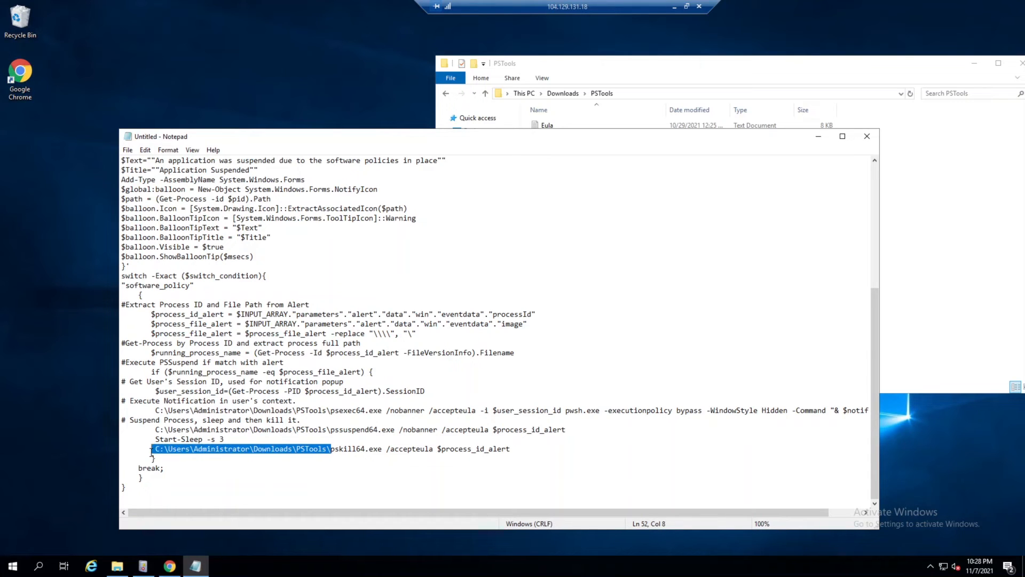
- Start saving the script as a new file, and copy the file name pssuspend.ps1 from the GitHub README
left_click(128, 150)
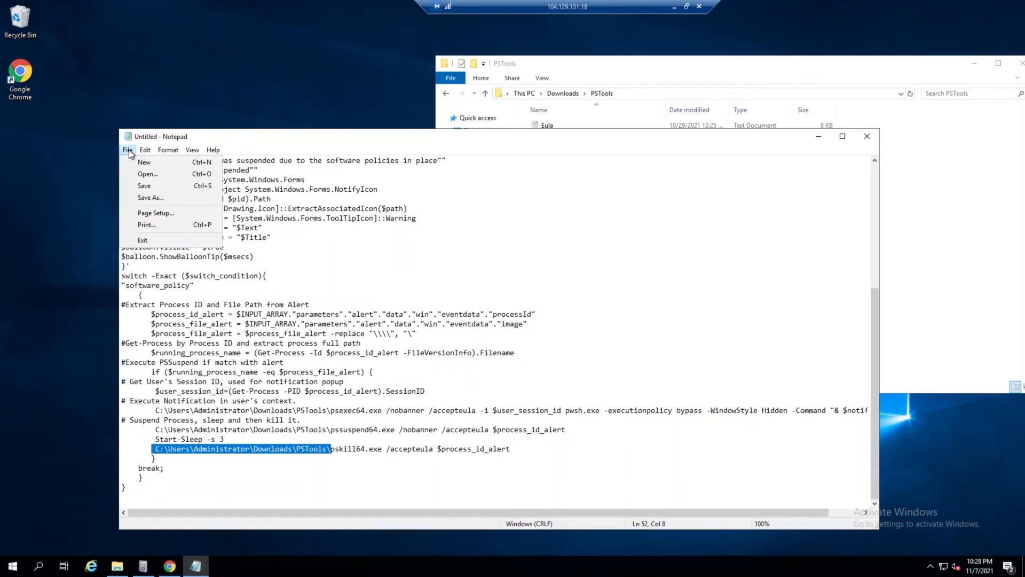
left_click(153, 200)
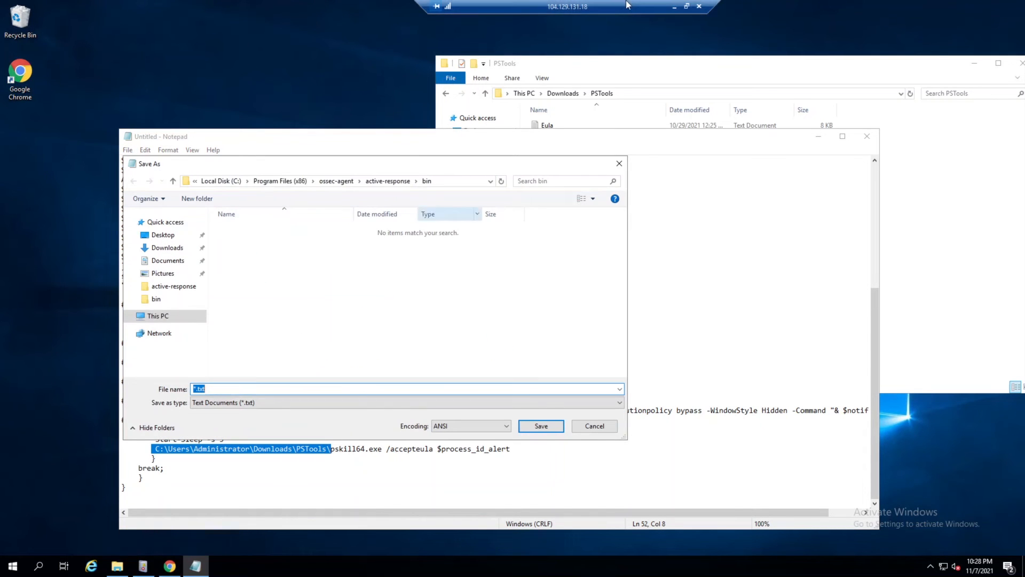
left_click(674, 6)
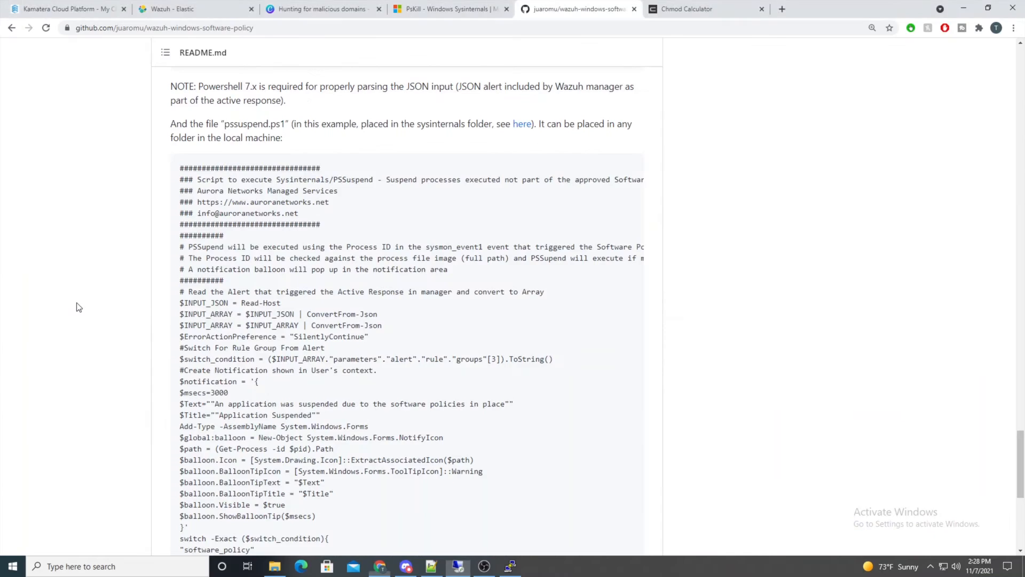
scroll(497, 203, "up", 2)
left_click_drag(226, 232, 286, 235)
right_click(287, 235)
left_click(291, 238)
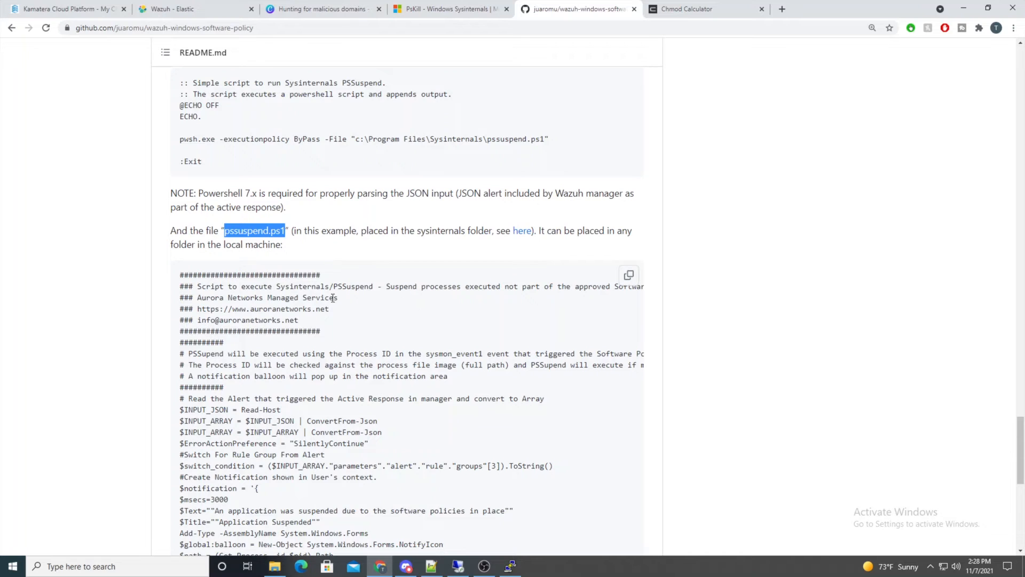
- Save the script in the remote machine's Downloads folder as pssuspend.ps1 with the All Files type
left_click(460, 568)
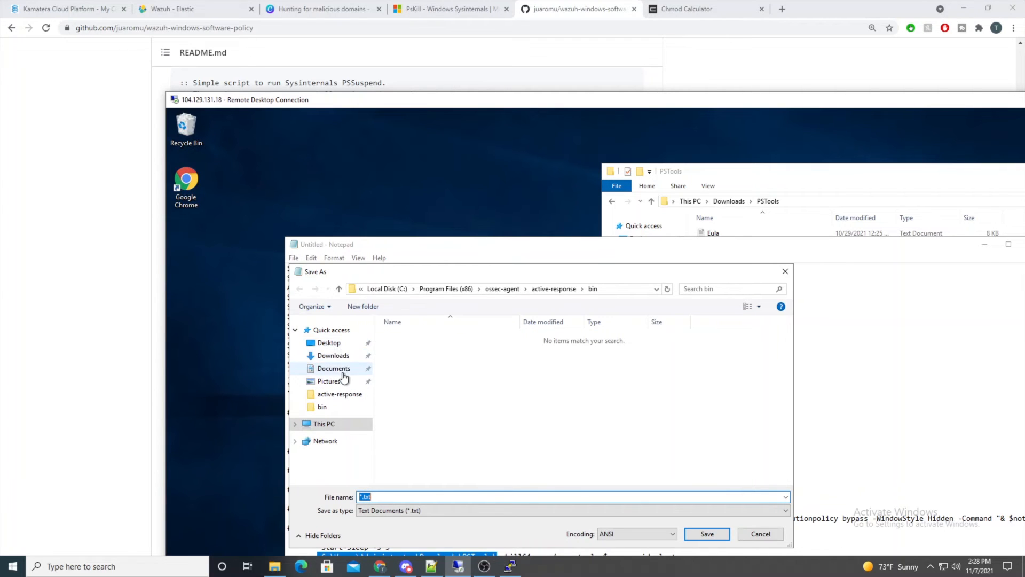
left_click(333, 356)
left_click(389, 498)
left_click(393, 510)
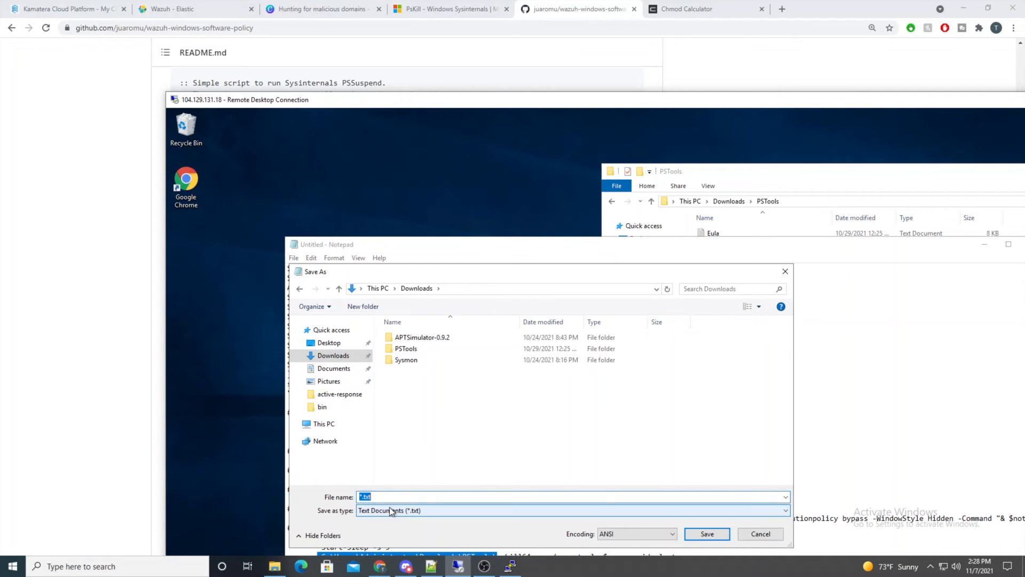
left_click(394, 522)
left_click(383, 499)
key("ctrl+v")
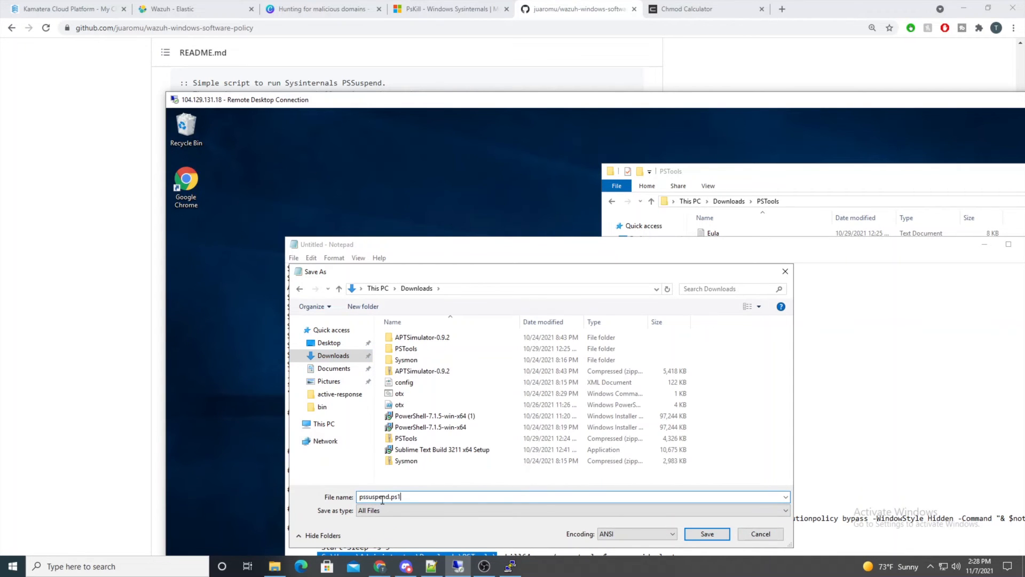
left_click(708, 534)
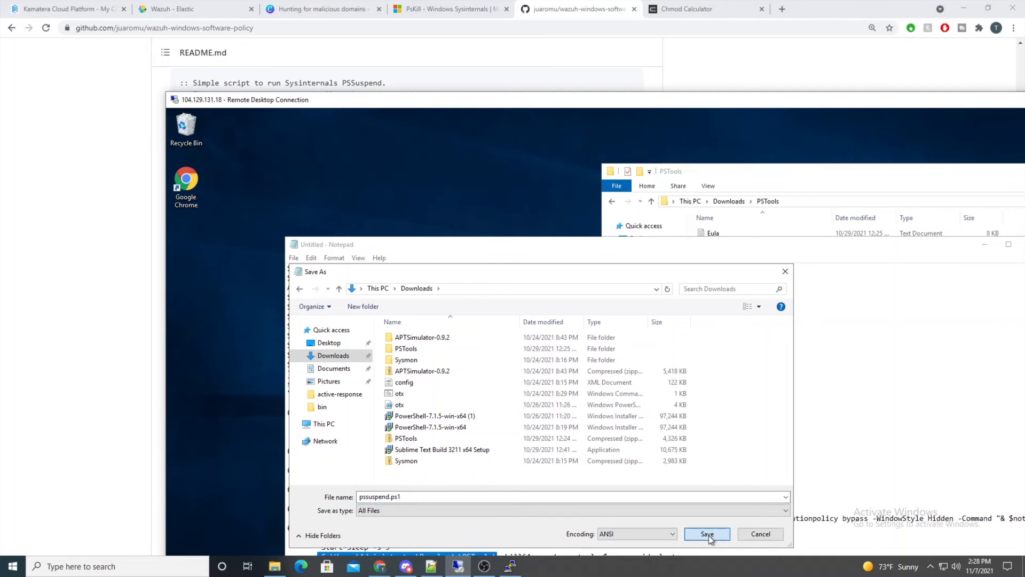
left_click_drag(272, 100, 171, 54)
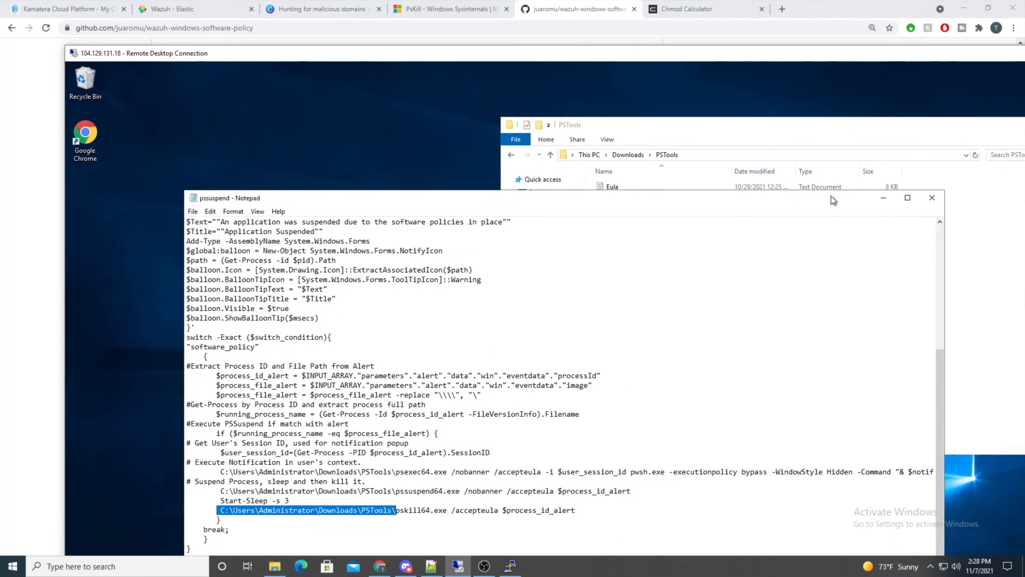
- Close the saved script and open pssuspend from the Downloads folder for editing to check it, then close the editor
left_click(931, 198)
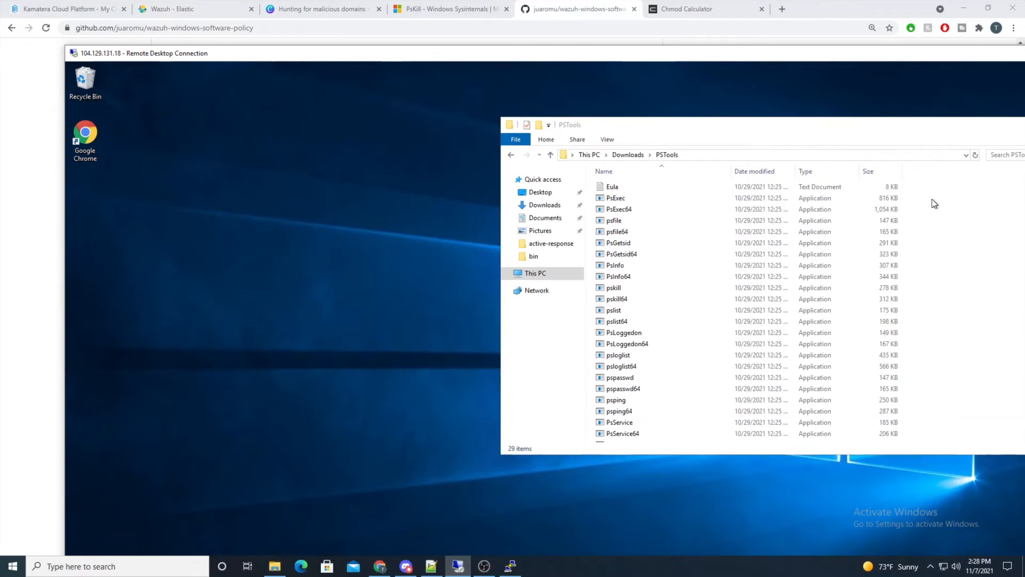
left_click(629, 155)
left_click(635, 289)
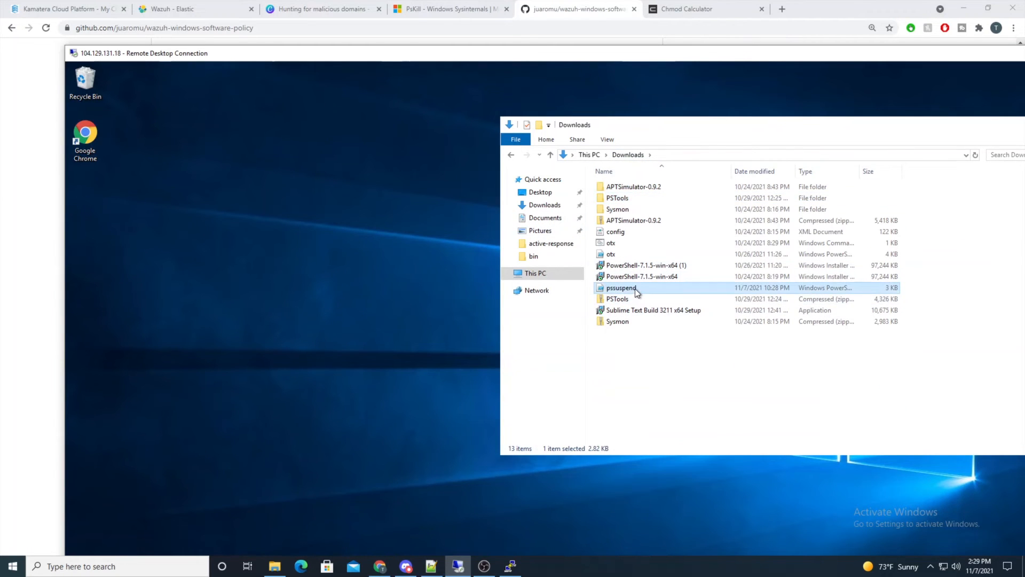
right_click(636, 288)
left_click(668, 322)
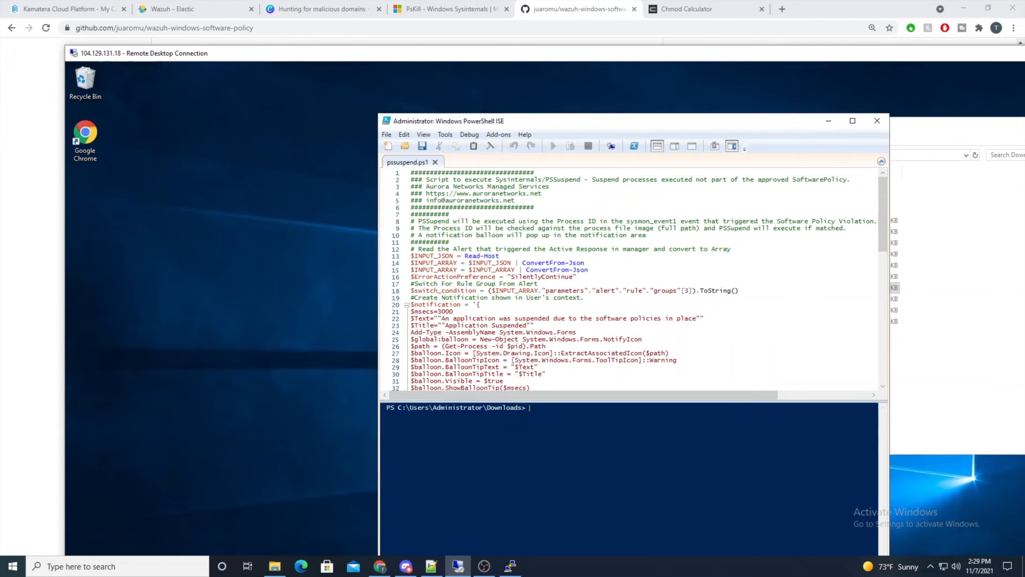
left_click(879, 123)
- Copy the pssuspend.cmd code block from the GitHub README and return to the remote desktop in full screen
left_click(62, 39)
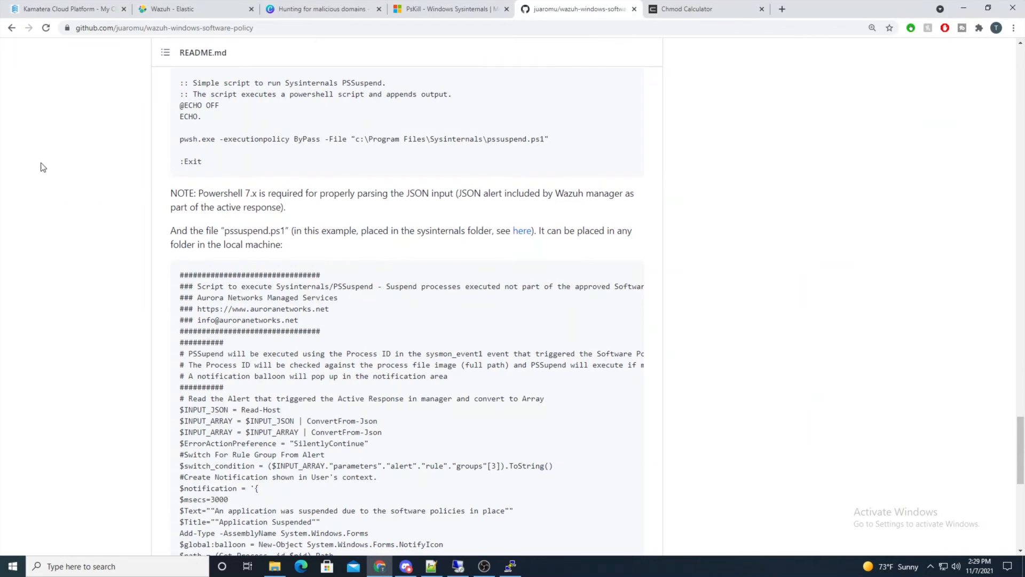
scroll(367, 331, "up", 3)
scroll(367, 335, "up", 1)
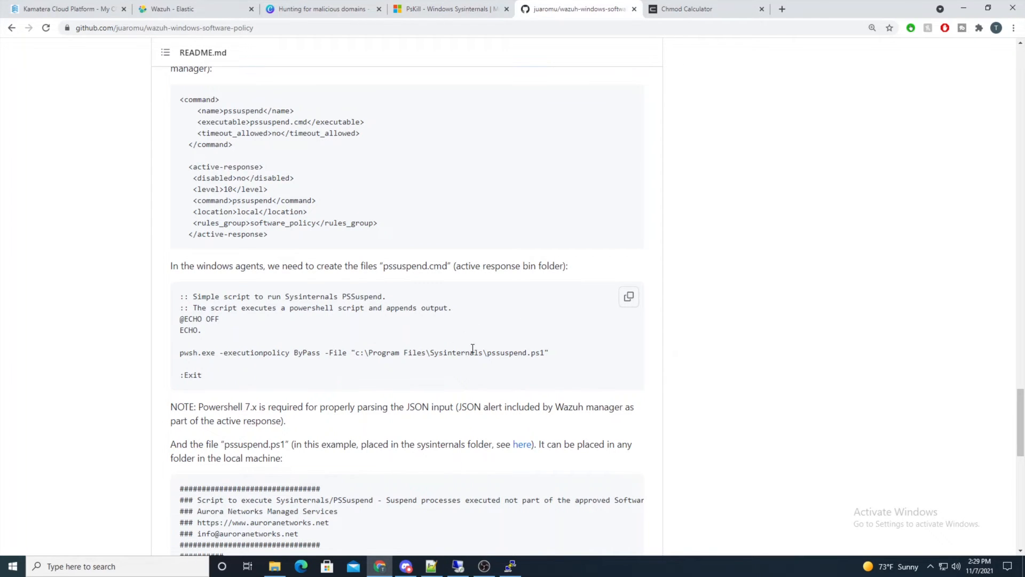
left_click_drag(484, 355, 546, 355)
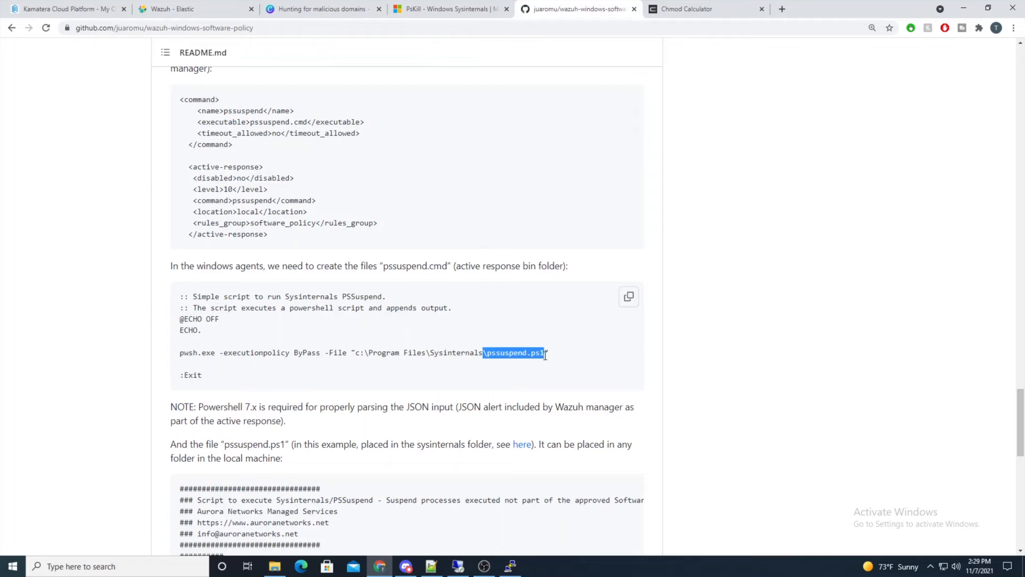
left_click(628, 299)
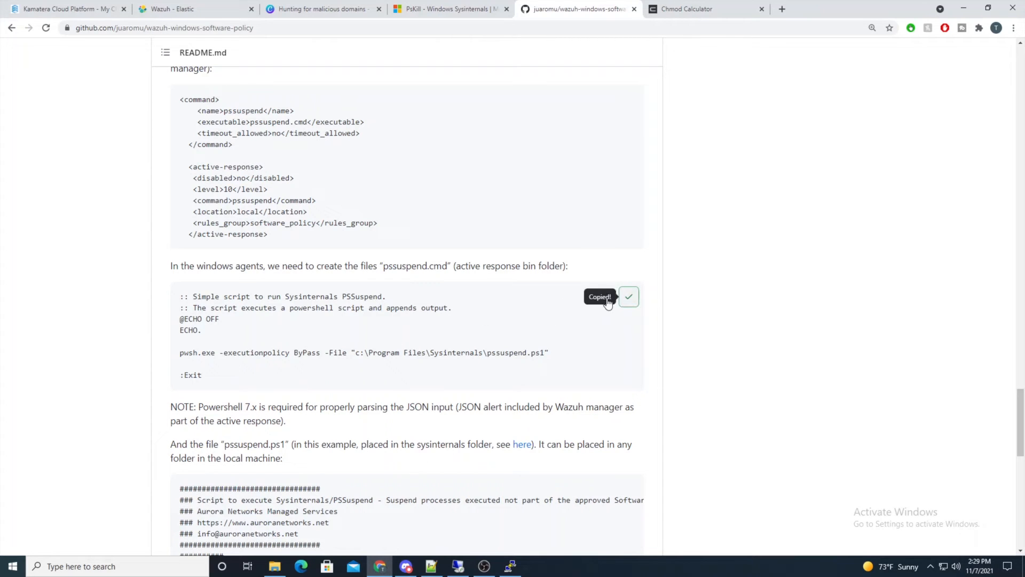
left_click(451, 565)
double_click(209, 56)
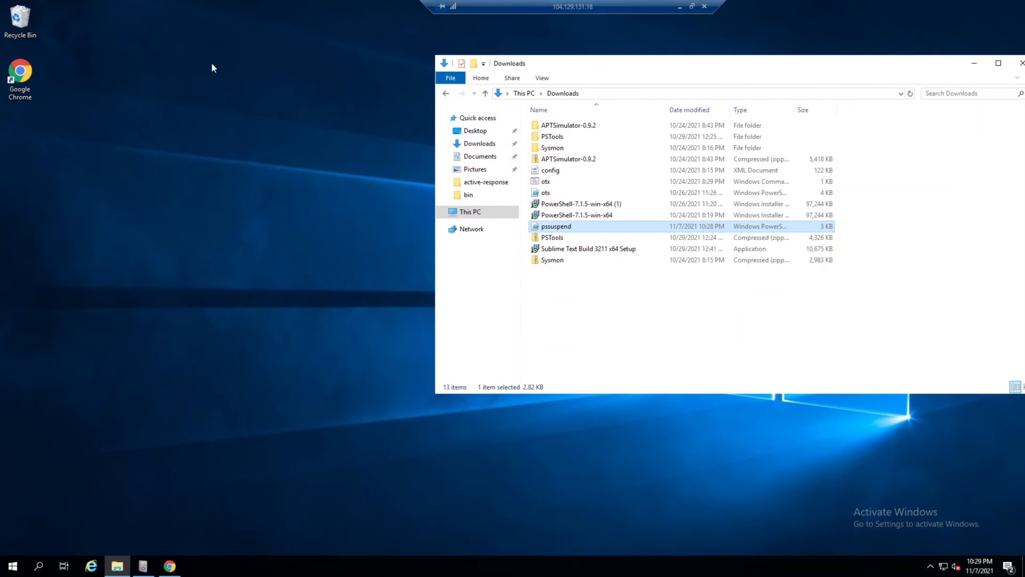
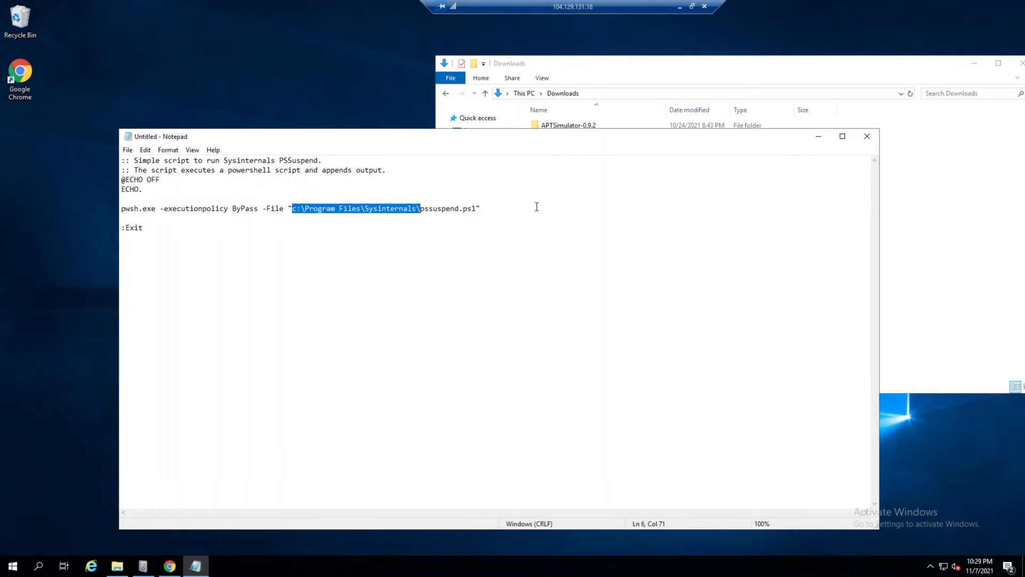
- Replace the Sysinternals path before pssuspend.ps1 in the batch script with C:\Users\Administrator\Downloads\
key("BackSpace")
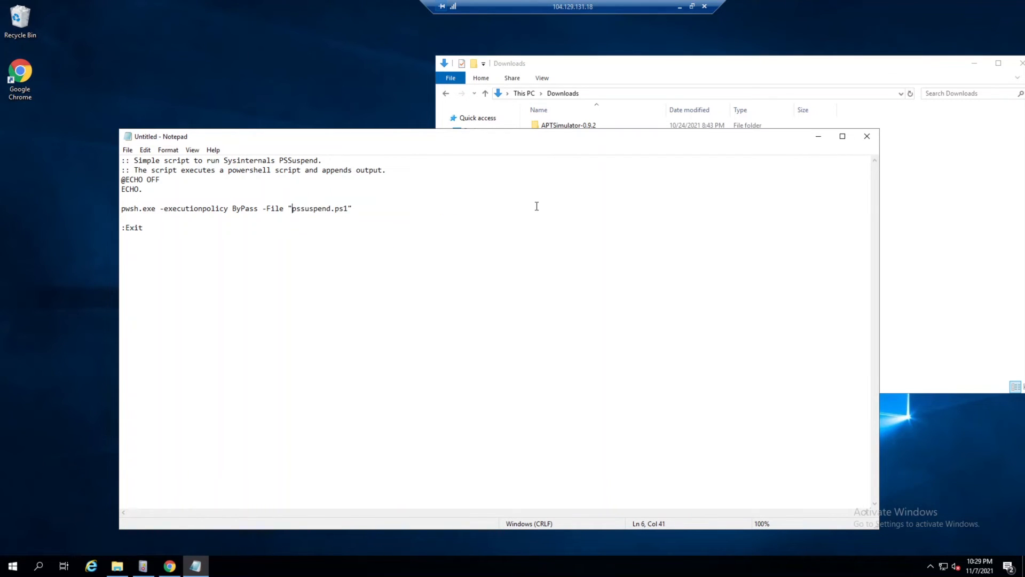
left_click(599, 92)
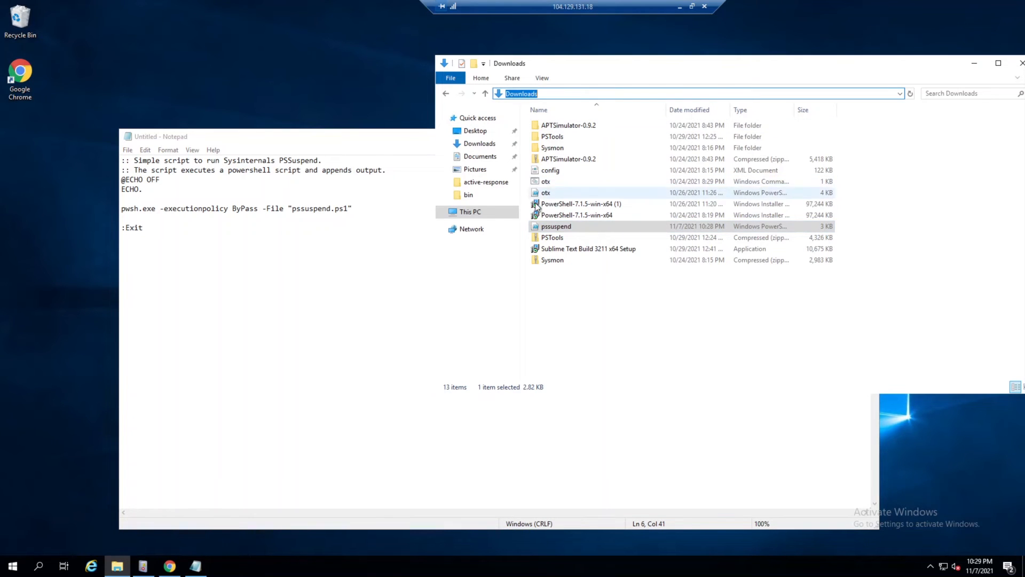
key("Return")
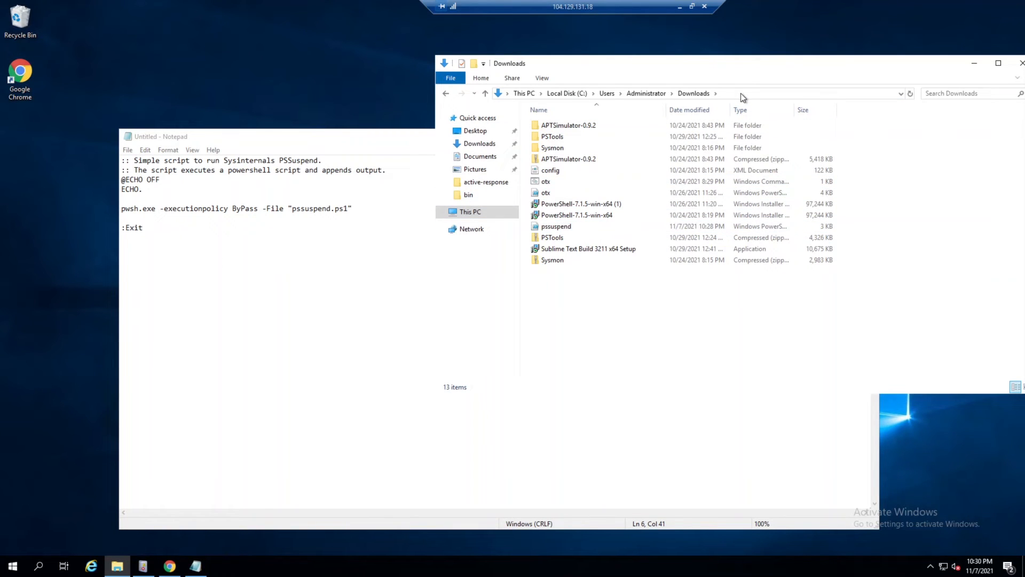
left_click(741, 94)
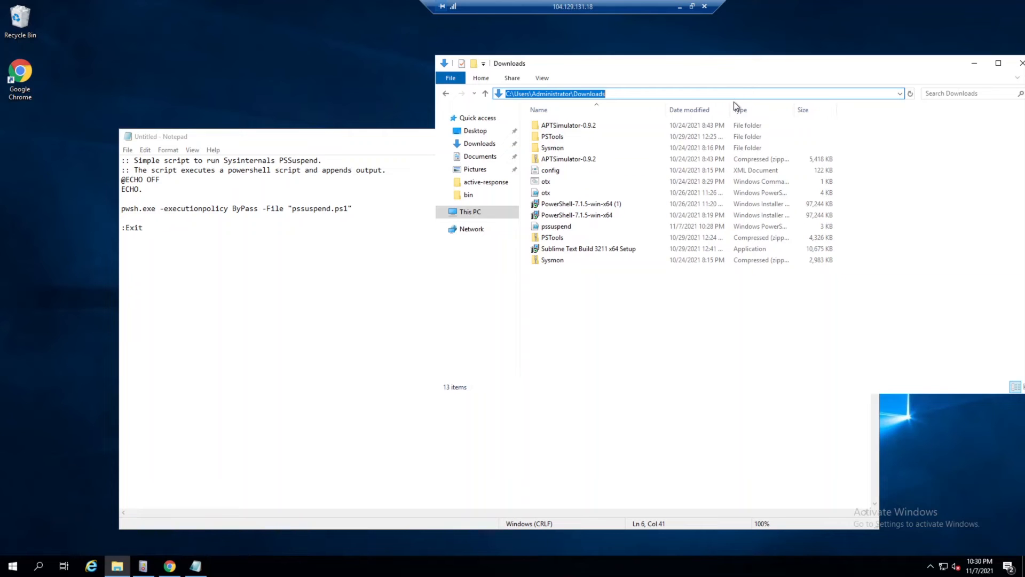
type("c")
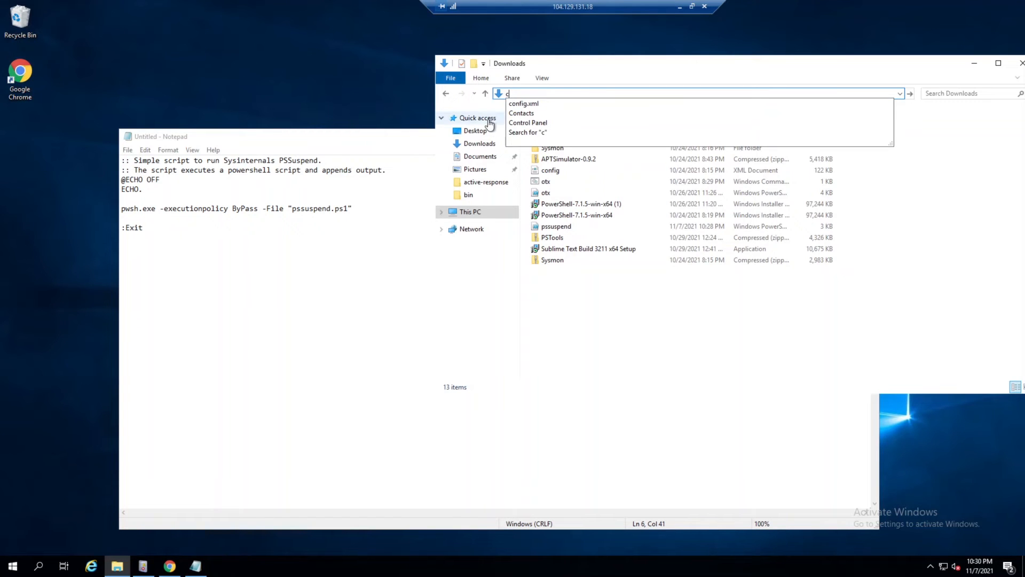
left_click(615, 203)
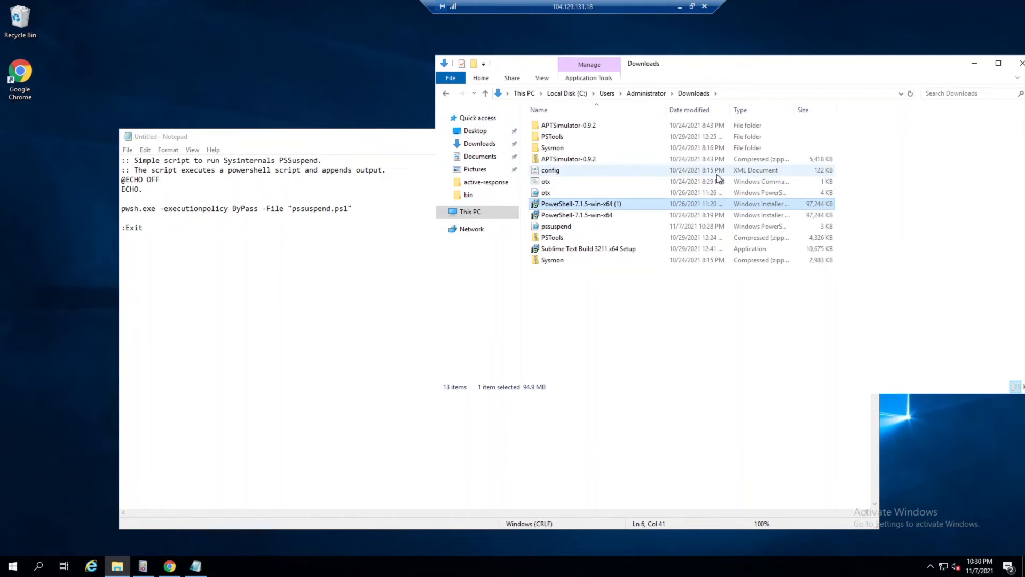
left_click(764, 94)
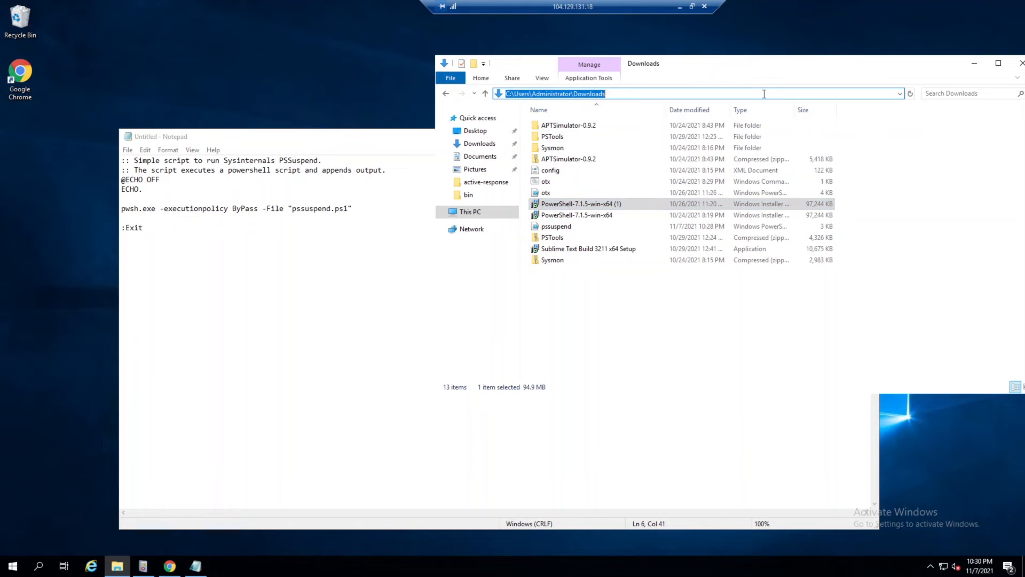
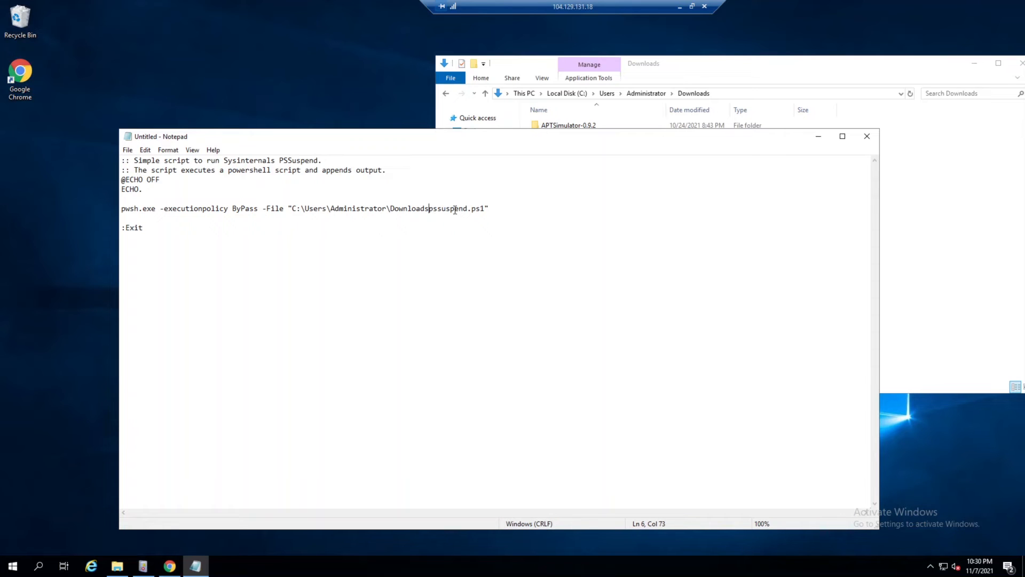
type("\\")
- Start saving the batch script in C:\Program Files (x86)\ossec-agent\active-response\bin with the All Files type
left_click(128, 150)
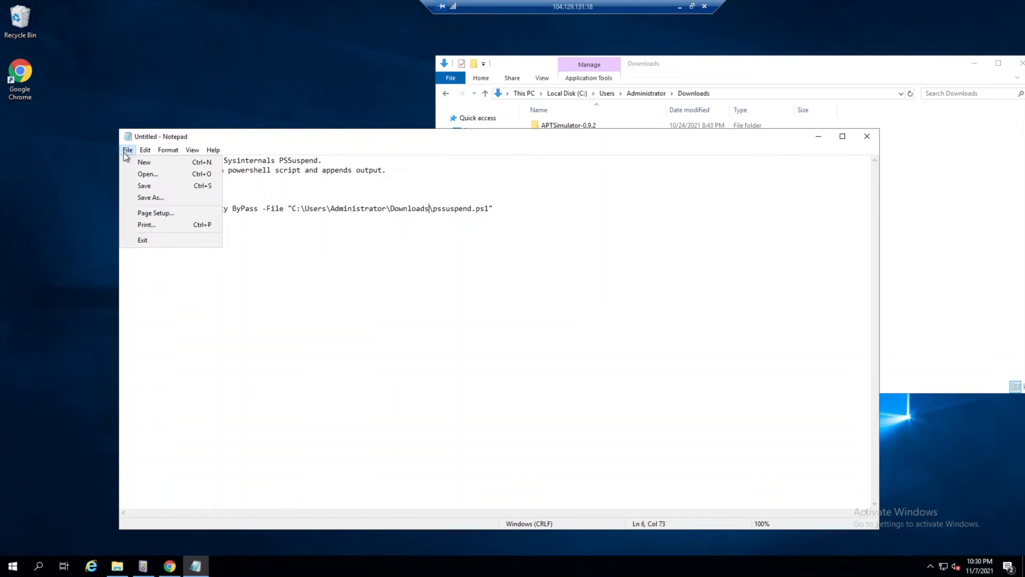
left_click(143, 198)
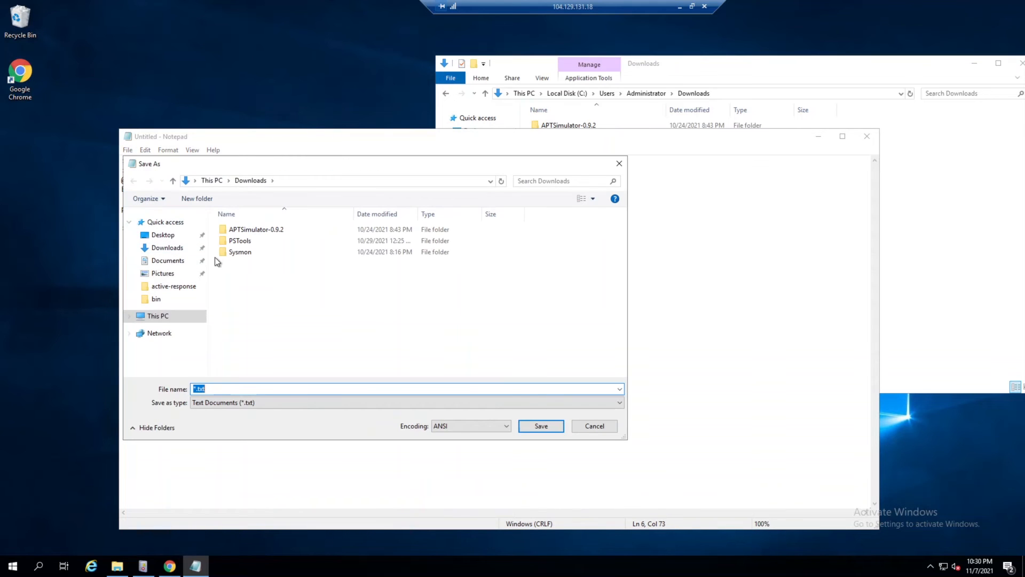
left_click(155, 317)
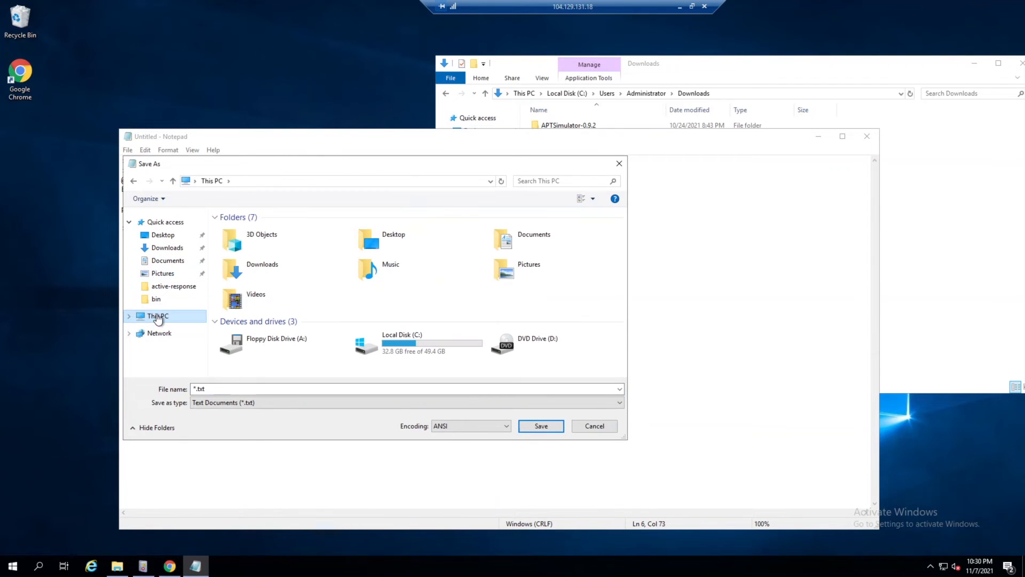
double_click(395, 347)
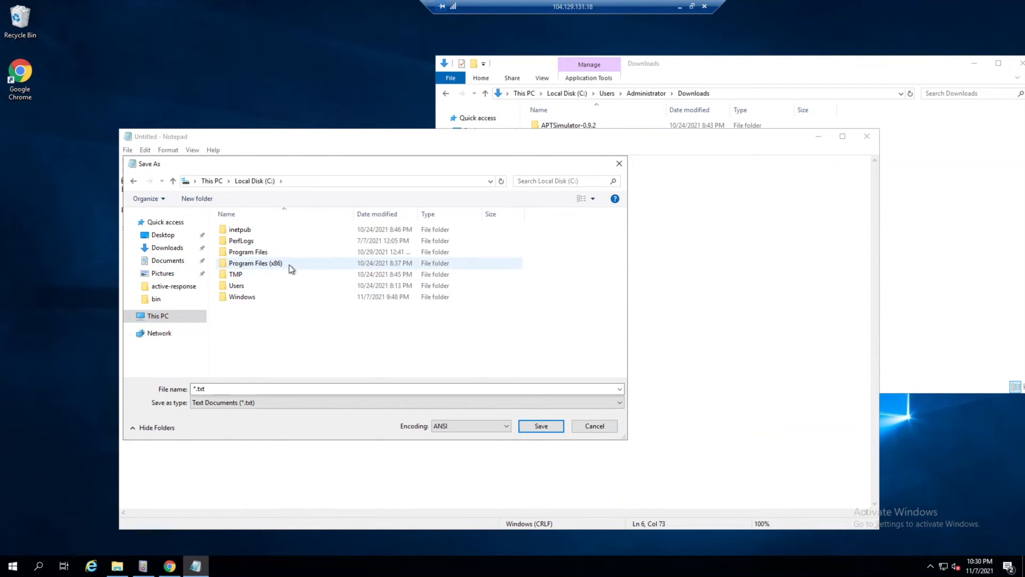
double_click(289, 265)
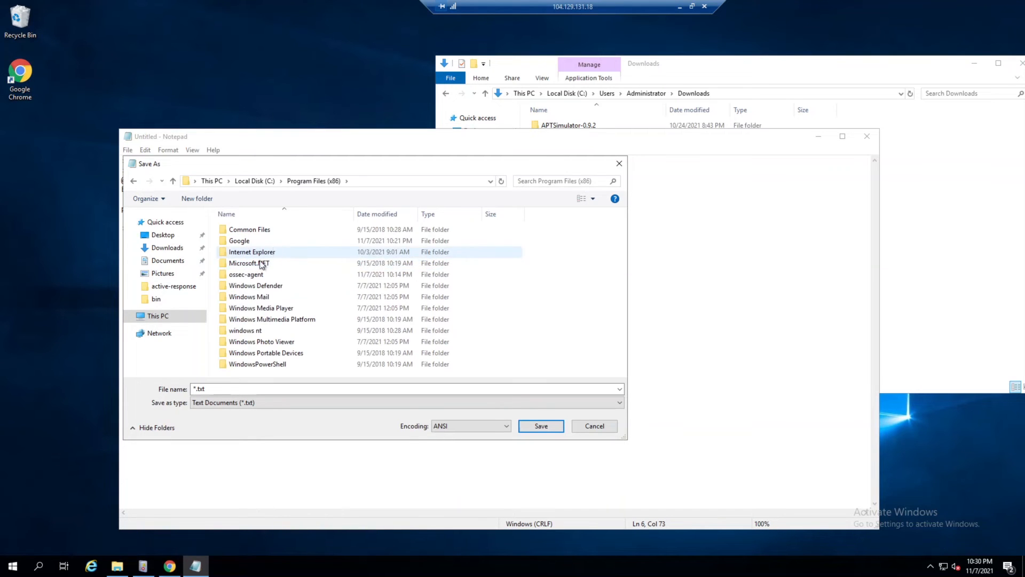
double_click(264, 276)
left_click(262, 232)
double_click(261, 232)
double_click(258, 232)
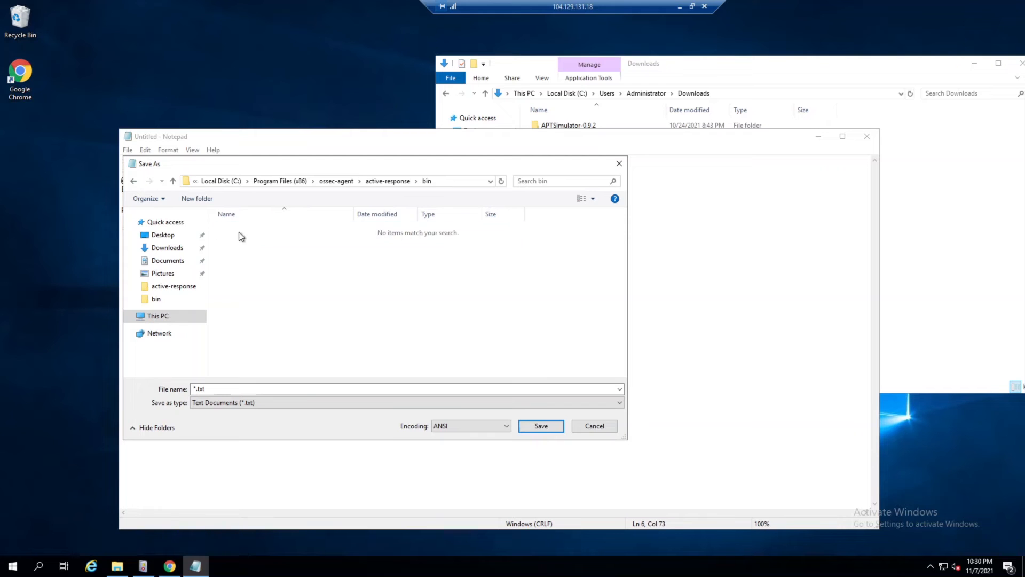
left_click(319, 403)
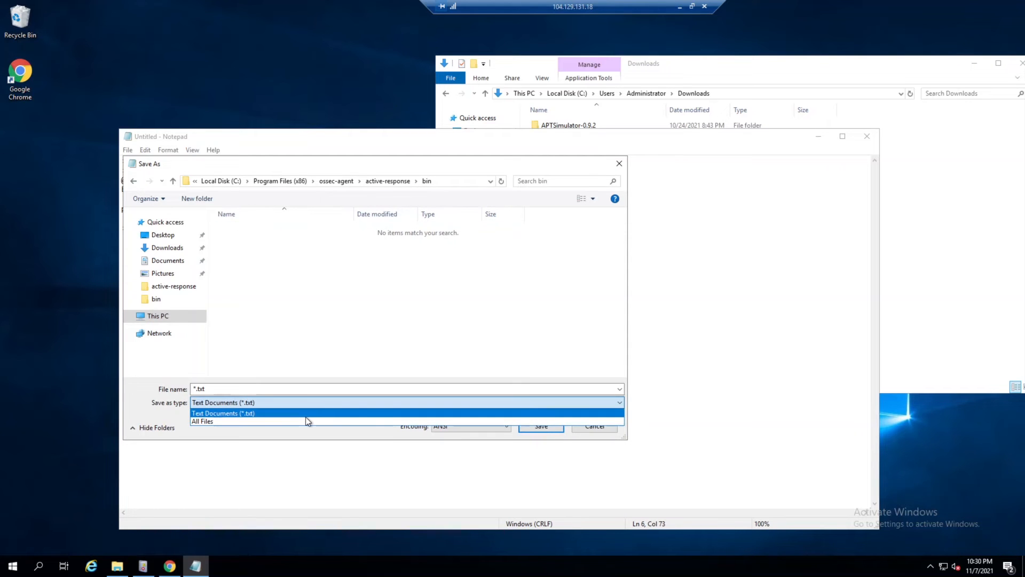
left_click(302, 424)
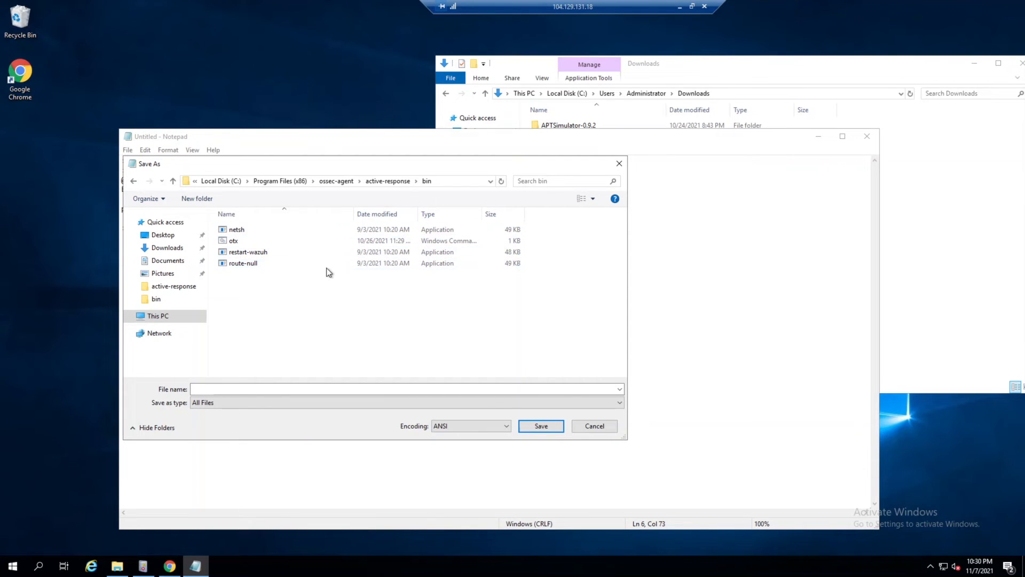
- Return to the GitHub README and copy the file name pssuspend.cmd
left_click(692, 6)
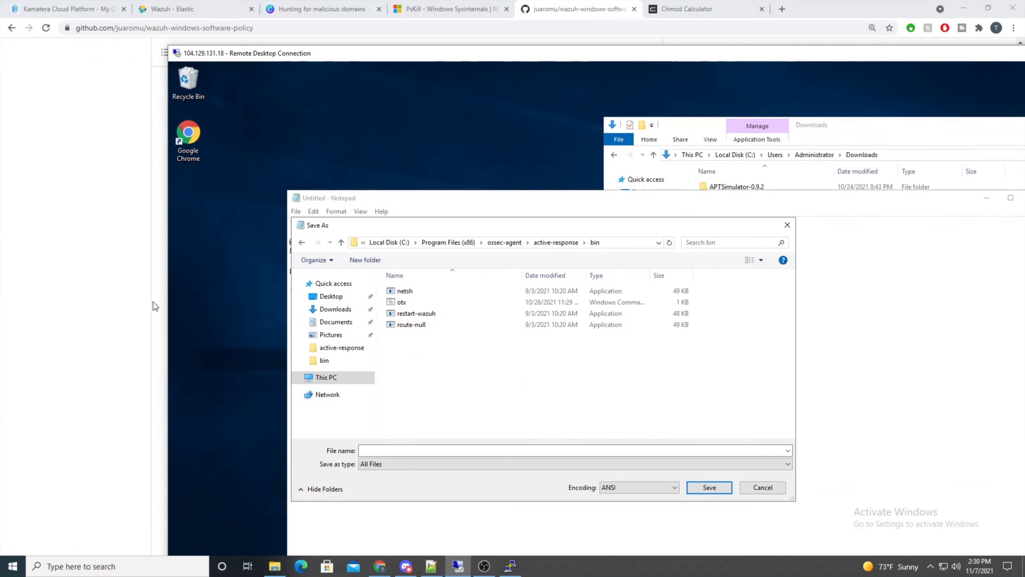
left_click(106, 297)
scroll(297, 252, "up", 1)
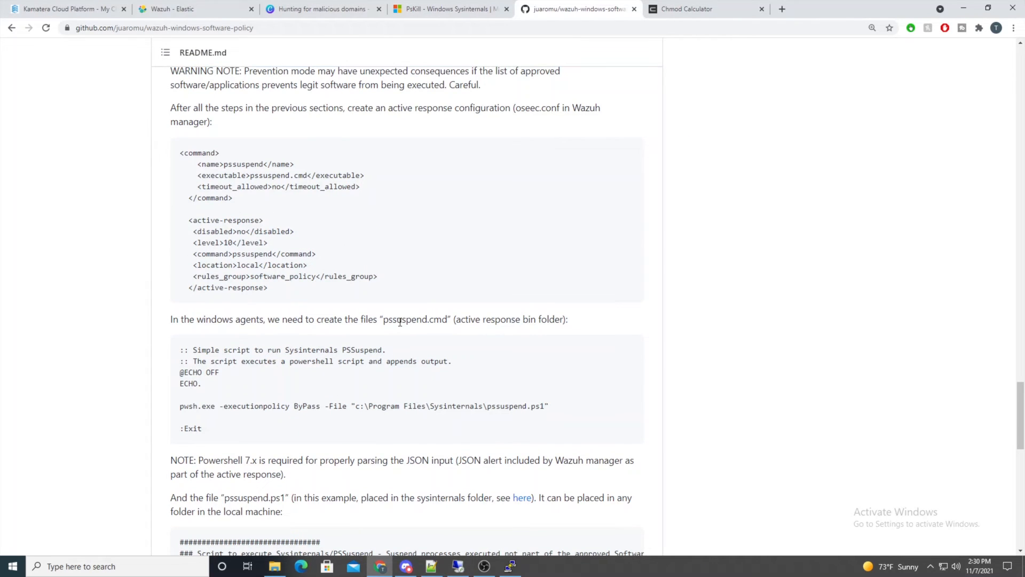
left_click_drag(386, 320, 448, 317)
key("ctrl+c")
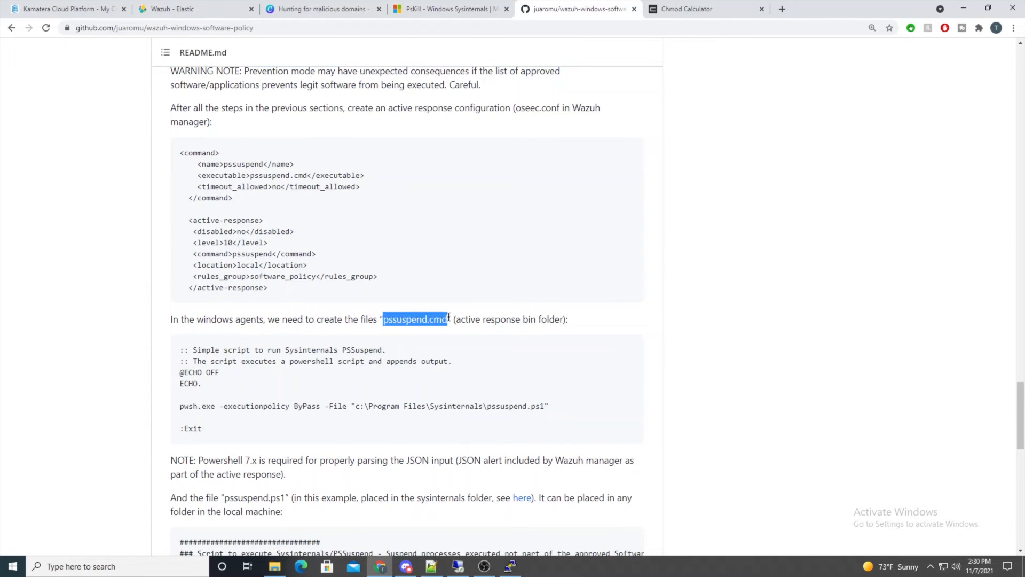
- Save the batch script on the remote machine as pssuspend.cmd and close it
left_click(457, 566)
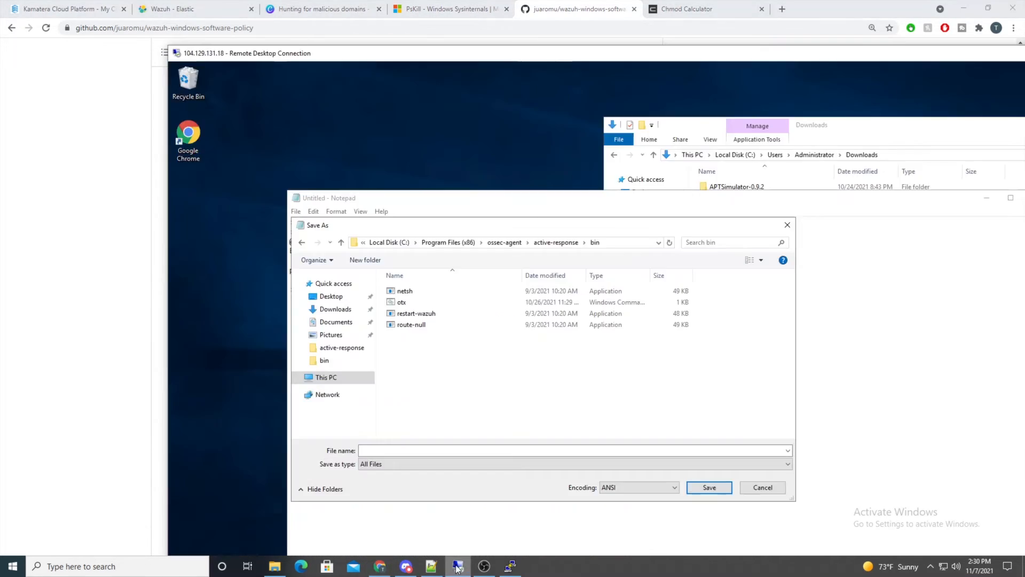
left_click(434, 450)
key("ctrl+v")
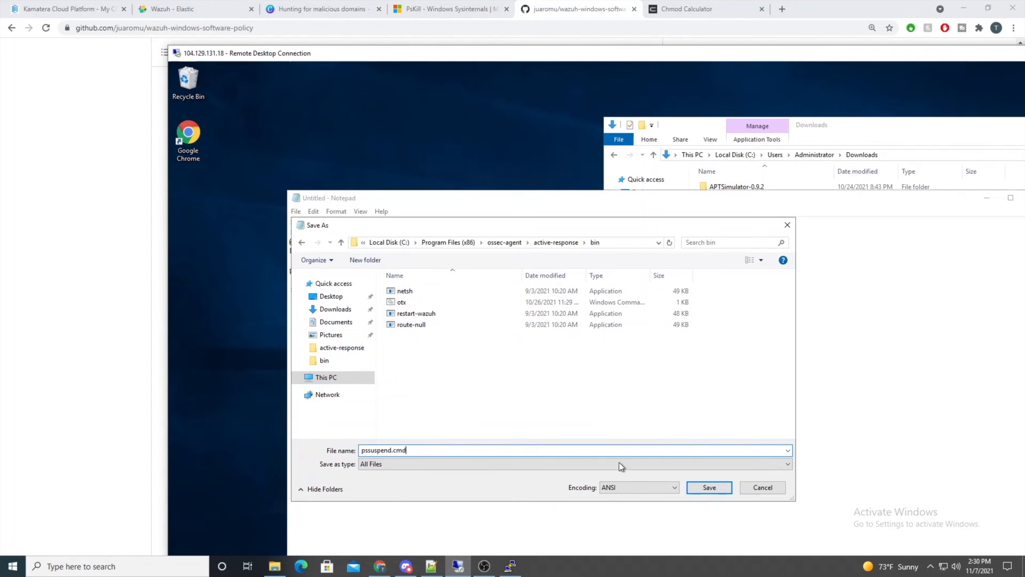
left_click(708, 488)
left_click_drag(397, 204, 278, 176)
left_click(914, 168)
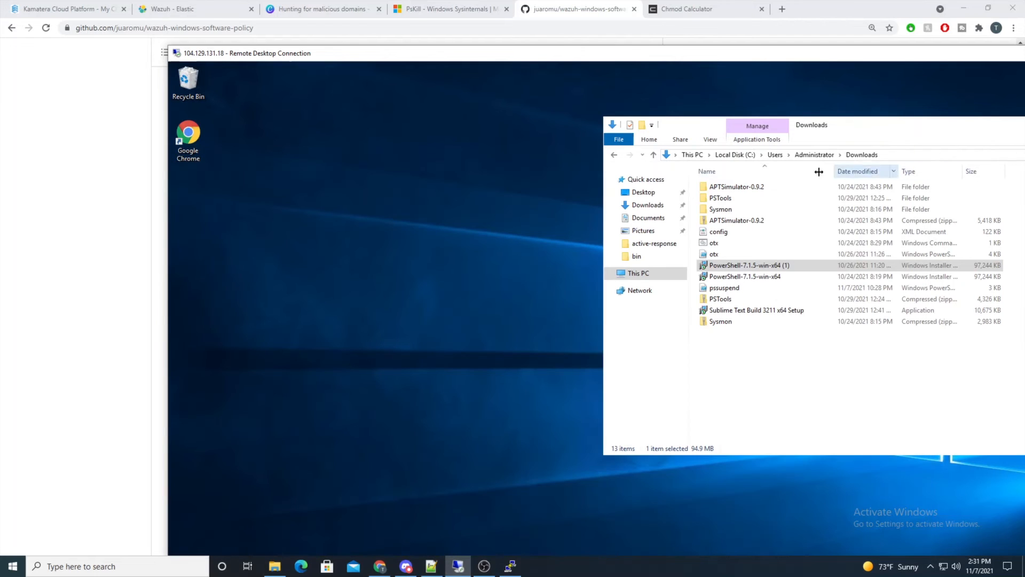
- Open the active-response bin folder and run the pssuspend command script as administrator
left_click(660, 245)
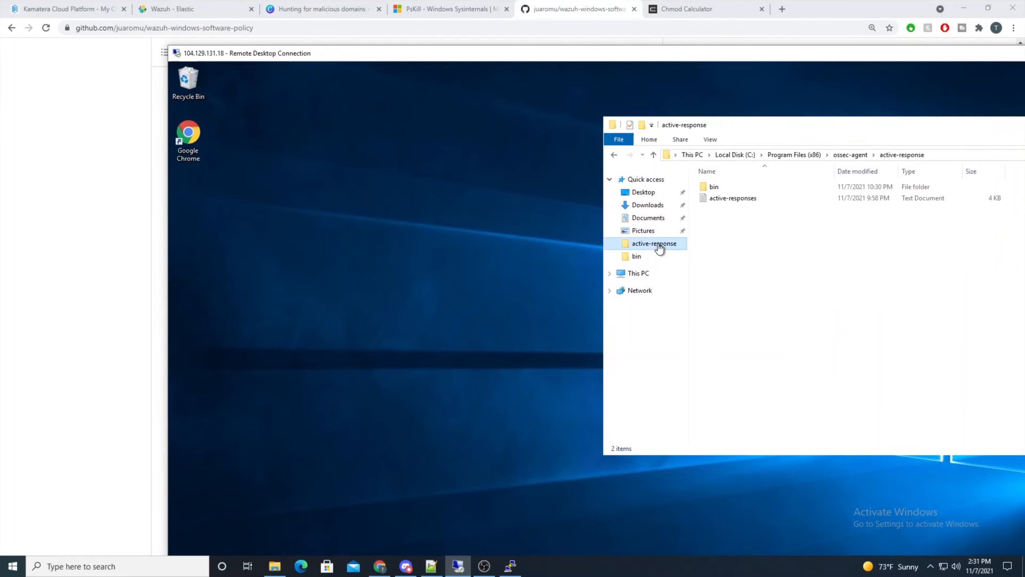
double_click(719, 187)
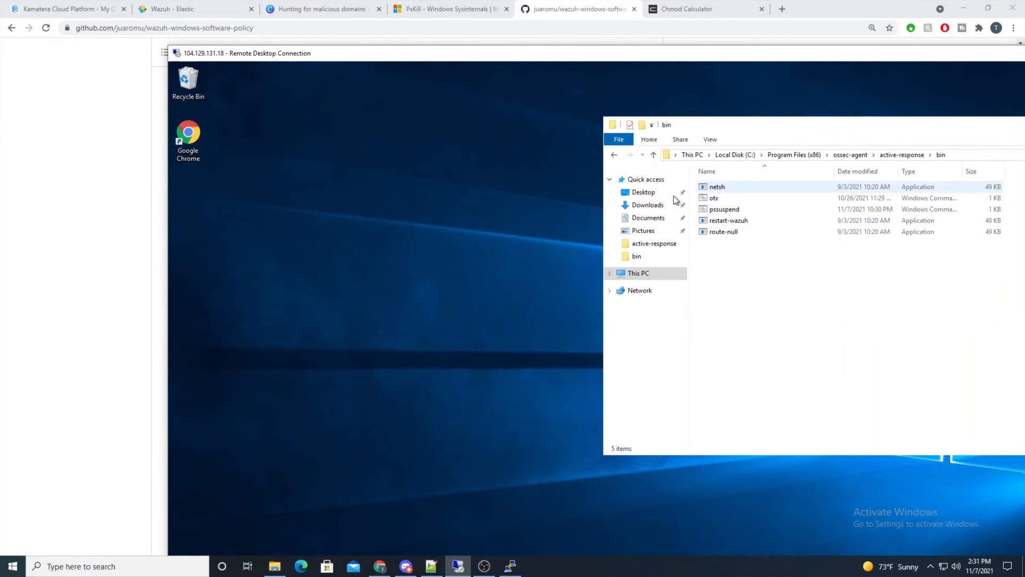
right_click(737, 210)
left_click(777, 255)
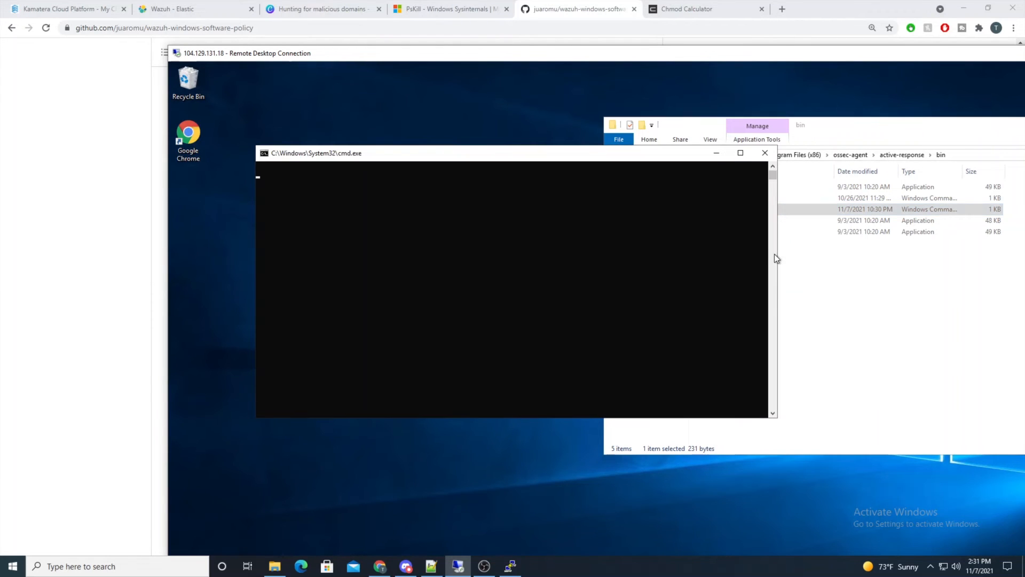
left_click(490, 242)
left_click(386, 209)
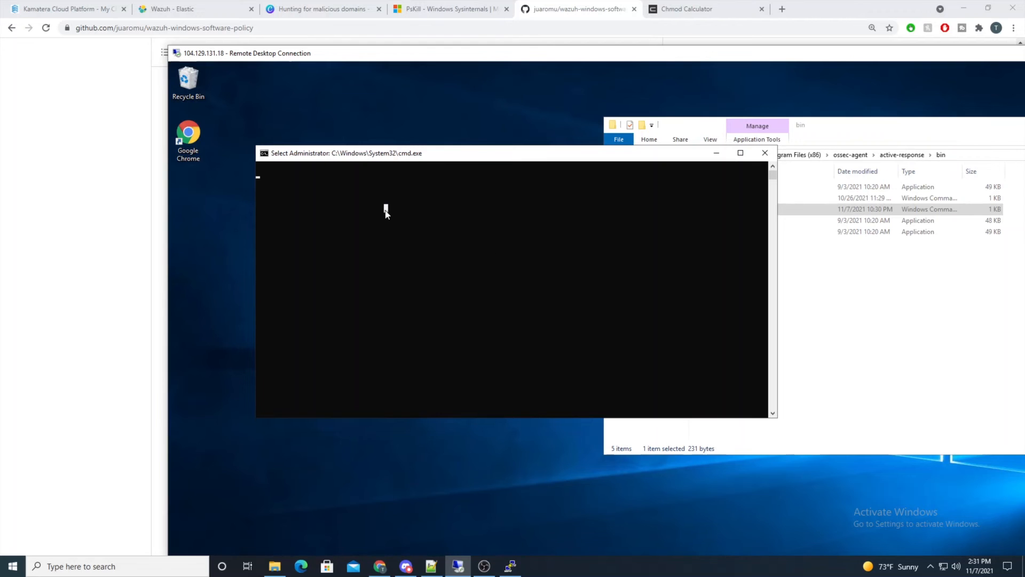
- Submit arbitrary text to the running pssuspend command script and move the bin folder window fully into view
type("lgfkl")
key("Return")
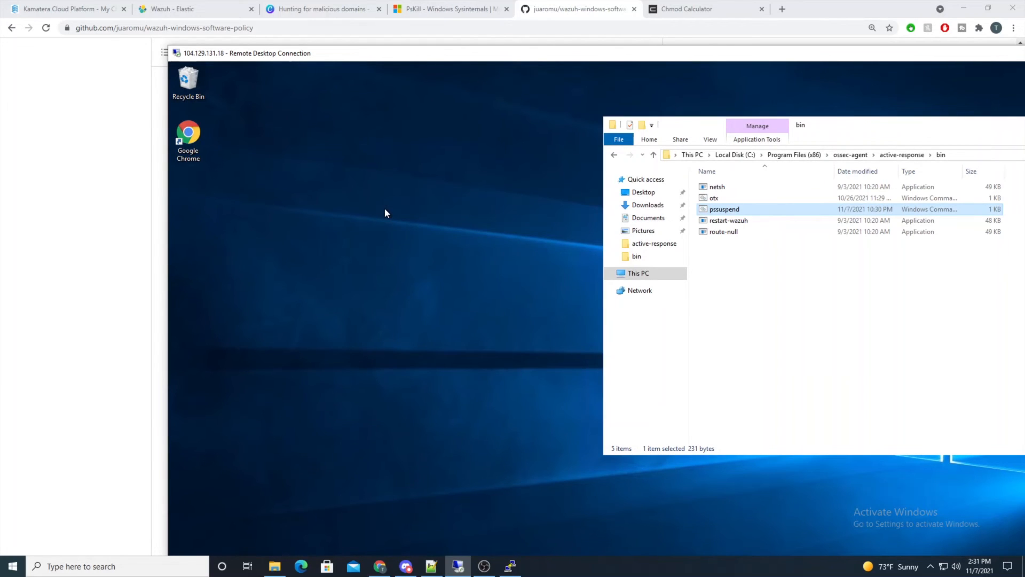
left_click_drag(864, 131, 578, 114)
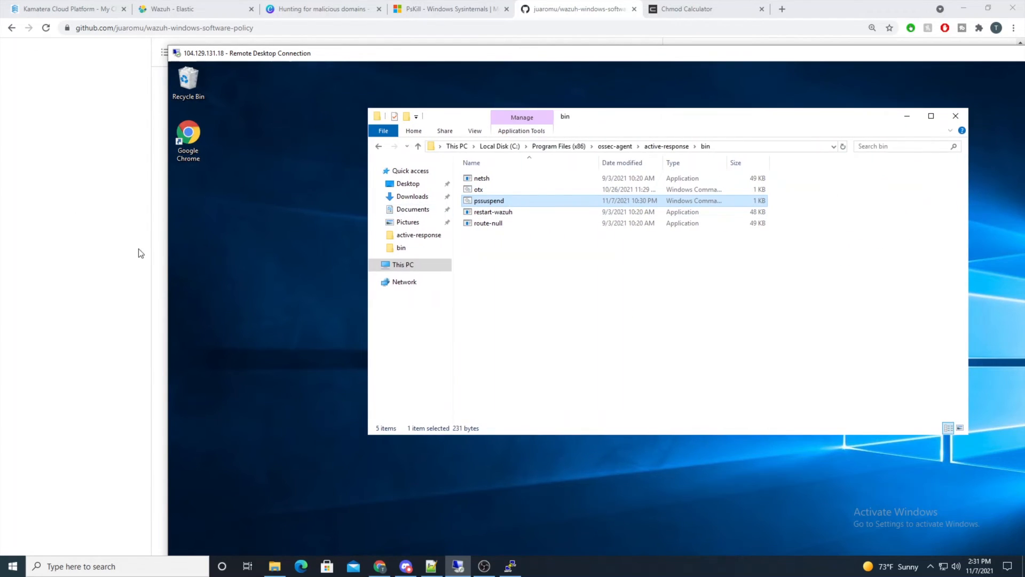
- Return to the GitHub README and copy the pssuspend command and active-response configuration for the Wazuh manager
left_click(117, 254)
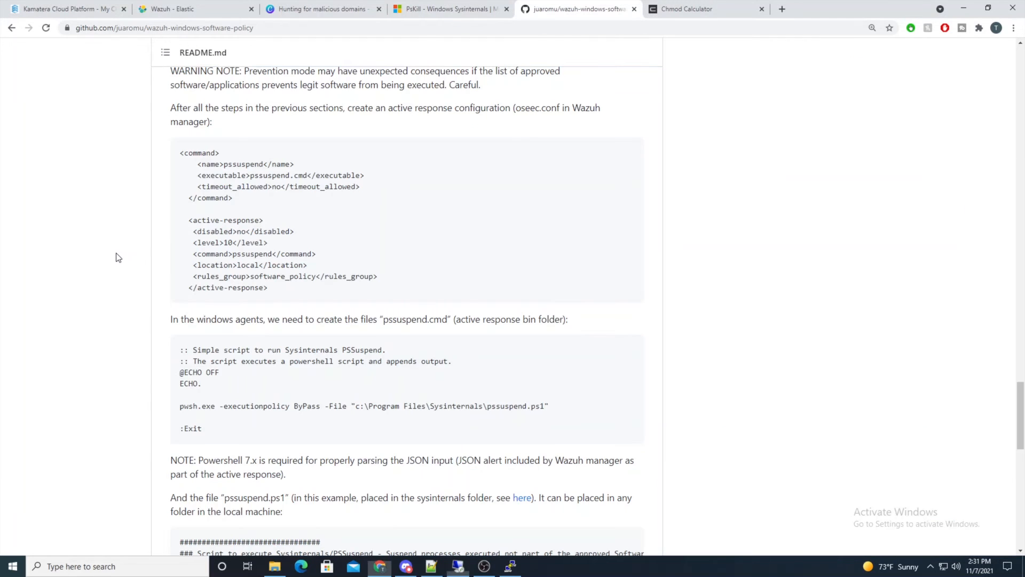
scroll(325, 244, "up", 1)
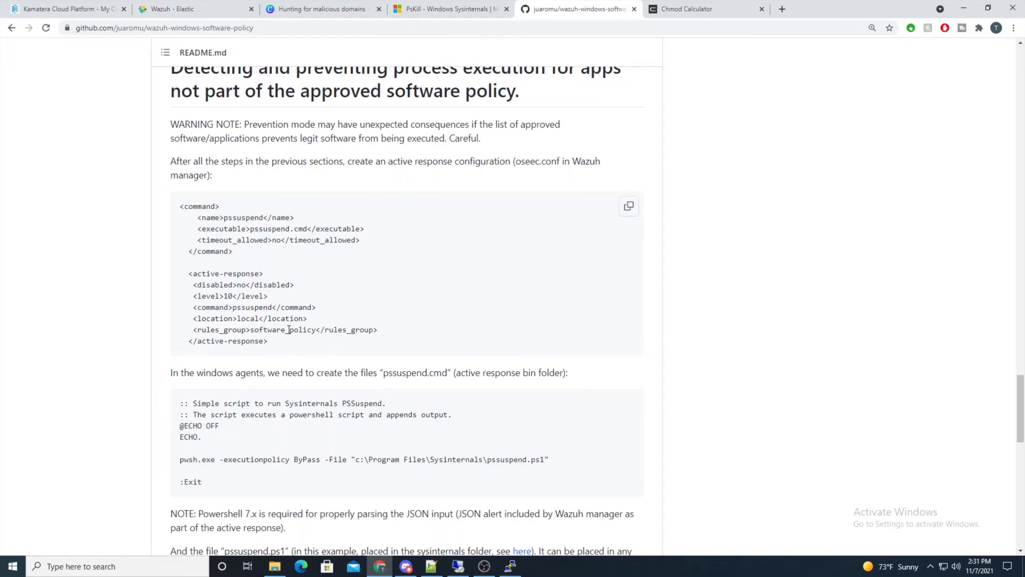
left_click_drag(283, 350, 169, 208)
left_click(629, 206)
- Switch to the Wazuh manager's terminal and open /var/ossec/etc/ossec.conf in nano
left_click(510, 566)
type("nano ")
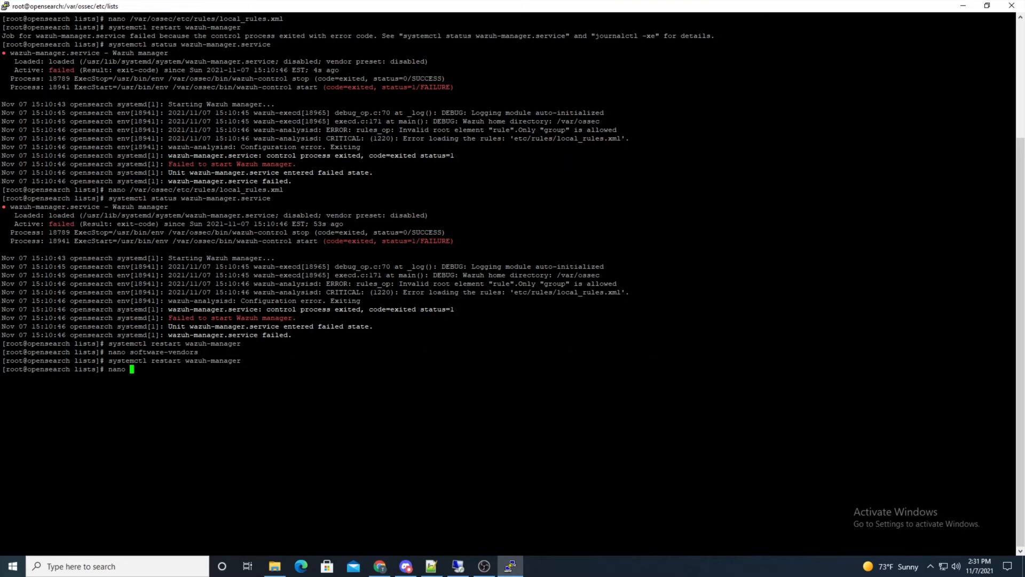
type("/var/ossec/etc/ossec.conf")
key("Return")
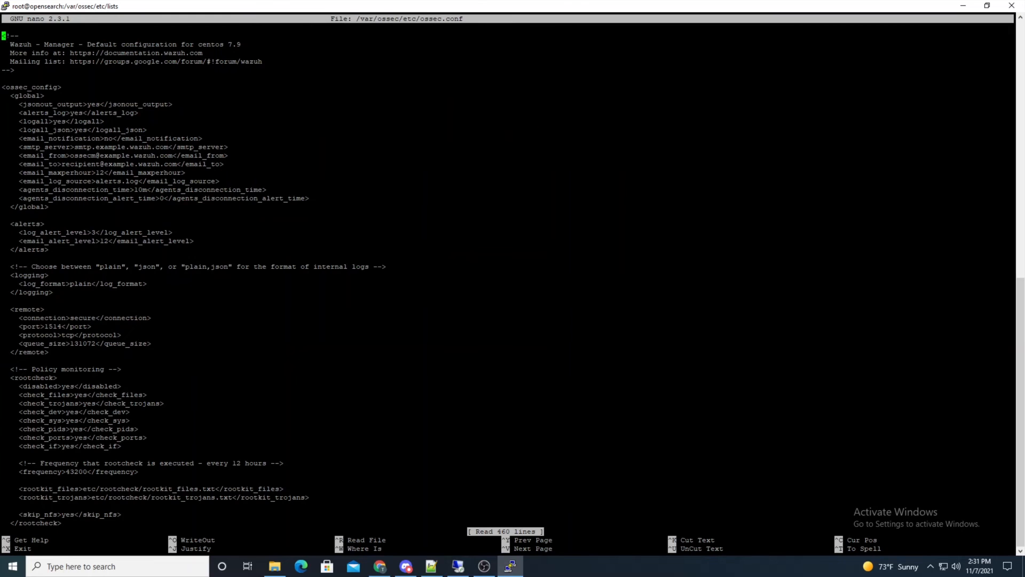
- Paste the copied pssuspend command and active-response blocks below the alienvault_otx active response in ossec.conf
key("Page_Down")
key("Page_Down")
key("Page_Down")
key("Page_Down")
key("Page_Down")
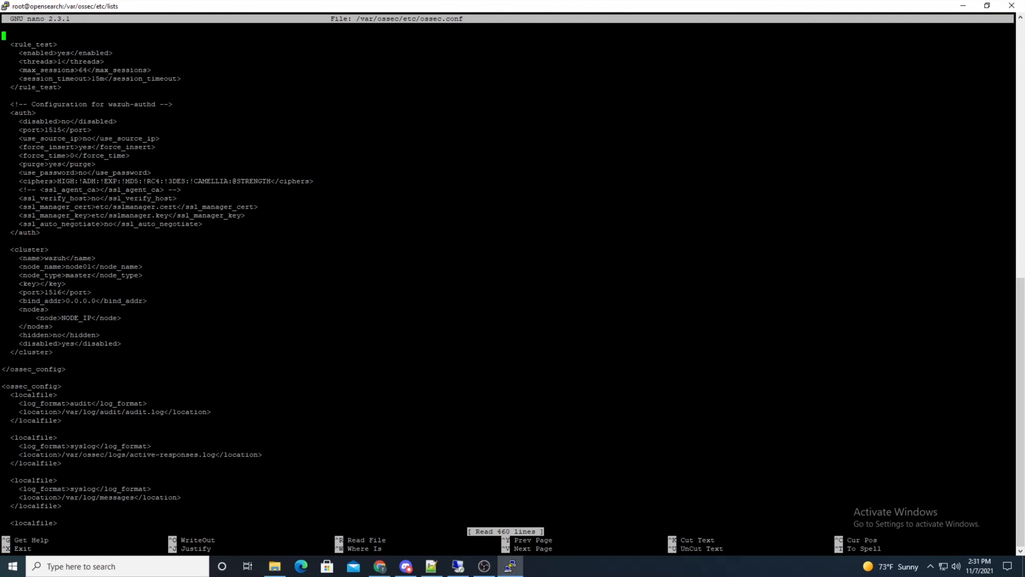
key("Page_Down")
key("Page_Down")
key("Page_Down")
key("Page_Down")
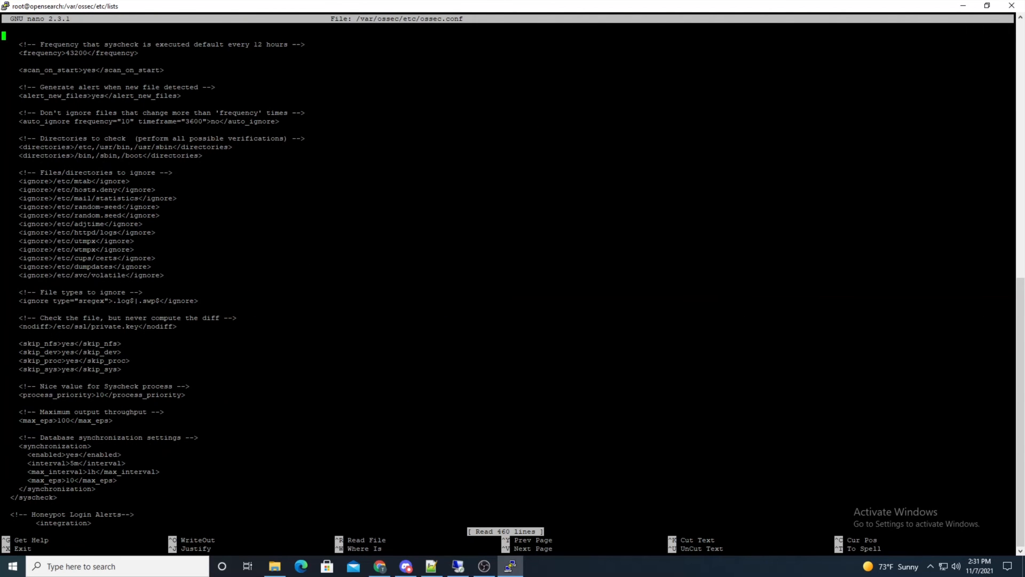
key("Page_Down")
key("Page_Down")
key("Page_Down")
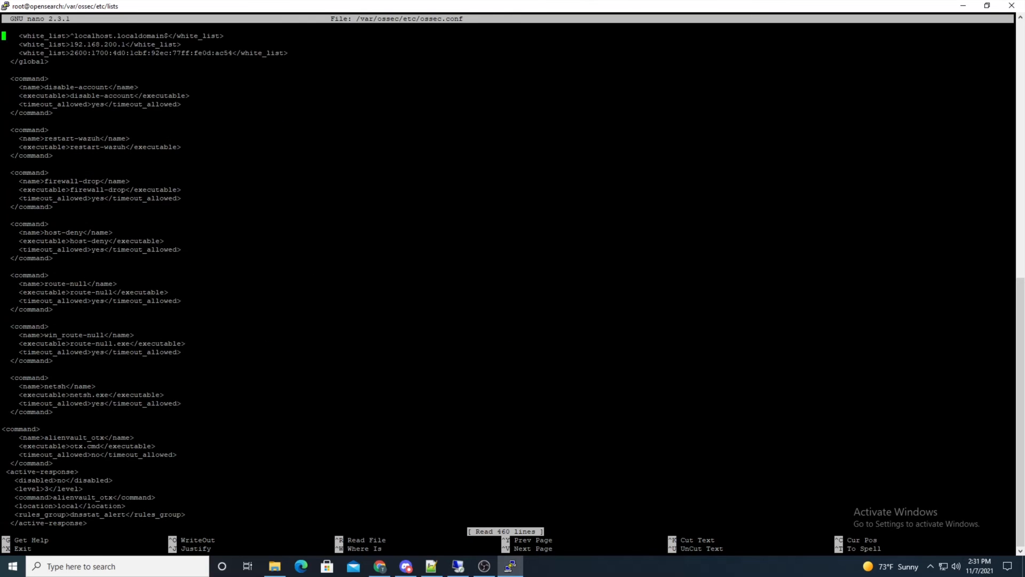
key("shift+Insert")
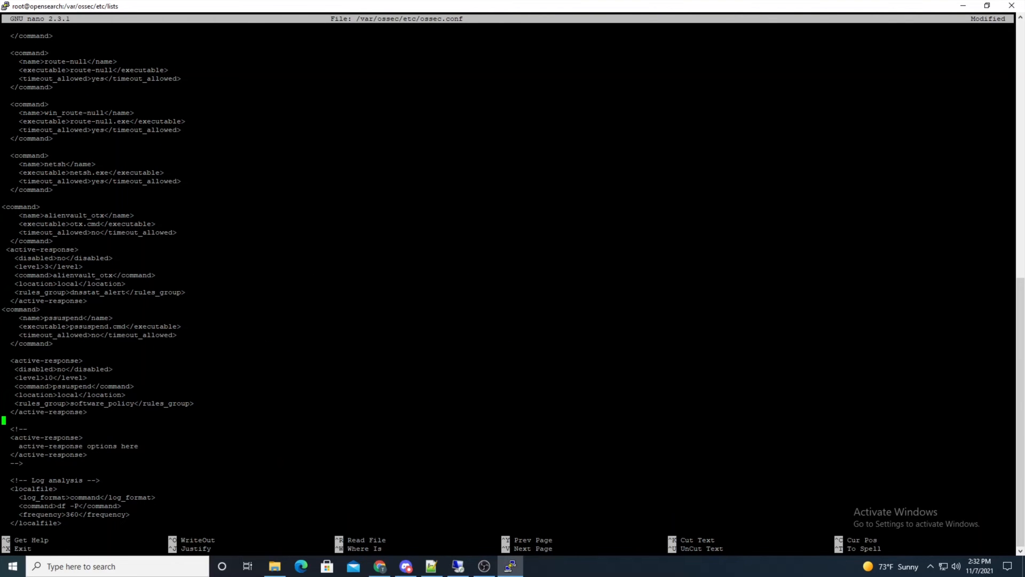
- Compare the pssuspend.cmd executable entry with the remote machine's bin folder and review the active response's software_policy rules group
left_click_drag(65, 326, 125, 327)
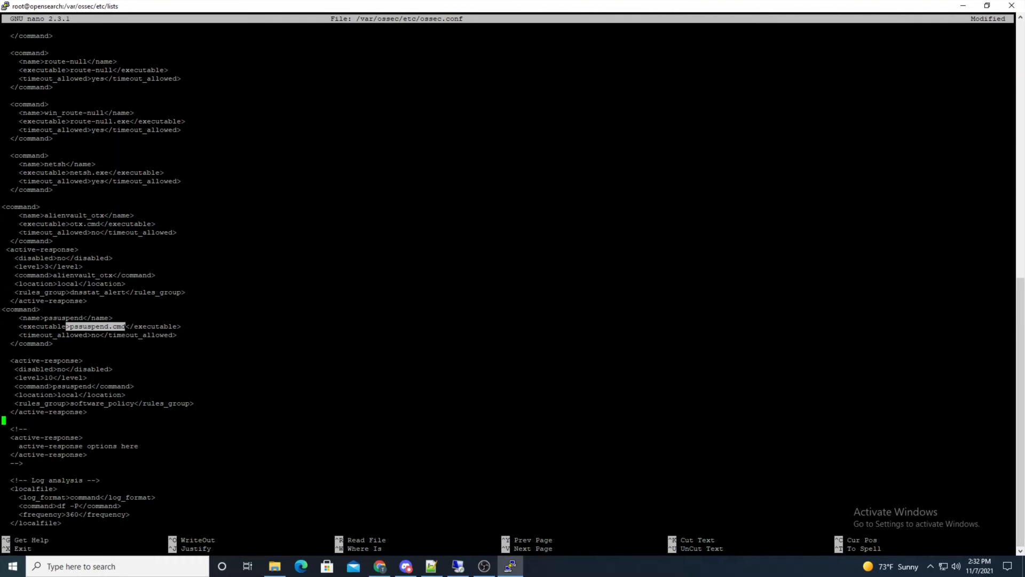
left_click(458, 566)
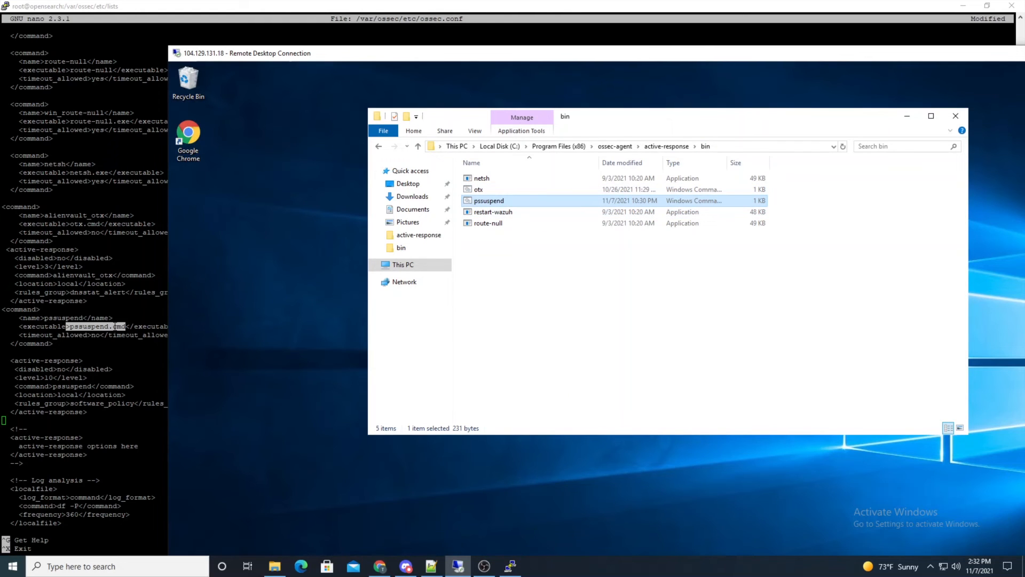
left_click(67, 327)
left_click_drag(58, 345, 3, 313)
left_click(3, 314)
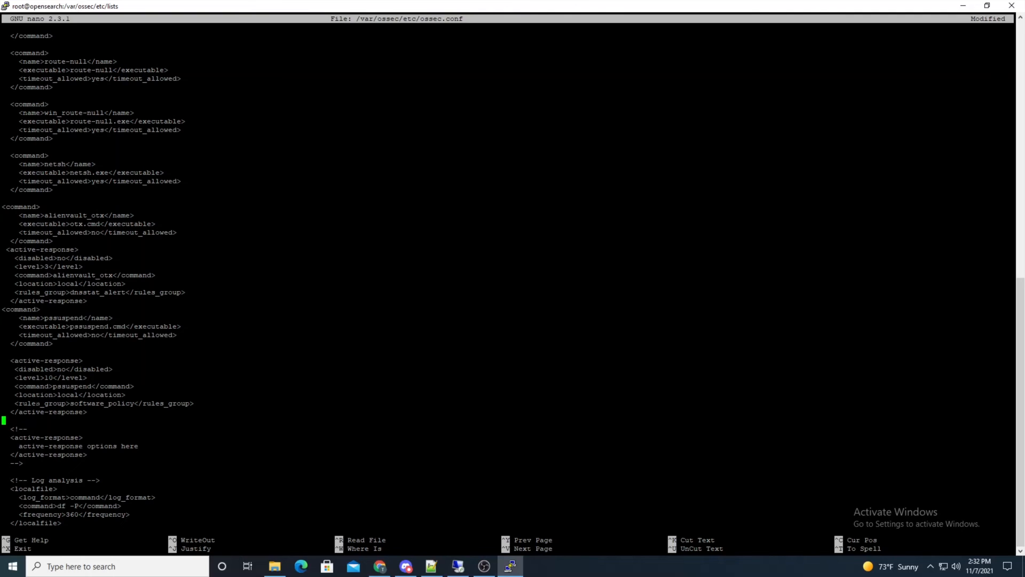
left_click_drag(14, 403, 194, 404)
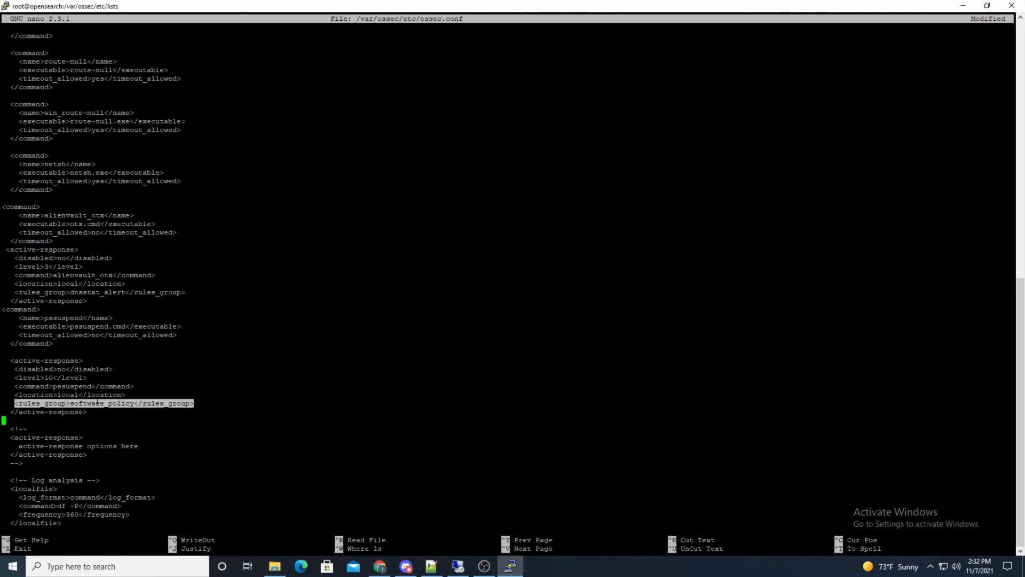
- Inspect the rule.groups field of the Sublime Text alert in Wazuh's security events and return to the terminal
left_click(380, 566)
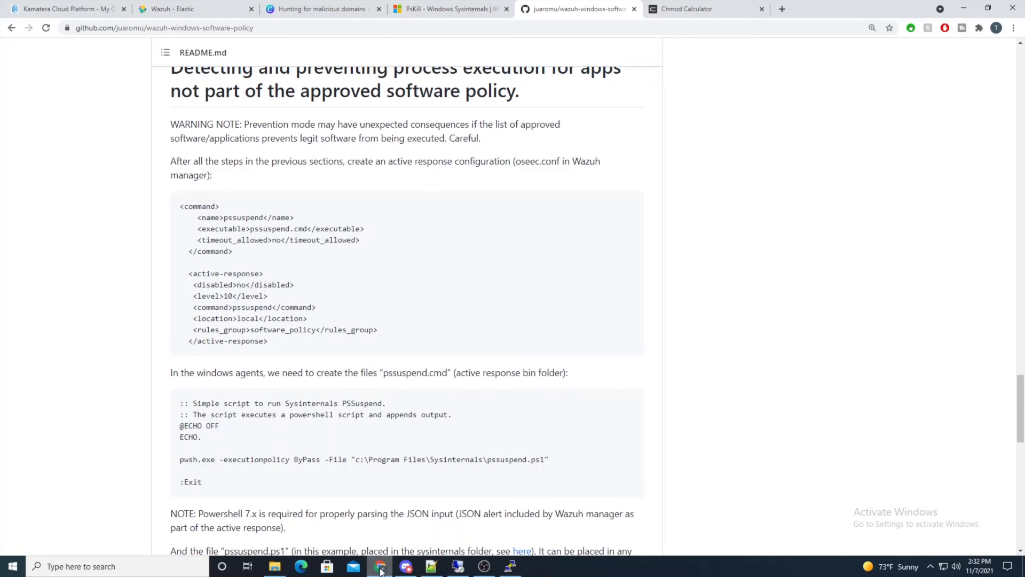
left_click(221, 5)
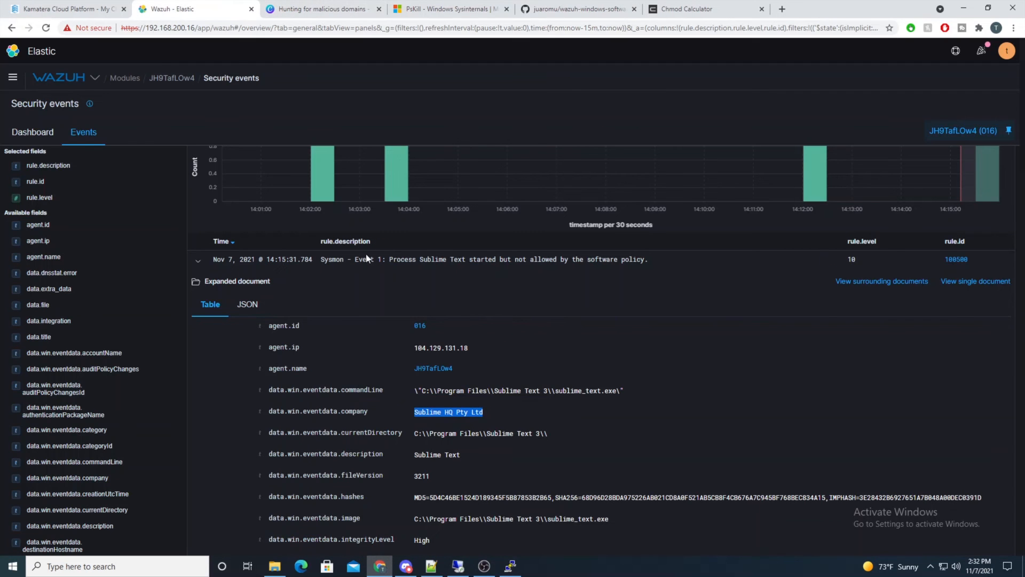
scroll(437, 353, "down", 3)
scroll(437, 352, "down", 12)
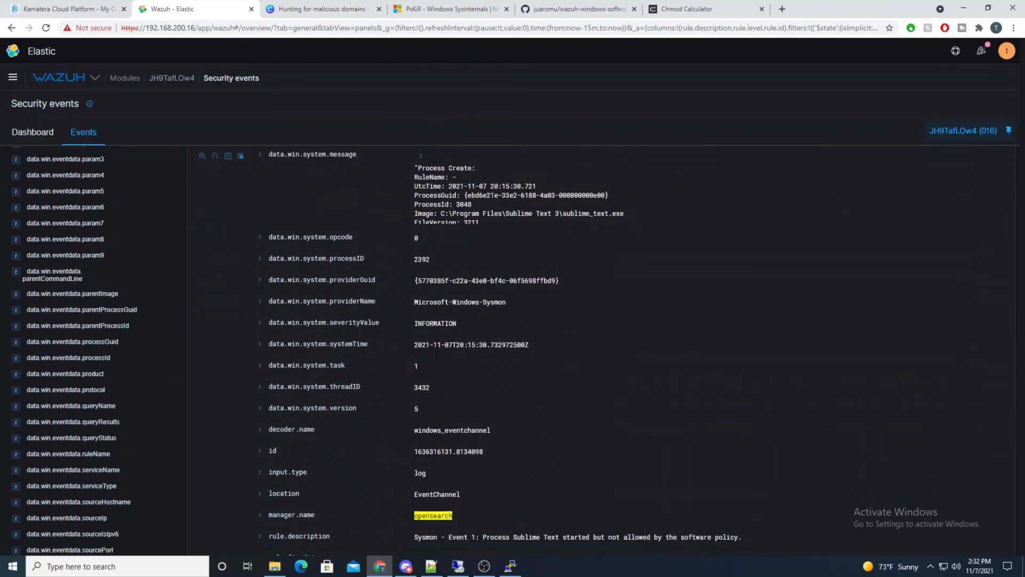
scroll(435, 355, "up", 1)
left_click_drag(272, 377, 586, 377)
left_click(569, 379)
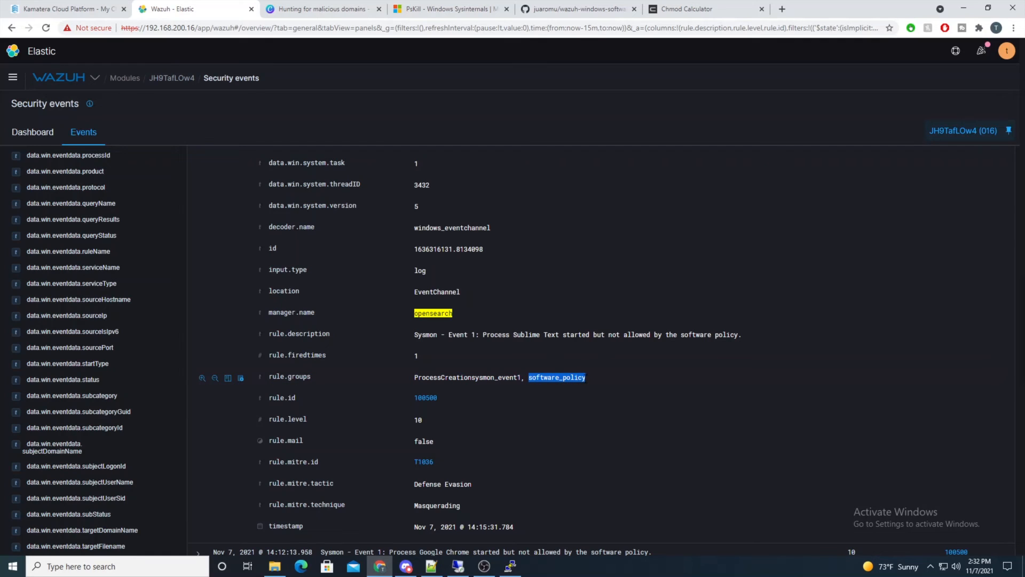
left_click(545, 376)
left_click_drag(529, 378, 587, 379)
left_click(509, 568)
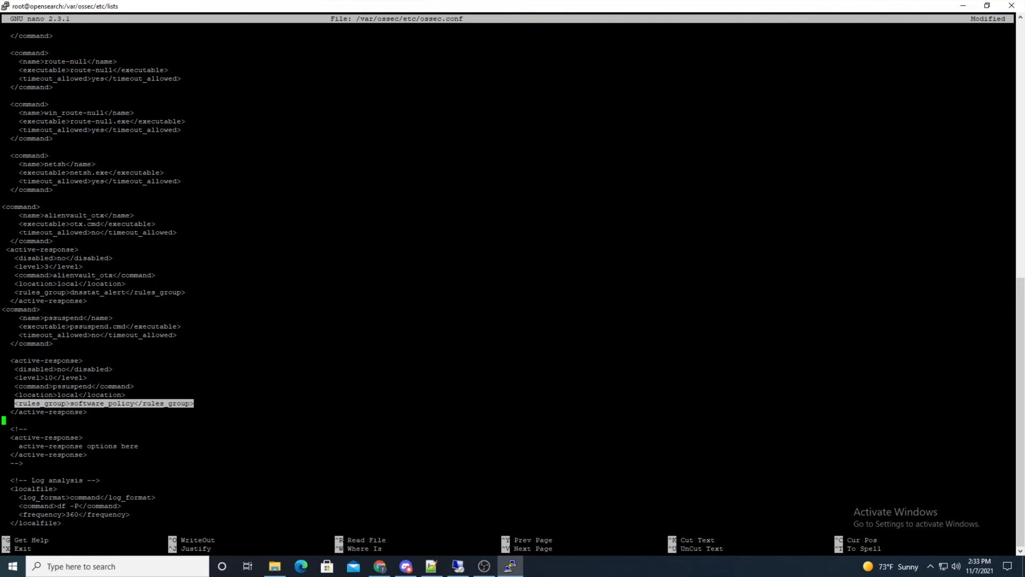
- Recheck the pssuspend.cmd executable entry, then save ossec.conf and exit nano
left_click_drag(66, 326, 129, 326)
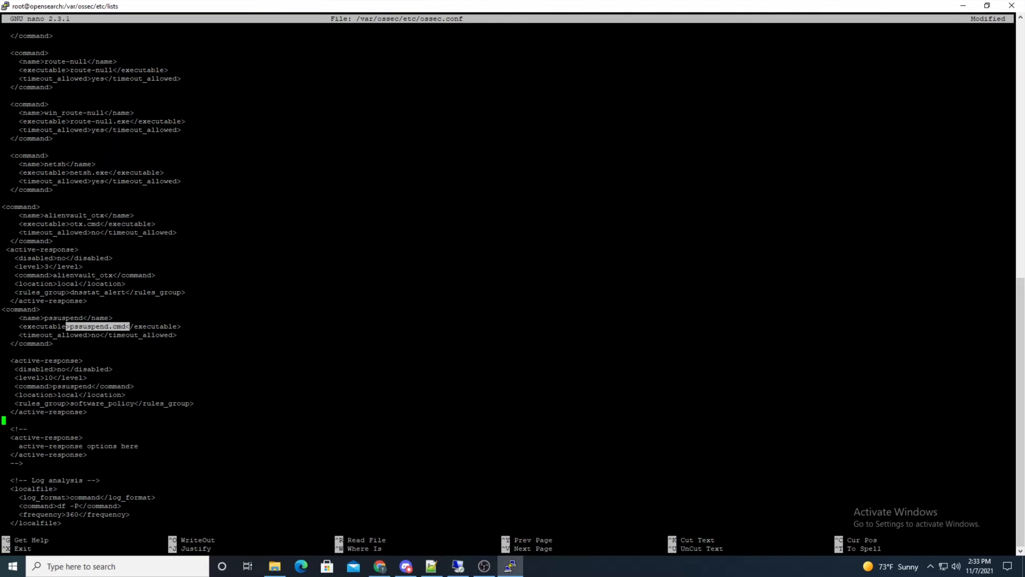
key("ctrl+o")
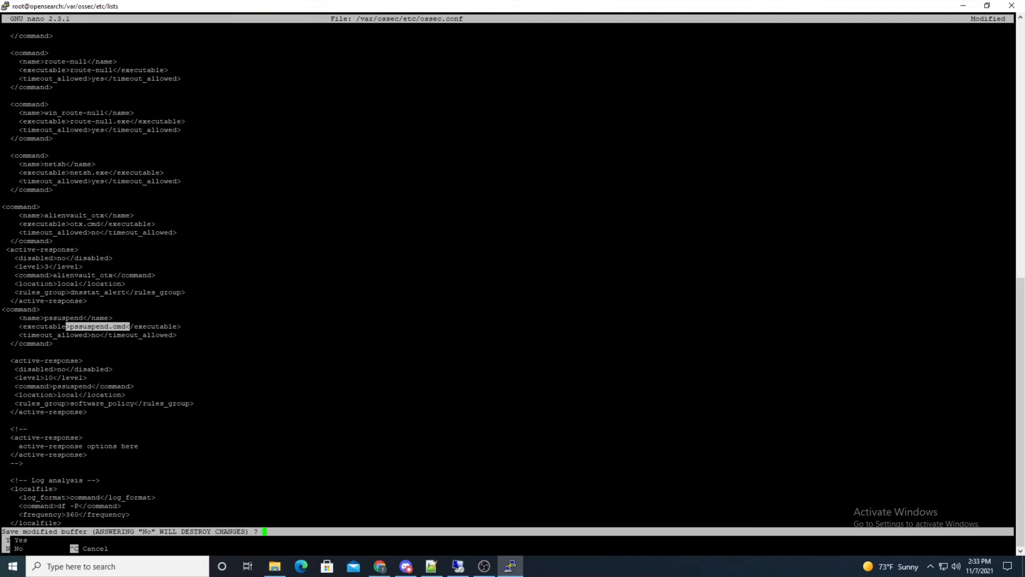
key("Return")
key("ctrl+x")
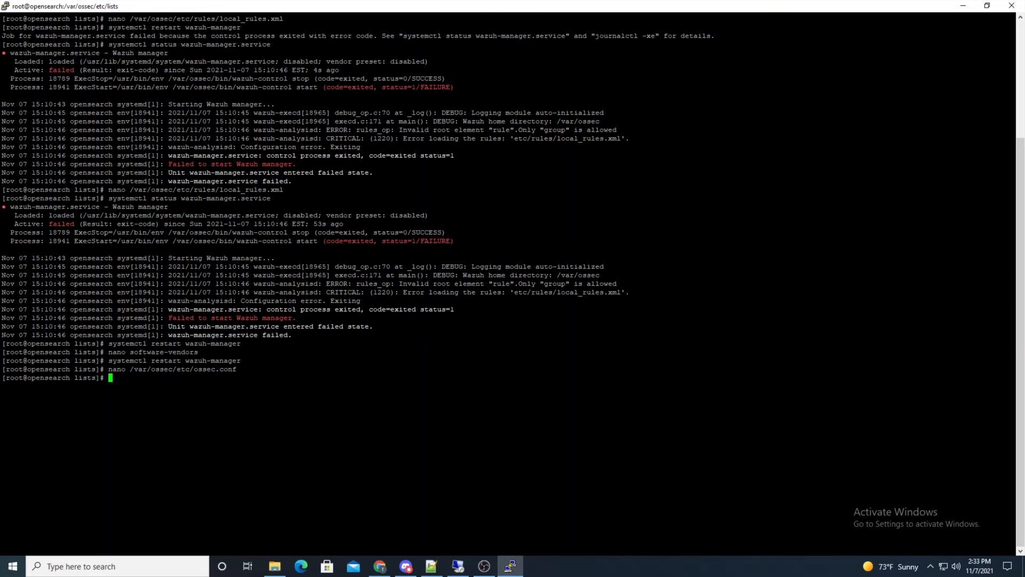
- Restart the wazuh-manager service with systemctl
key("Up")
key("Up")
key("Return")
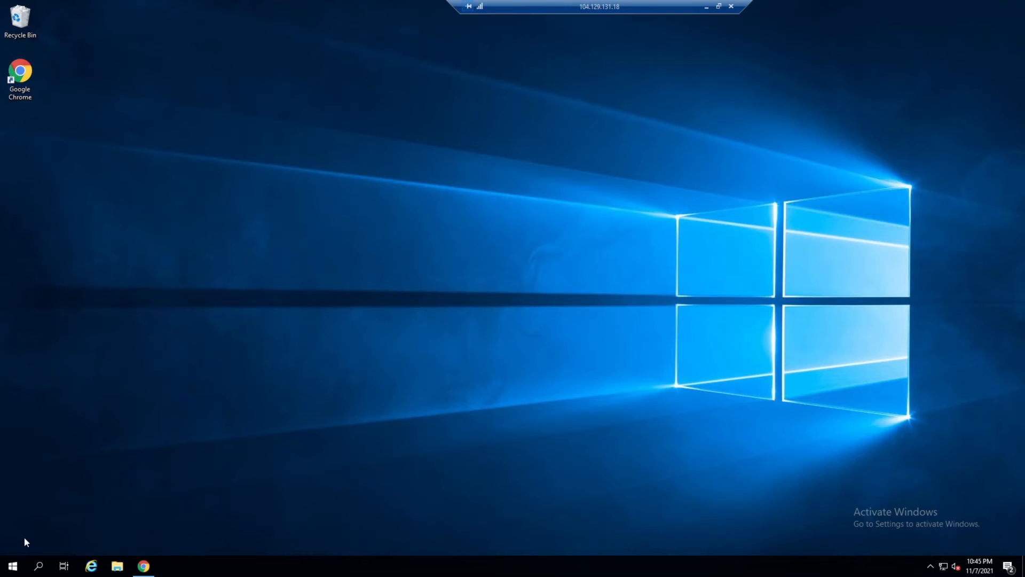
- Launch Sublime Text 3 on the remote machine and decline its update offer
left_click(13, 566)
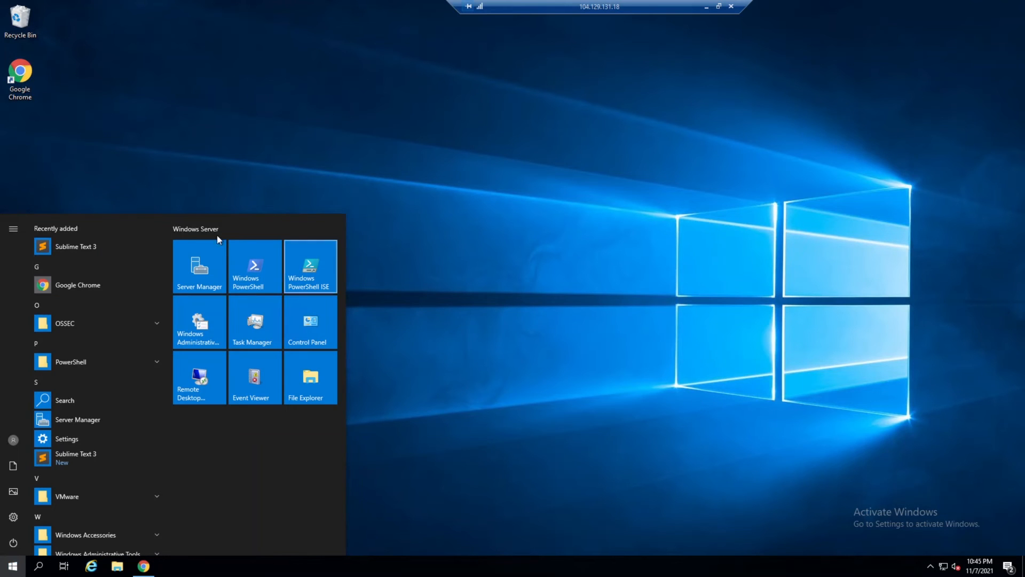
left_click(99, 243)
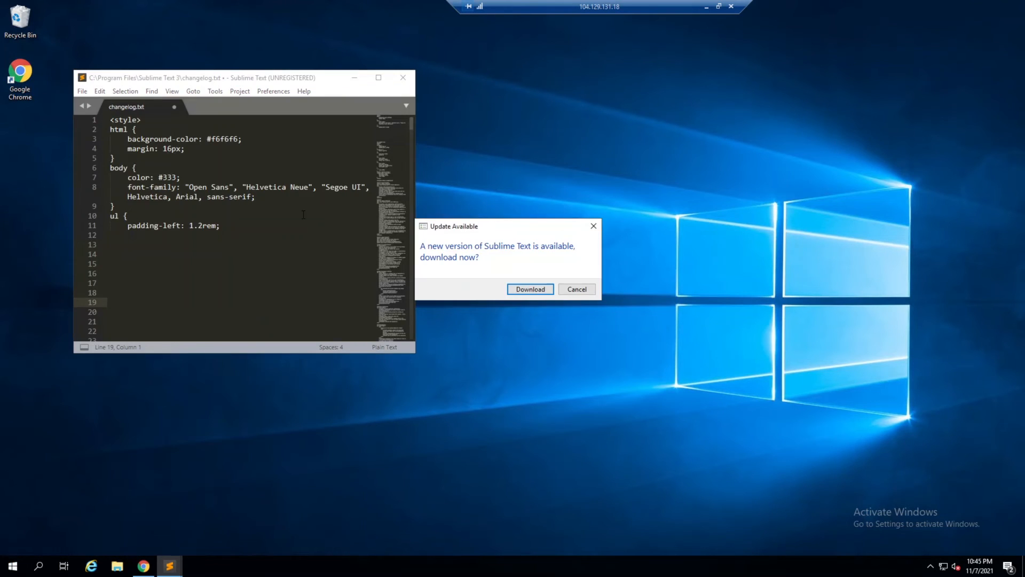
left_click(587, 290)
- Enter the test lines fgdsdcdas, cads, cads and cdas from line 14 of changelog.txt in Sublime Text
left_click(230, 283)
left_click(228, 258)
type("fgdsdcdas")
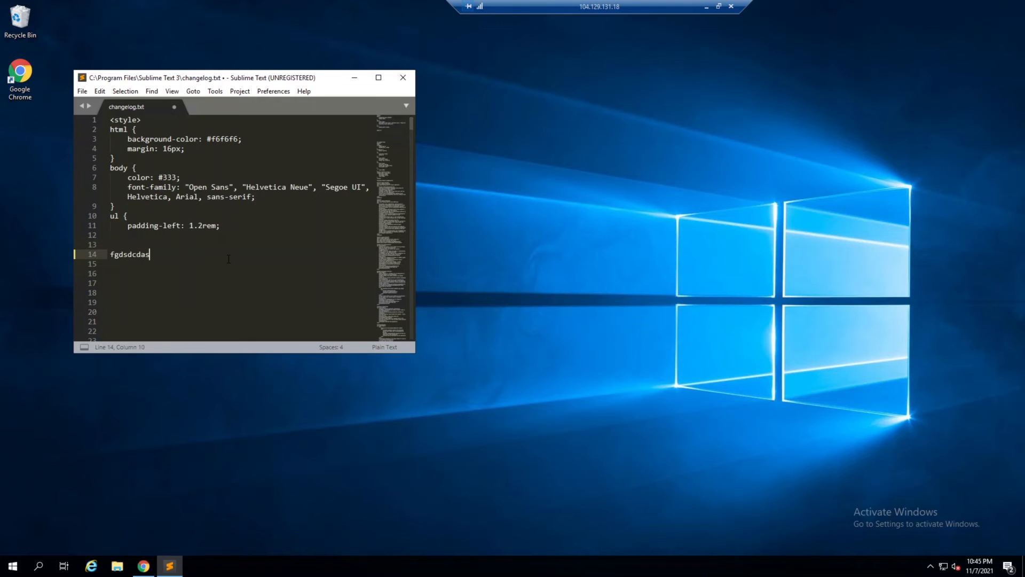
key("Return")
type("cads")
key("Return")
type("cads")
key("Return")
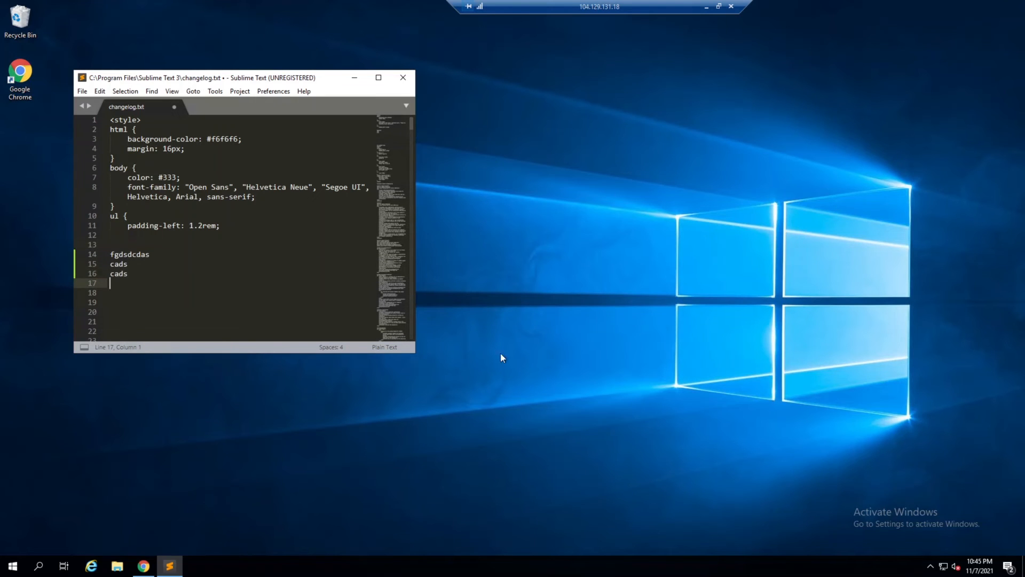
type("cdas")
- Glance at the Wazuh alert, return to the remote machine and open the recent pssuspend PowerShell script from Downloads for editing
left_click(706, 7)
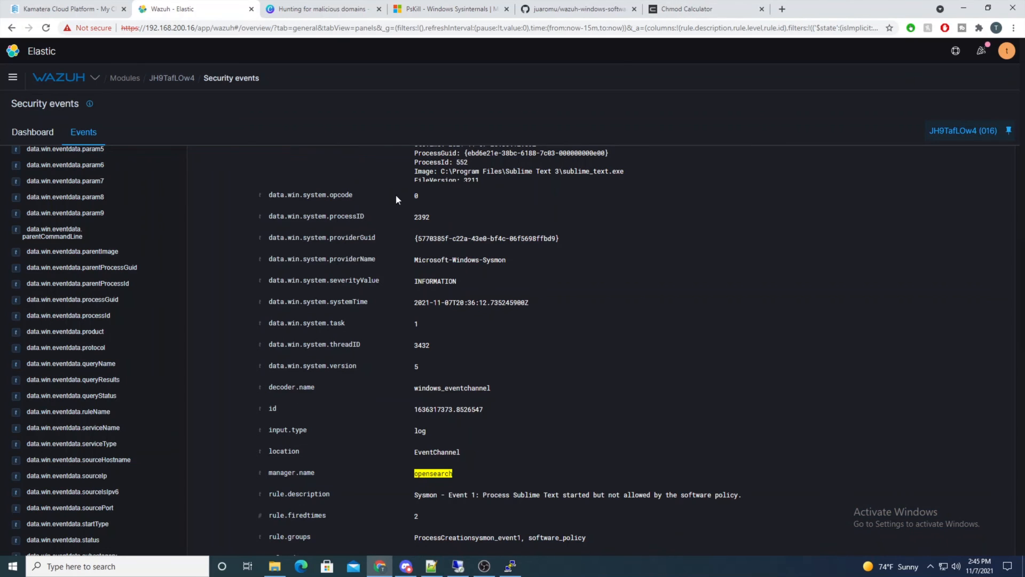
left_click(458, 567)
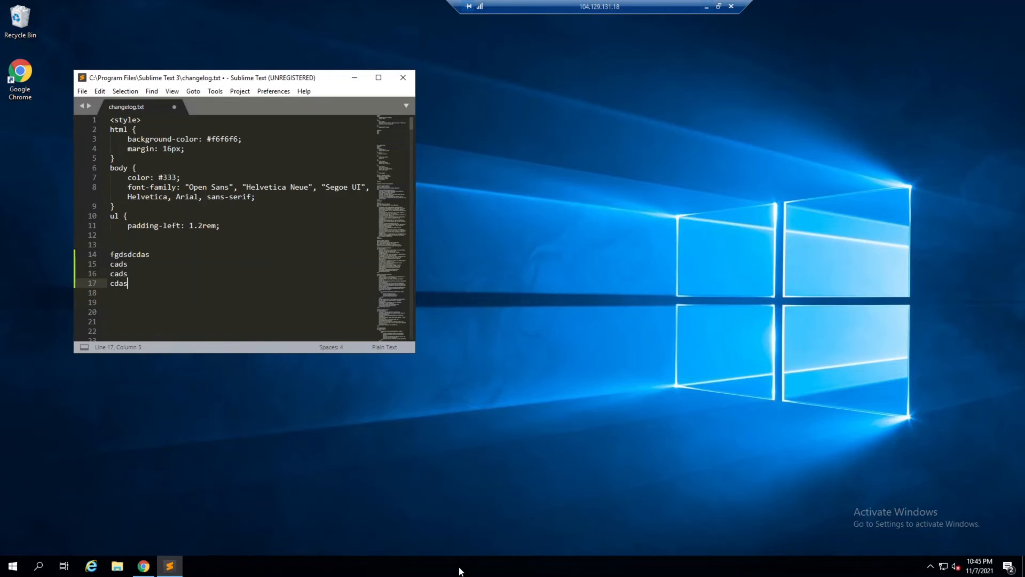
left_click(118, 567)
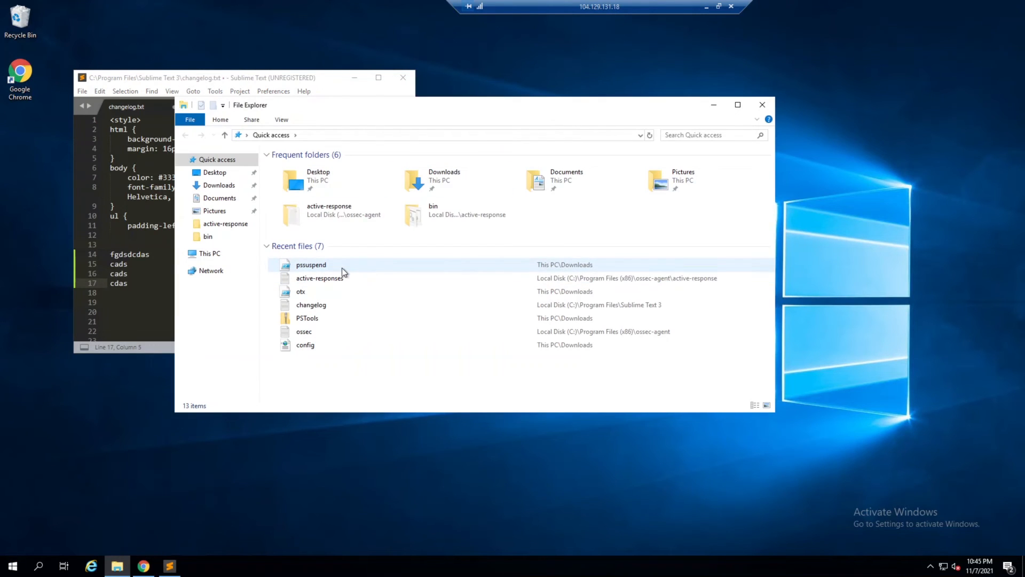
left_click(342, 267)
right_click(342, 268)
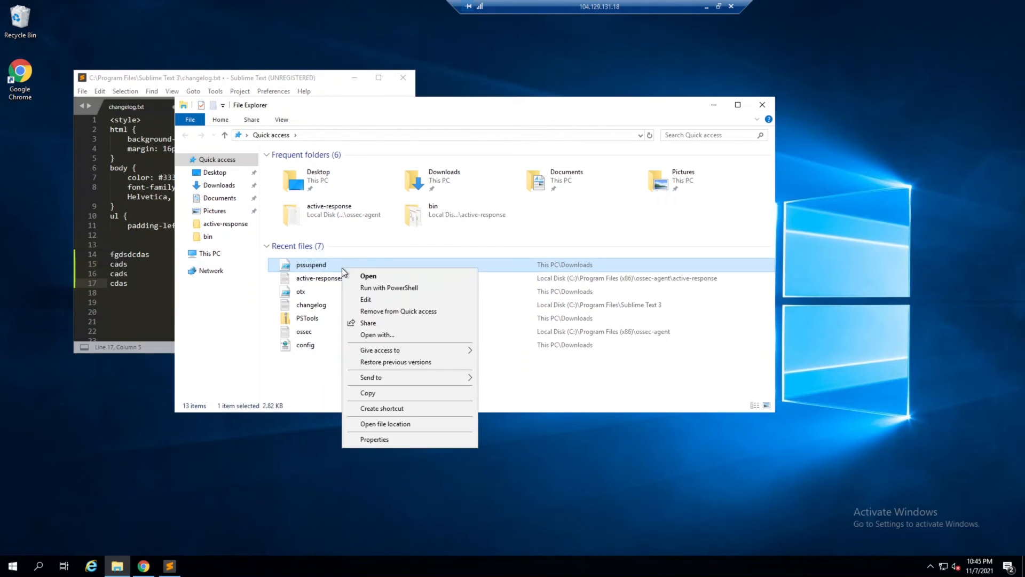
left_click(386, 299)
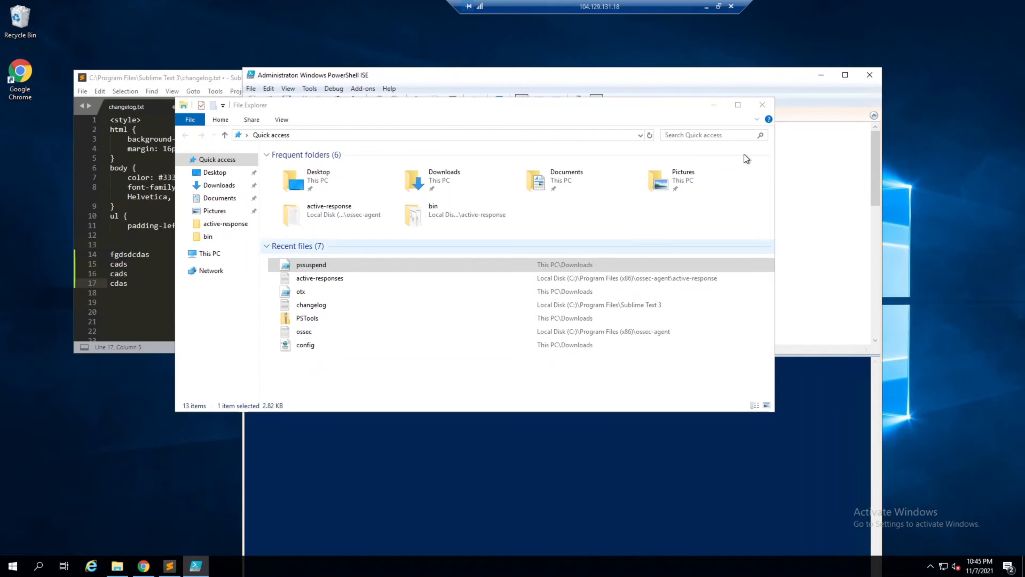
- Bring pssuspend.ps1 to the front and examine the alert rule groups index in its $switch_condition line
left_click(691, 78)
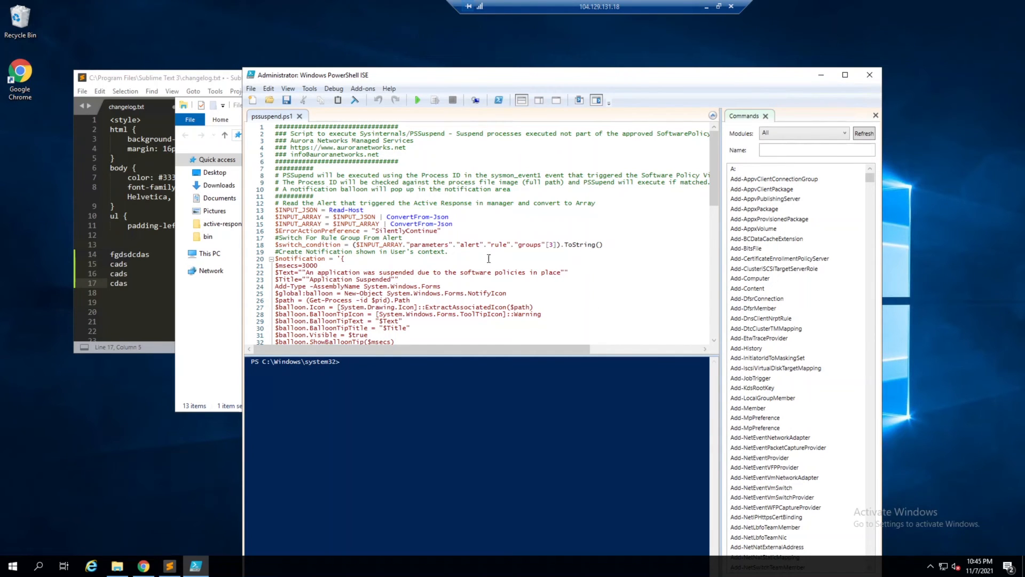
left_click_drag(460, 245, 545, 243)
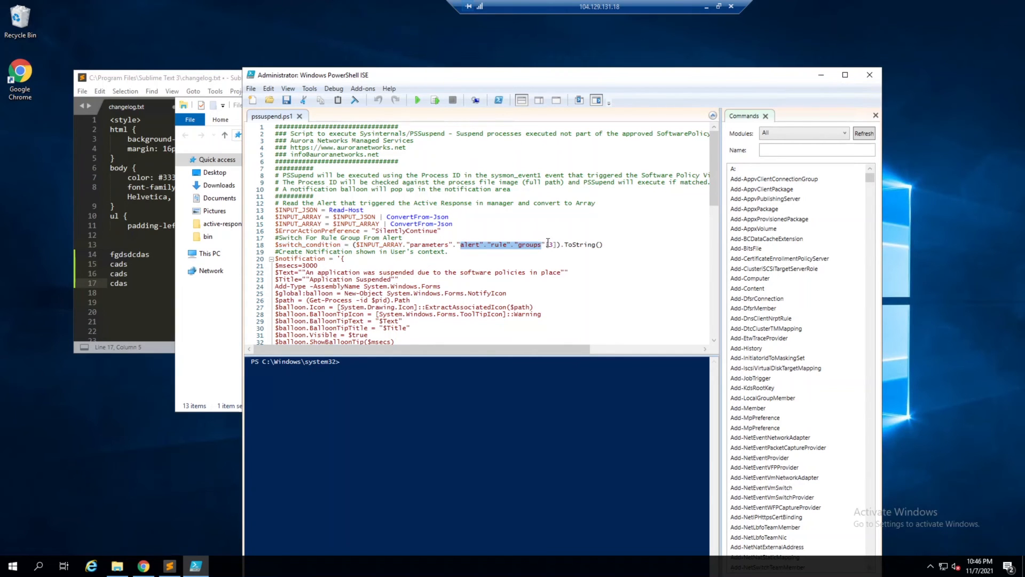
double_click(550, 244)
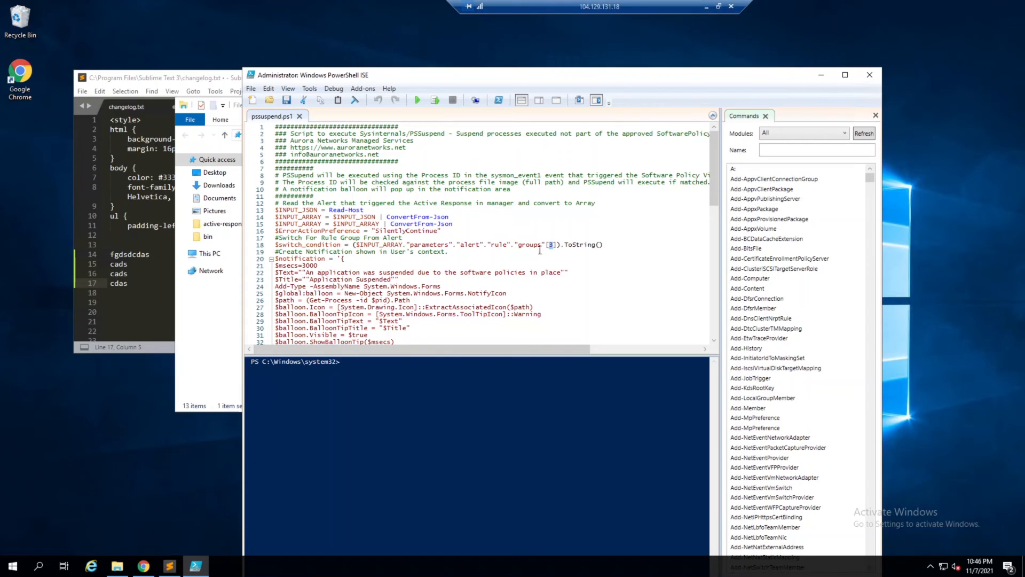
- Switch from pssuspend.ps1 to the Wazuh Sublime Text alert and highlight software_policy in its rule.groups field
left_click_drag(549, 245, 554, 245)
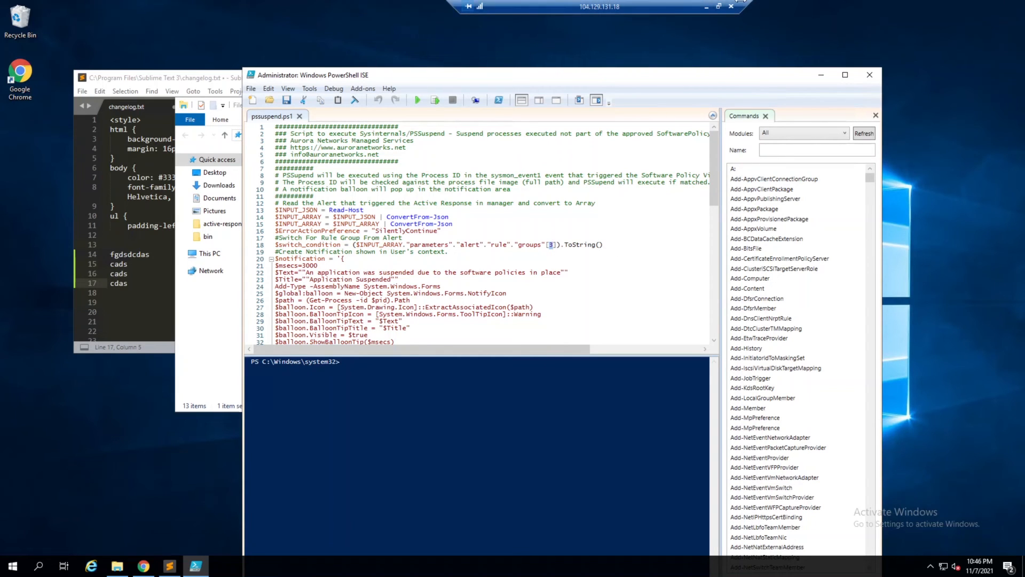
left_click(706, 8)
scroll(404, 202, "up", 15)
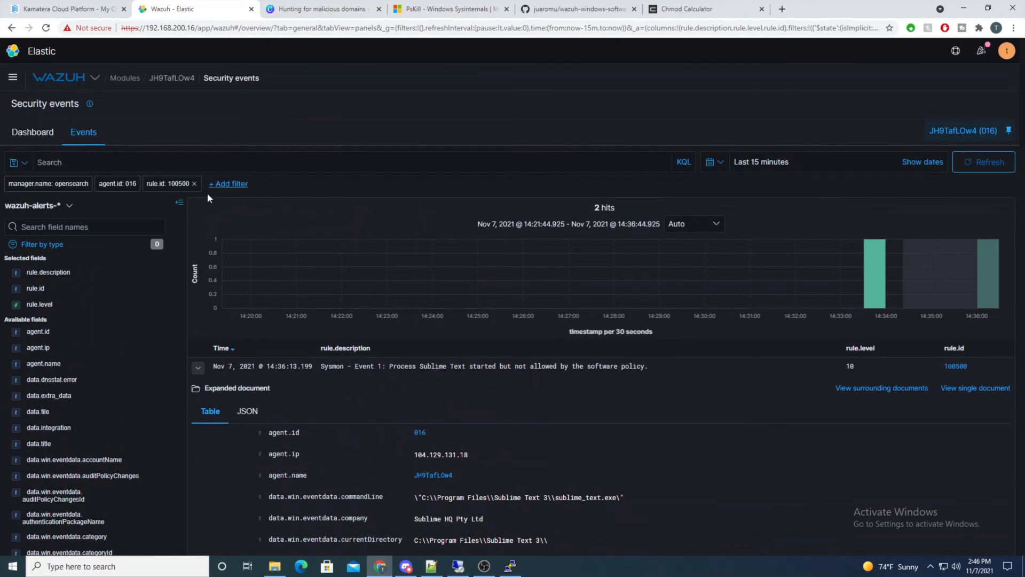
scroll(439, 265, "down", 5)
scroll(439, 265, "down", 15)
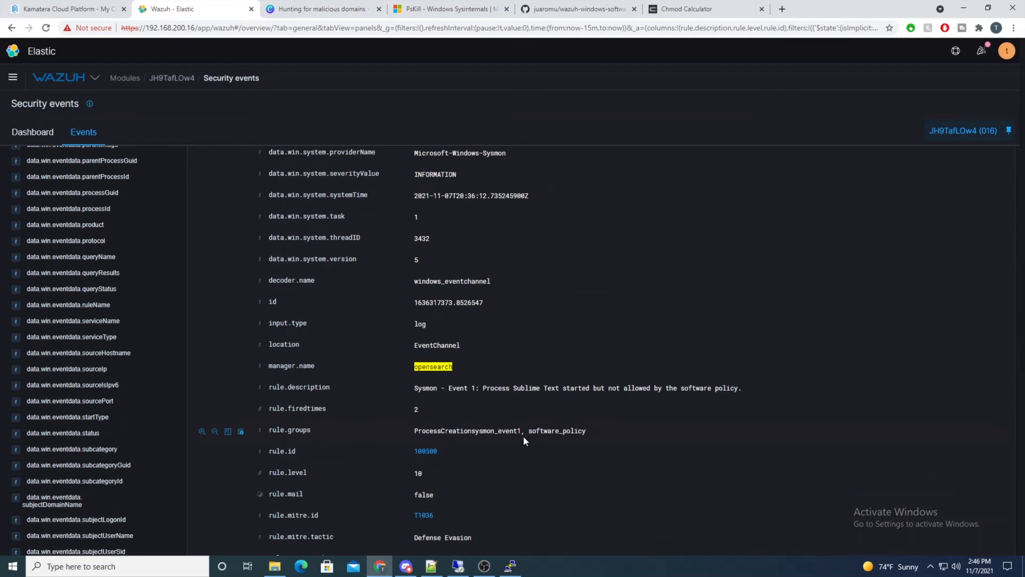
left_click_drag(419, 432, 586, 431)
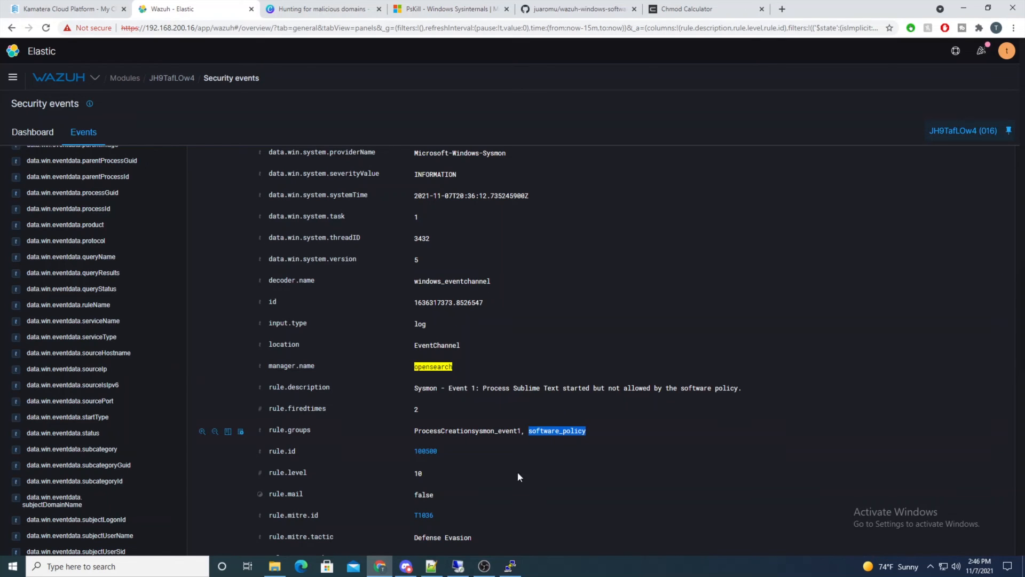
- Switch to the manager's terminal, open /var/ossec/etc/ossec.conf in nano and search for software
left_click(510, 566)
key("Up")
key("Up")
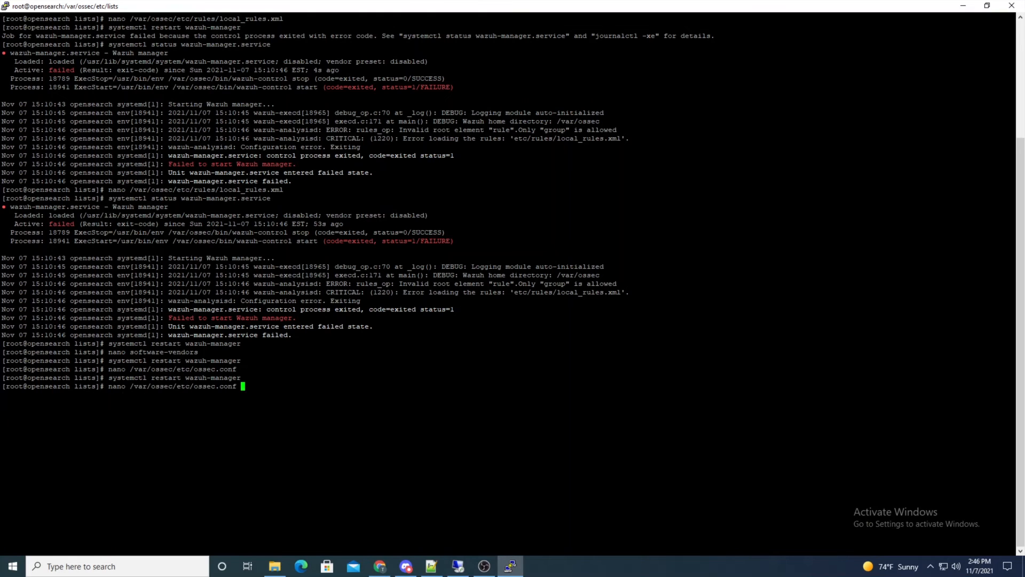
key("Return")
key("ctrl+w")
type("software")
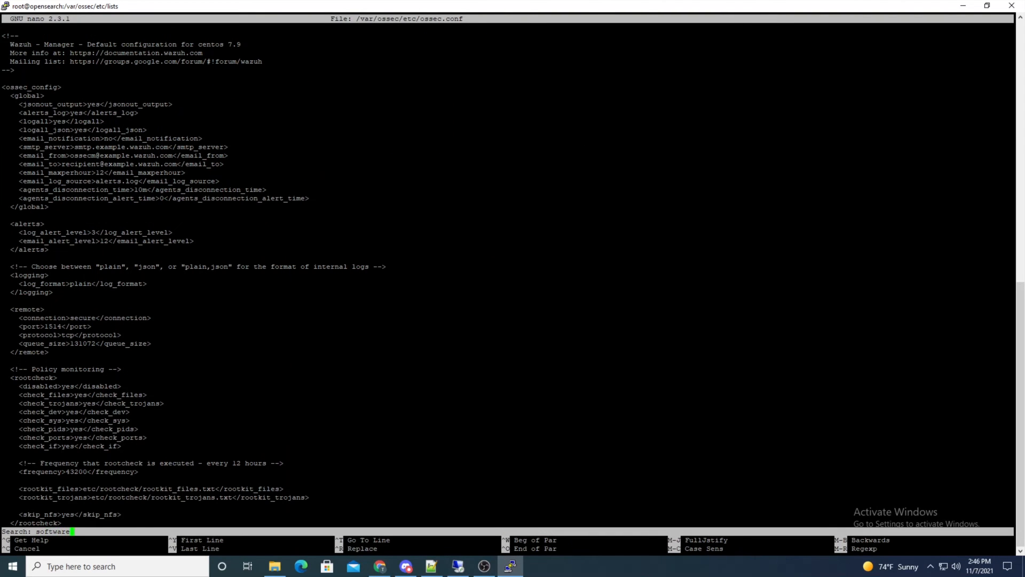
key("Return")
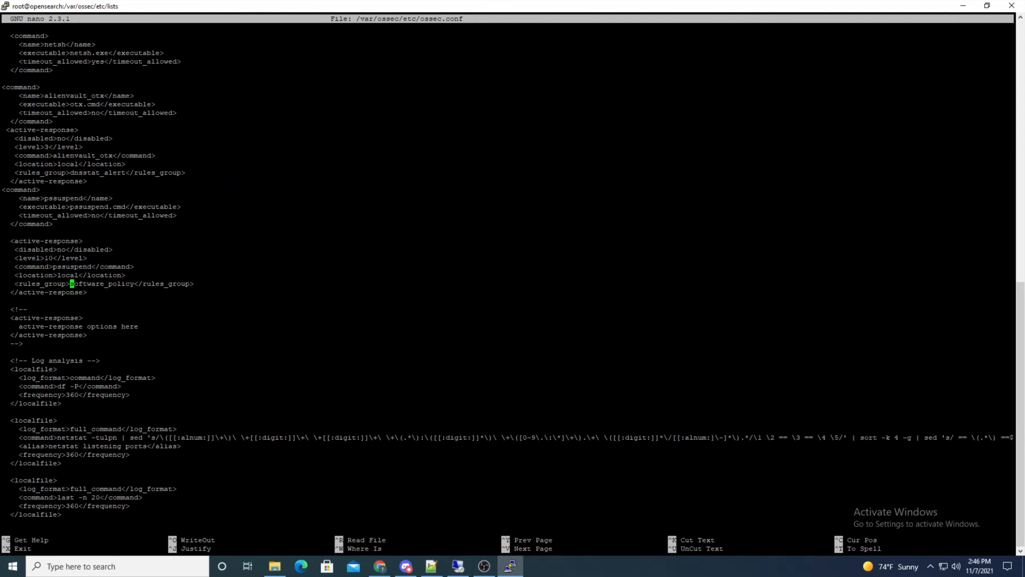
- Mark the software_policy value in the rules_group tag of the pssuspend active response
key("ctrl+6")
key("Right")
key("Right")
key("Right")
key("Right")
key("Right")
key("Right")
key("Right")
key("Right")
key("Right")
key("Right")
key("Right")
key("Right")
key("Right")
key("Right")
key("Right")
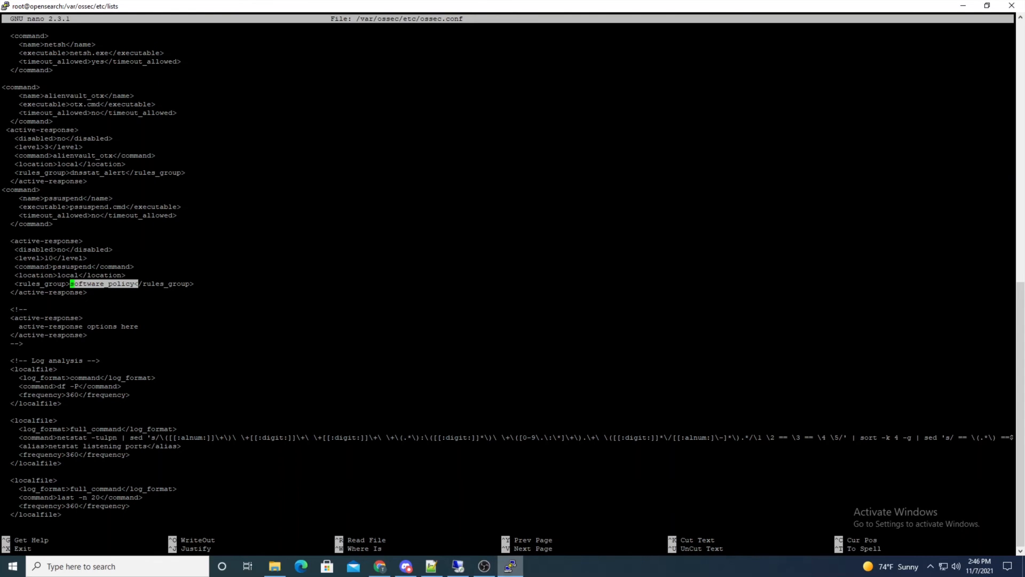
- Return to the remote machine and highlight the alert, rule and groups path in the $switch_condition line of pssuspend.ps1
left_click(463, 570)
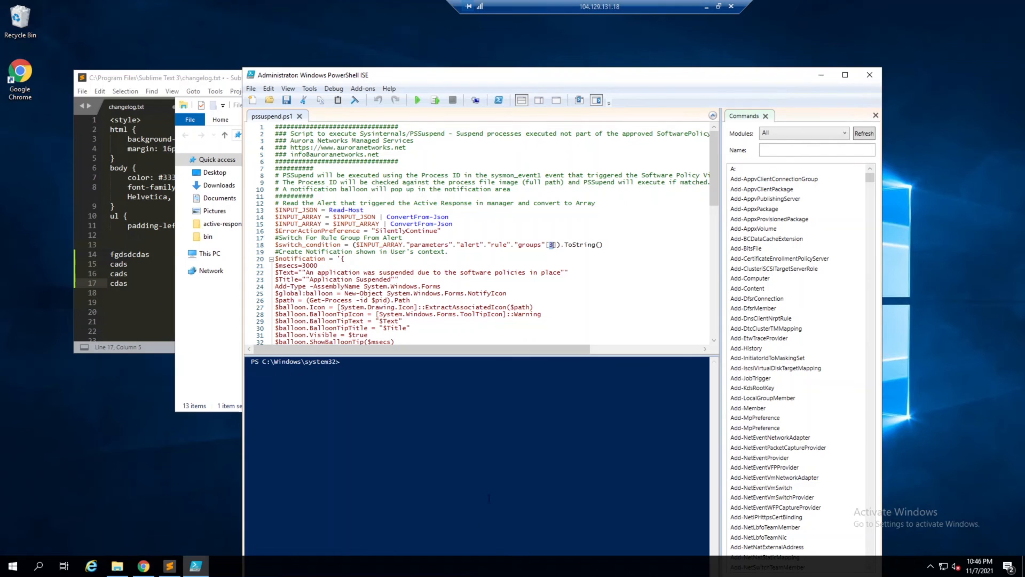
double_click(552, 245)
left_click_drag(464, 245, 545, 249)
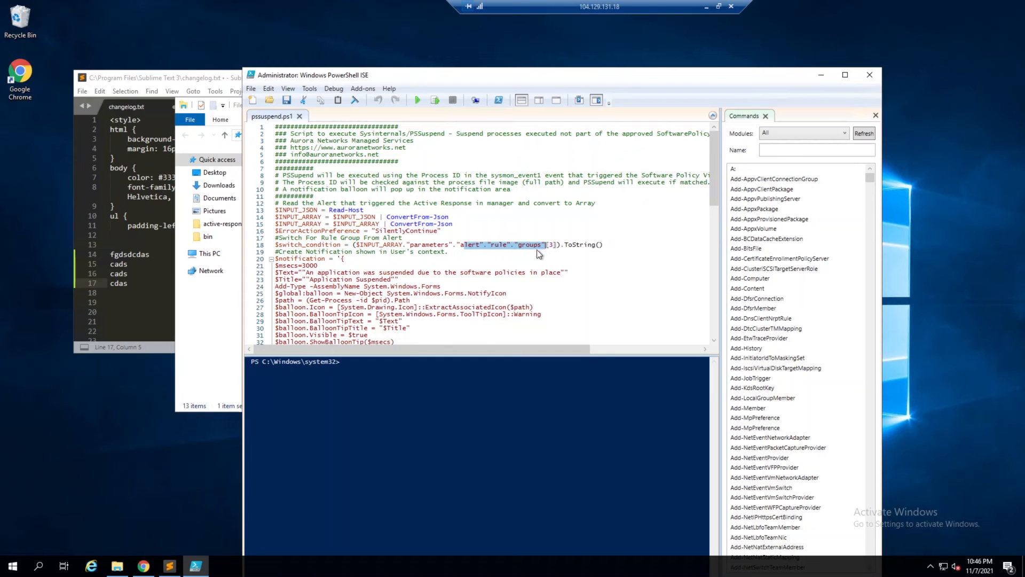
- Check the rule.groups value of the Wazuh alert and return to the groups index in the script's $switch_condition line
left_click(704, 6)
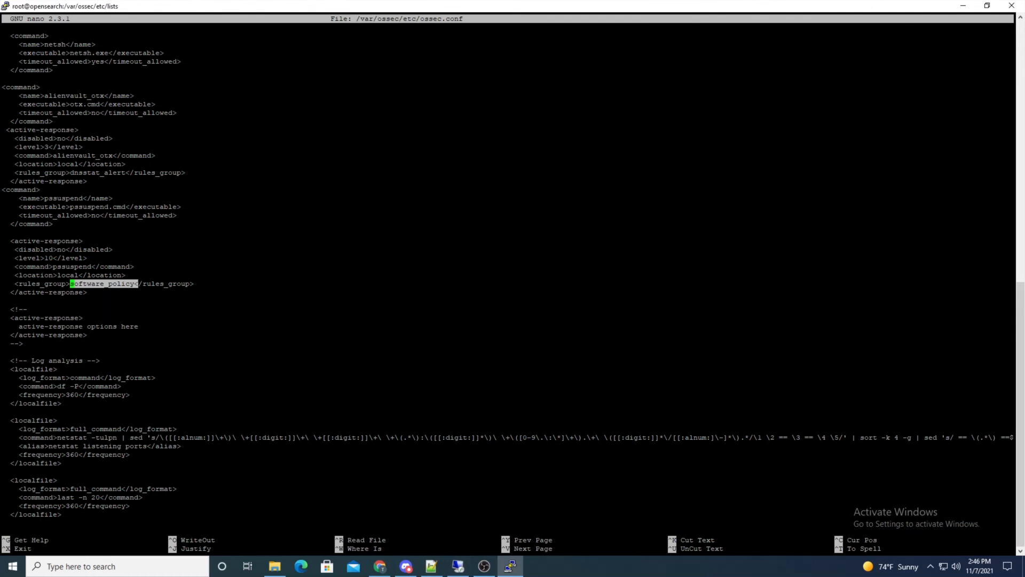
left_click(380, 566)
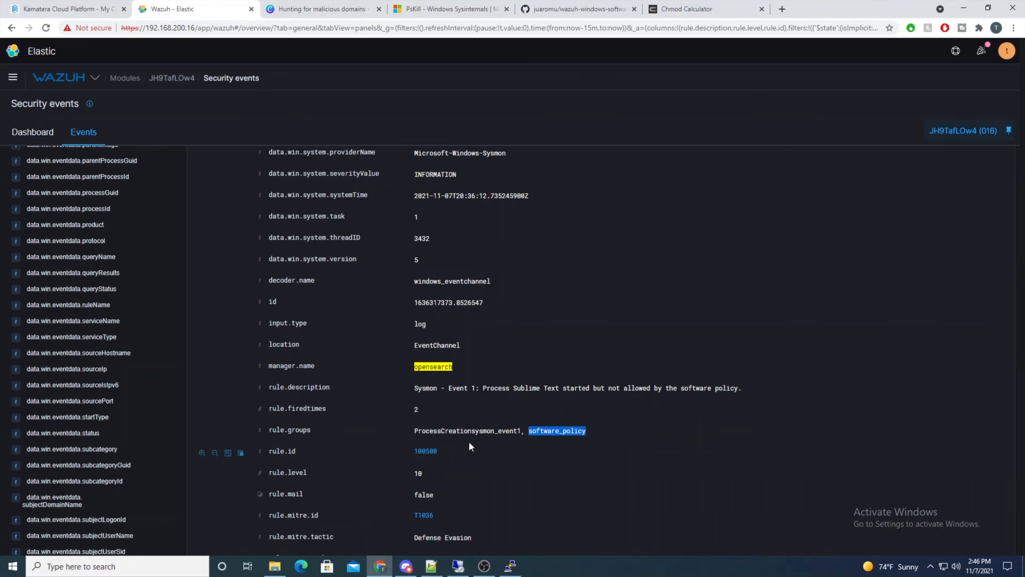
left_click(407, 431)
left_click_drag(416, 432, 586, 432)
left_click(589, 428)
left_click(509, 564)
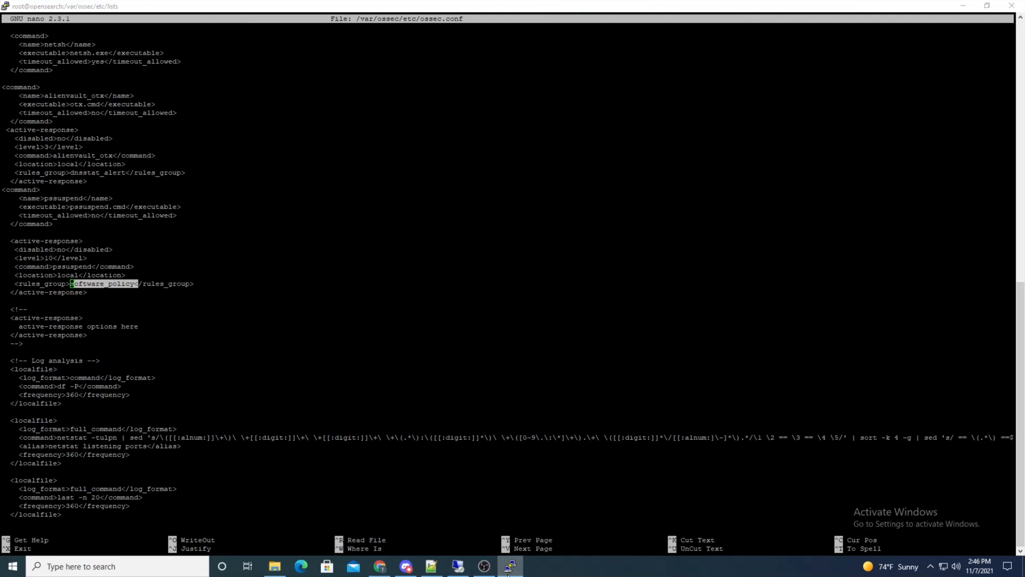
left_click(509, 564)
left_click(458, 566)
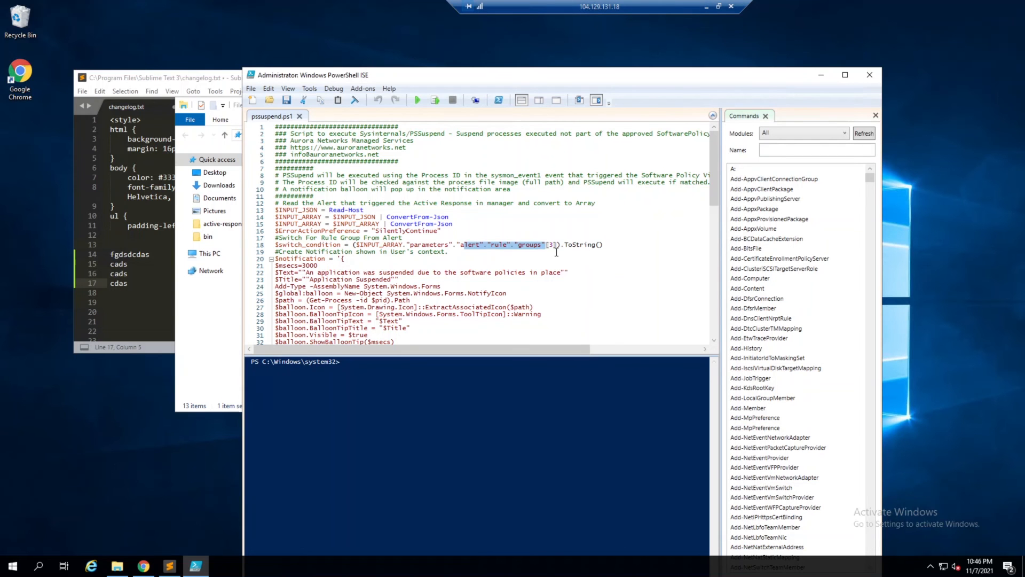
left_click(552, 244)
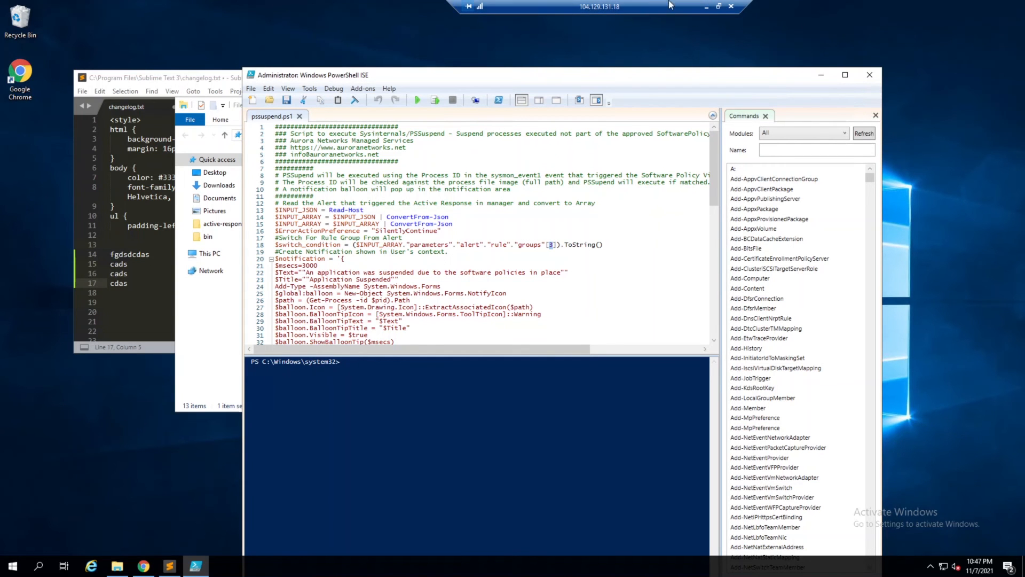
- In the Wazuh alert, examine the order of the ProcessCreationsysmon_event1 and software_policy entries in rule.groups
left_click(706, 6)
left_click_drag(529, 431, 586, 431)
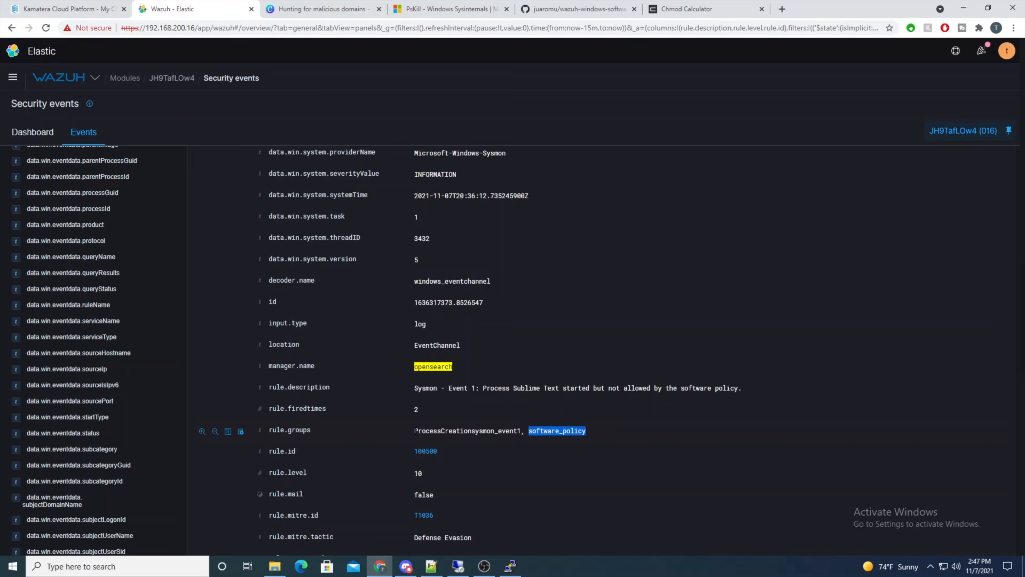
left_click_drag(415, 431, 589, 434)
left_click(593, 431)
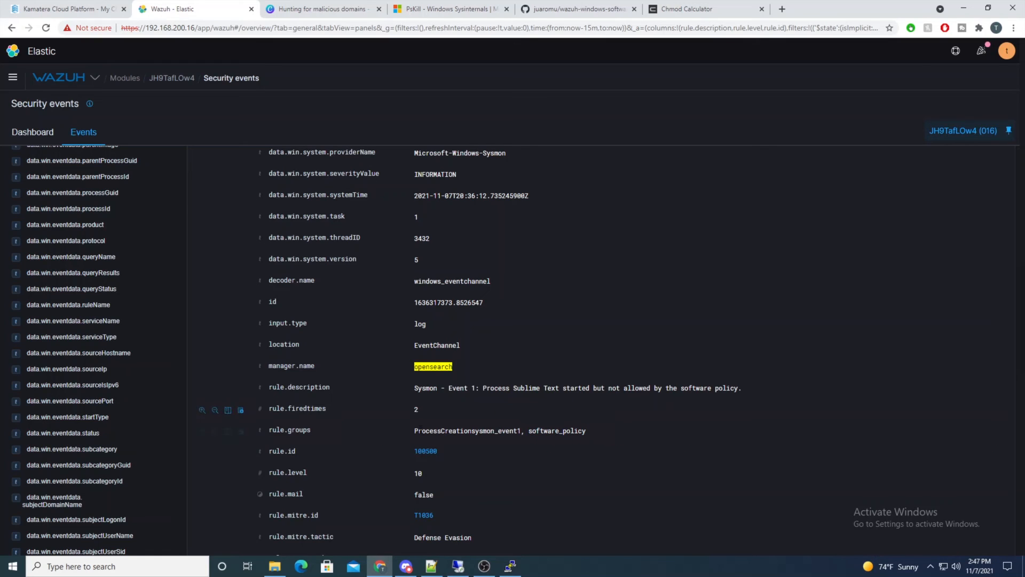
left_click_drag(415, 430, 522, 431)
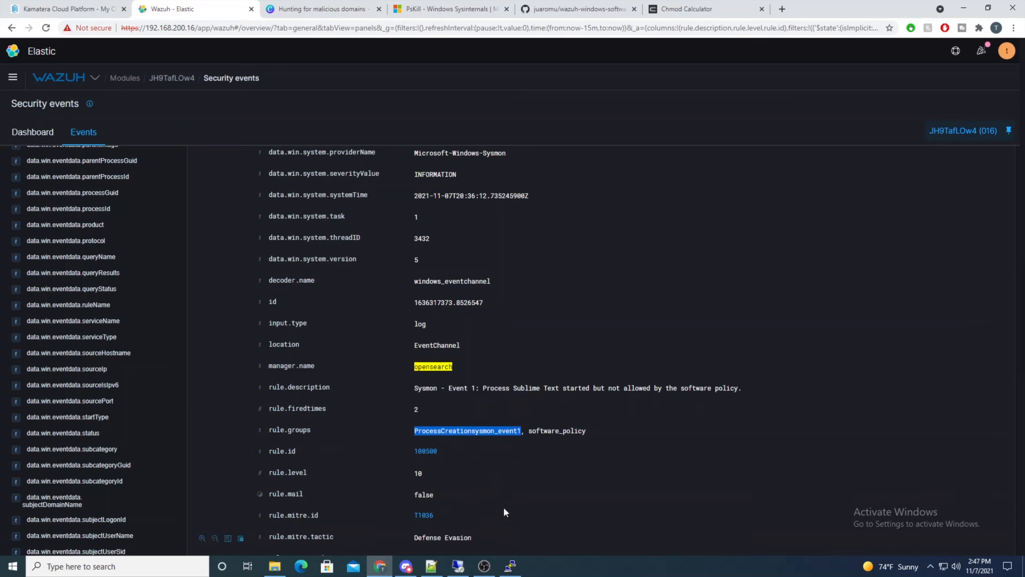
left_click(528, 430)
left_click_drag(528, 431, 576, 432)
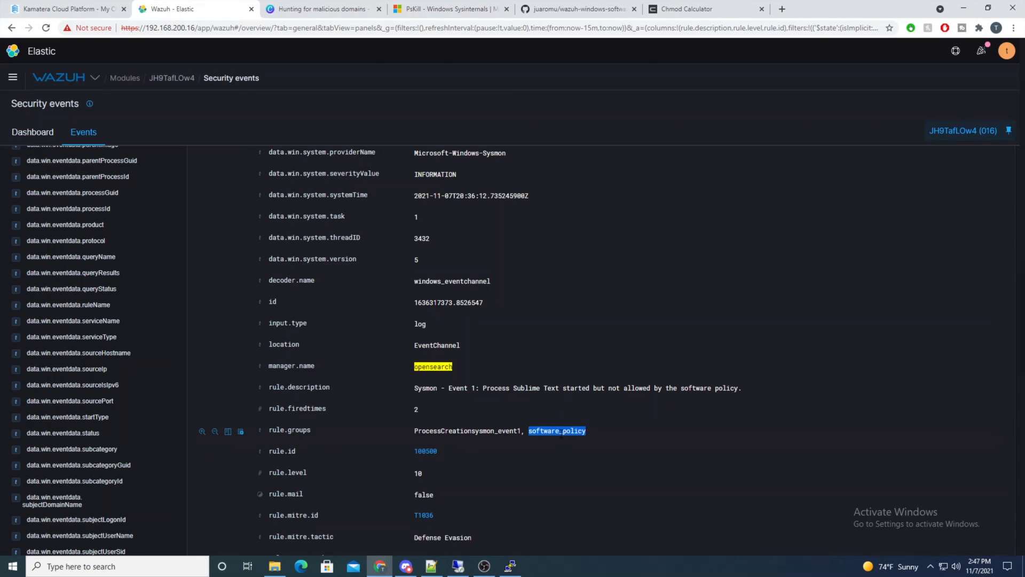
left_click(537, 431)
left_click_drag(529, 430, 585, 432)
left_click_drag(415, 430, 586, 431)
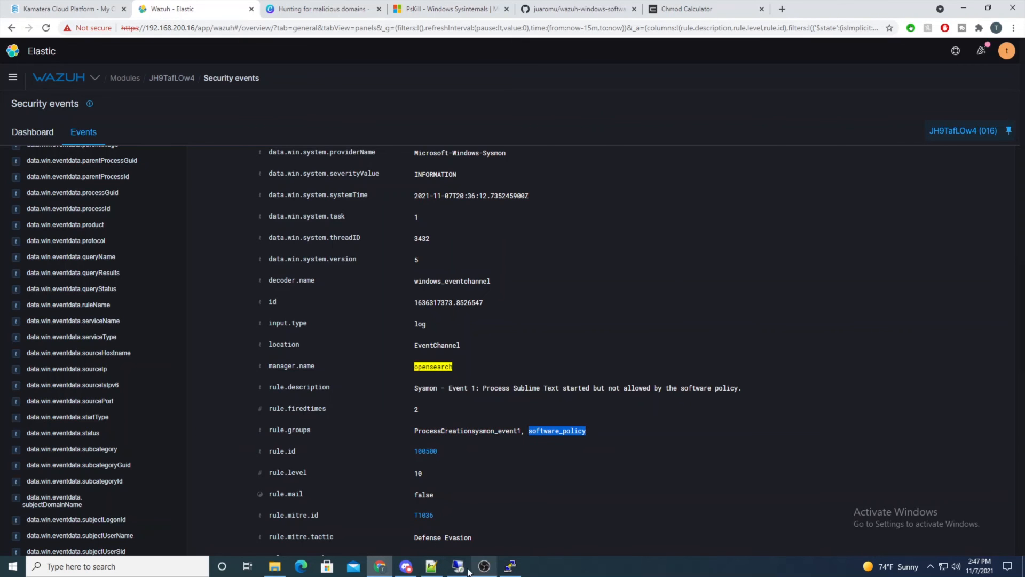
- On the remote machine, set the groups index in pssuspend.ps1's $switch_condition line to 1, save the script and close PowerShell ISE
left_click(461, 568)
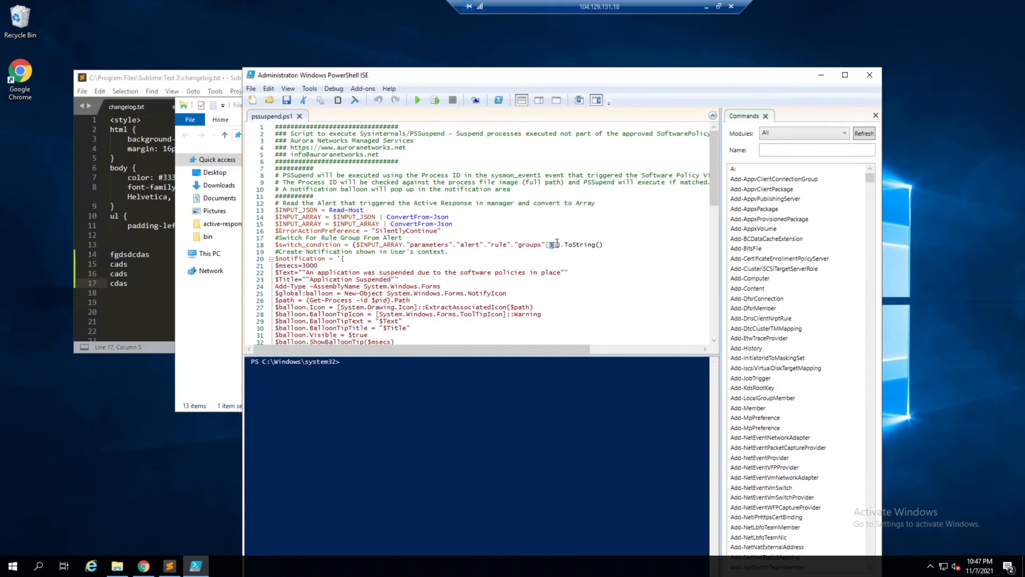
key("BackSpace")
type("1")
left_click(286, 100)
left_click(869, 75)
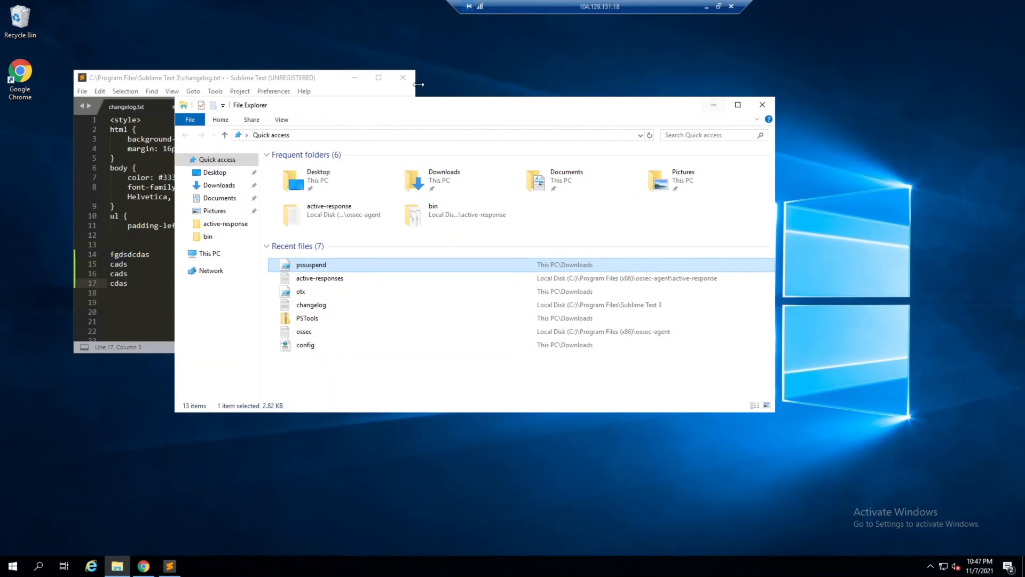
- Close and relaunch Sublime Text 3, and try to enter gggfdsgadsfa on line 15 of changelog.txt
left_click(403, 78)
left_click(13, 566)
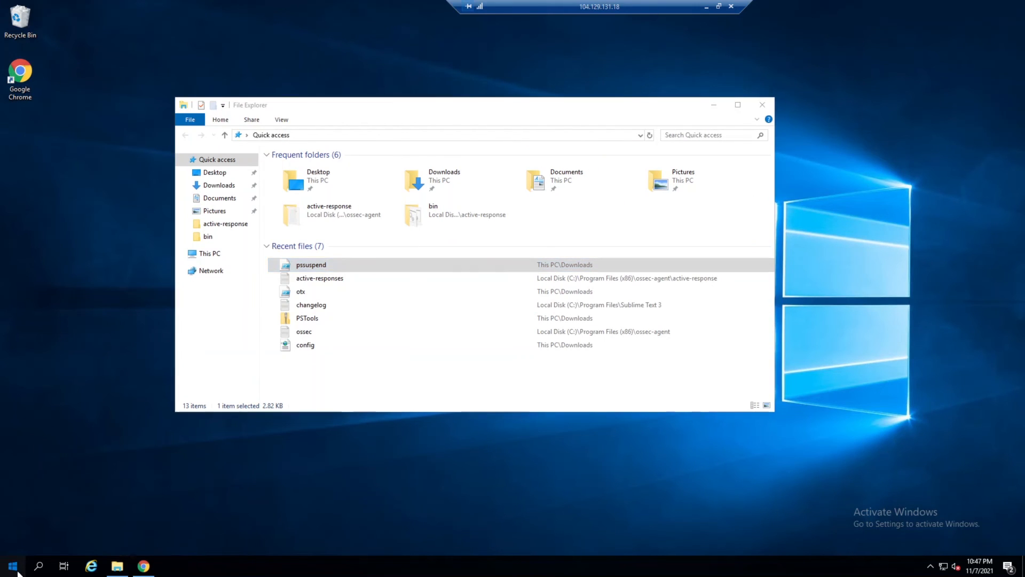
left_click(88, 242)
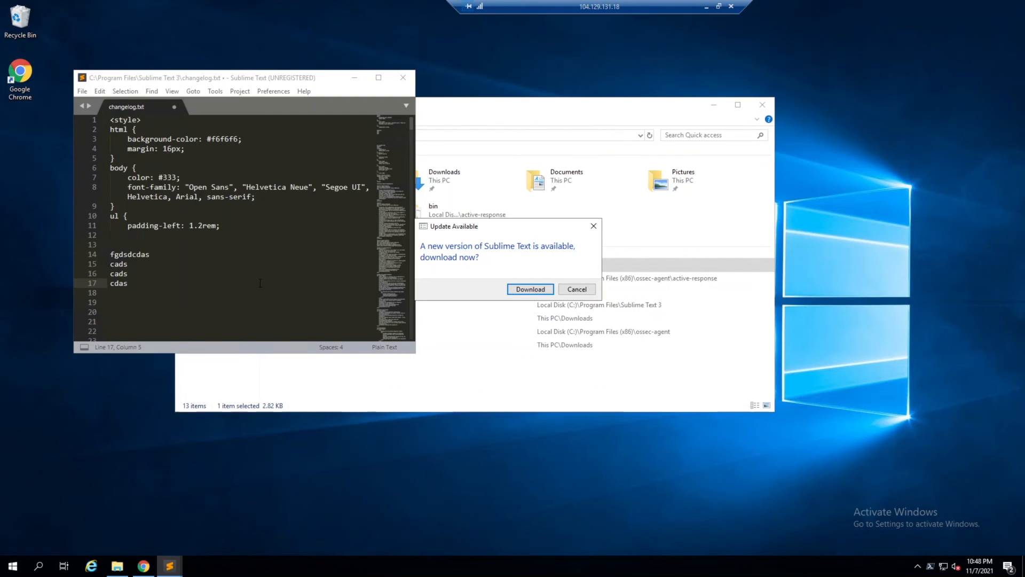
left_click(205, 263)
type("gggfdsgadsfa")
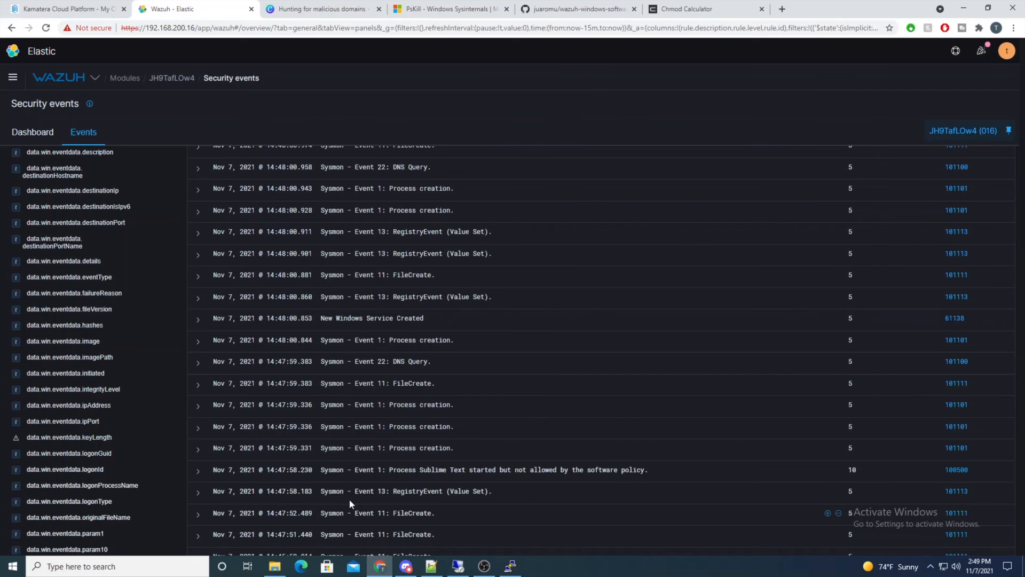
- Review the new Sublime Text policy alert in Wazuh and examine the directory and command line of the 14:47:59.331 process creation event
left_click_drag(390, 358, 617, 364)
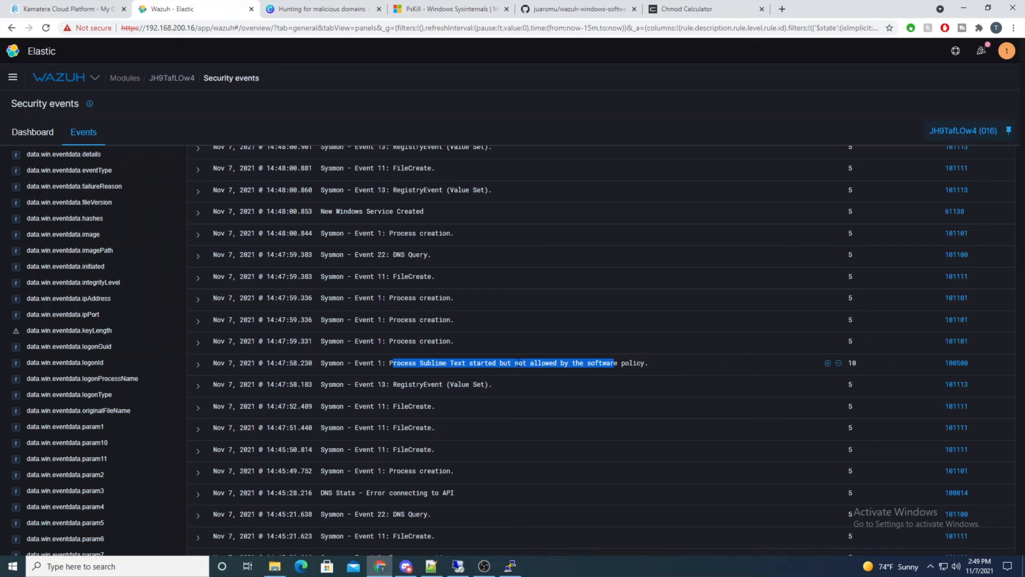
left_click(590, 365)
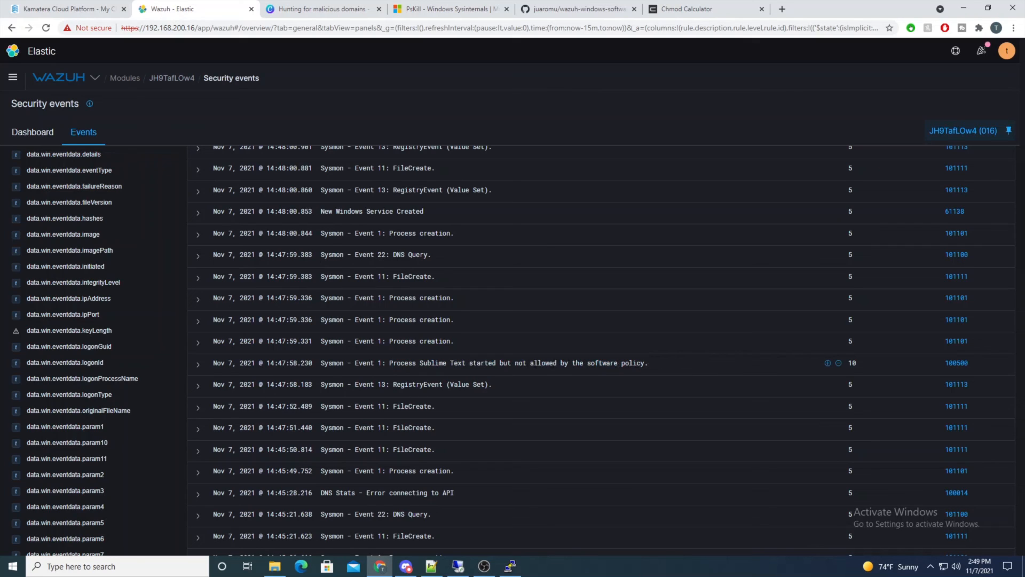
left_click(200, 349)
scroll(509, 430, "down", 2)
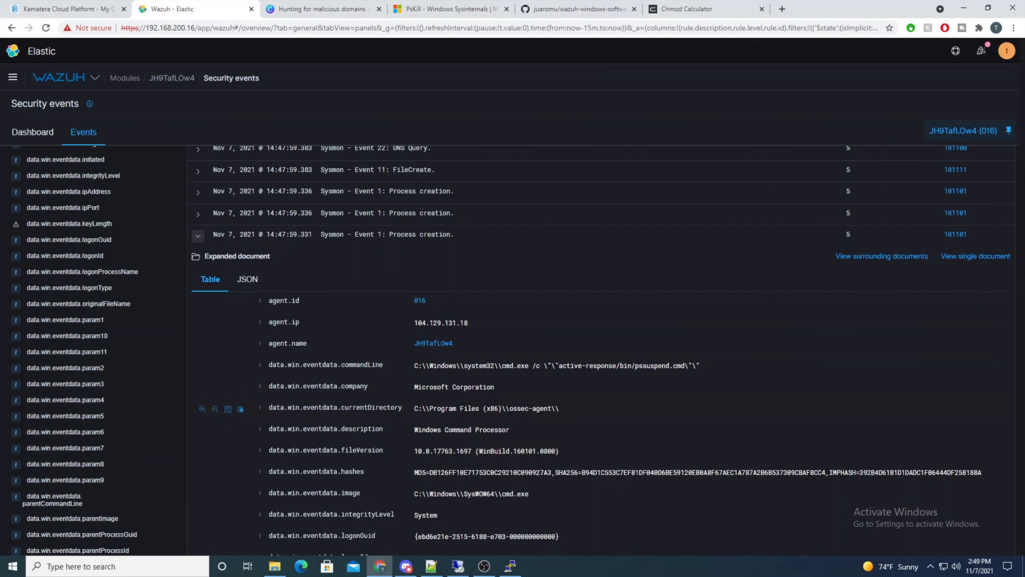
left_click_drag(506, 409, 554, 409)
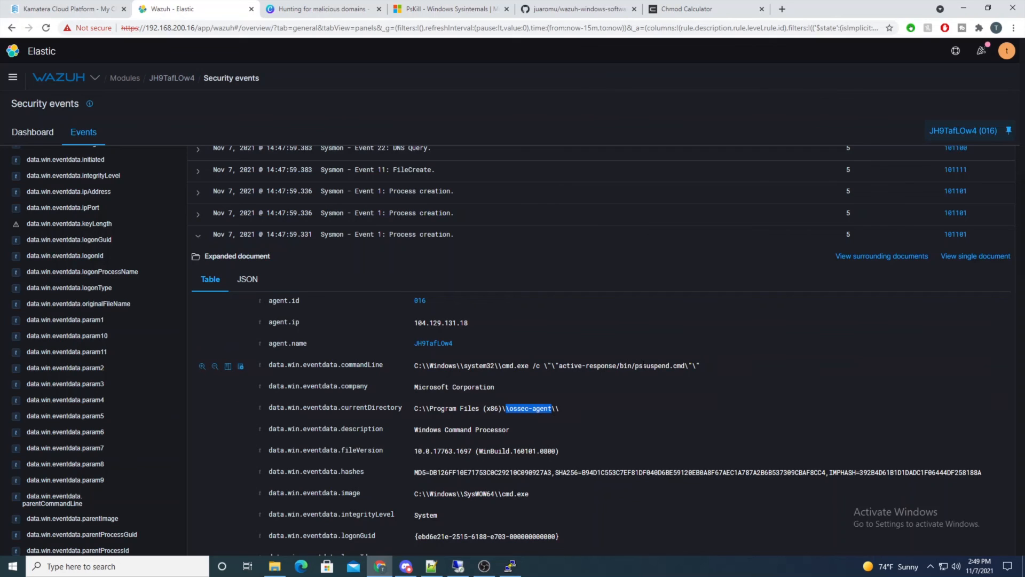
left_click_drag(635, 367, 689, 367)
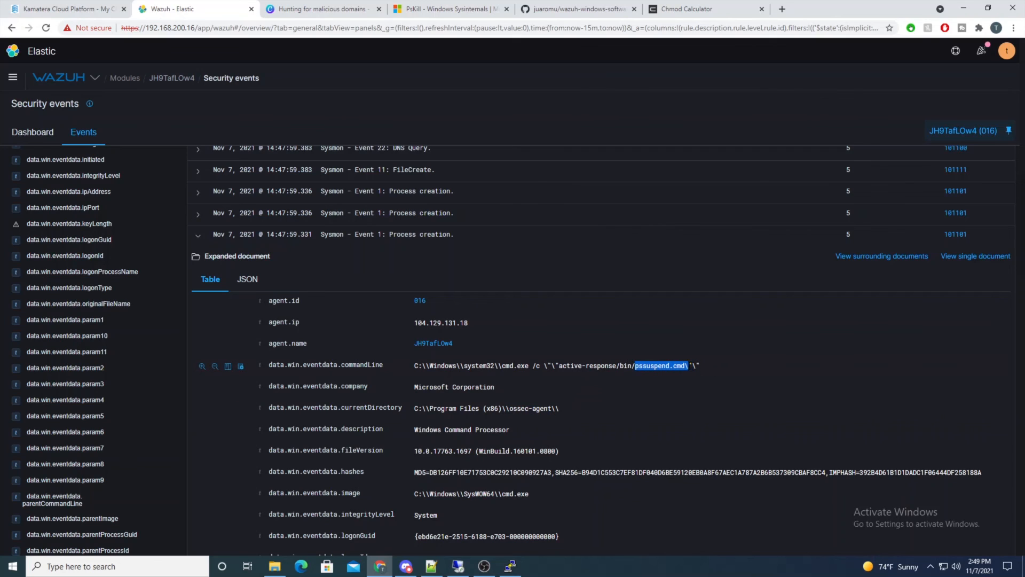
- Expand the two 14:47:59.336 process creation events and examine the command line and company of the one running pssuspend.ps1
left_click(199, 214)
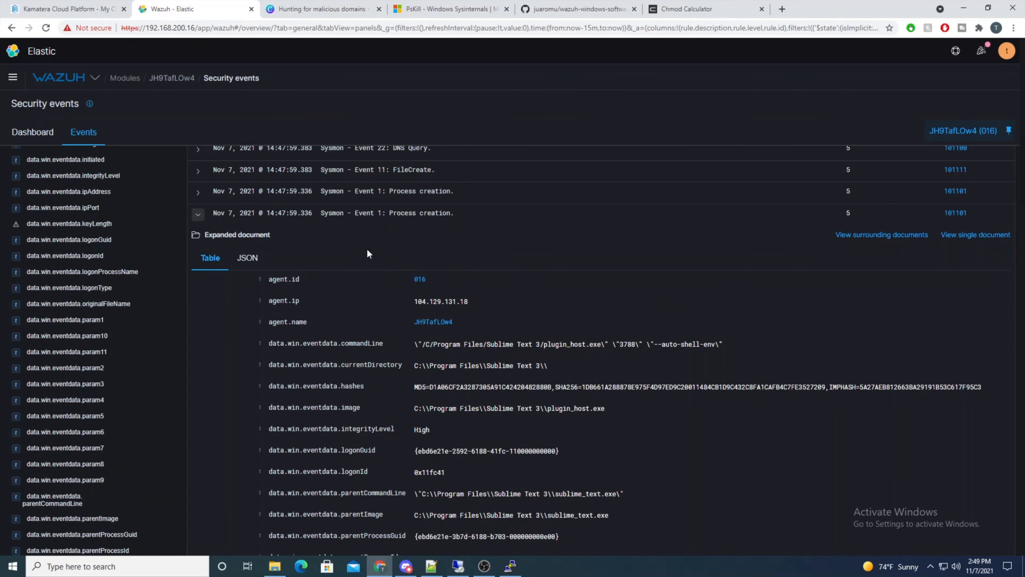
left_click(197, 192)
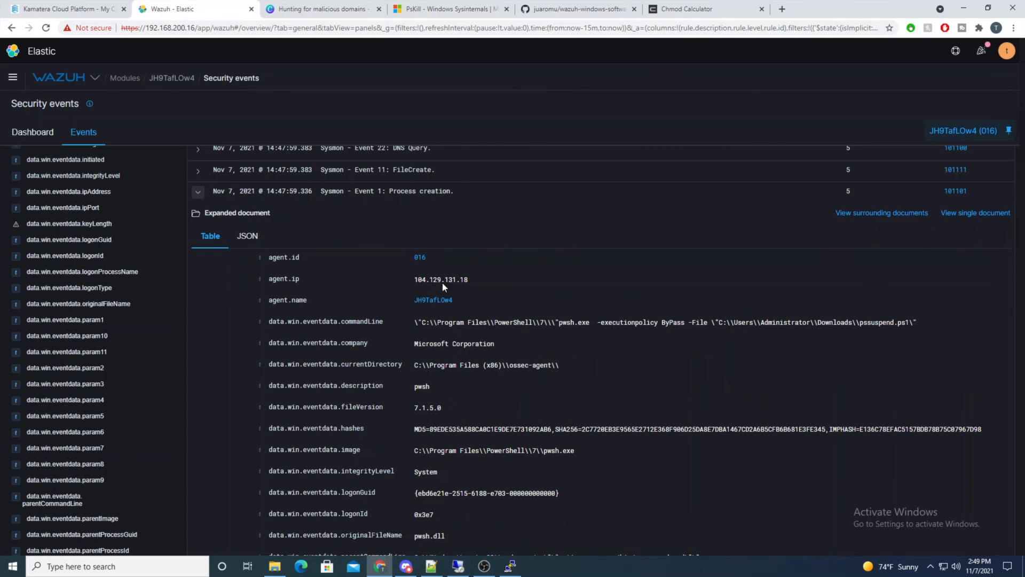
left_click_drag(434, 323, 913, 324)
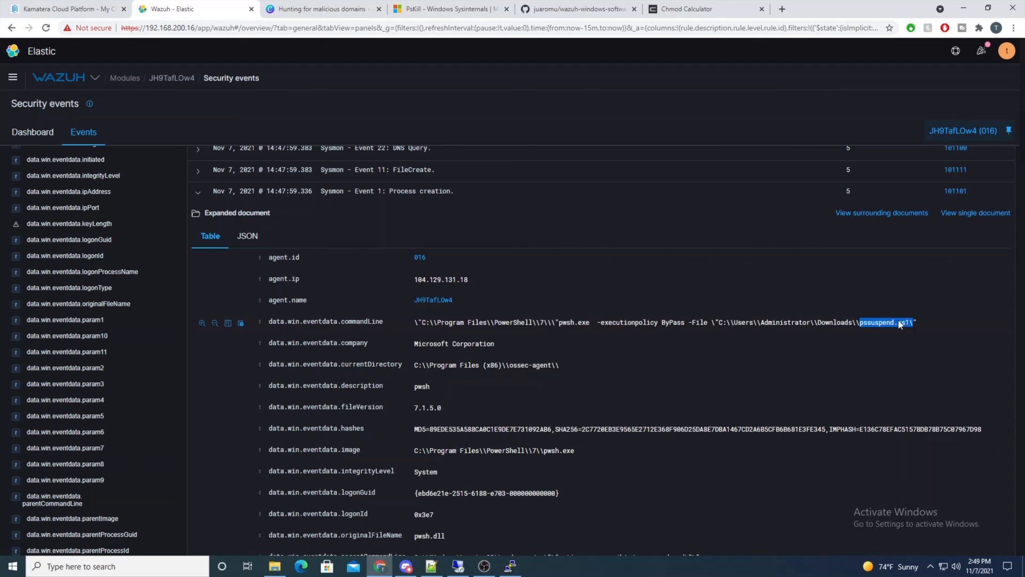
scroll(546, 421, "down", 1)
scroll(545, 422, "down", 4)
scroll(549, 369, "up", 5)
left_click_drag(418, 343, 500, 347)
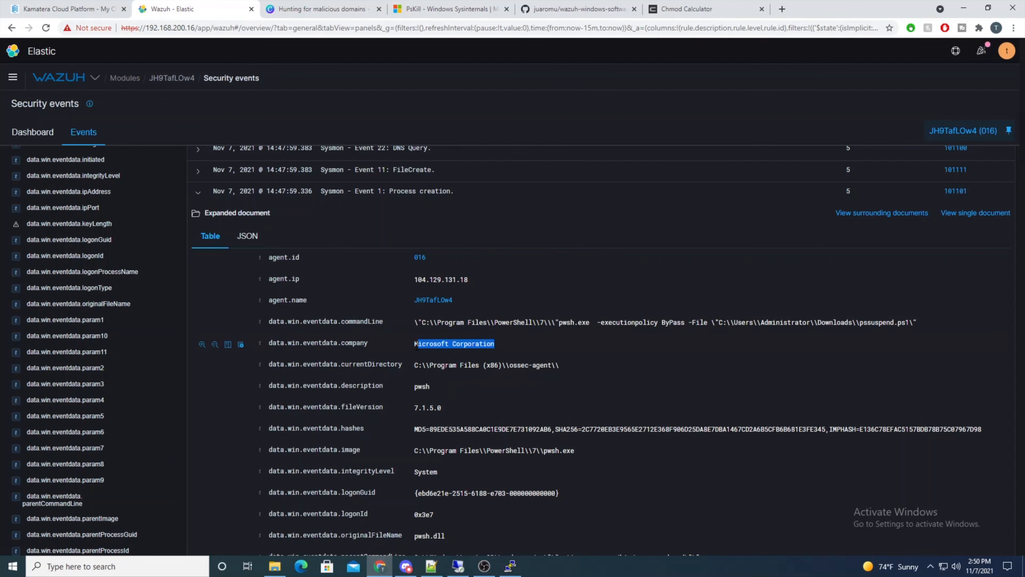
left_click(196, 198)
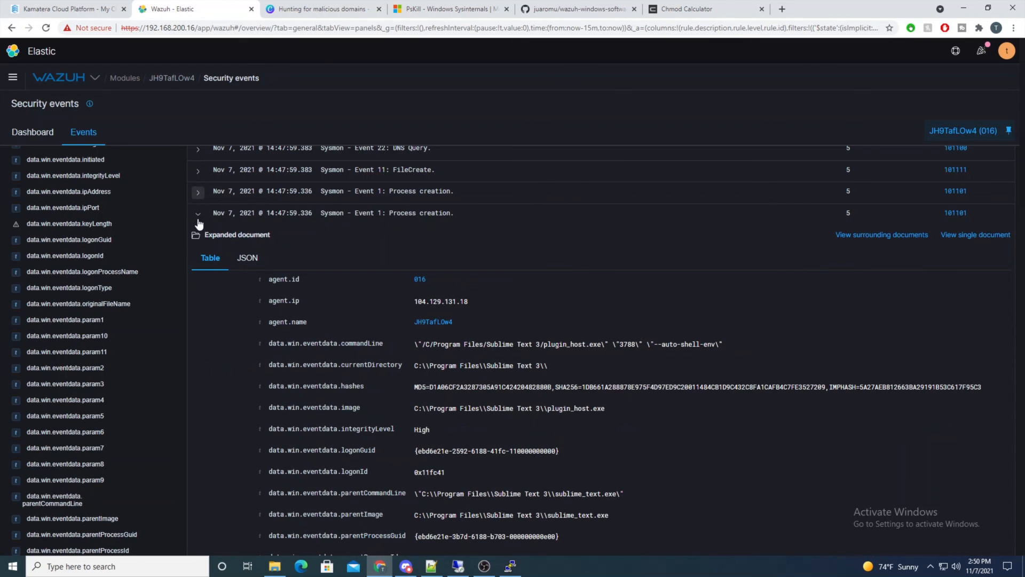
- Collapse the expanded process creation events, expand the 14:47:58.230 Sublime Text policy alert and copy its company value, Sublime HQ Pty Ltd
left_click(197, 219)
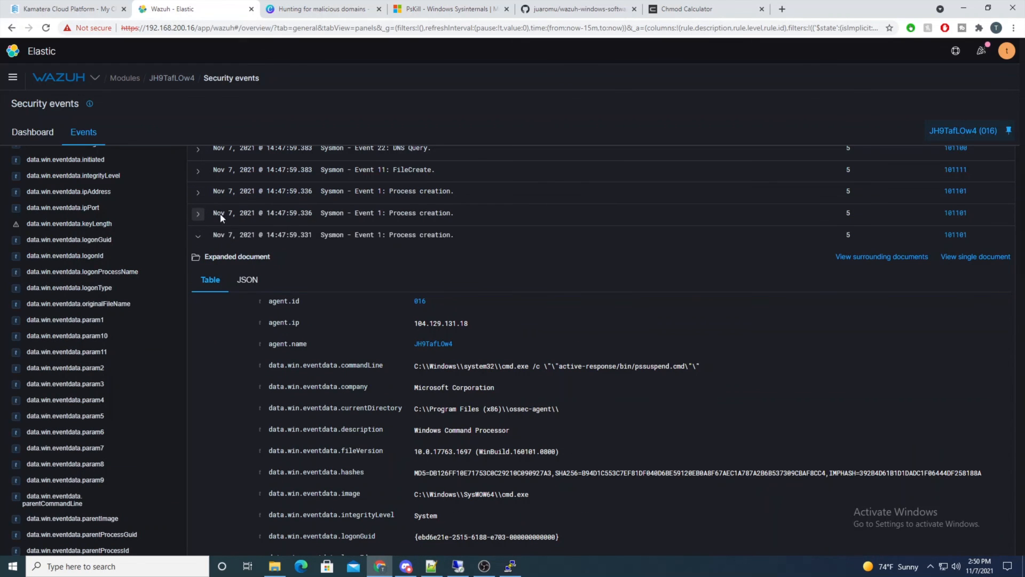
left_click(198, 237)
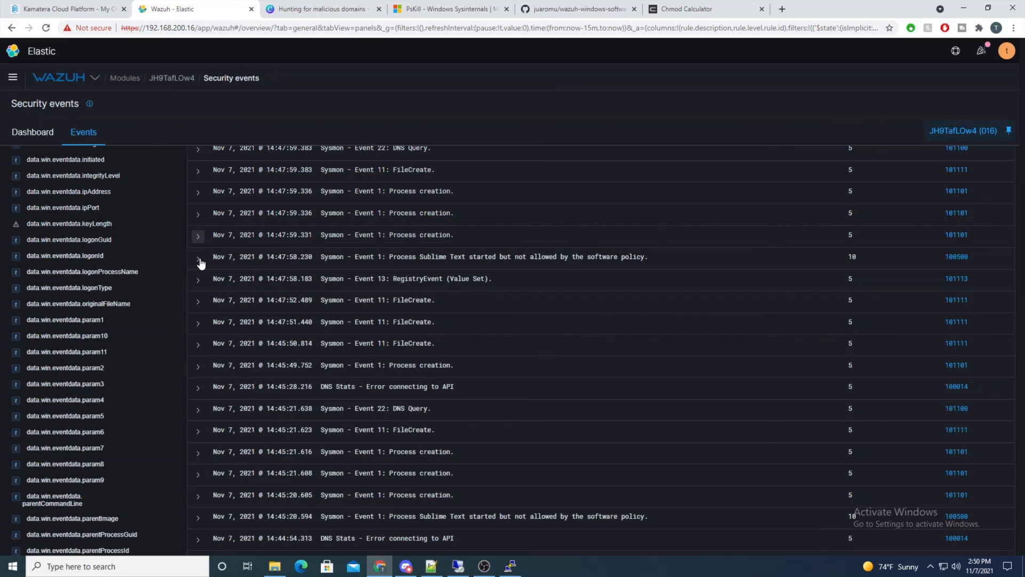
left_click(198, 258)
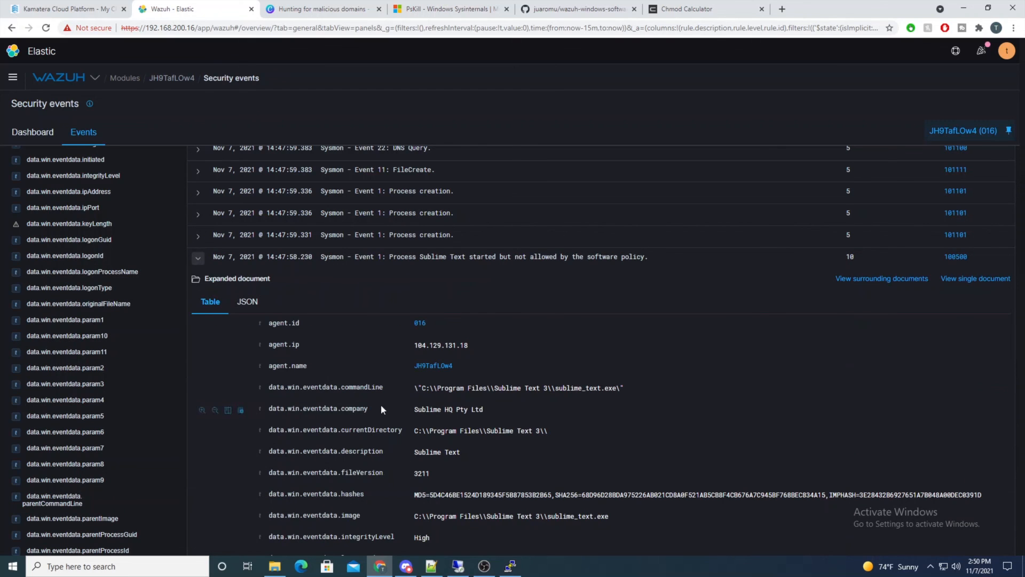
left_click_drag(307, 409, 416, 407)
left_click(483, 411)
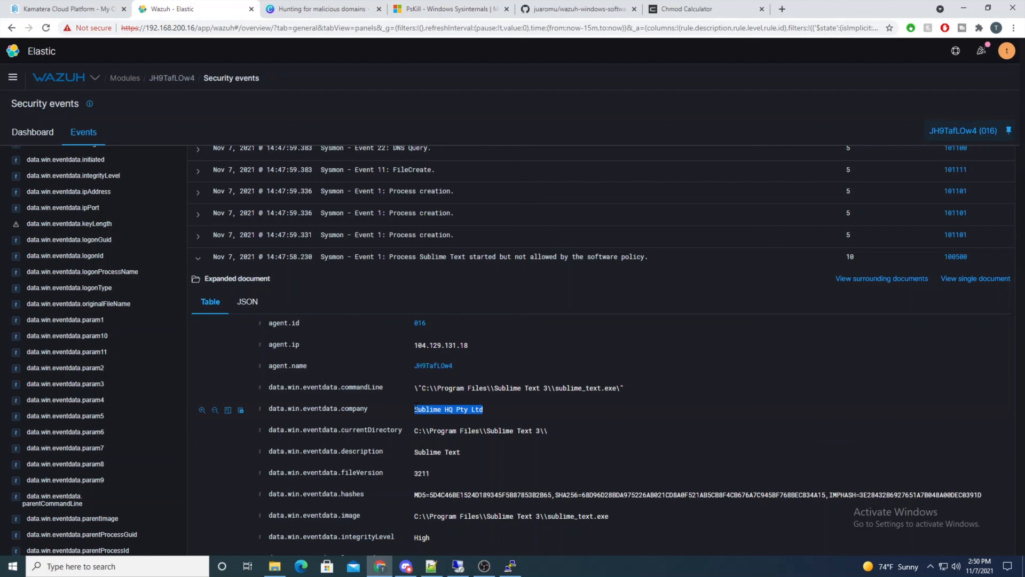
right_click(447, 410)
left_click(482, 420)
- Switch to the Wazuh manager terminal, exit ossec.conf and open /var/ossec/etc/lists/software-vendors in nano
left_click(511, 567)
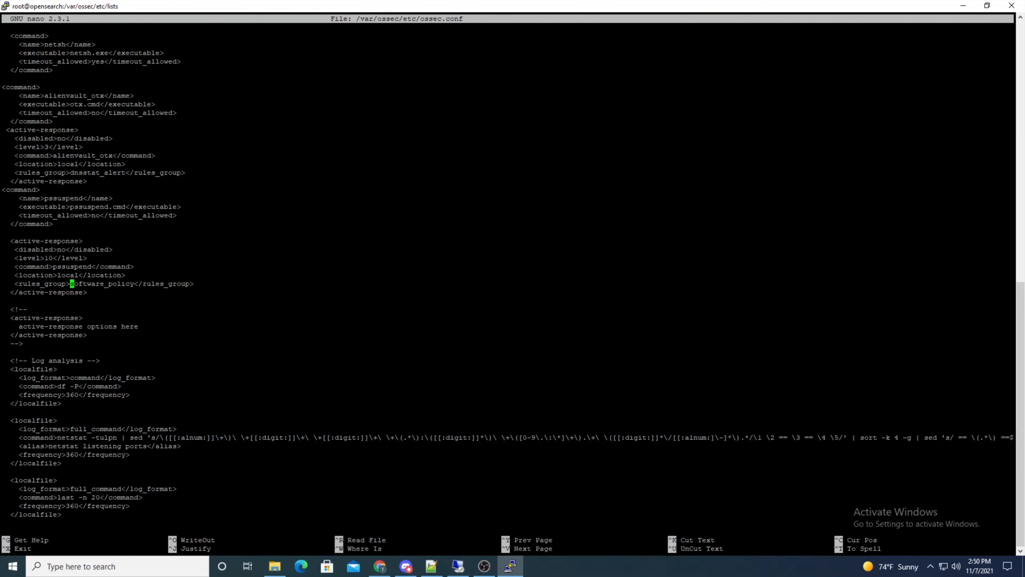
key("ctrl+x")
type("na")
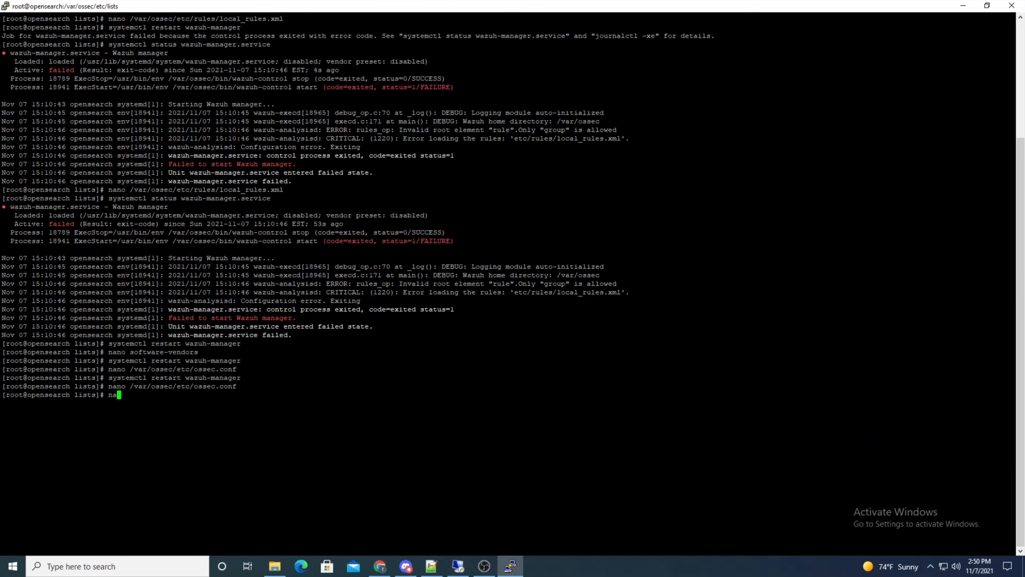
type("no /var/ossec/etc/lists/software-vendors")
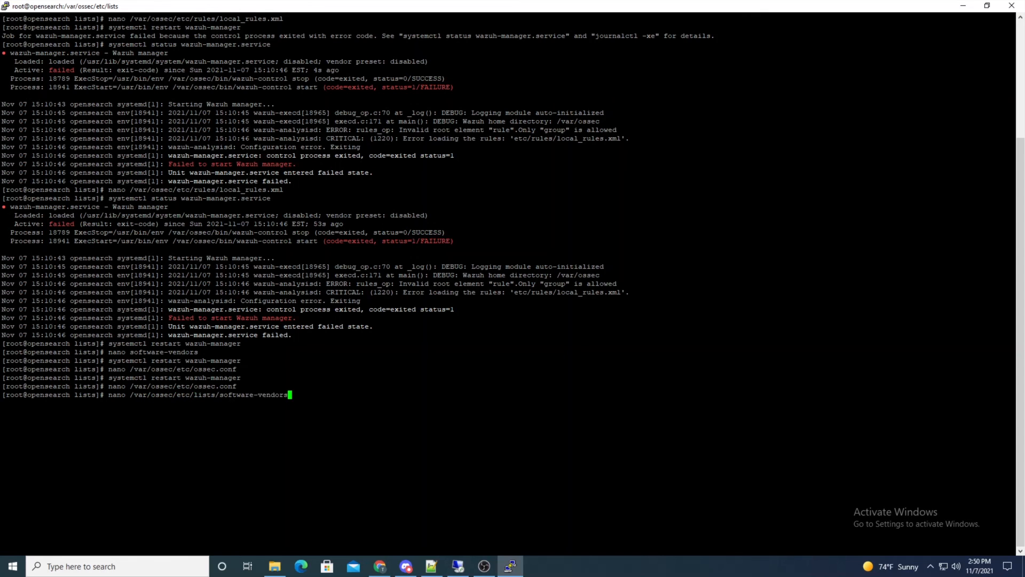
key("Return")
- Add the entry Sublime HQ Pty Ltd: below Google LLC: in the software-vendors list and save the file
key("Down")
key("Down")
key("Down")
key("Down")
key("Down")
key("Down")
key("Down")
key("Down")
key("Down")
key("Down")
key("Down")
key("Down")
key("shift+Insert")
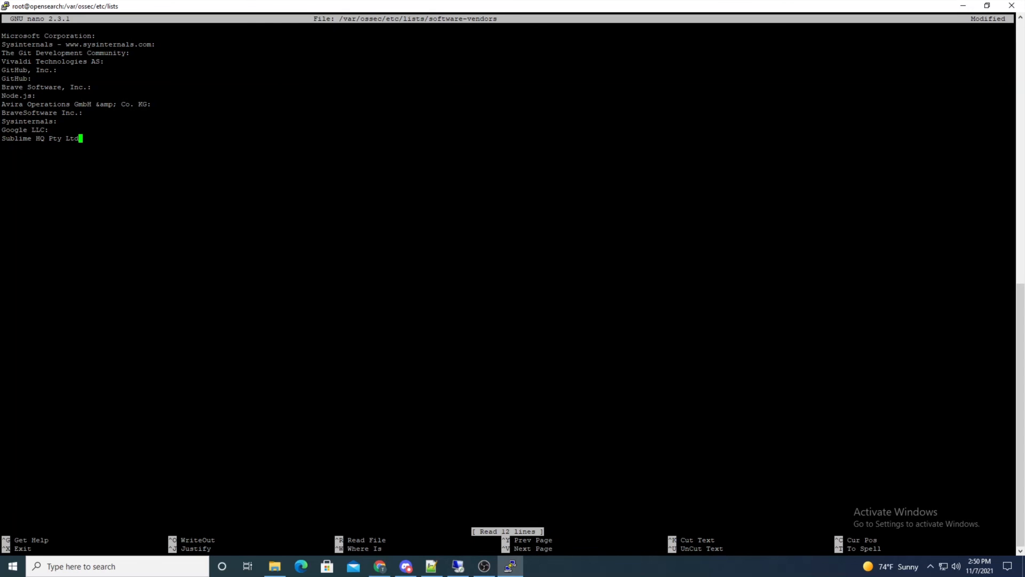
type(":")
key("ctrl+x")
key("y")
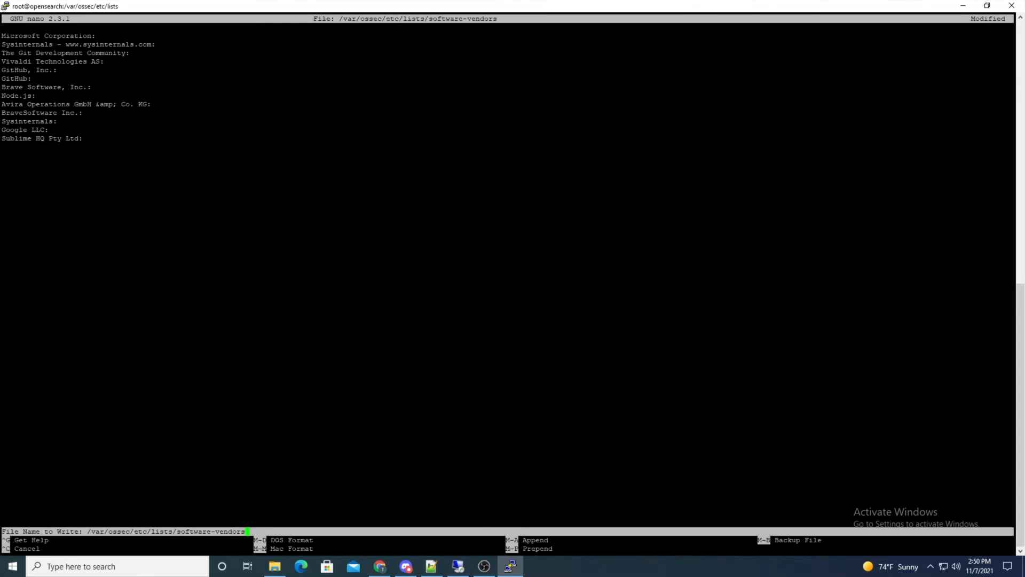
key("Return")
- Restart the wazuh-manager service with systemctl
key("ctrl+r")
type("res")
key("Return")
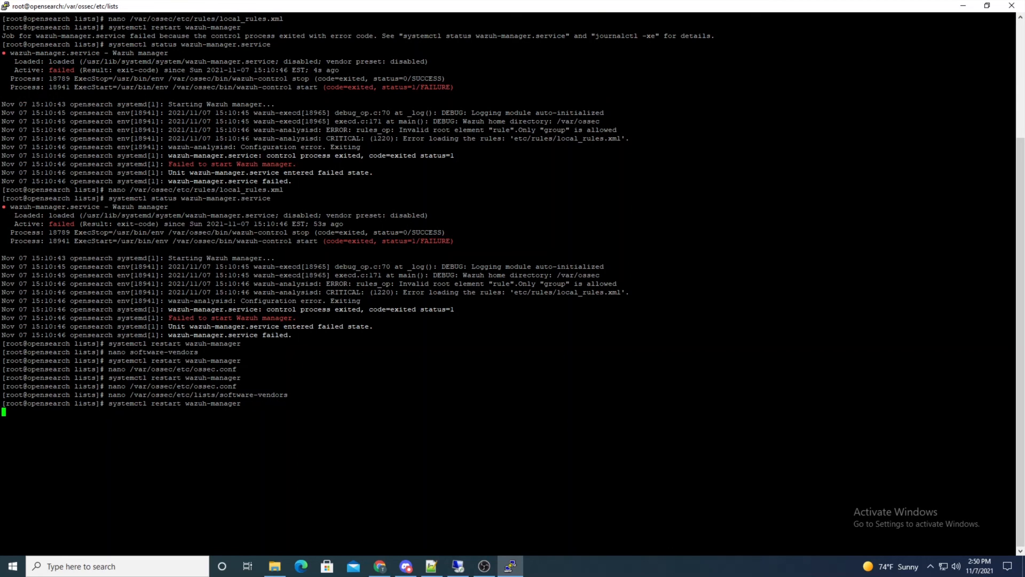
- Launch Sublime Text 3 on the remote machine and decline its update download
left_click(460, 565)
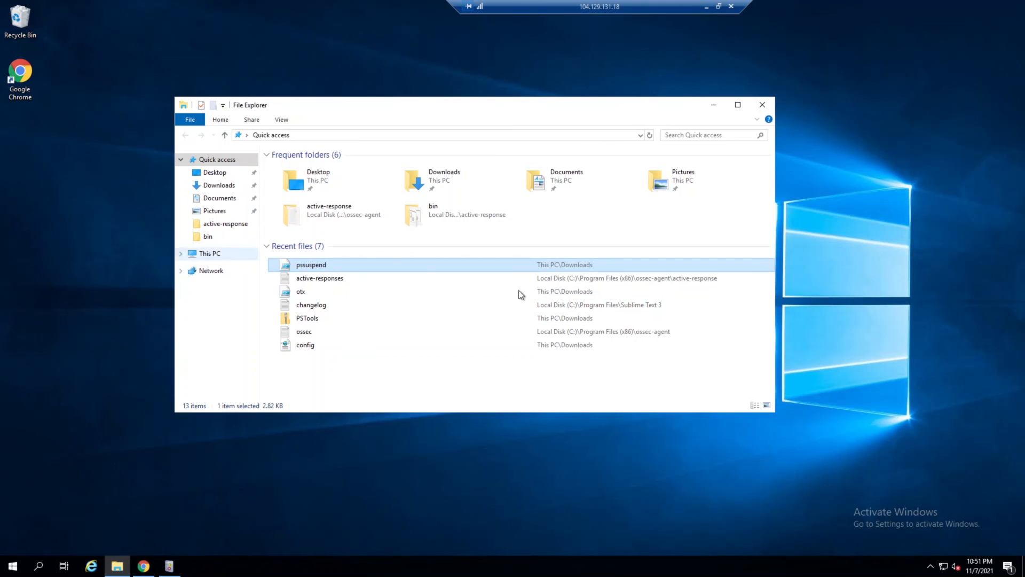
left_click(13, 566)
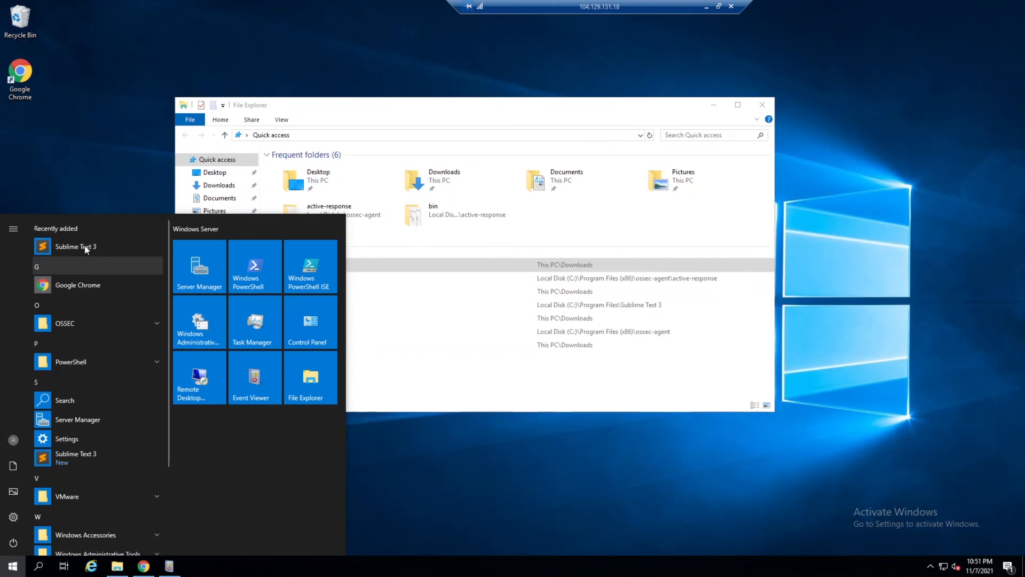
left_click(77, 246)
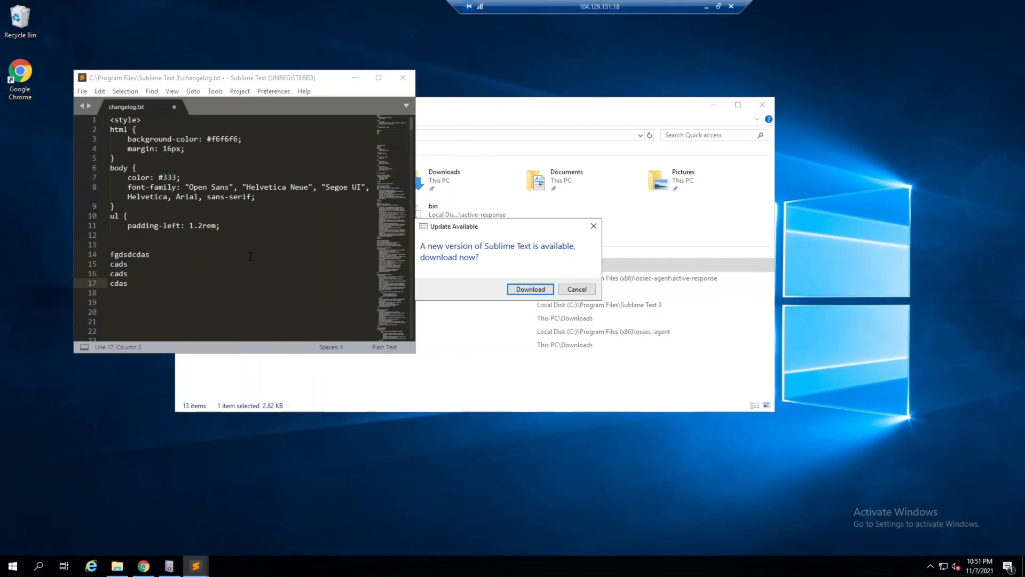
left_click(576, 289)
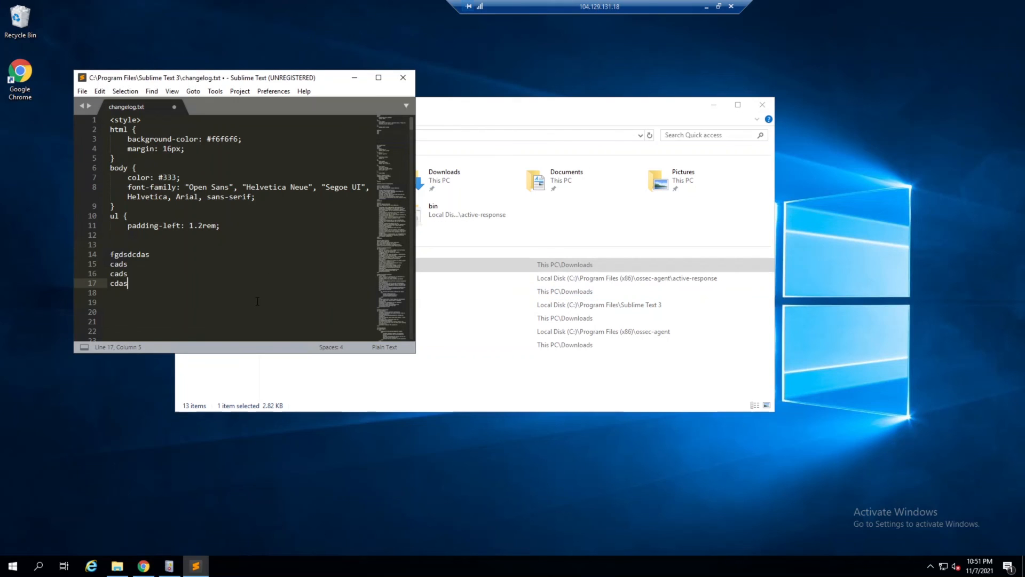
- Enter please subscribe fadsfdsafad ccsdfZAcvdsaf on line 19 of changelog.txt to test that Sublime Text accepts input
scroll(264, 297, "down", 3)
key("Return")
key("Return")
type("please subscribe")
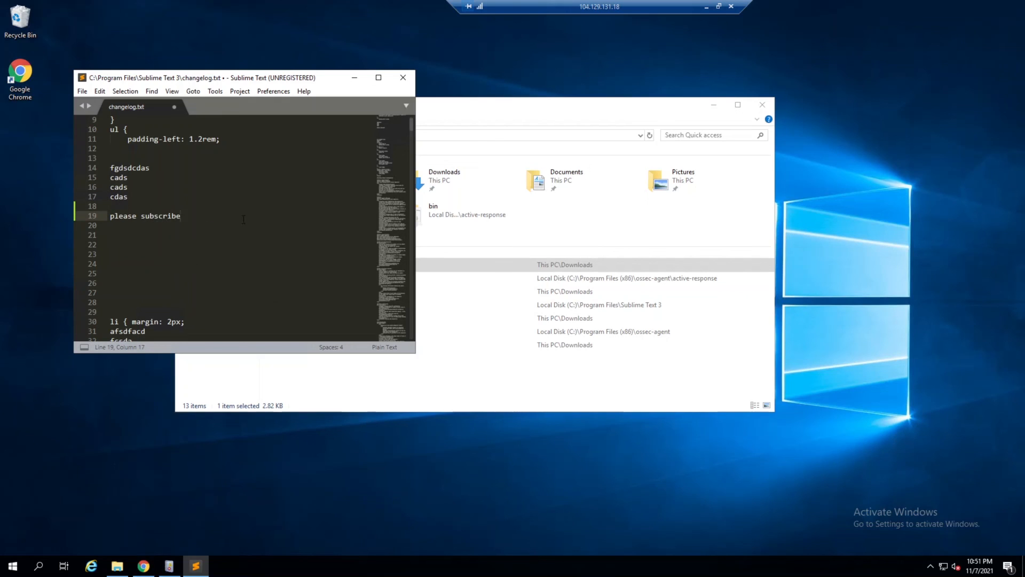
type(" fadsfdsafad ccsdfZAcvdsaf")
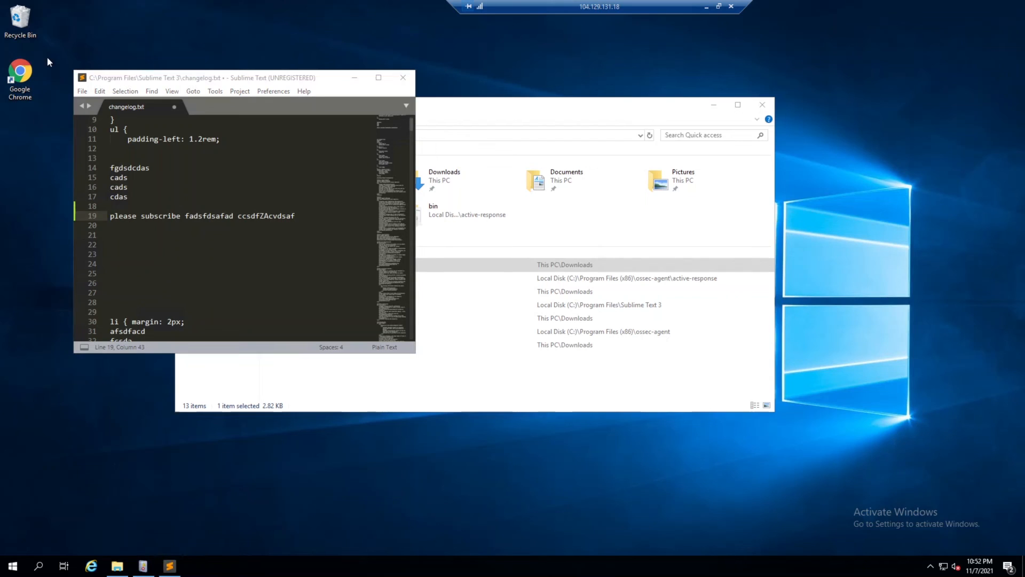
- Open Google Chrome on the remote machine and search Google for discord download
double_click(27, 79)
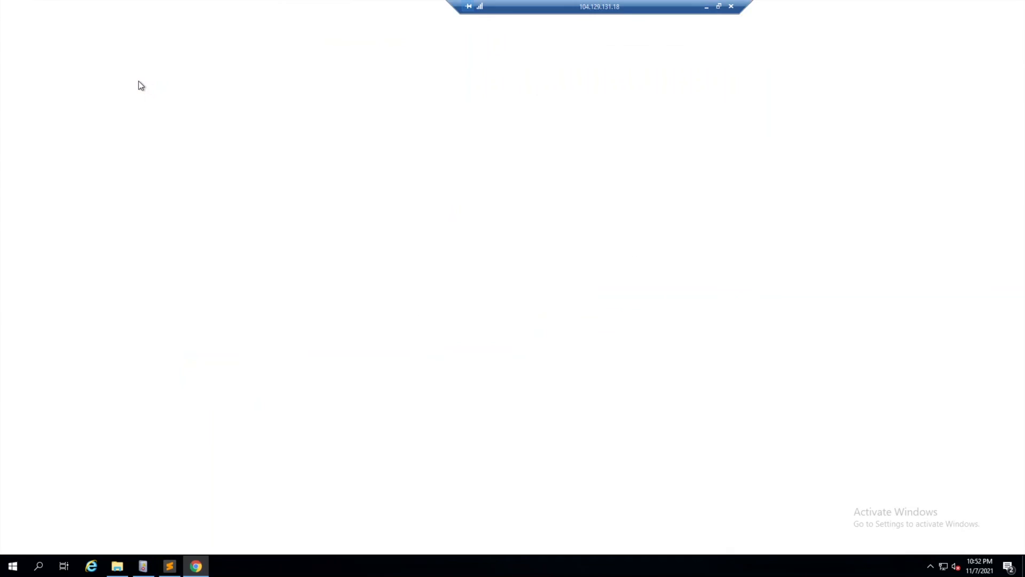
type("discord")
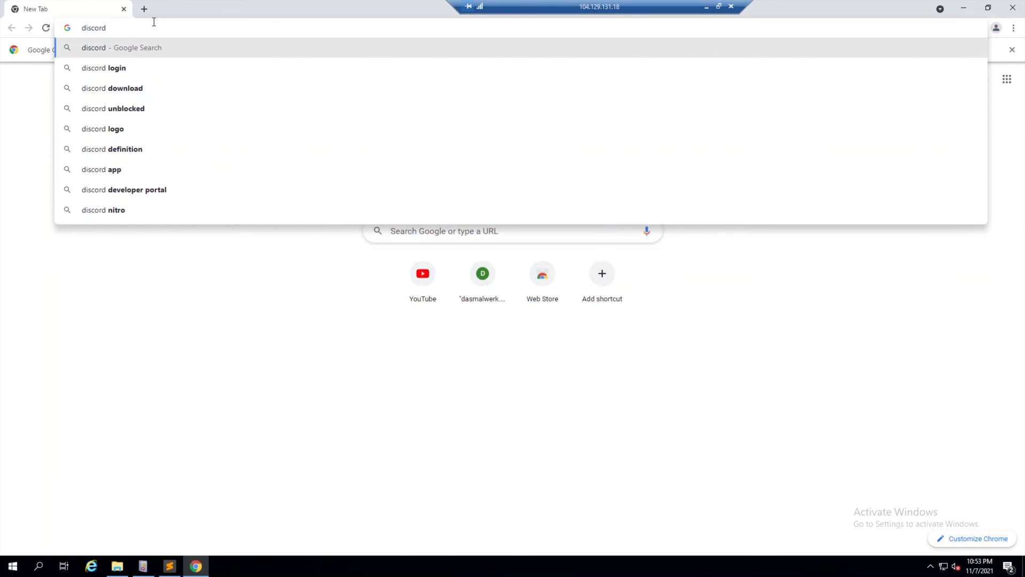
key("Down")
key("Down")
key("Return")
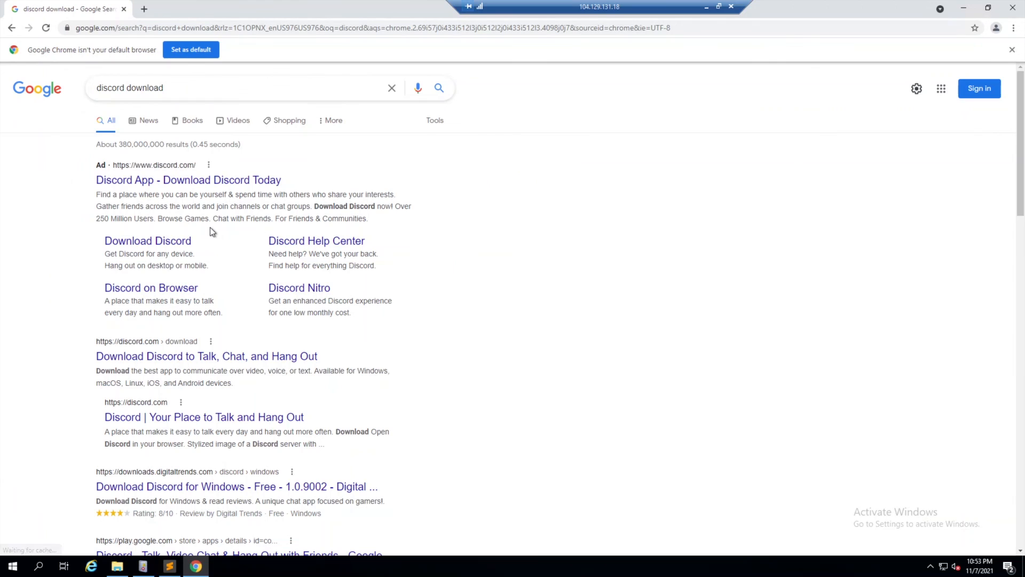
- Download Discord for Windows from discord.com, run DiscordSetup.exe and dismiss the Application Suspended notification
left_click(256, 357)
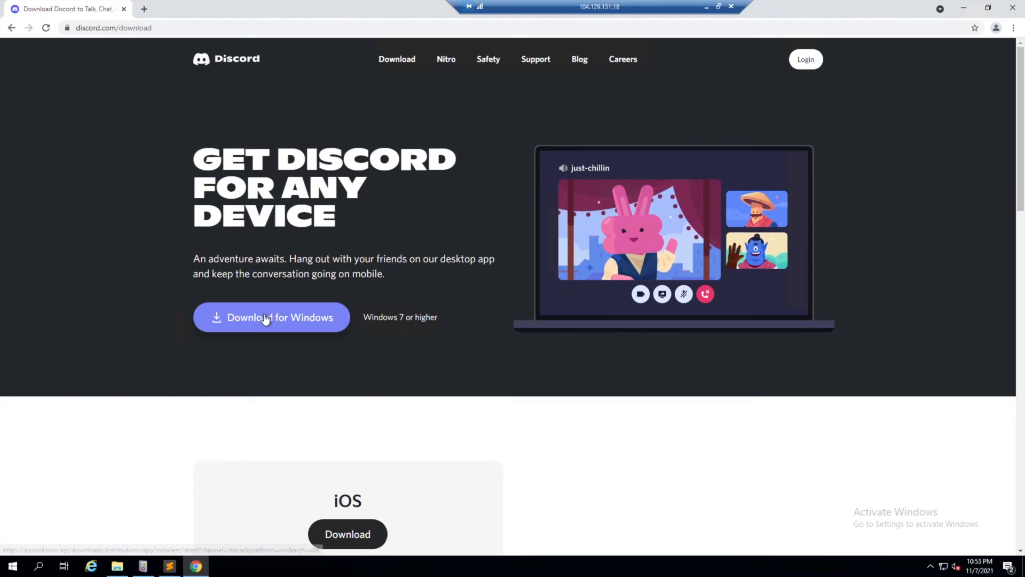
left_click(265, 319)
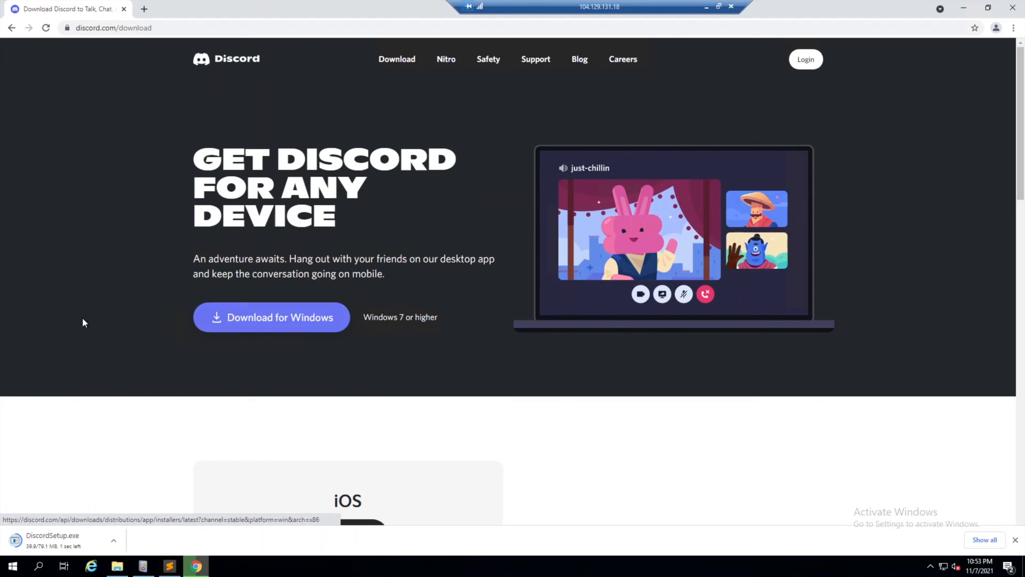
left_click(46, 539)
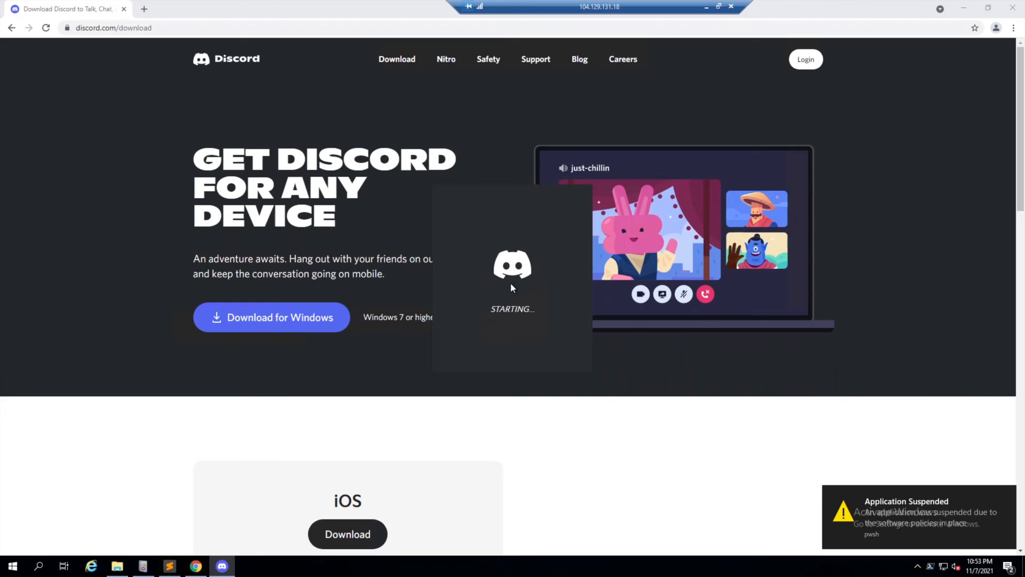
left_click(897, 516)
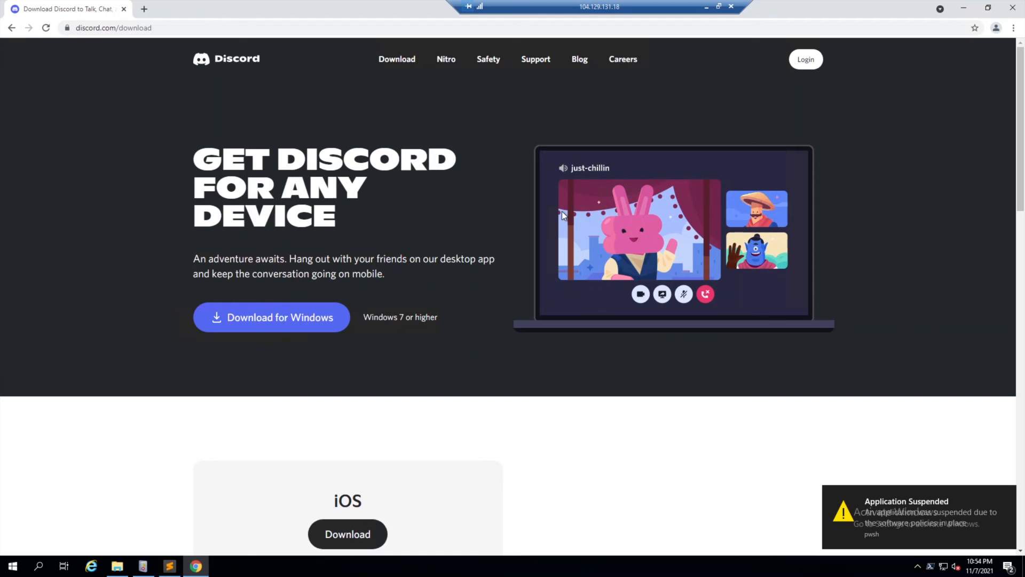
- Return to the Wazuh security events and examine the image and company of the 14:53:52.136 Discord policy alert
left_click(706, 7)
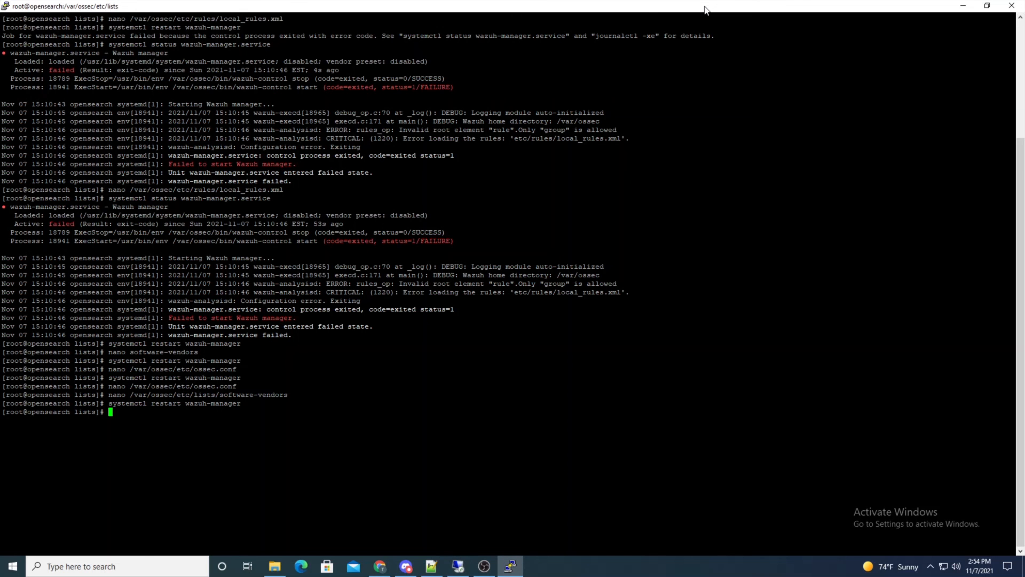
left_click(380, 566)
scroll(587, 355, "up", 14)
scroll(740, 390, "down", 14)
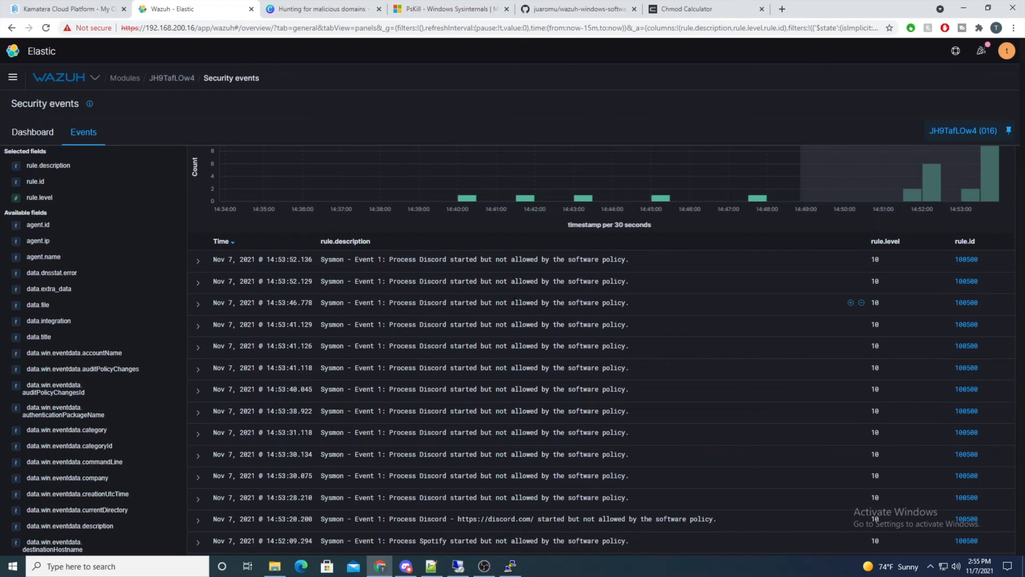
left_click(198, 262)
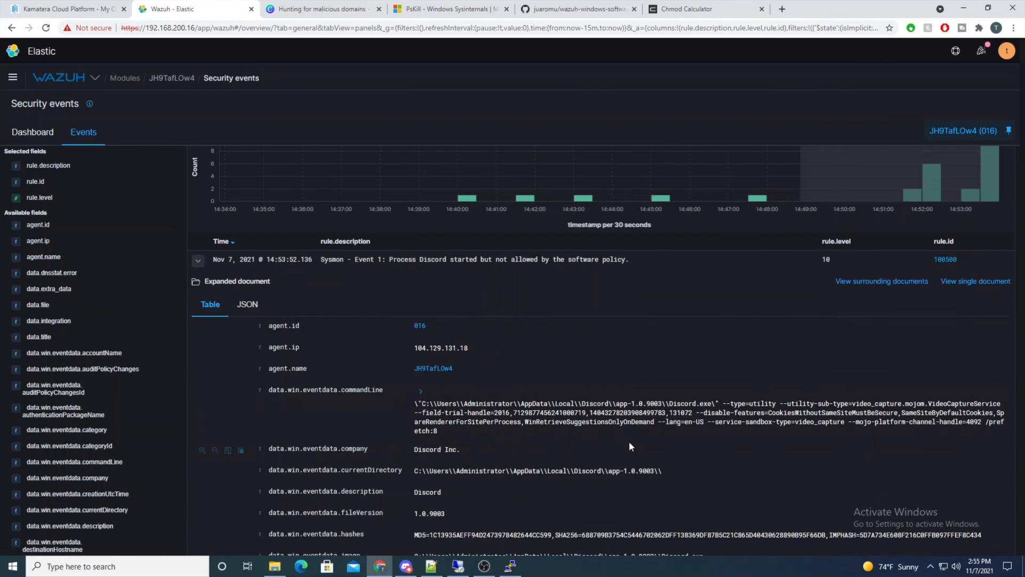
scroll(695, 385, "down", 2)
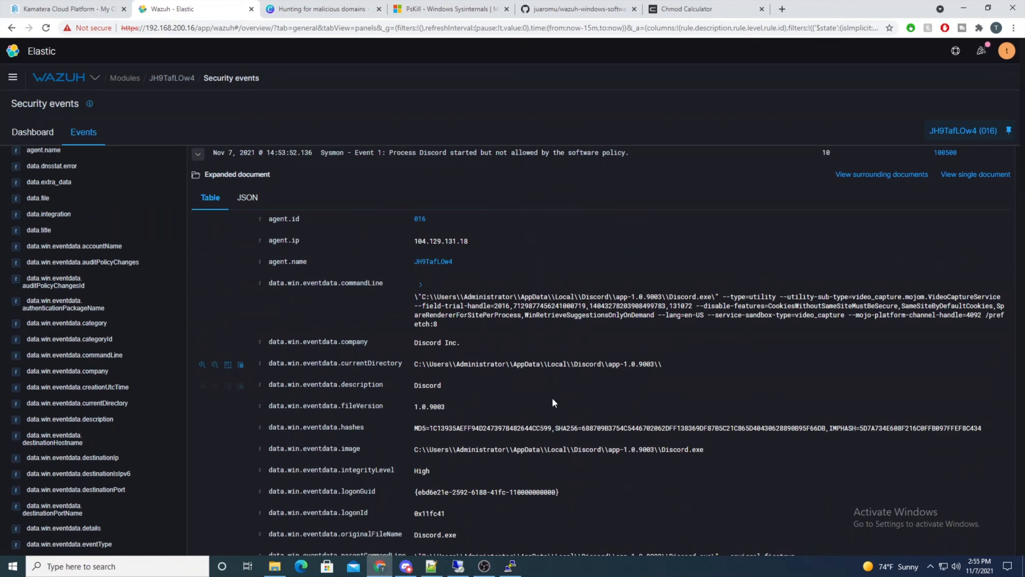
left_click_drag(662, 449, 713, 458)
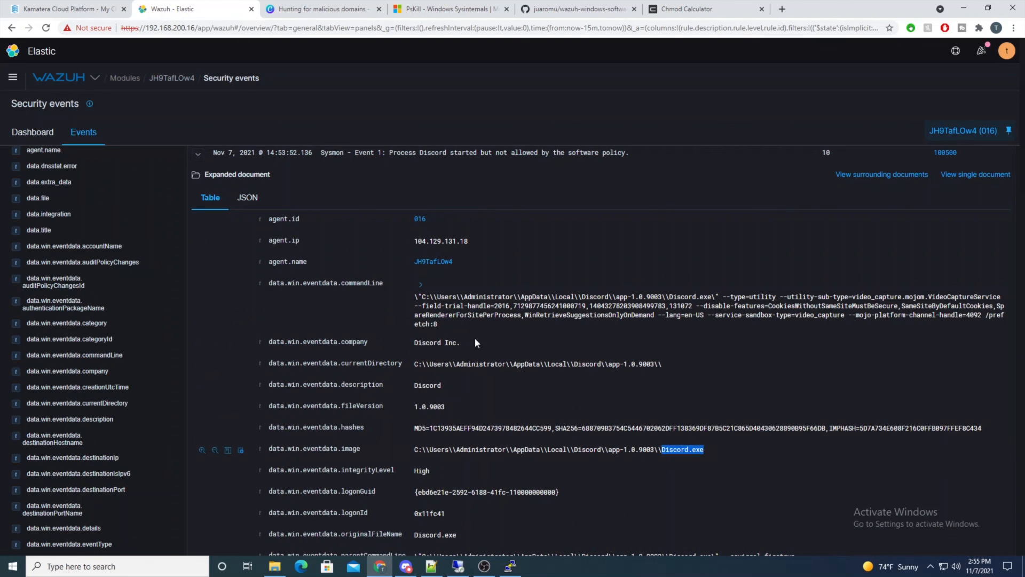
left_click_drag(415, 343, 481, 343)
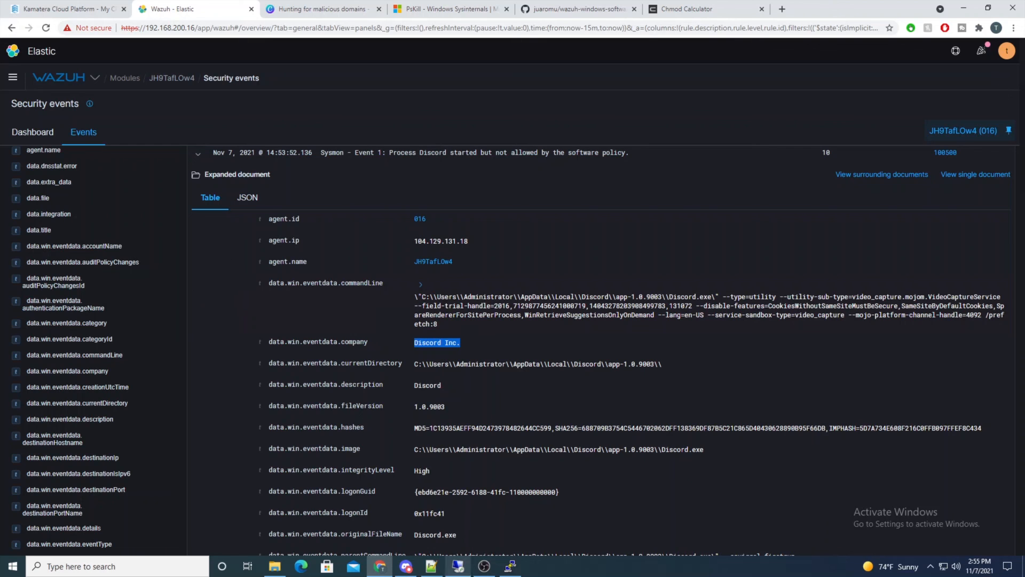
- Minimize Chrome on the remote machine and review the expanded Discord policy alert in Wazuh again
left_click(461, 568)
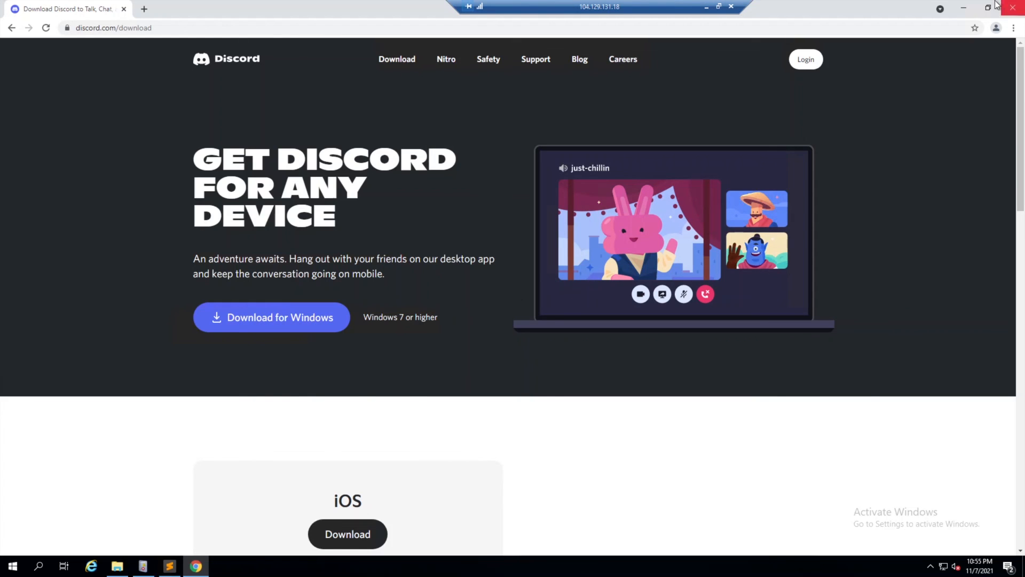
left_click(968, 6)
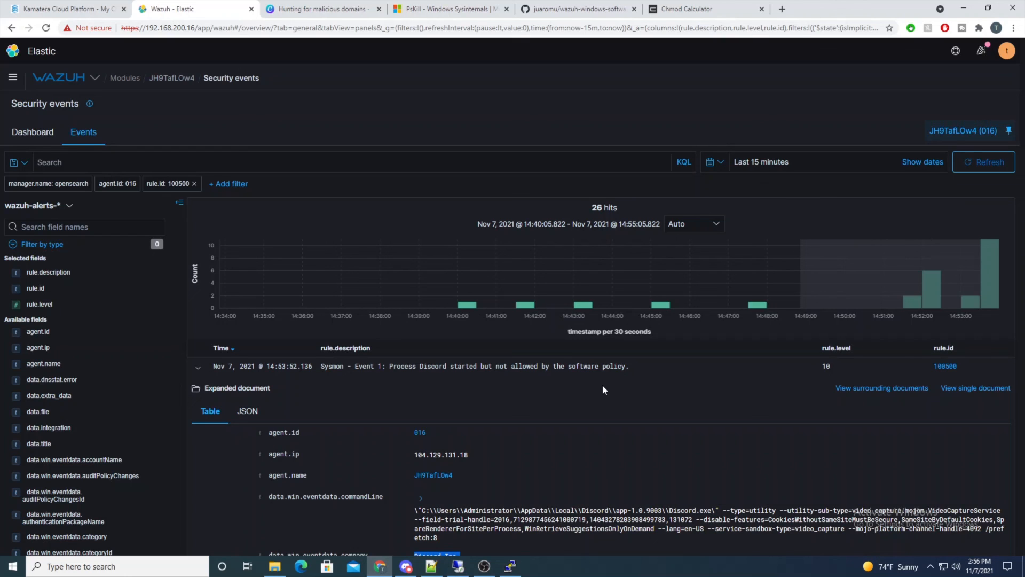
scroll(445, 268, "down", 1)
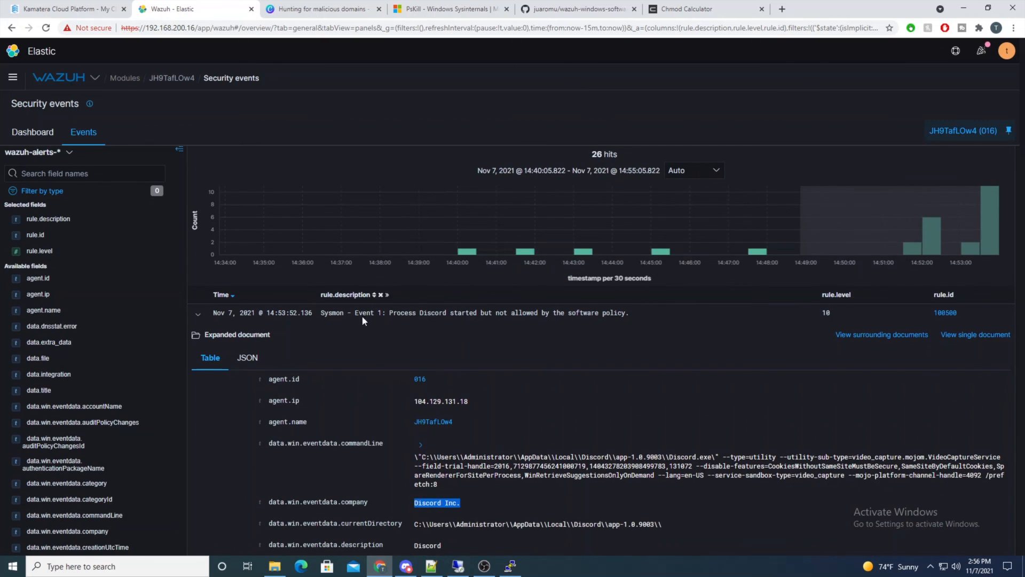
scroll(429, 358, "down", 1)
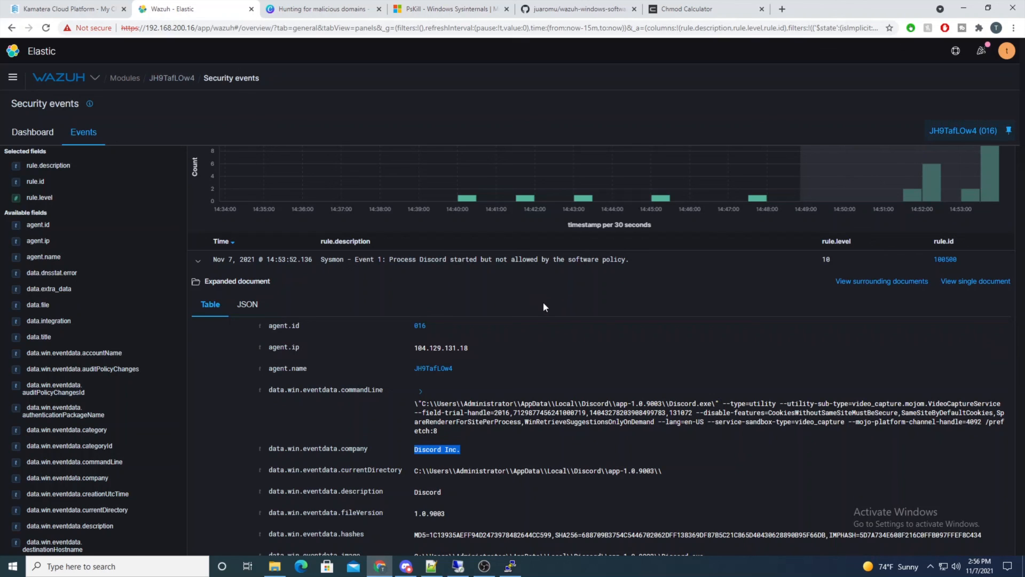
scroll(543, 304, "down", 2)
- Open the wazuh-windows-software-policy README on GitHub and review its active response configuration and pssuspend script sections
left_click(582, 7)
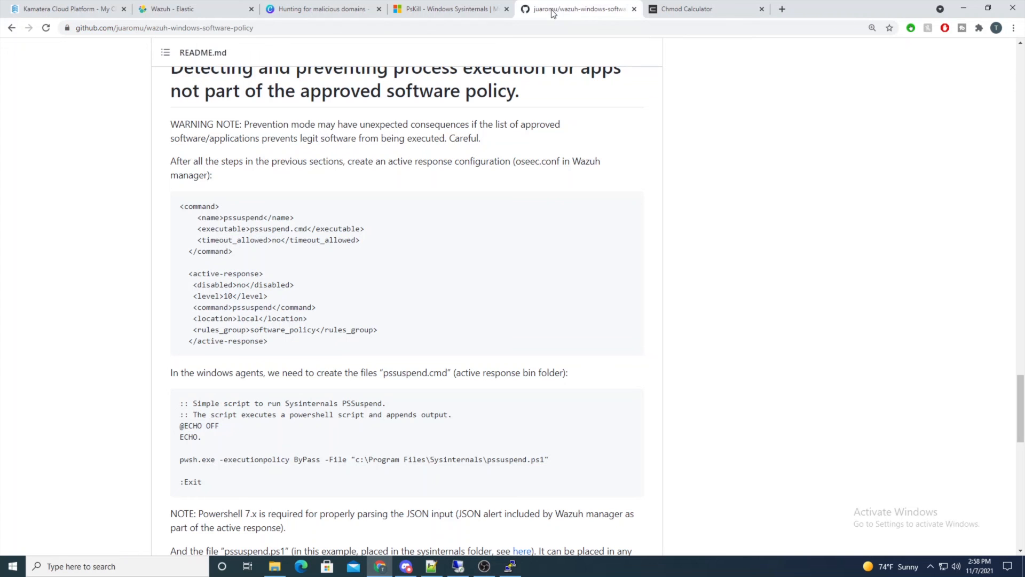
scroll(497, 275, "up", 1)
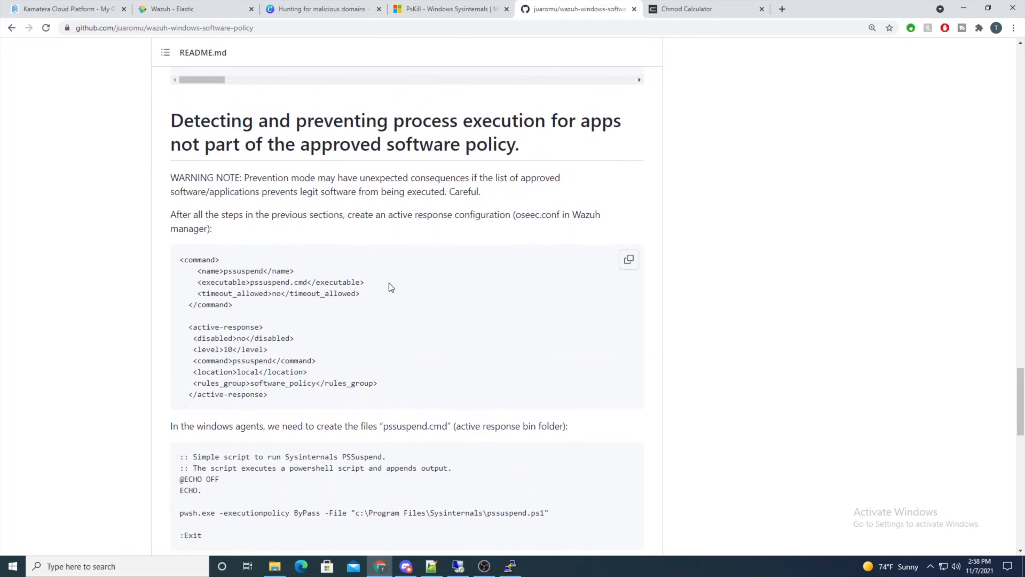
scroll(374, 389, "down", 5)
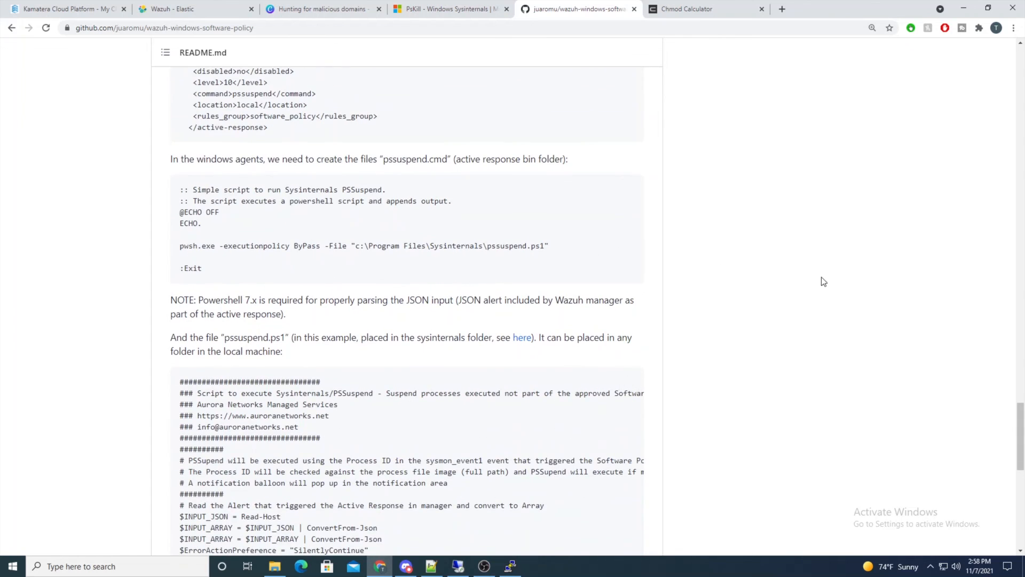